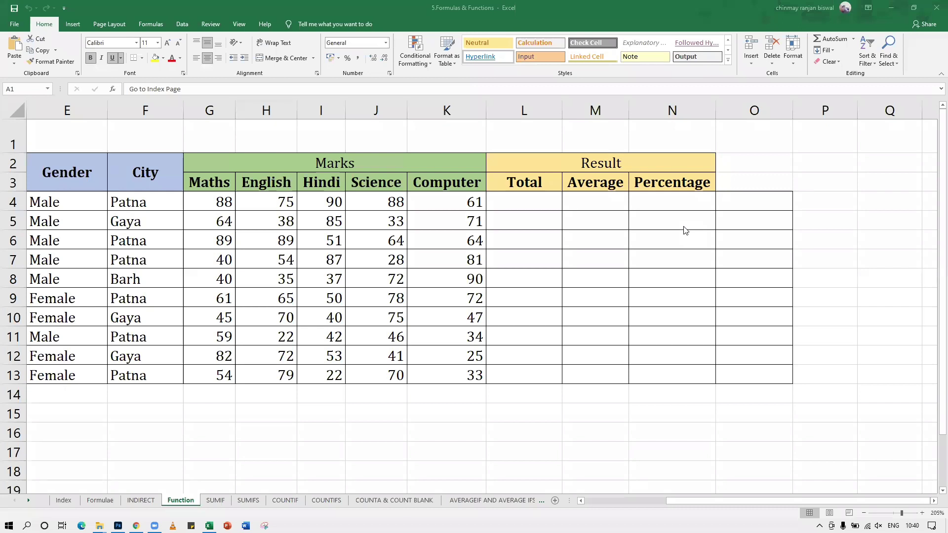
{"action": "left_click", "coordinate": [533, 204]}
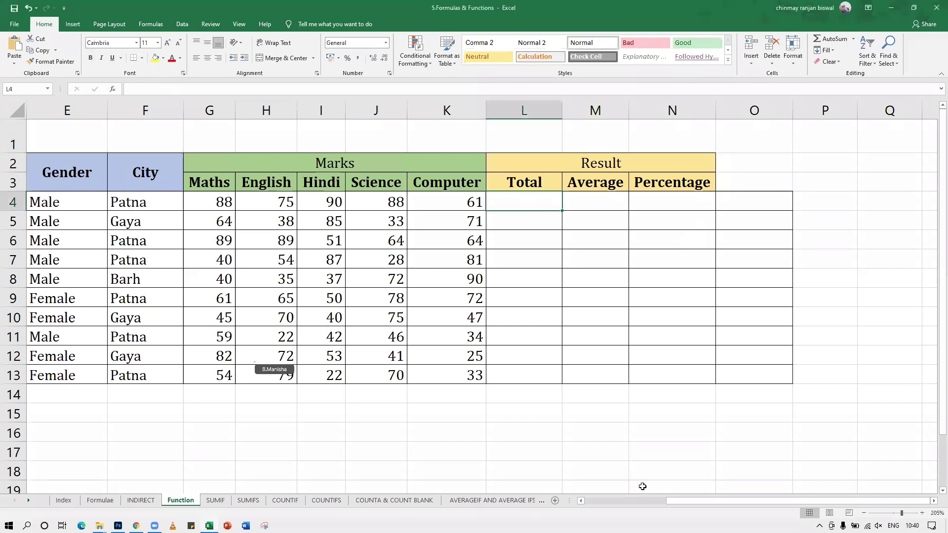
{"action": "scroll", "coordinate": [588, 437], "scroll_direction": "down", "scroll_amount": 1, "text": "ctrl"}
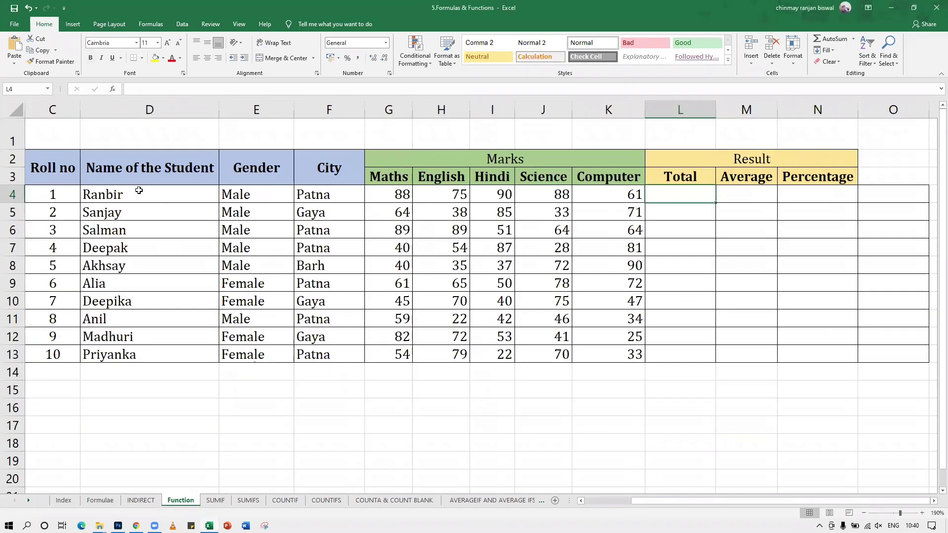
{"action": "left_click", "coordinate": [403, 179]}
{"action": "left_click", "coordinate": [548, 180]}
{"action": "left_click", "coordinate": [630, 195]}
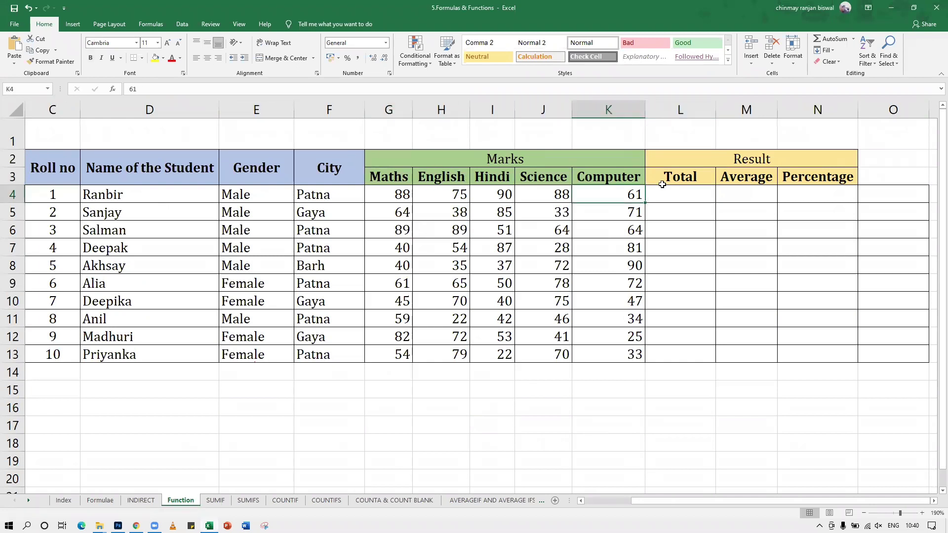
Total the first student's five subject marks in L4 with the addition formula =G4+H4+I4+J4+K4.
{"action": "left_click", "coordinate": [658, 193]}
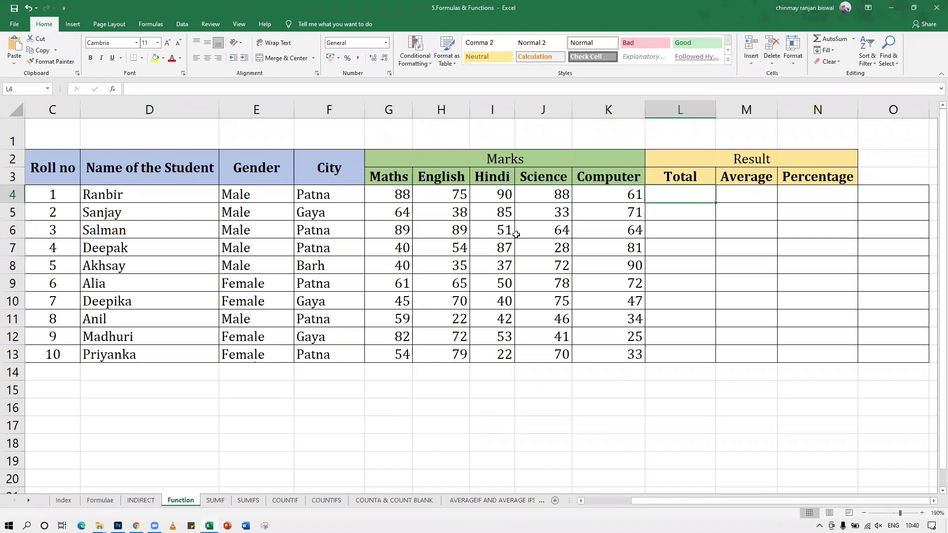
{"action": "type", "text": "="}
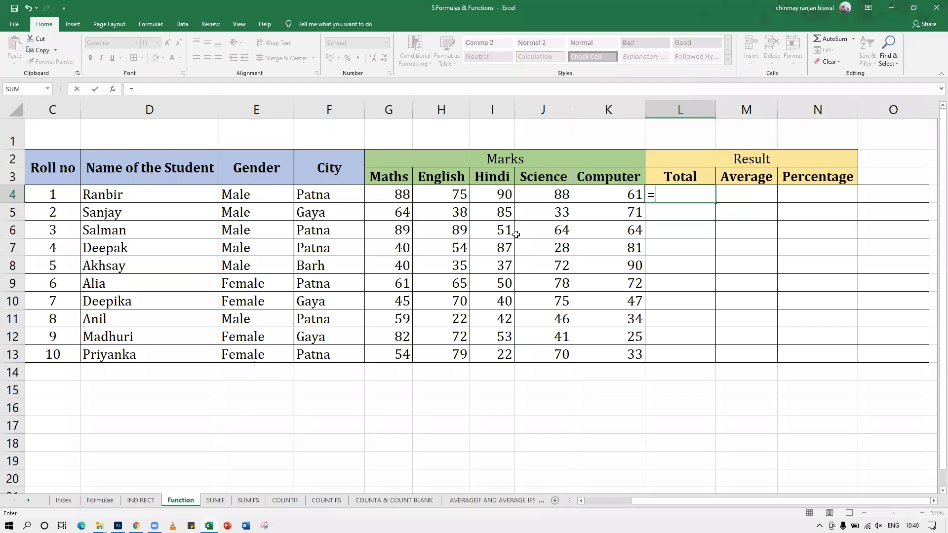
{"action": "left_click", "coordinate": [403, 193]}
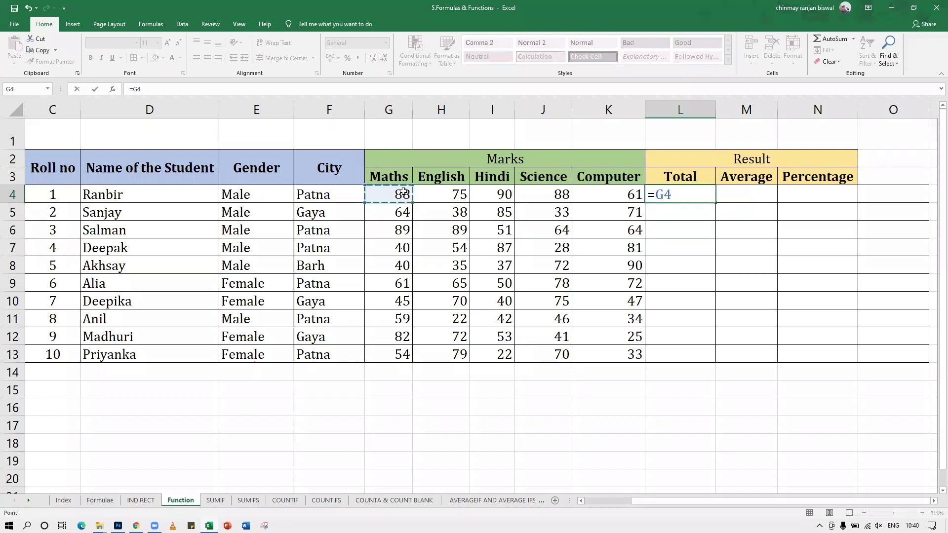
{"action": "type", "text": "+"}
{"action": "left_click", "coordinate": [435, 193]}
{"action": "type", "text": "+"}
{"action": "left_click", "coordinate": [487, 195]}
{"action": "type", "text": "+"}
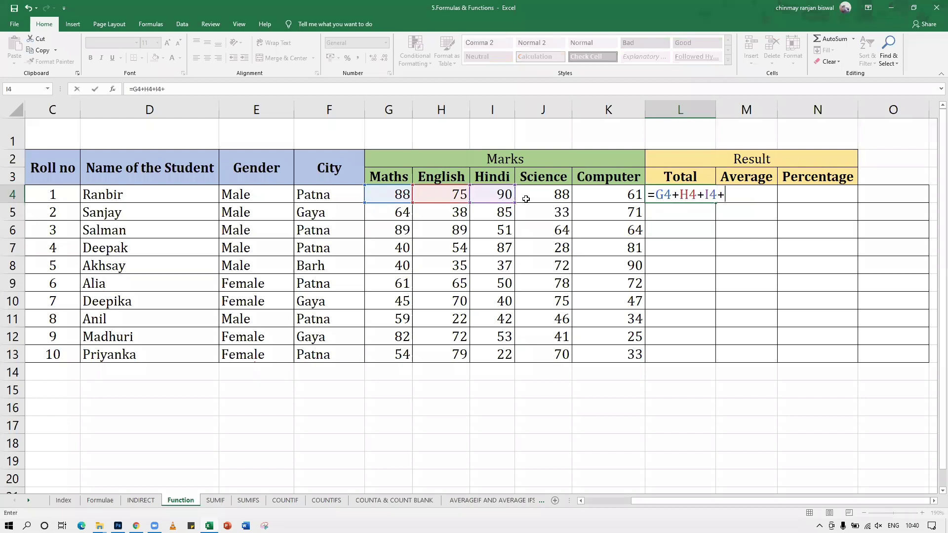
{"action": "left_click", "coordinate": [547, 197]}
{"action": "type", "text": "+"}
{"action": "left_click", "coordinate": [612, 191]}
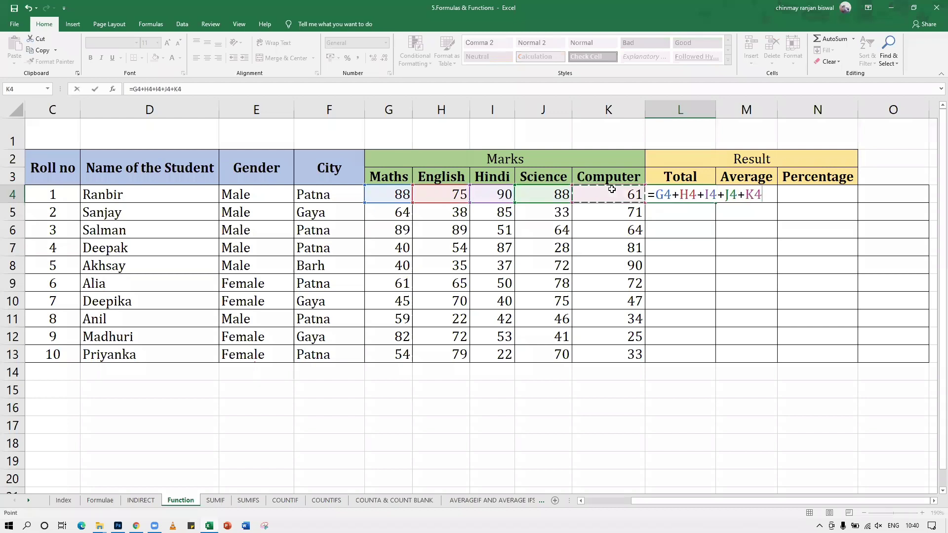
{"action": "key", "text": "Return"}
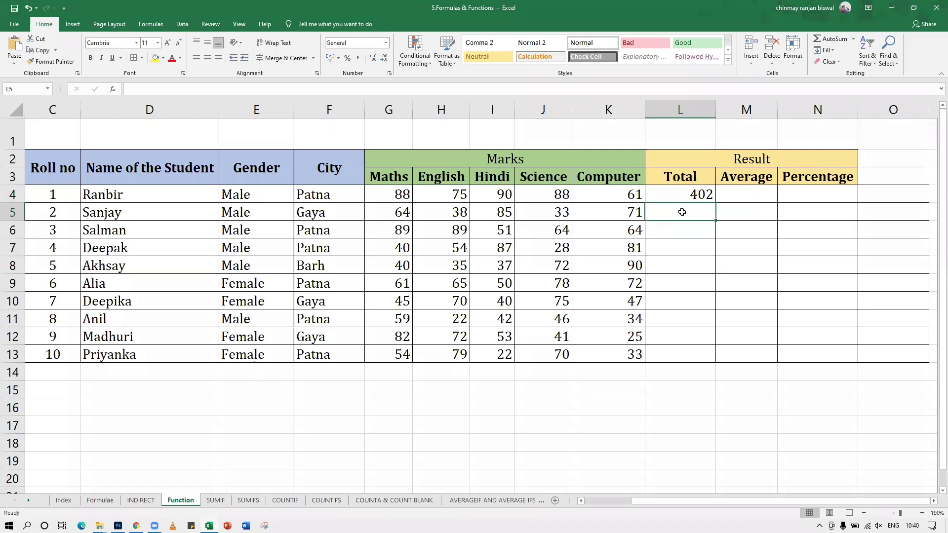
Begin a SUM formula in L5 for the second student's total.
{"action": "type", "text": "="}
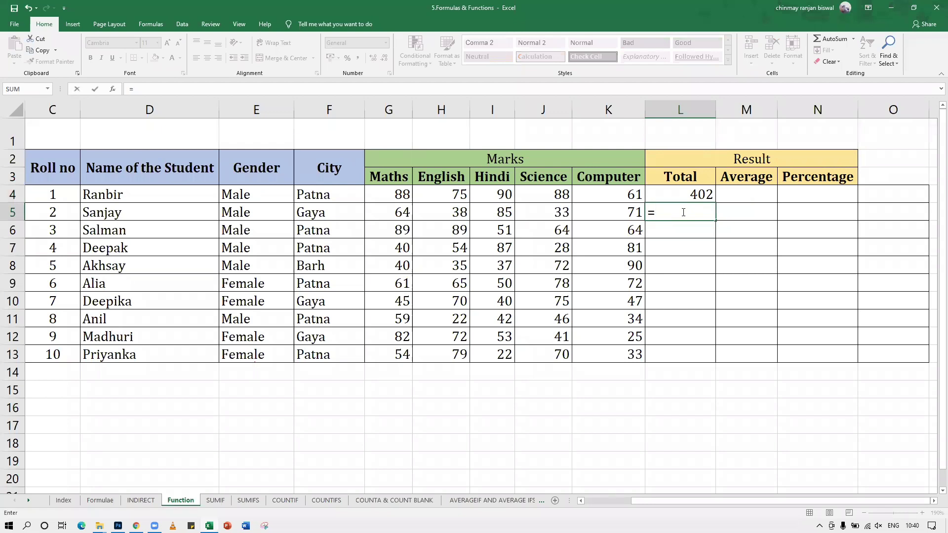
{"action": "type", "text": "sum"}
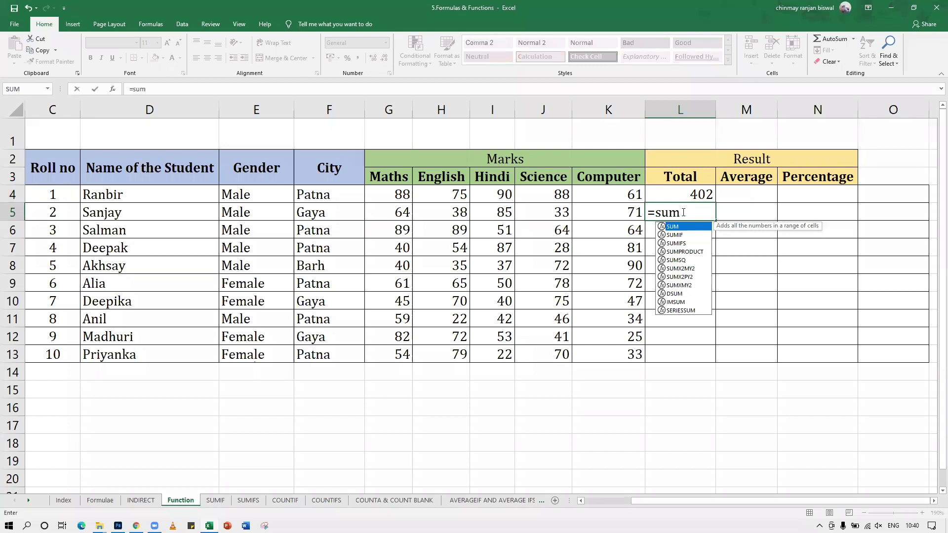
{"action": "type", "text": "("}
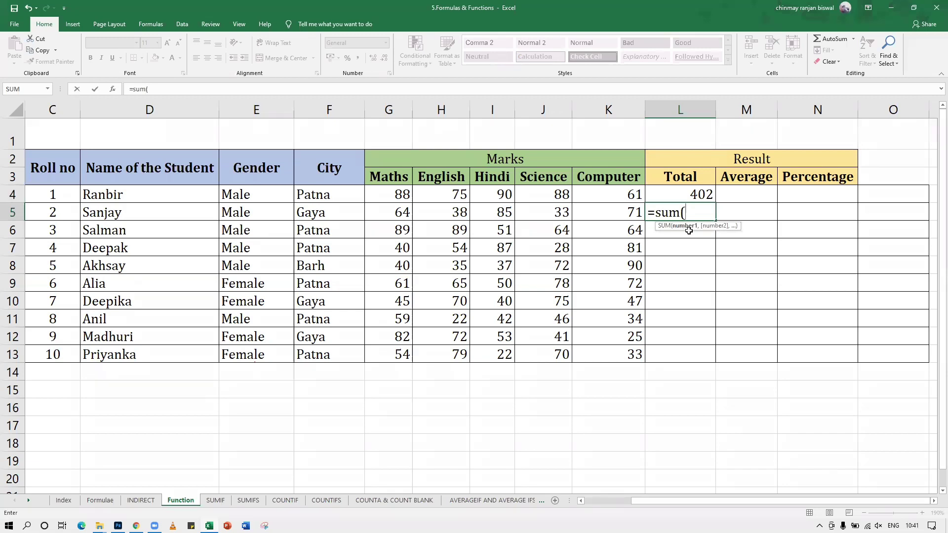
Switch to File Explorer, run Cursor Highlighter 2.2 from the Music (D:) drive, and return to the Excel workbook.
{"action": "left_click", "coordinate": [891, 7]}
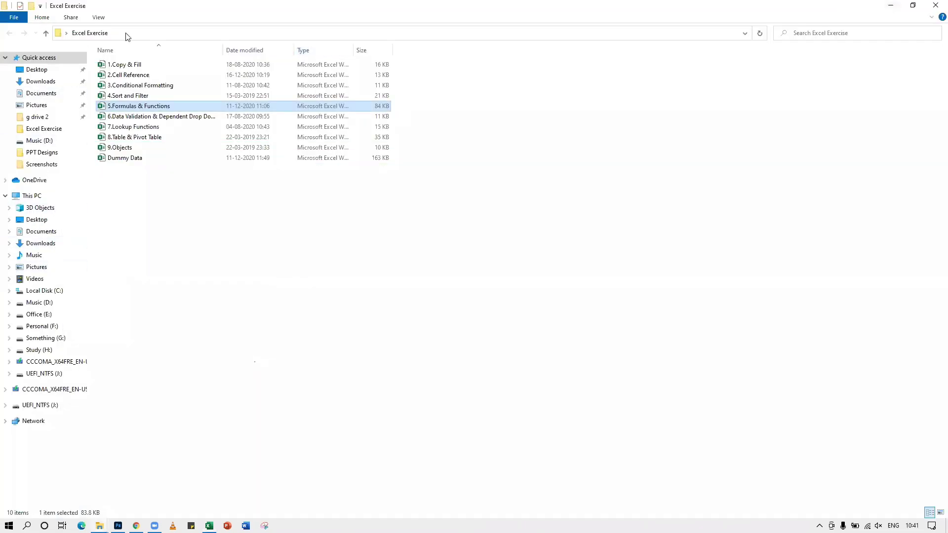
{"action": "left_click", "coordinate": [39, 302]}
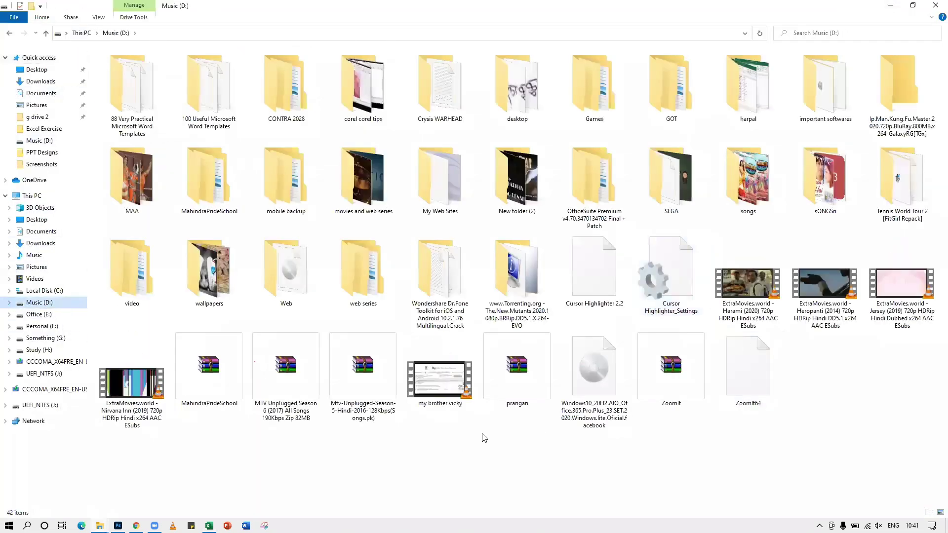
{"action": "left_click", "coordinate": [759, 379]}
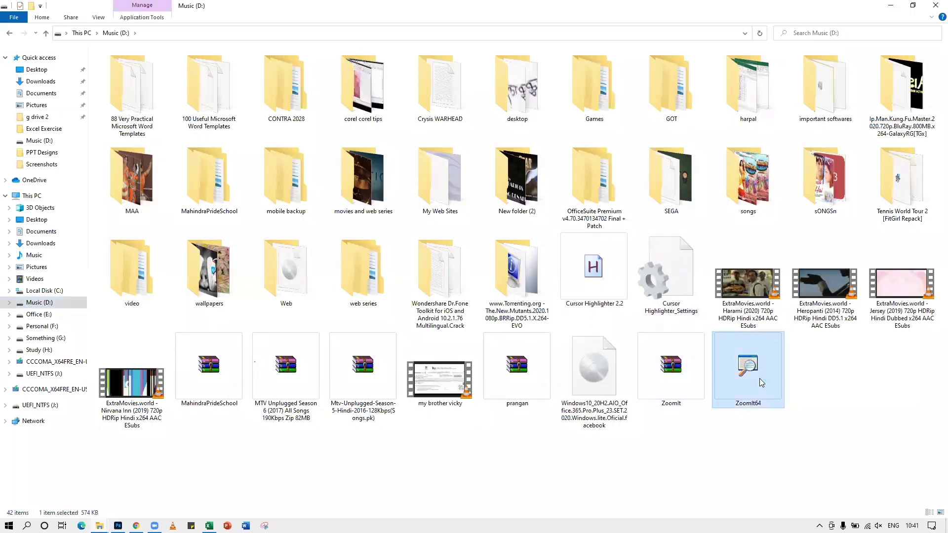
{"action": "double_click", "coordinate": [616, 270]}
{"action": "left_click", "coordinate": [890, 6]}
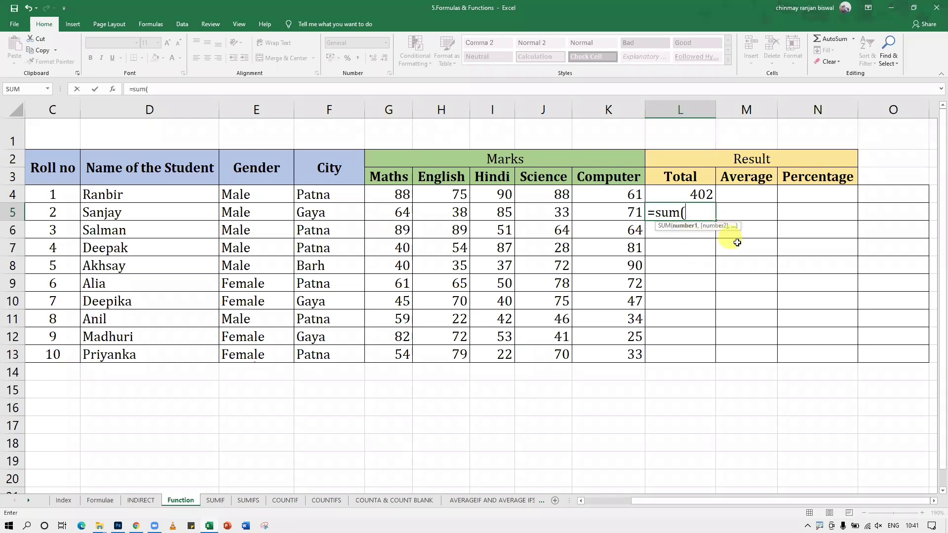
Complete the SUM formula in L5 with G5, H5, I5, J5 and K5 as separate arguments.
{"action": "left_click", "coordinate": [401, 213]}
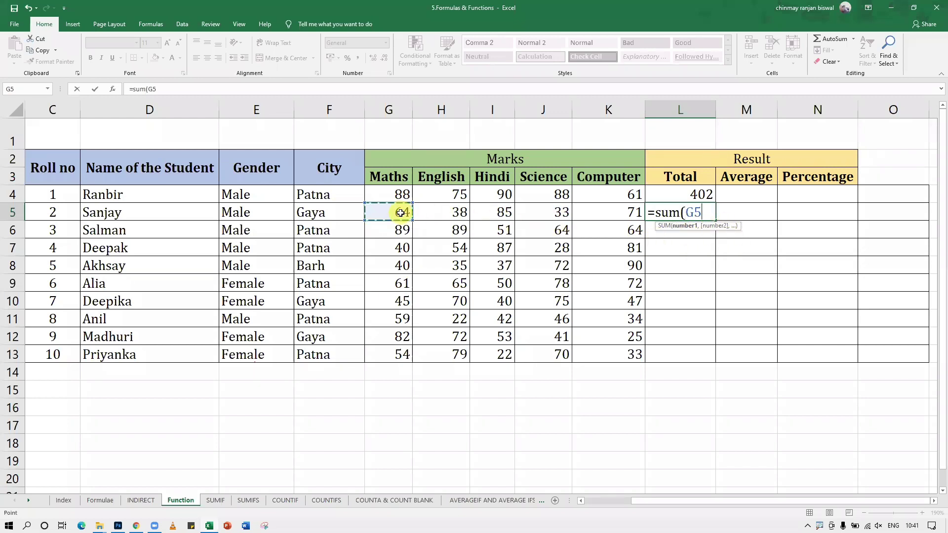
{"action": "type", "text": ","}
{"action": "left_click", "coordinate": [422, 209]}
{"action": "type", "text": ","}
{"action": "left_click", "coordinate": [485, 209]}
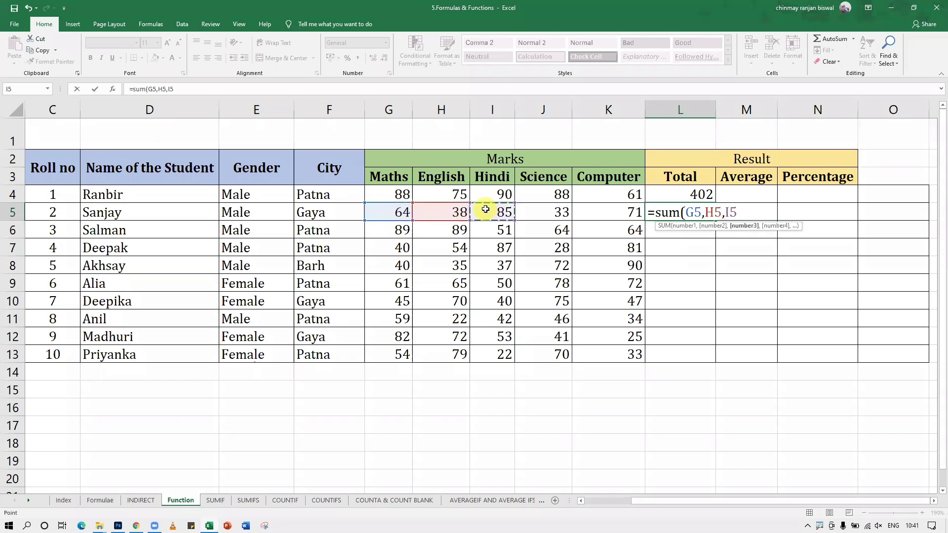
{"action": "type", "text": ","}
{"action": "left_click", "coordinate": [539, 211]}
{"action": "type", "text": ","}
{"action": "left_click", "coordinate": [614, 213]}
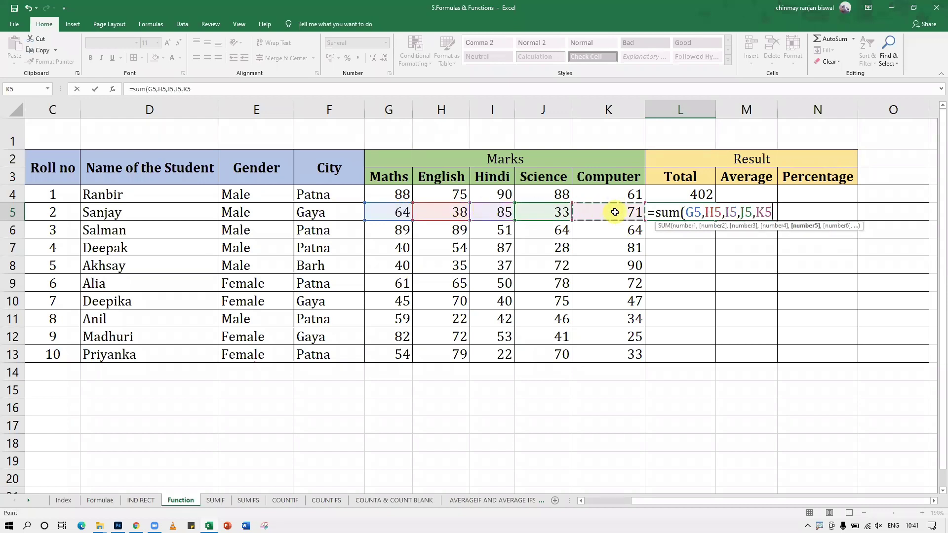
{"action": "type", "text": ")"}
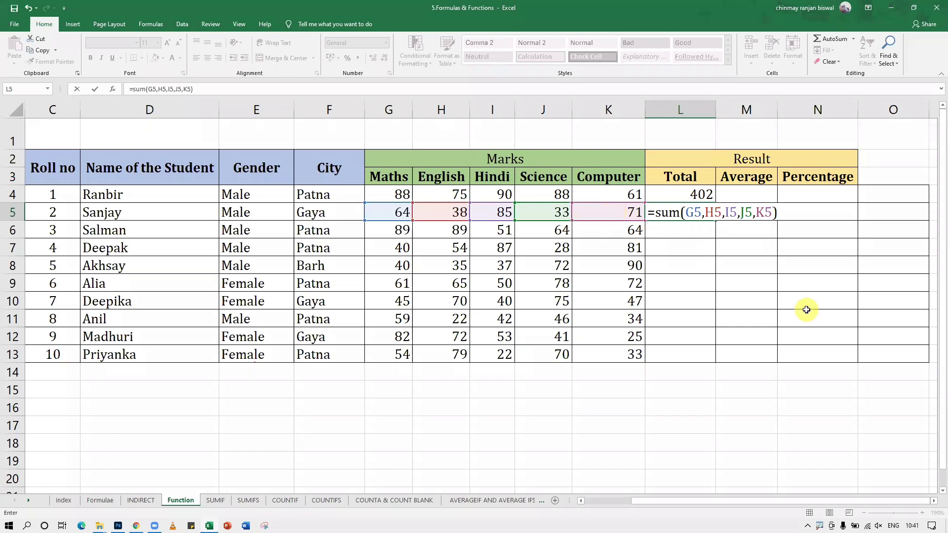
{"action": "key", "text": "Return"}
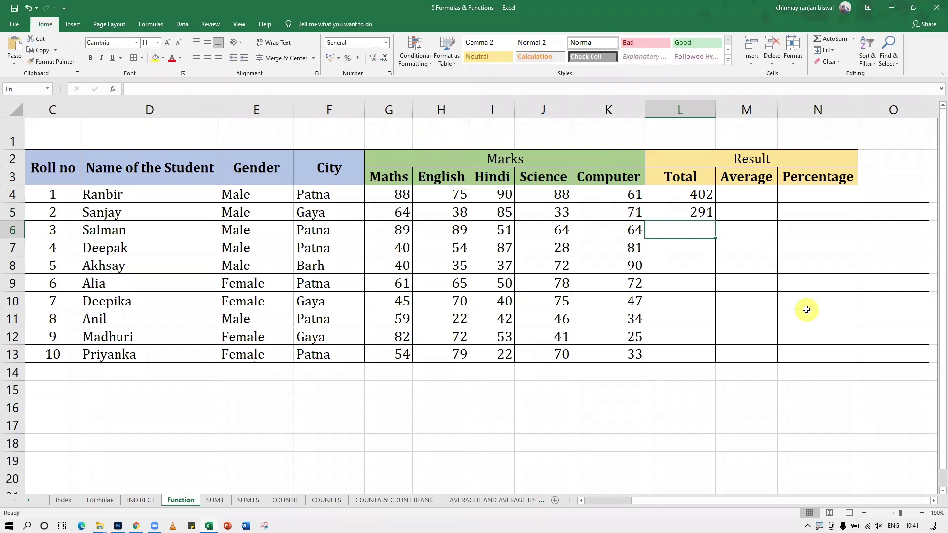
Total the third student's marks in L6 with the formula =sum(G6,H6,I6,J6,K6).
{"action": "type", "text": "="}
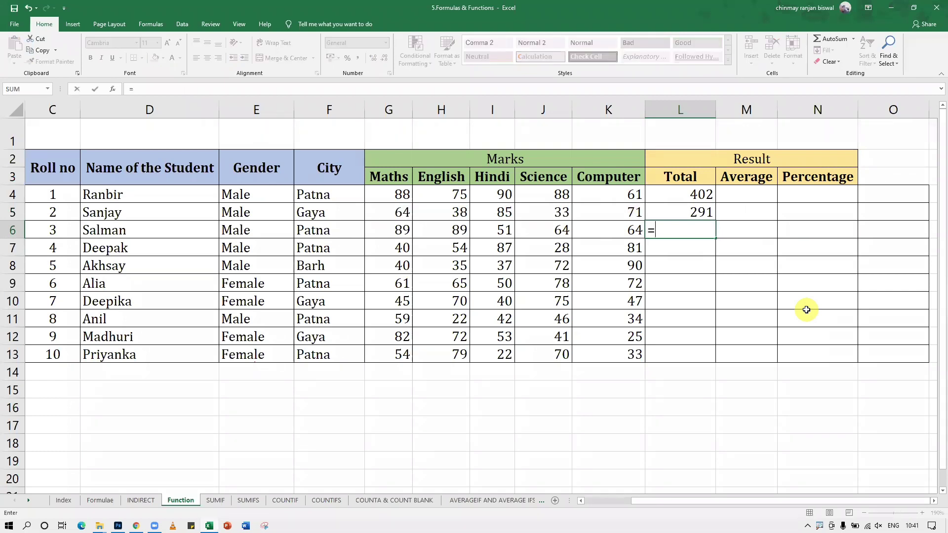
{"action": "type", "text": "su"}
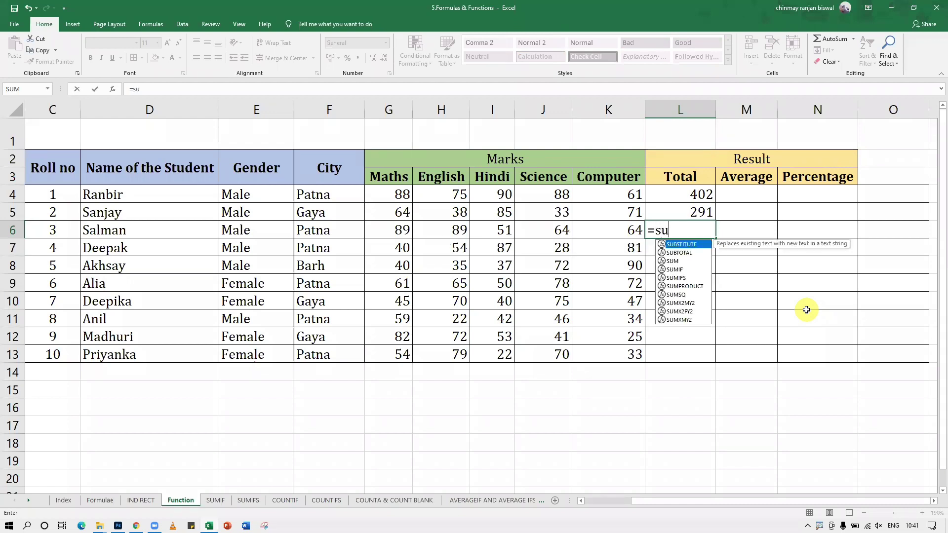
{"action": "type", "text": "m"}
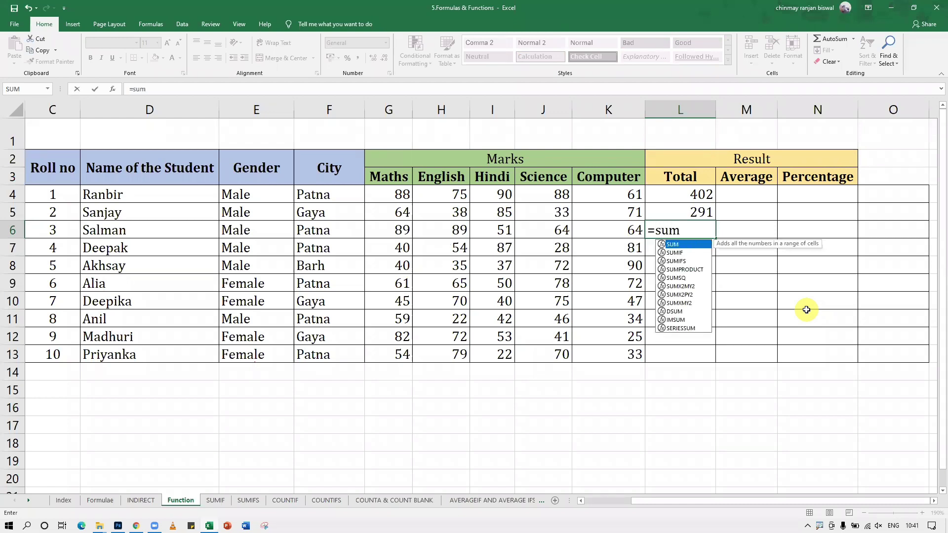
{"action": "type", "text": "("}
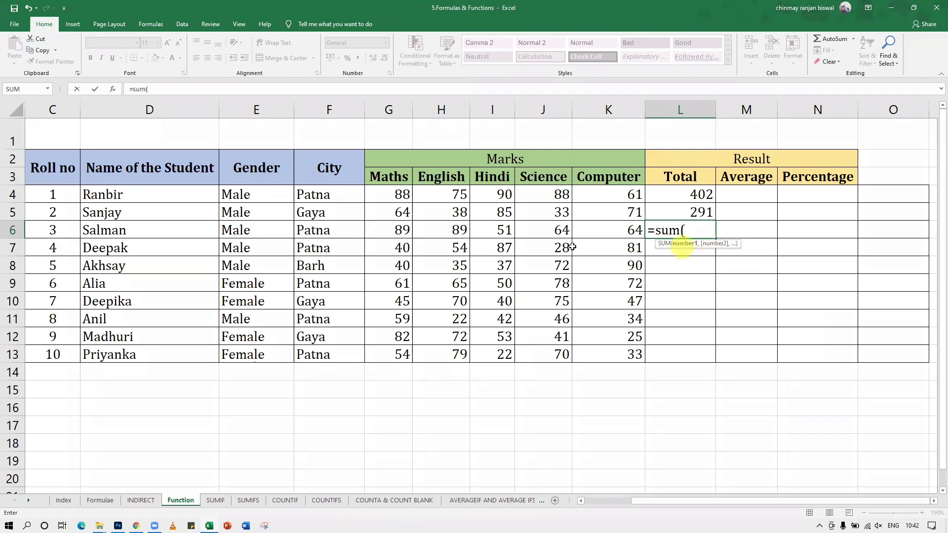
{"action": "left_click", "coordinate": [400, 229]}
{"action": "type", "text": ","}
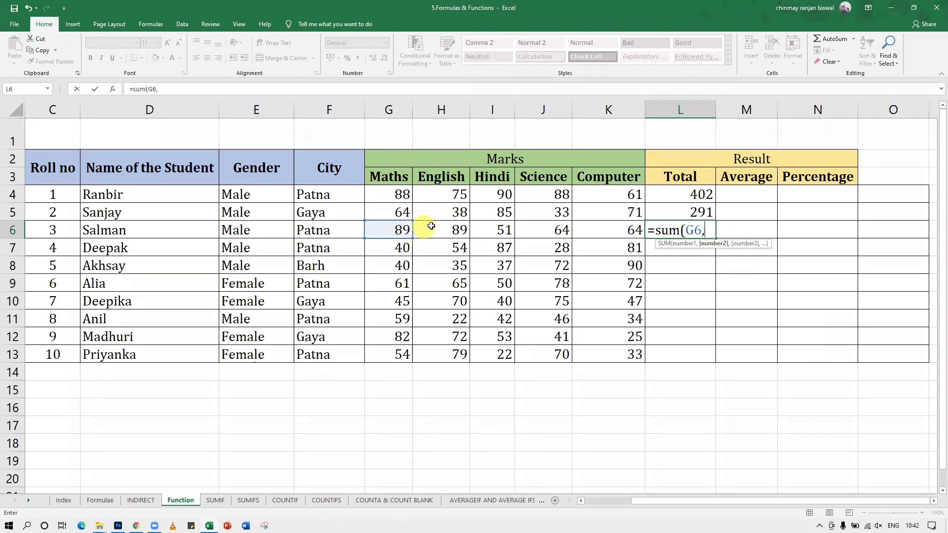
{"action": "left_click", "coordinate": [431, 228]}
{"action": "type", "text": ","}
{"action": "left_click", "coordinate": [487, 229]}
{"action": "type", "text": ","}
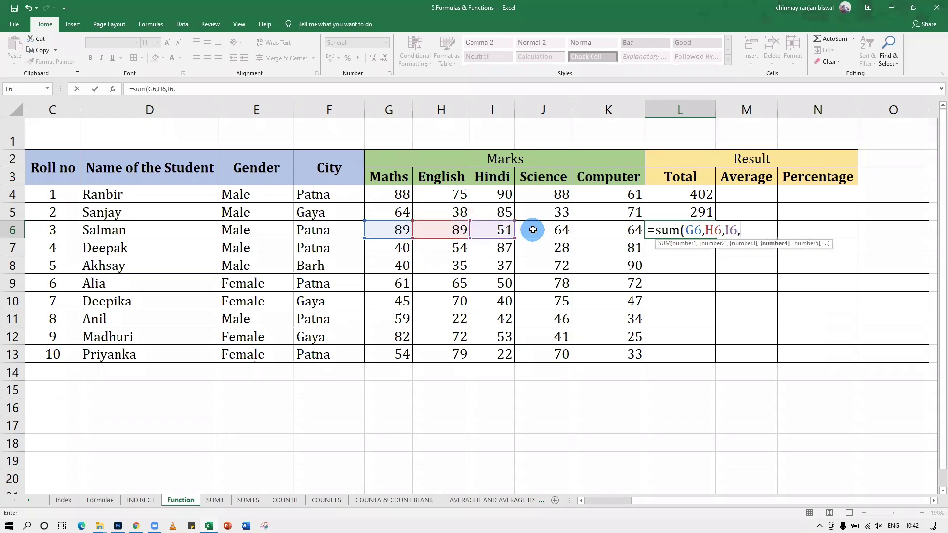
{"action": "left_click", "coordinate": [533, 230]}
{"action": "type", "text": ","}
{"action": "left_click", "coordinate": [597, 228]}
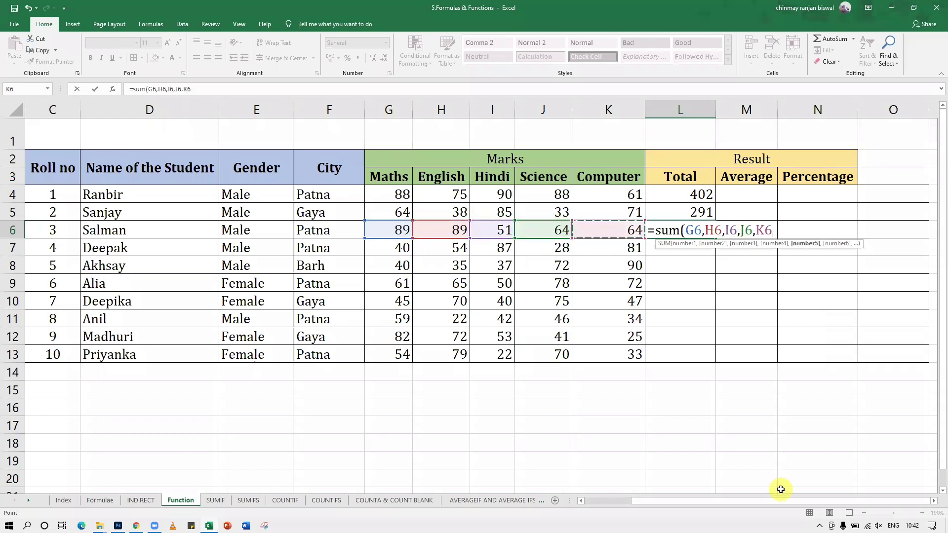
{"action": "type", "text": ")"}
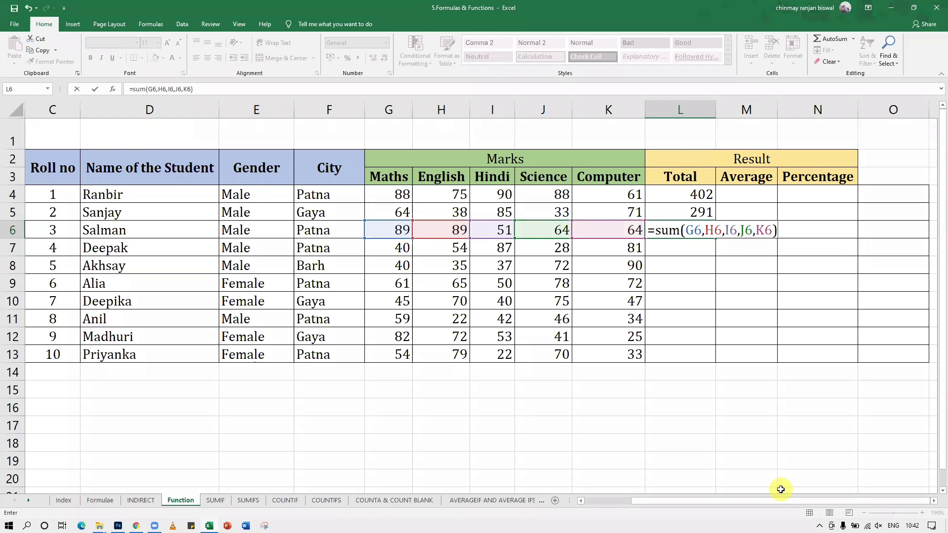
{"action": "key", "text": "Return"}
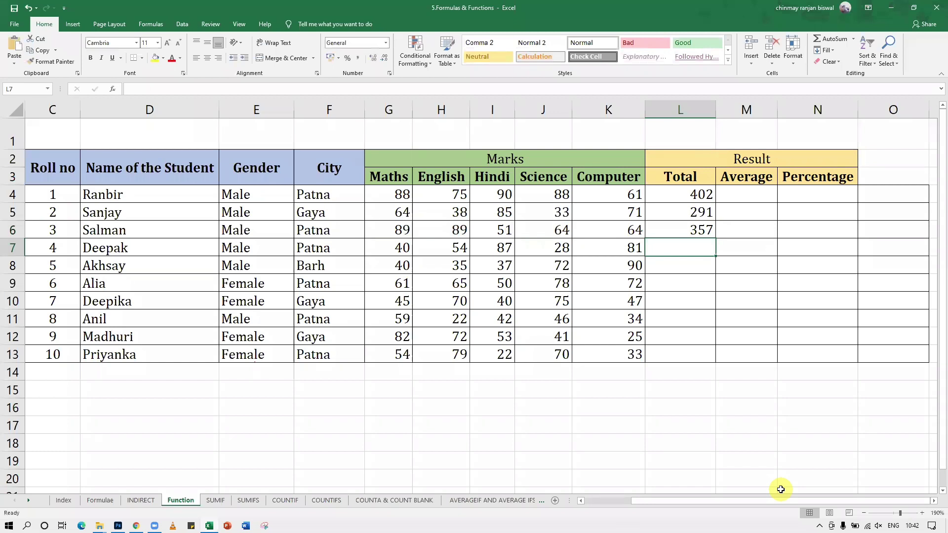
{"action": "left_click", "coordinate": [387, 228]}
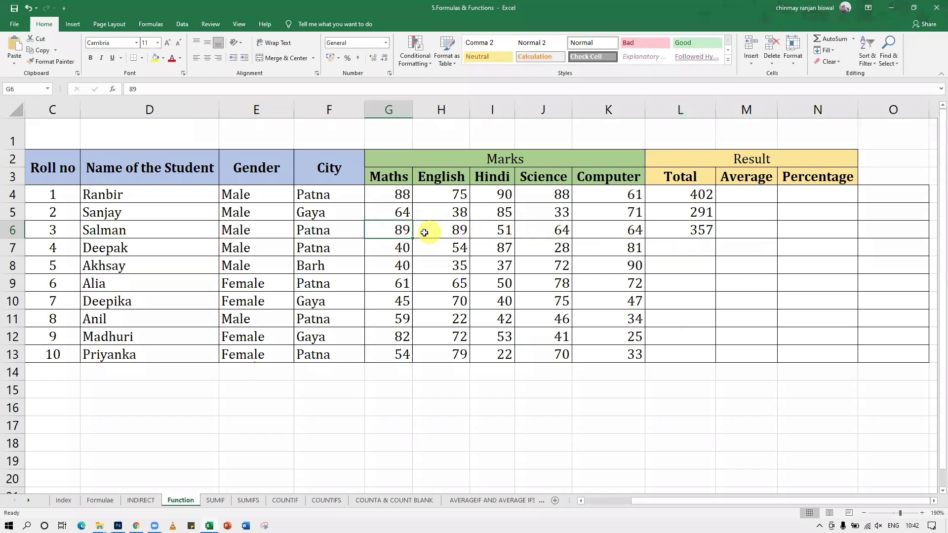
{"action": "left_click", "coordinate": [515, 231]}
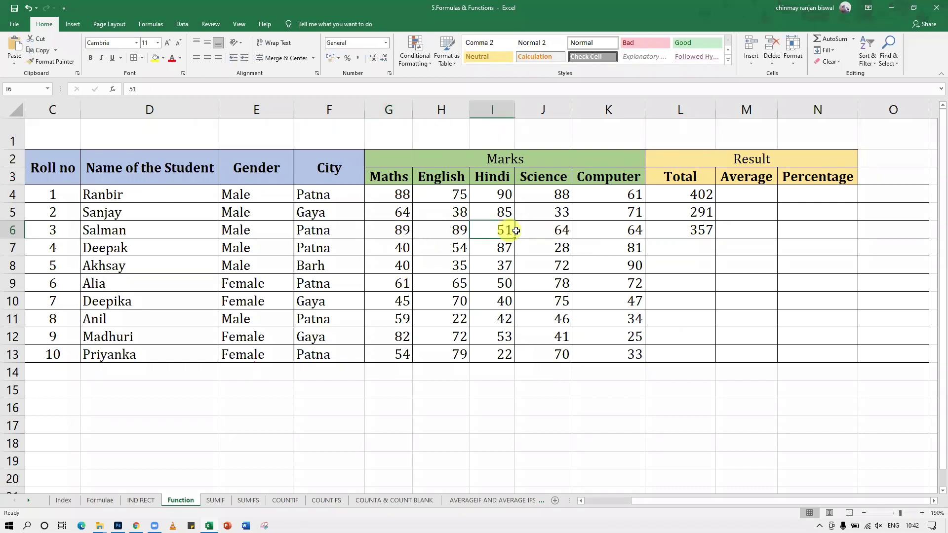
{"action": "left_click", "coordinate": [545, 230]}
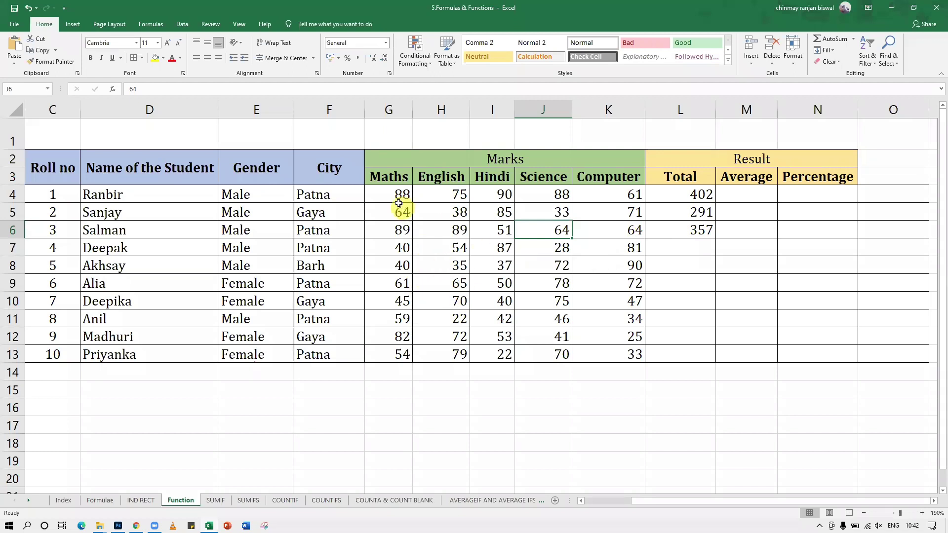
{"action": "left_click_drag", "start_coordinate": [398, 203], "coordinate": [399, 357]}
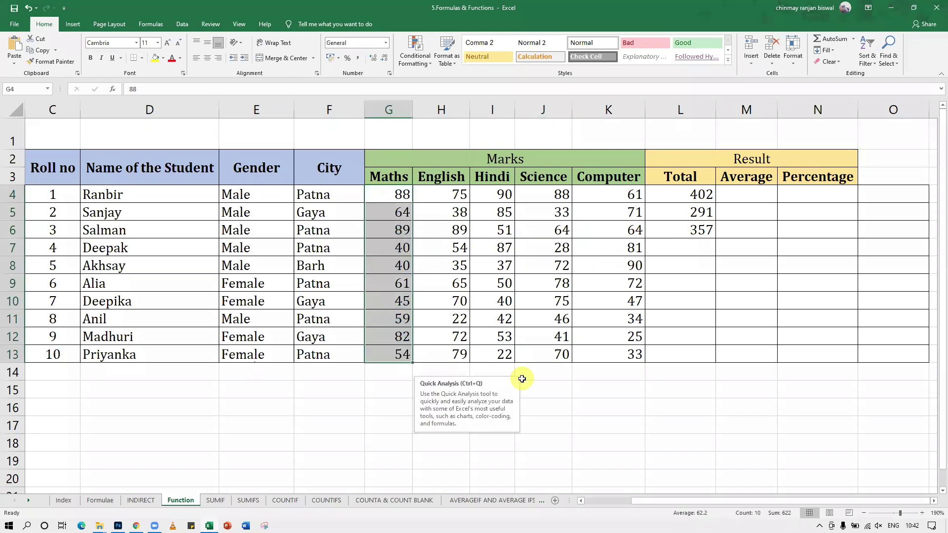
{"action": "left_click", "coordinate": [615, 298]}
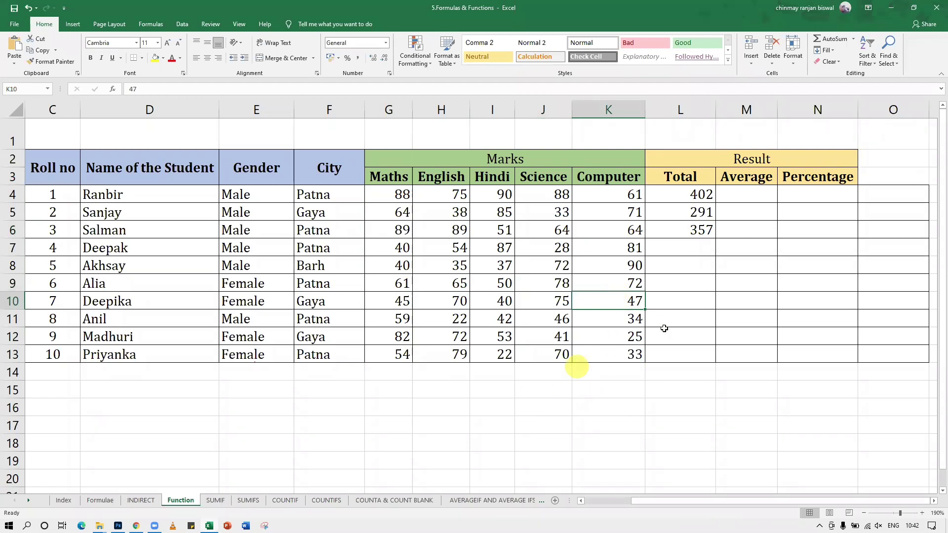
Check the Draw and Type instructions in the ZoomIt settings and close the settings without changes.
{"action": "left_click", "coordinate": [665, 241]}
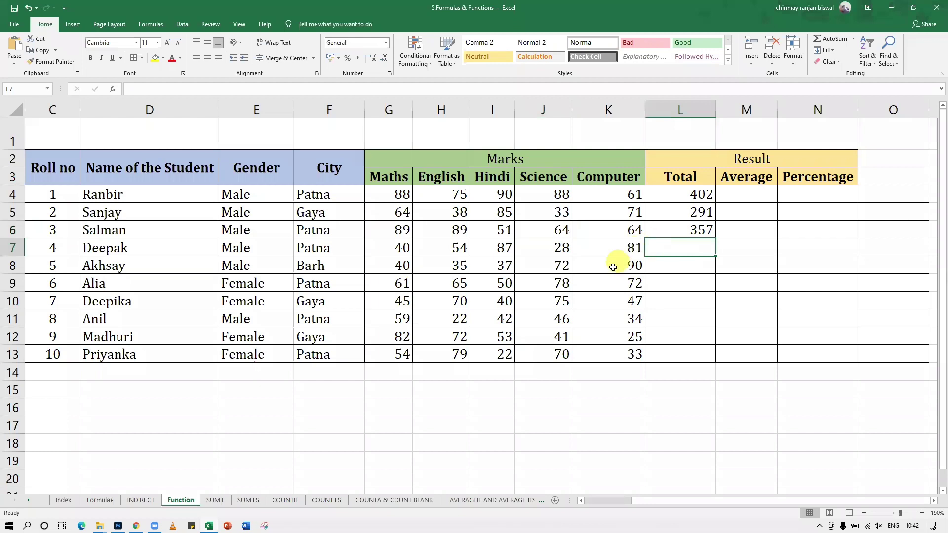
{"action": "left_click", "coordinate": [549, 409]}
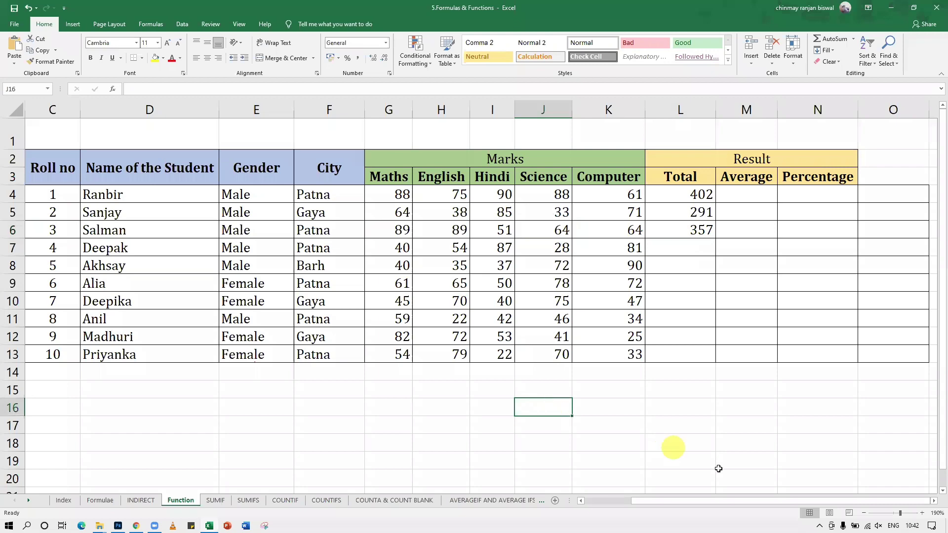
{"action": "left_click", "coordinate": [819, 526]}
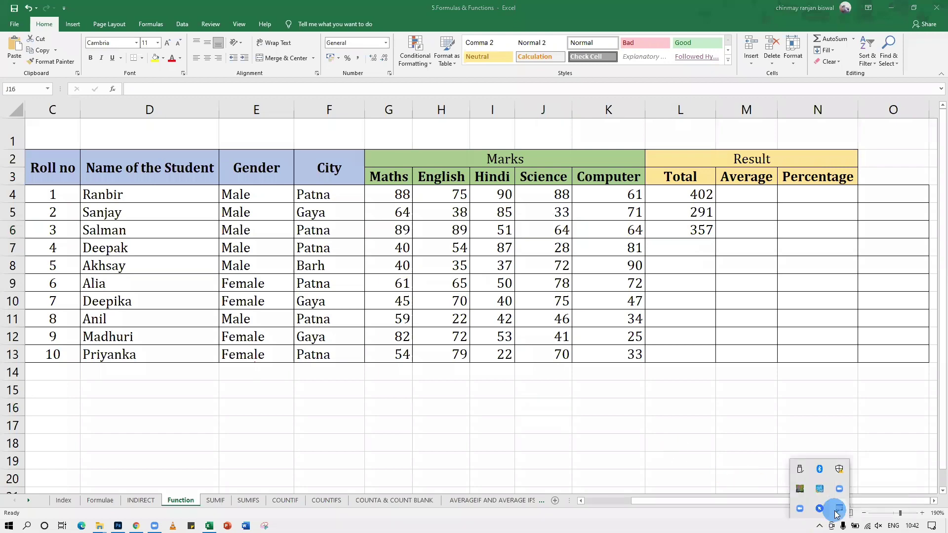
{"action": "double_click", "coordinate": [839, 509]}
{"action": "left_click", "coordinate": [444, 206]}
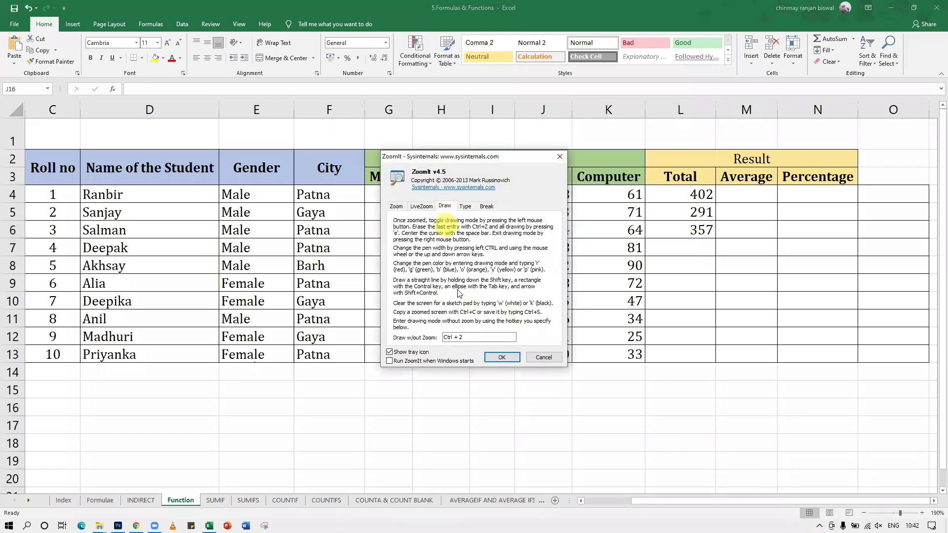
{"action": "left_click", "coordinate": [465, 207]}
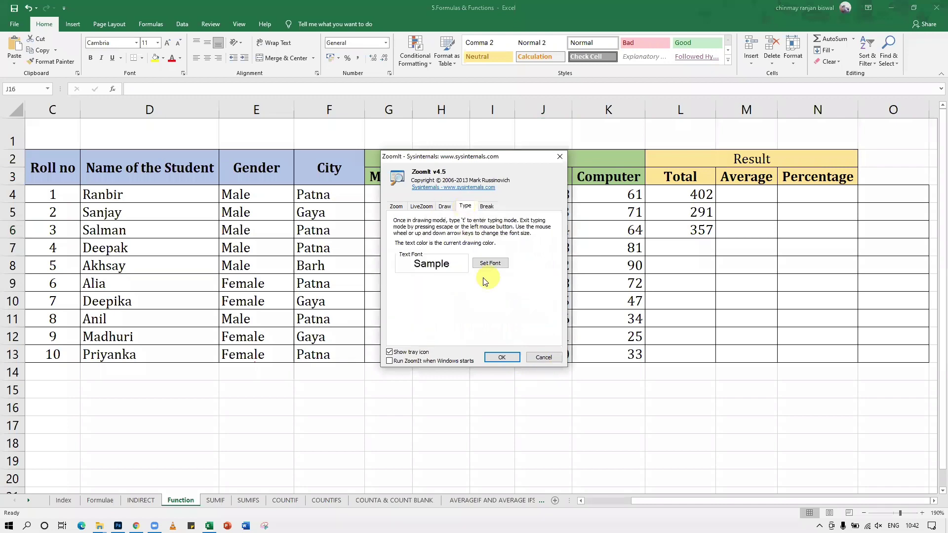
{"action": "left_click", "coordinate": [444, 206]}
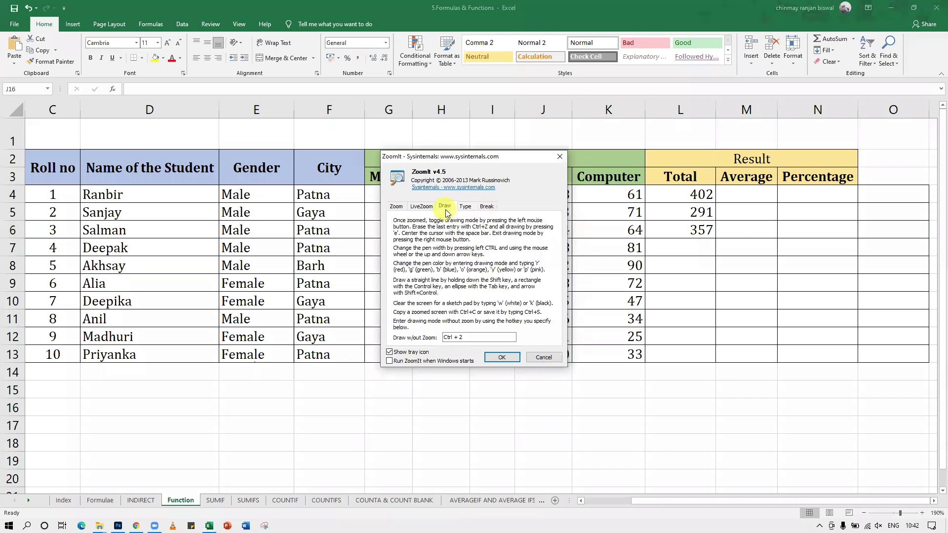
{"action": "left_click", "coordinate": [544, 357]}
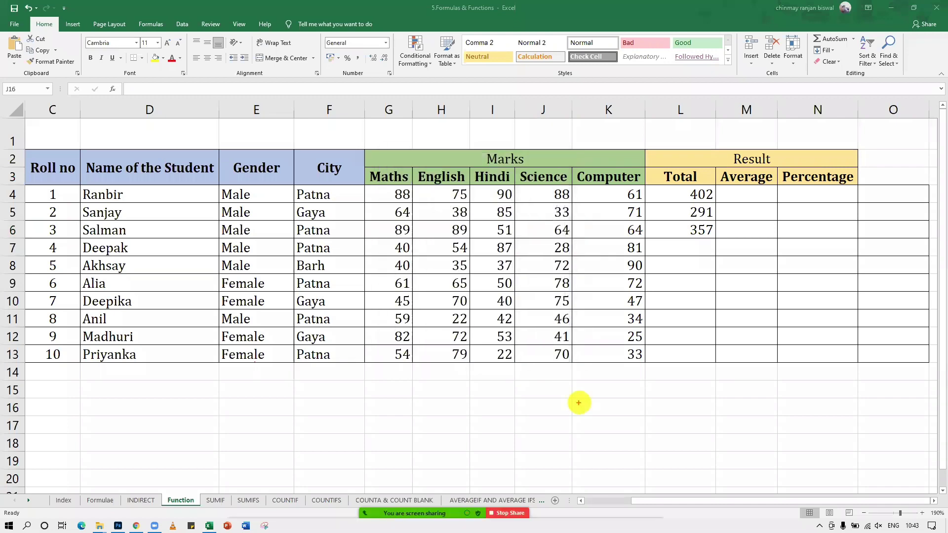
Annotate the screen below the marks table with the sample range b2:g6 in red text, and clear the annotation.
{"action": "left_click_drag", "start_coordinate": [493, 386], "coordinate": [493, 429]}
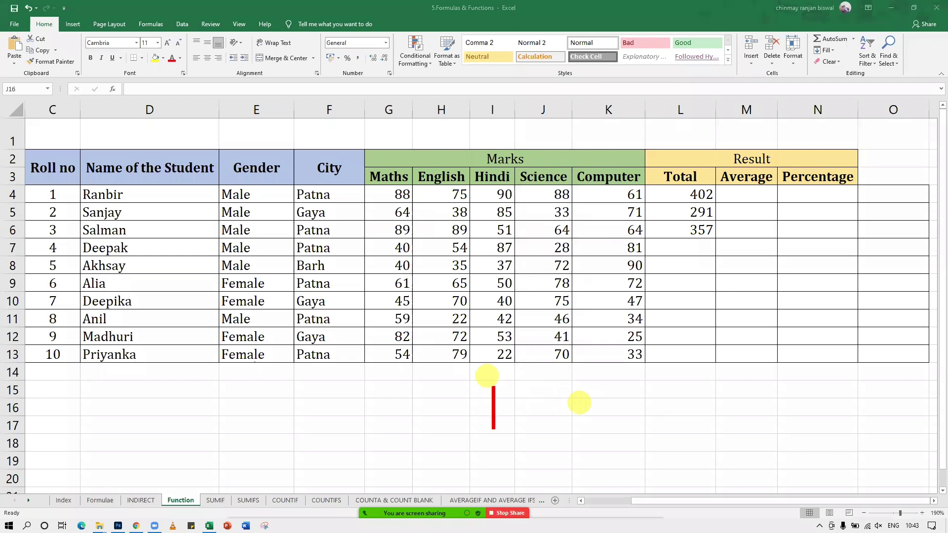
{"action": "type", "text": "b2"}
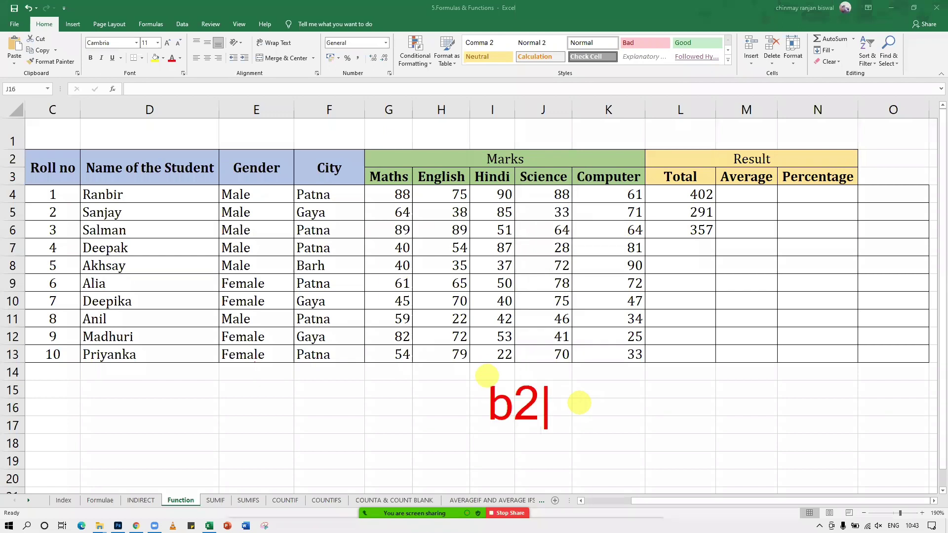
{"action": "type", "text": ":g6"}
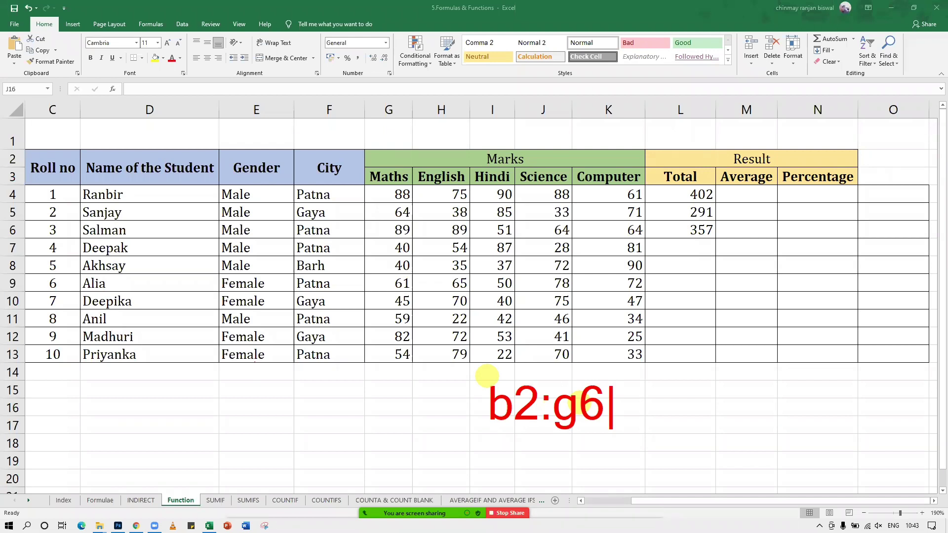
{"action": "key", "text": "BackSpace"}
{"action": "key", "text": "BackSpace"}
{"action": "key", "text": "BackSpace"}
{"action": "key", "text": "BackSpace"}
{"action": "key", "text": "BackSpace"}
{"action": "key", "text": "Escape"}
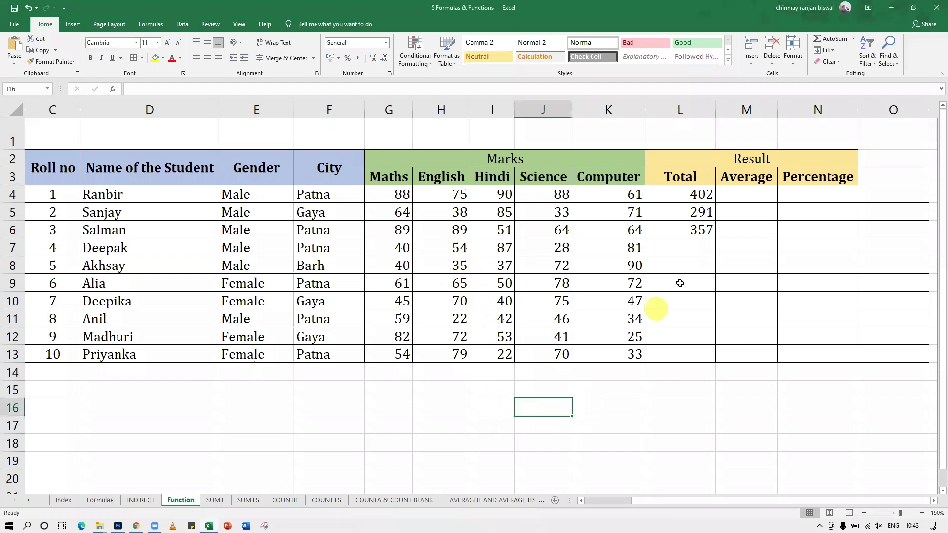
Select the fourth student's marks G7:K7, annotate the screen below the table with g7:k7, and clear the annotation.
{"action": "left_click", "coordinate": [675, 254]}
{"action": "left_click_drag", "start_coordinate": [398, 247], "coordinate": [543, 247]}
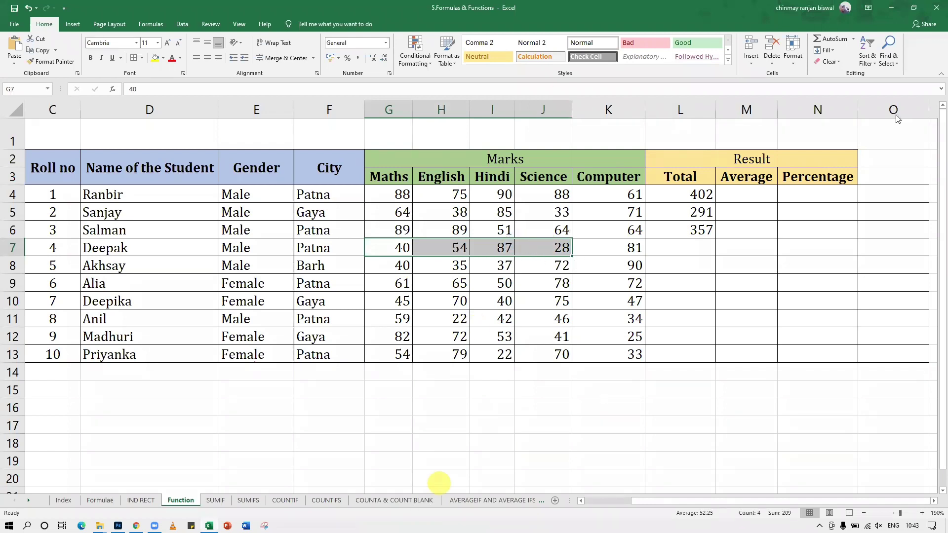
{"action": "left_click", "coordinate": [889, 9]}
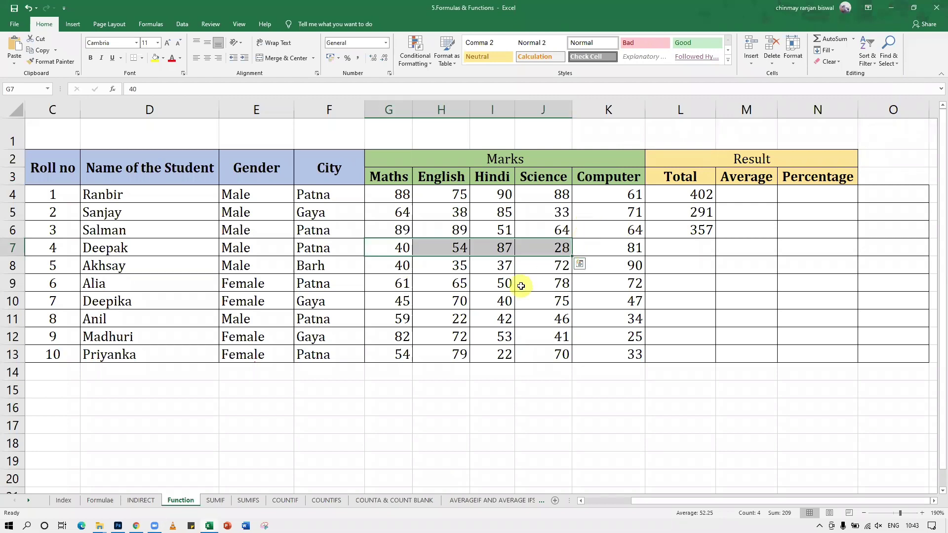
{"action": "left_click_drag", "start_coordinate": [390, 247], "coordinate": [606, 245]}
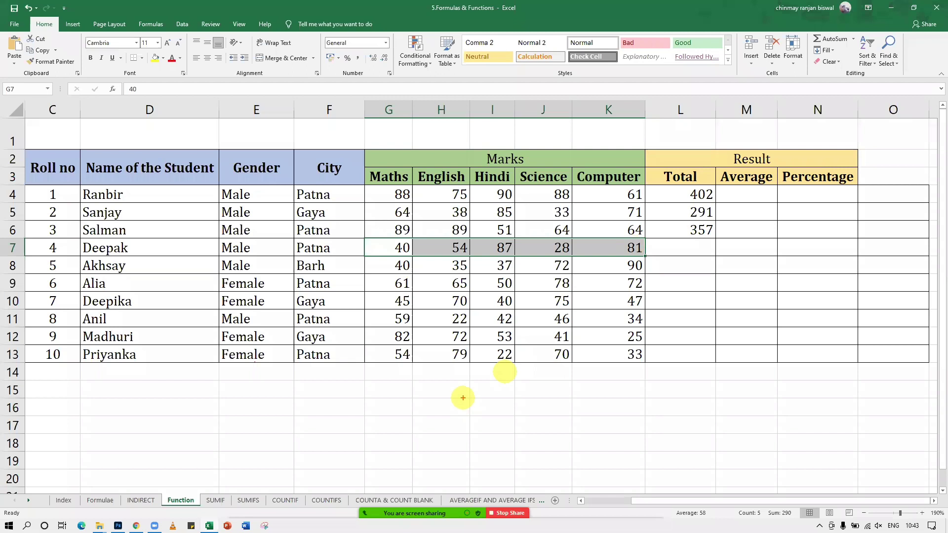
{"action": "left_click_drag", "start_coordinate": [469, 408], "coordinate": [469, 450]}
{"action": "type", "text": "g7:k7"}
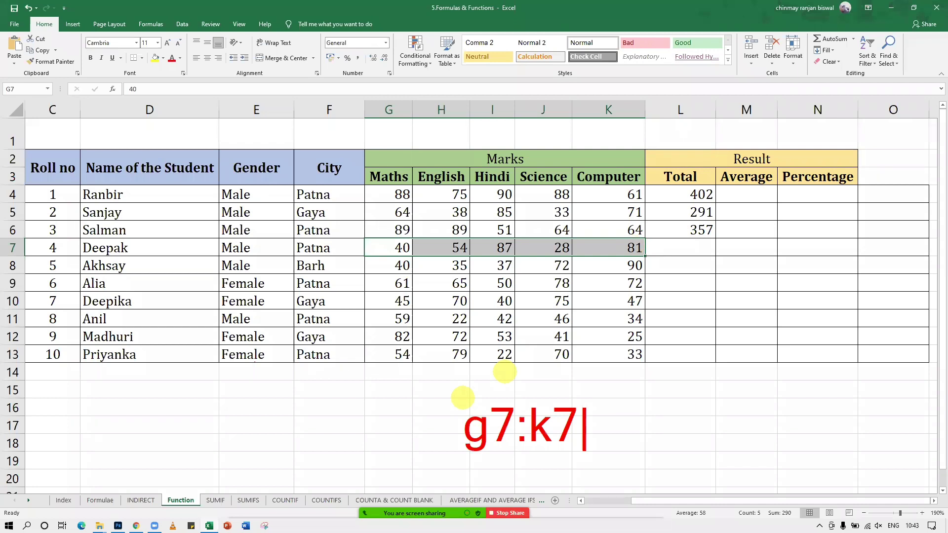
{"action": "key", "text": "Escape"}
{"action": "key", "text": "Escape"}
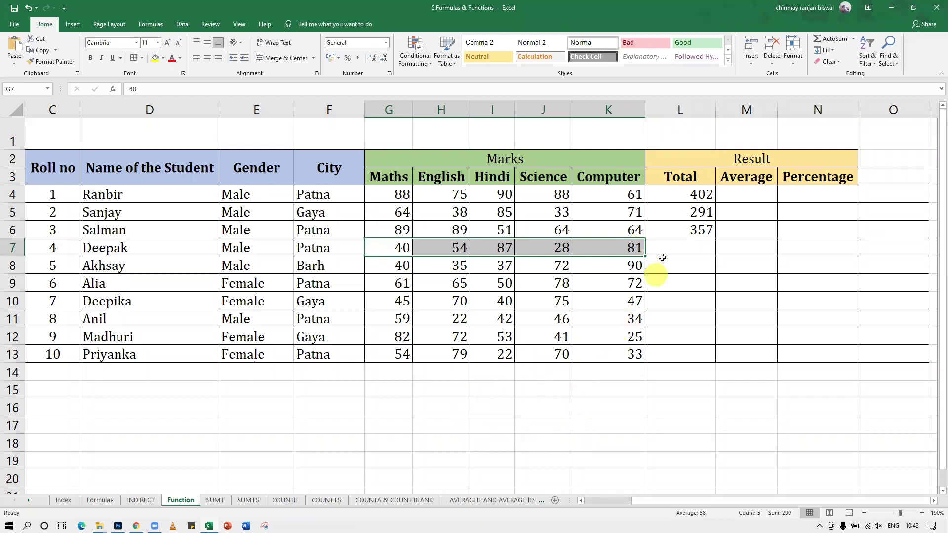
Total the fourth student's marks in L7 with the range formula =sum(G7:K7), extending the selection from G7 to K7.
{"action": "left_click", "coordinate": [665, 254]}
{"action": "type", "text": "=sum("}
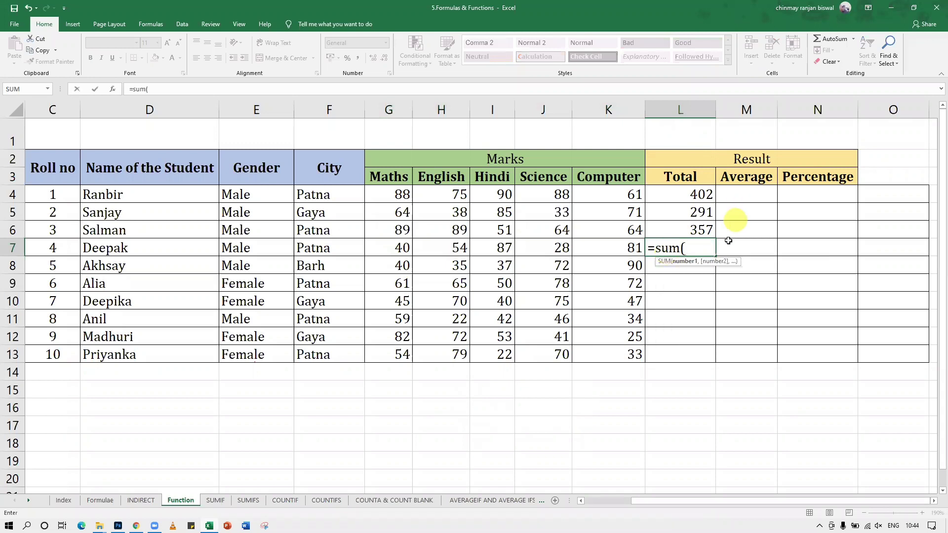
{"action": "left_click", "coordinate": [401, 247]}
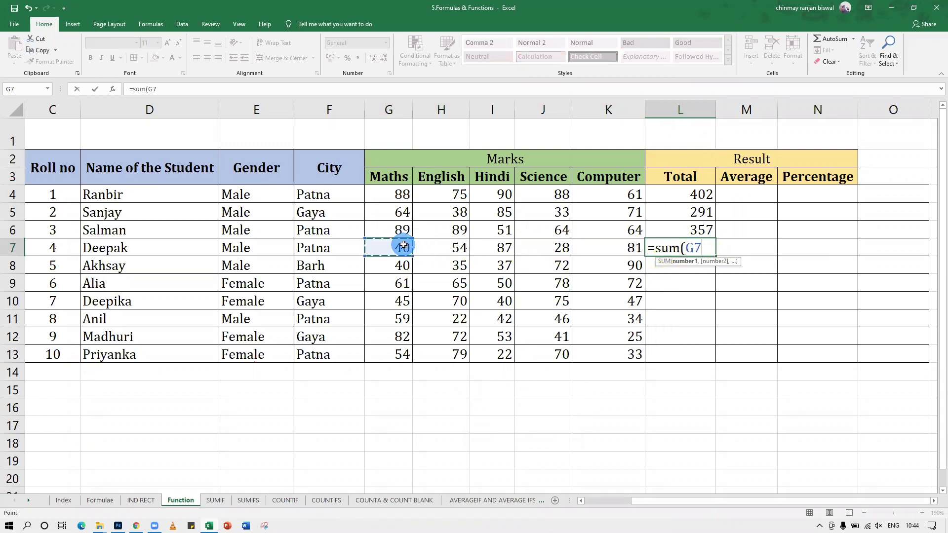
{"action": "key", "text": "F8"}
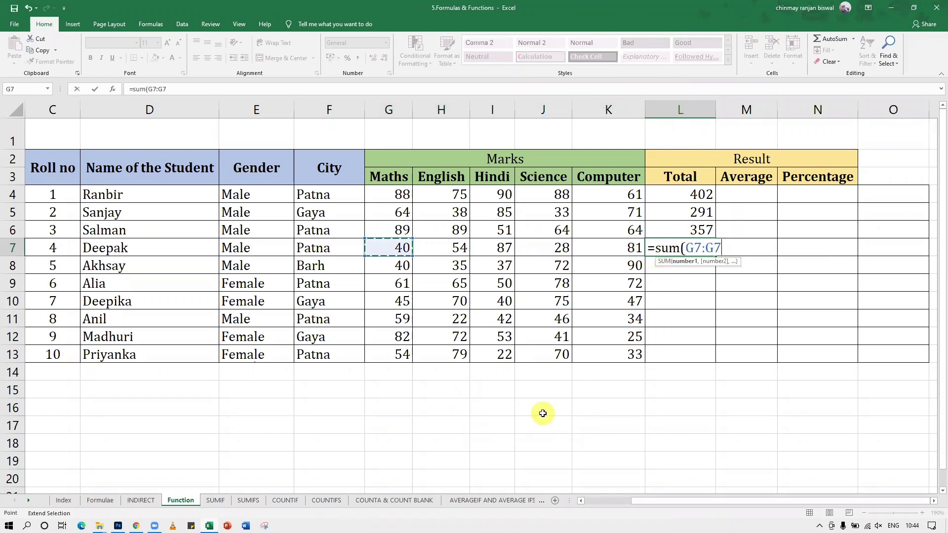
{"action": "left_click", "coordinate": [607, 247]}
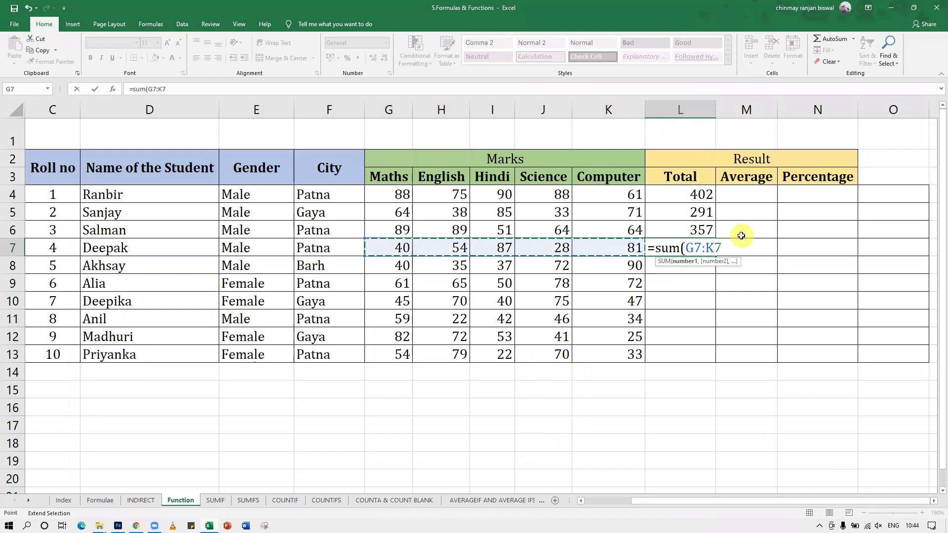
{"action": "type", "text": ")"}
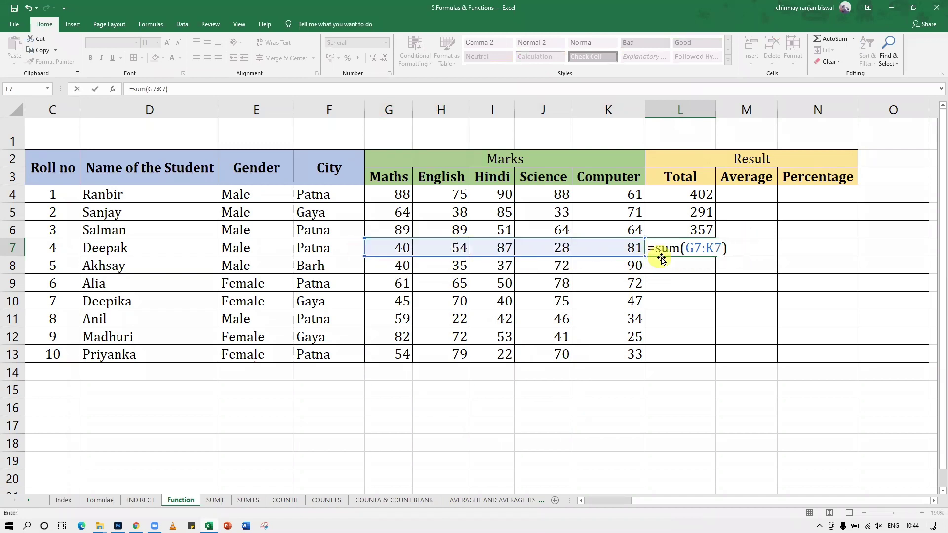
{"action": "key", "text": "Return"}
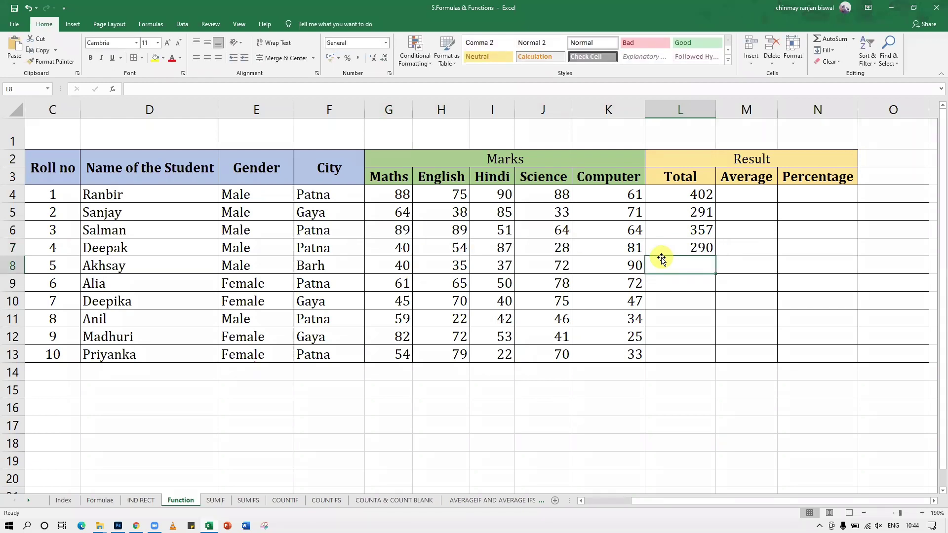
Total the fifth student's marks in L8 with the range formula =sum(G8:K8).
{"action": "type", "text": "=sum("}
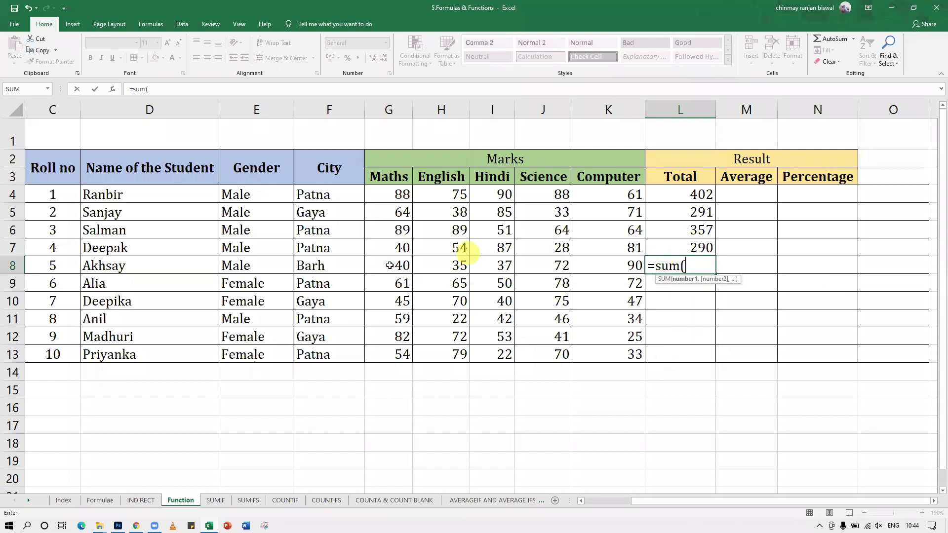
{"action": "left_click_drag", "start_coordinate": [395, 263], "coordinate": [617, 262]}
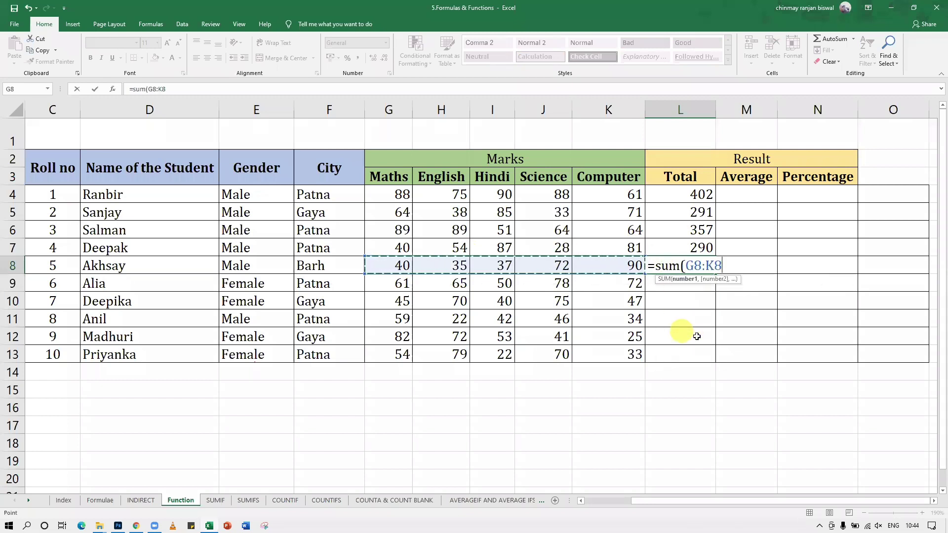
{"action": "type", "text": ")"}
{"action": "key", "text": "Return"}
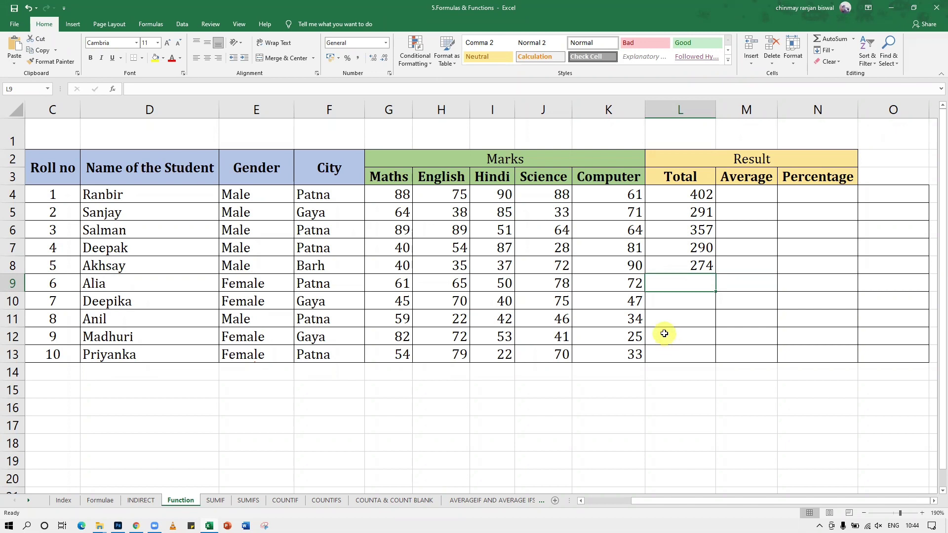
Try a SUM of a range and separate cells in J15 with =sum(G9:H9,J9,K9), and clear the cell.
{"action": "left_click", "coordinate": [538, 388]}
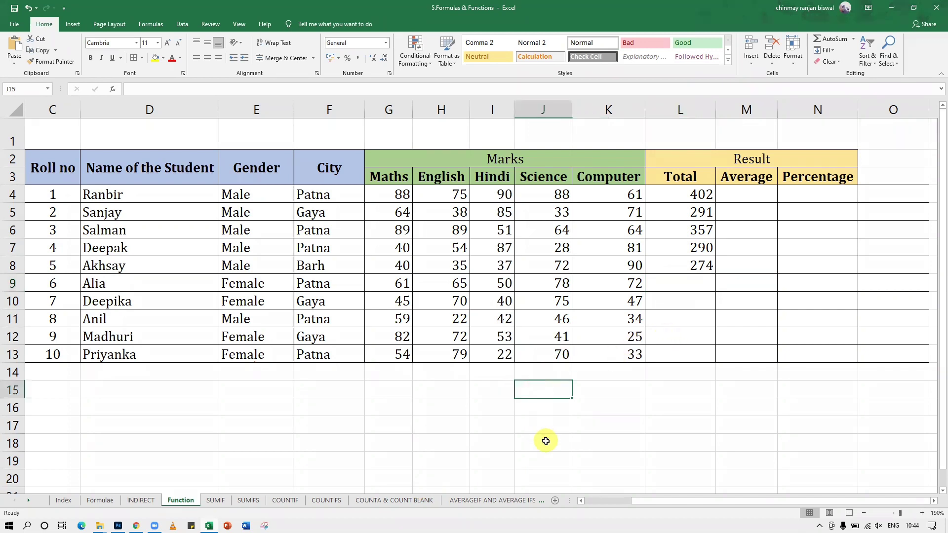
{"action": "type", "text": "="}
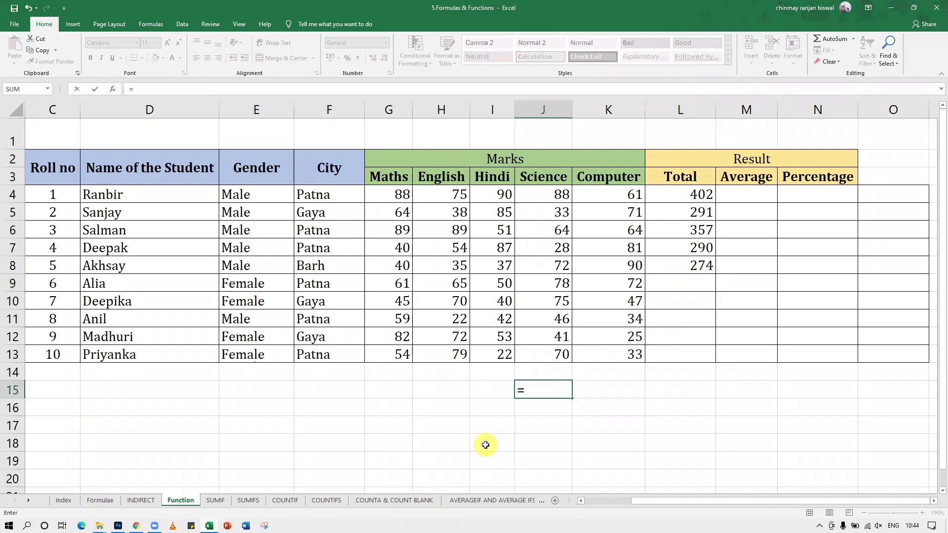
{"action": "type", "text": "sum("}
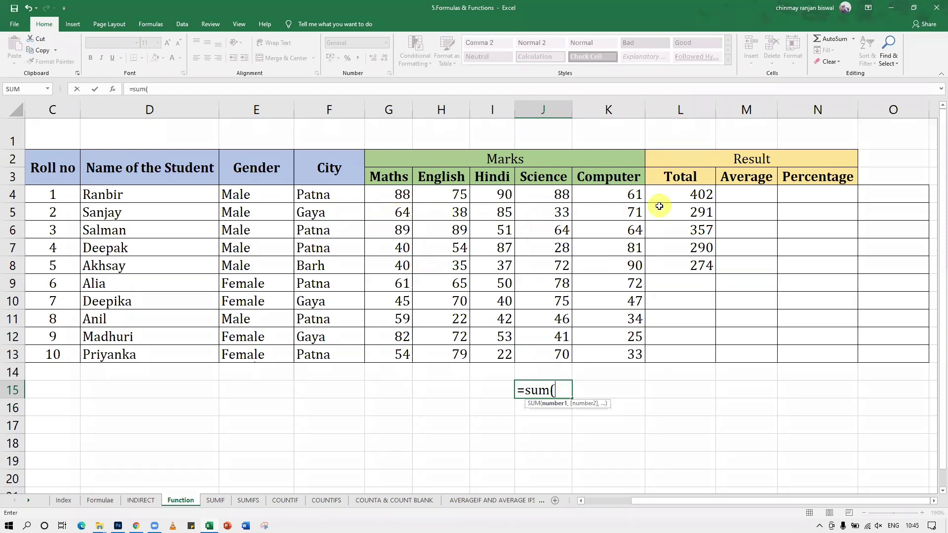
{"action": "left_click", "coordinate": [406, 285]}
{"action": "left_click_drag", "start_coordinate": [406, 285], "coordinate": [454, 282]}
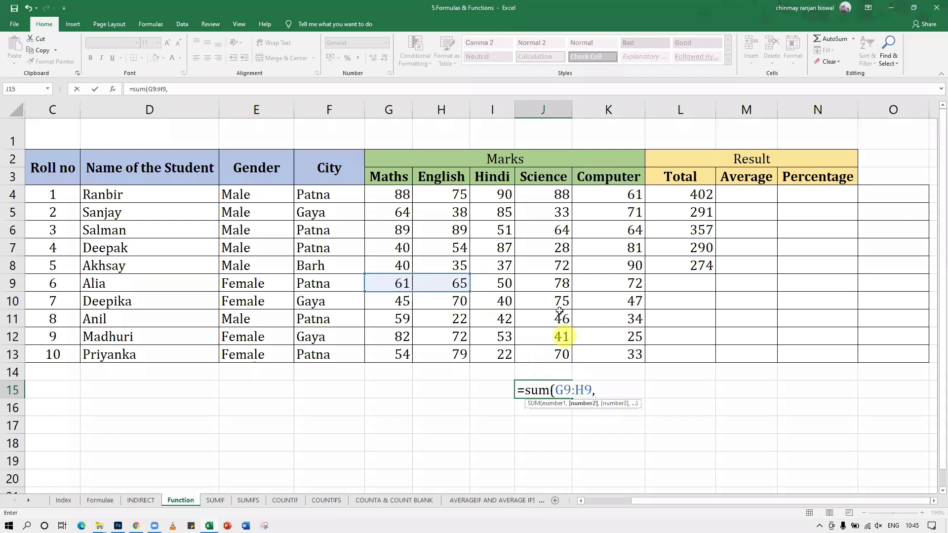
{"action": "left_click", "coordinate": [554, 283], "text": "ctrl"}
{"action": "type", "text": ","}
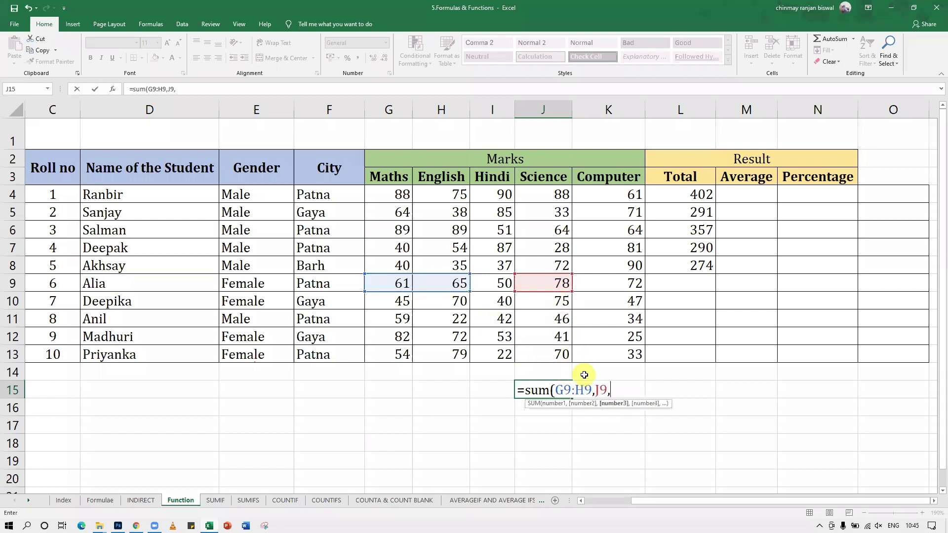
{"action": "left_click", "coordinate": [620, 279]}
{"action": "type", "text": ")"}
{"action": "key", "text": "Return"}
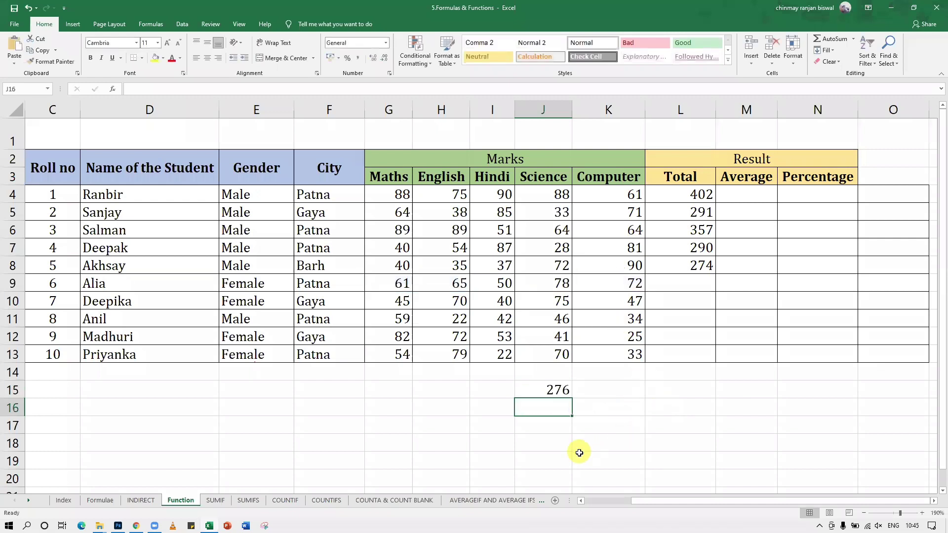
{"action": "left_click", "coordinate": [548, 393]}
{"action": "key", "text": "Delete"}
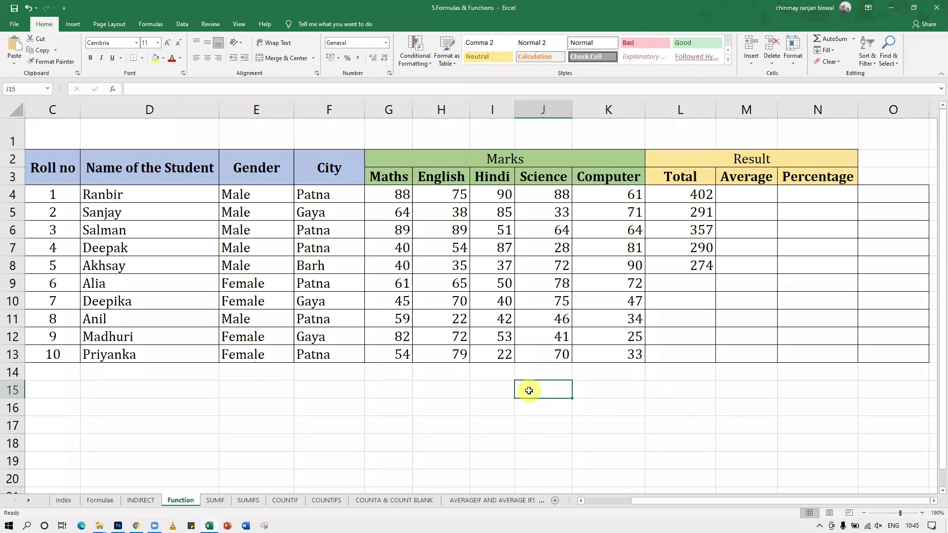
Try a SUM of multiple ranges and separate cells in J15 with =sum(G4:G7,H5:H7,I9:I11,J9:J11,K9:K11,K5,J5), and clear the cell.
{"action": "type", "text": "=sum("}
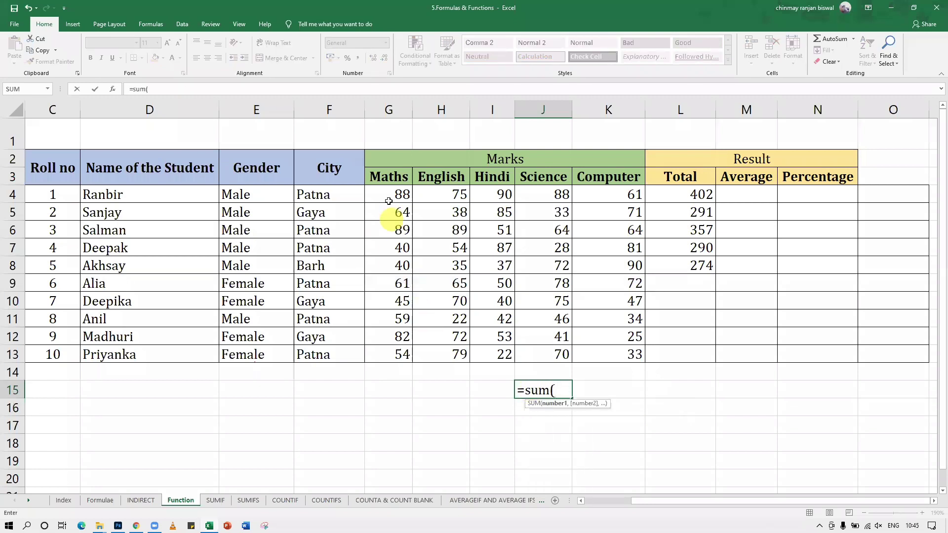
{"action": "left_click_drag", "start_coordinate": [390, 195], "coordinate": [392, 246]}
{"action": "type", "text": ","}
{"action": "left_click_drag", "start_coordinate": [434, 211], "coordinate": [449, 247]}
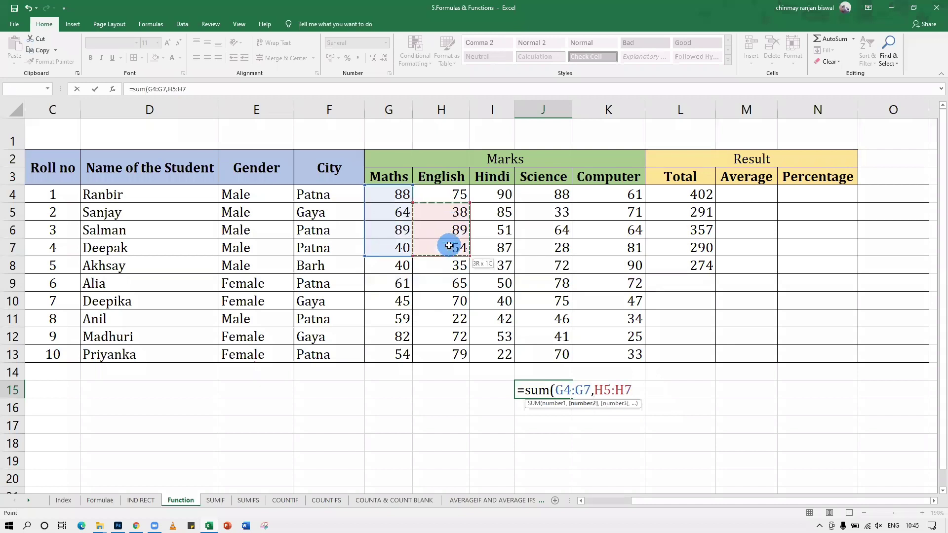
{"action": "type", "text": ","}
{"action": "left_click_drag", "start_coordinate": [510, 283], "coordinate": [501, 317]}
{"action": "type", "text": ","}
{"action": "left_click_drag", "start_coordinate": [543, 283], "coordinate": [553, 318]}
{"action": "type", "text": ","}
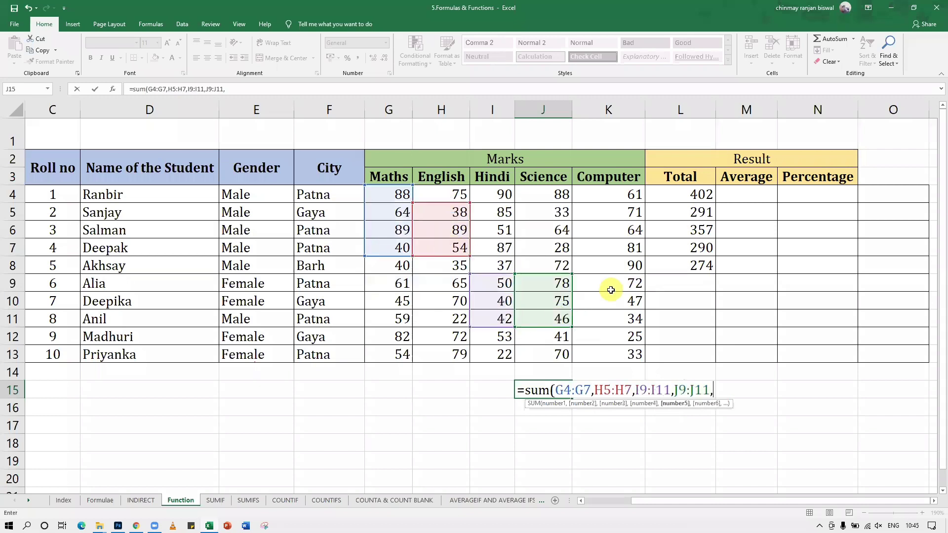
{"action": "left_click_drag", "start_coordinate": [609, 283], "coordinate": [609, 319]}
{"action": "type", "text": ","}
{"action": "left_click", "coordinate": [593, 210]}
{"action": "type", "text": ","}
{"action": "left_click", "coordinate": [543, 211]}
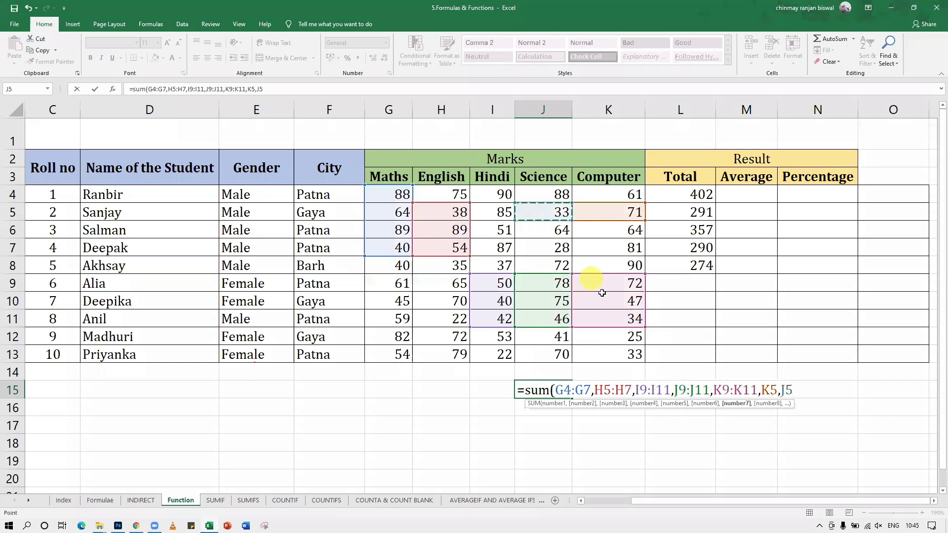
{"action": "type", "text": ")"}
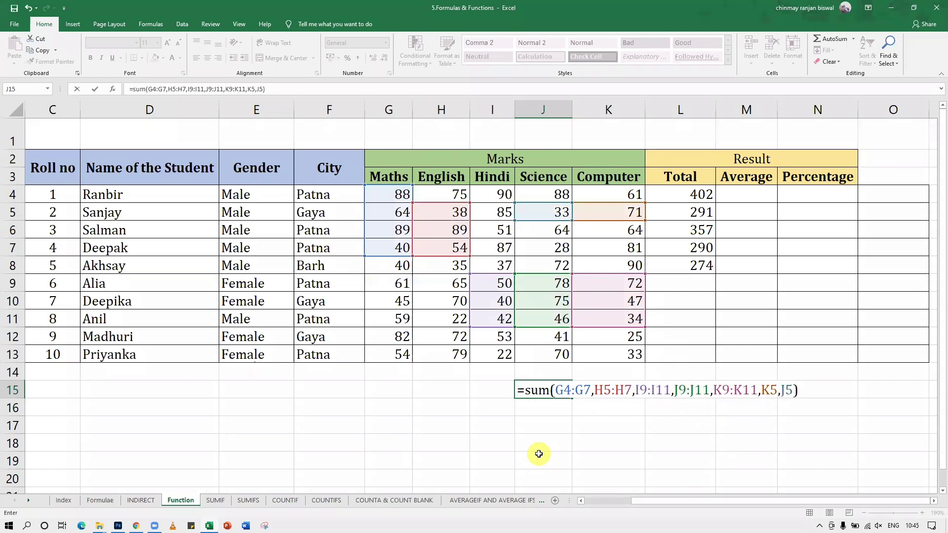
{"action": "key", "text": "Return"}
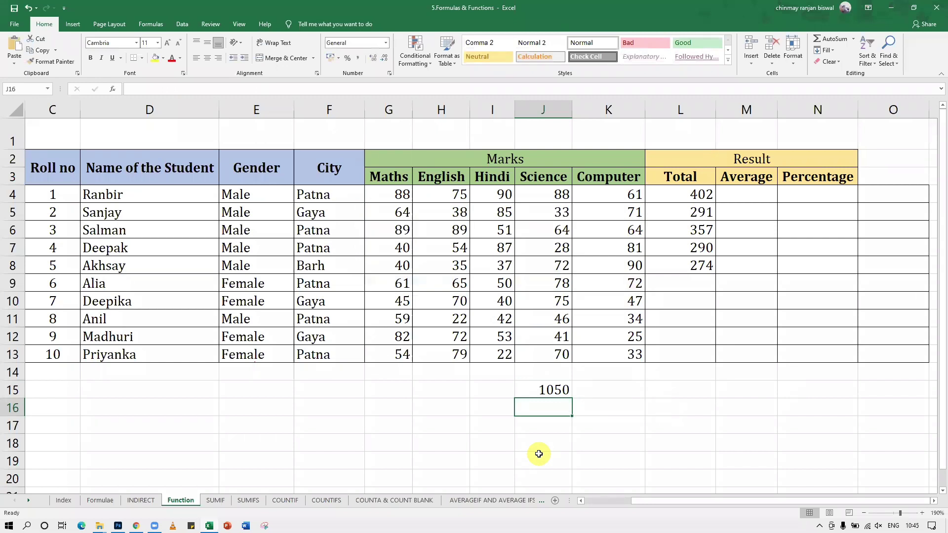
{"action": "left_click", "coordinate": [542, 390]}
{"action": "key", "text": "Delete"}
{"action": "left_click", "coordinate": [631, 403]}
Fill the fifth student's total formula from L8 down to L13.
{"action": "left_click", "coordinate": [688, 268]}
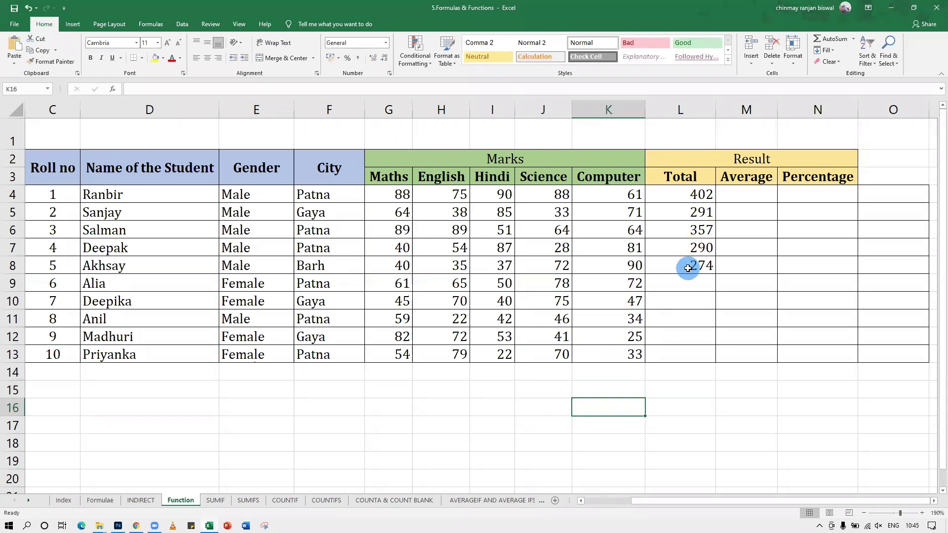
{"action": "left_click", "coordinate": [654, 262]}
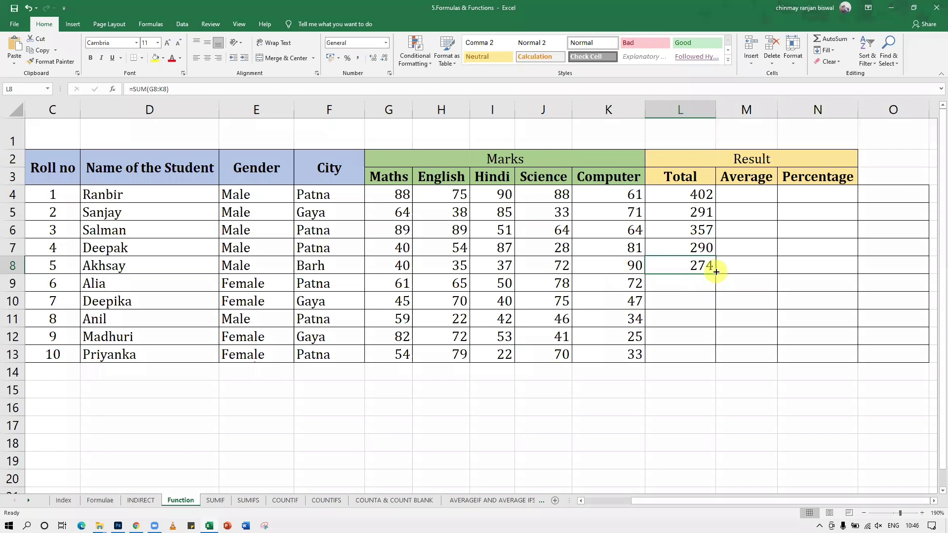
{"action": "left_click_drag", "start_coordinate": [715, 273], "coordinate": [717, 359]}
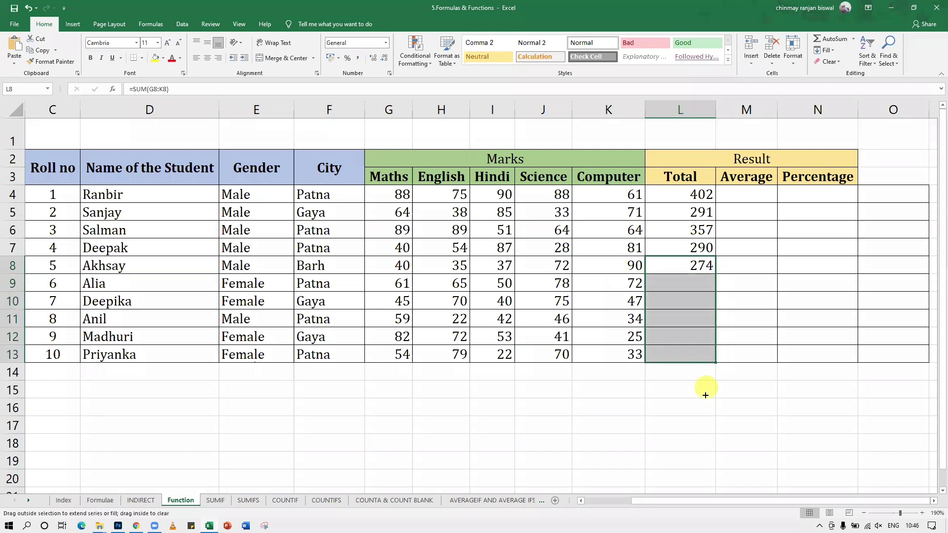
Compare the totals in L8 and L9 with the marks ranges they add, G8:K8 and G9:K9.
{"action": "left_click", "coordinate": [678, 265]}
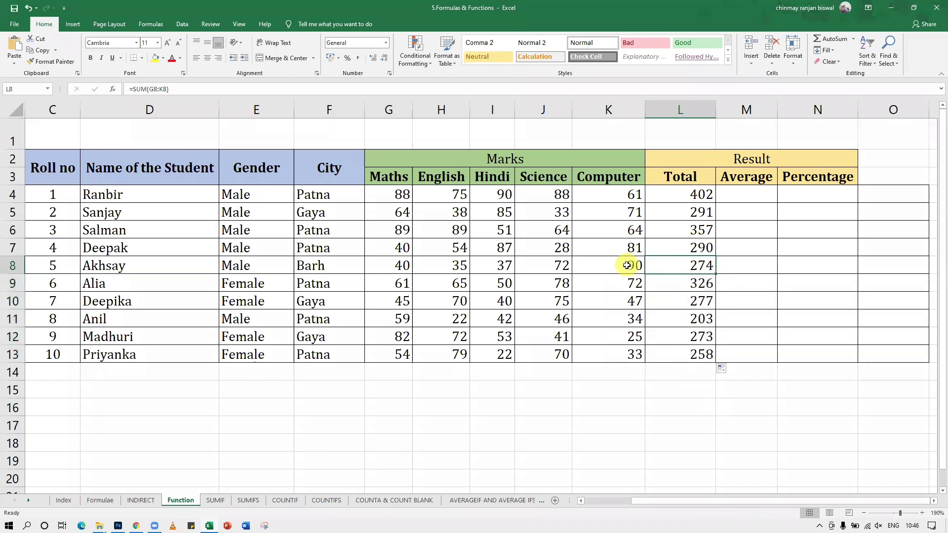
{"action": "left_click_drag", "start_coordinate": [623, 266], "coordinate": [389, 263]}
{"action": "left_click", "coordinate": [668, 283]}
{"action": "left_click_drag", "start_coordinate": [637, 284], "coordinate": [406, 284]}
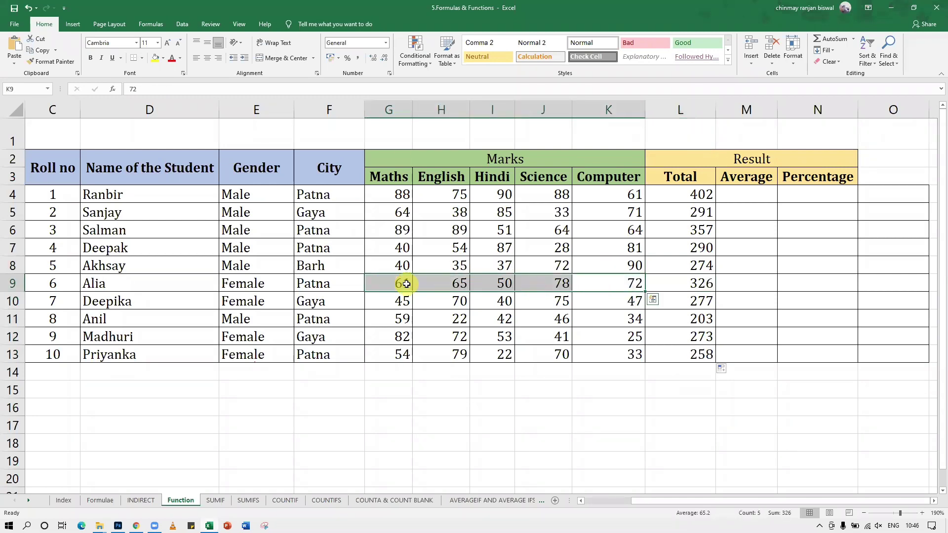
{"action": "left_click", "coordinate": [636, 411]}
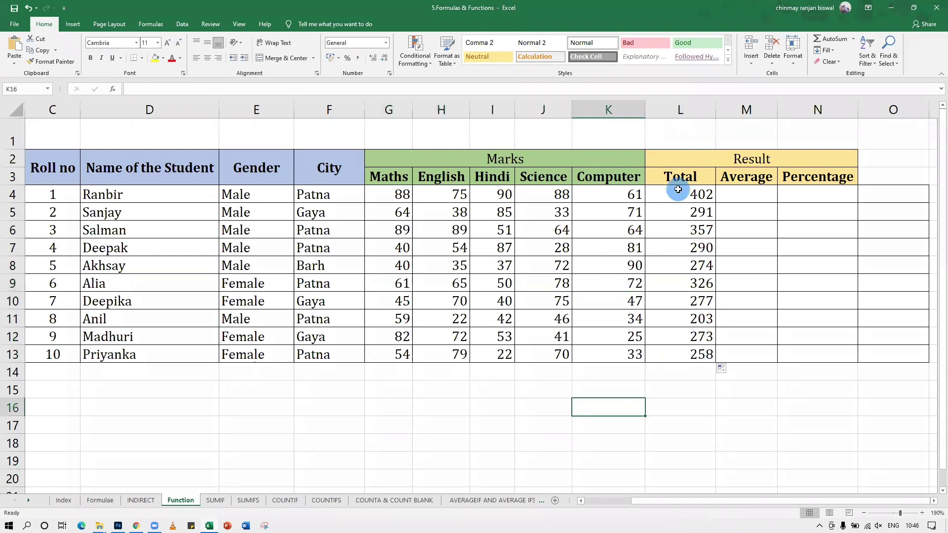
Clear all totals in L4:L13 and total the first student's marks in L4 with =sum(G4:K4).
{"action": "left_click_drag", "start_coordinate": [678, 190], "coordinate": [681, 353]}
{"action": "key", "text": "Delete"}
{"action": "left_click", "coordinate": [697, 193]}
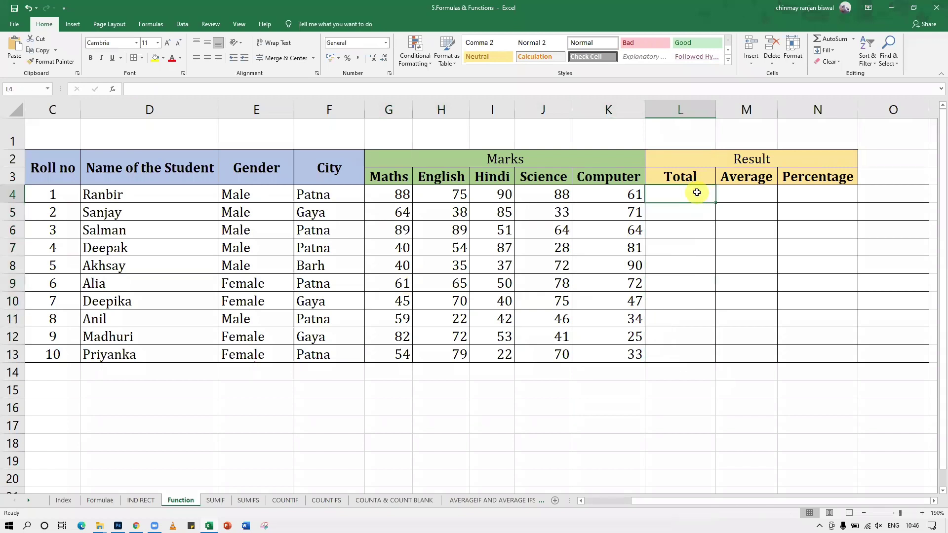
{"action": "type", "text": "=sum("}
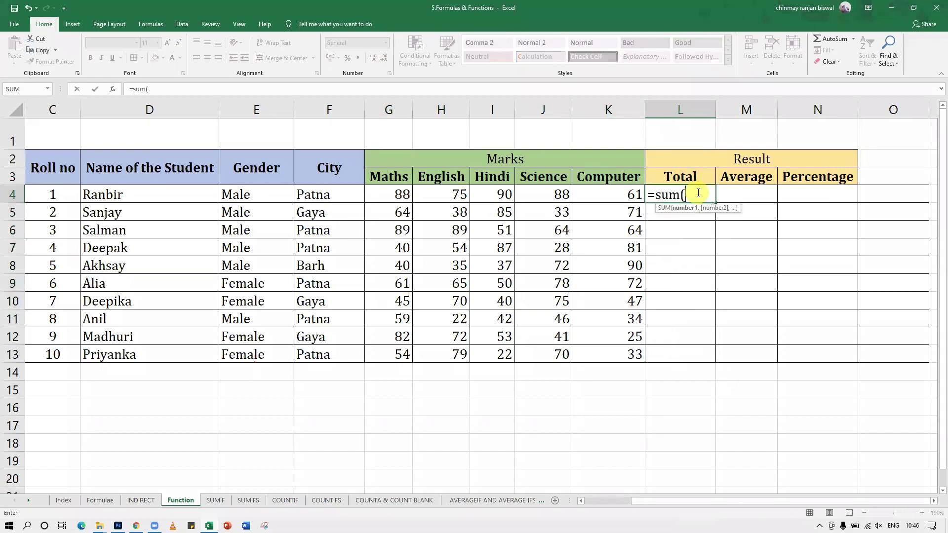
{"action": "left_click_drag", "start_coordinate": [409, 194], "coordinate": [598, 195]}
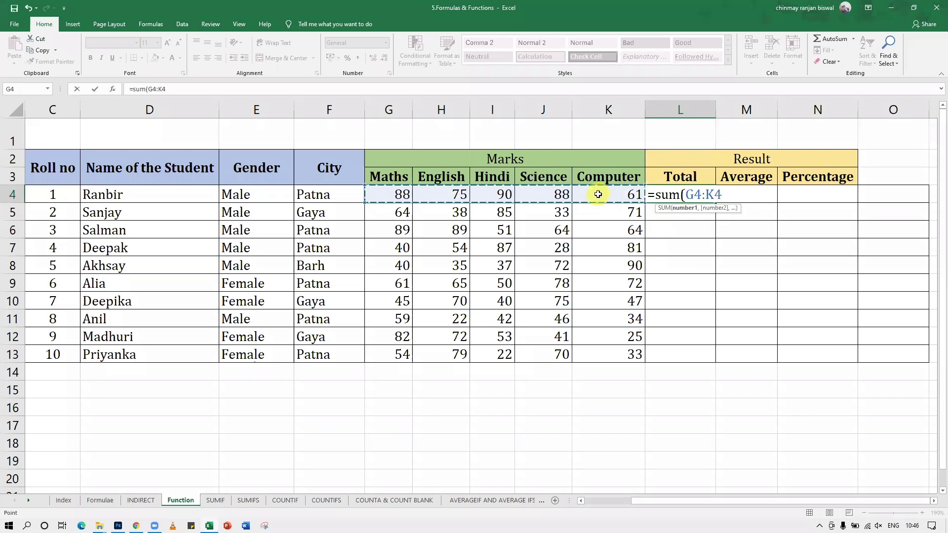
{"action": "key", "text": "Return"}
Fill the total formula from L4 down to the last student in L13.
{"action": "left_click", "coordinate": [684, 194]}
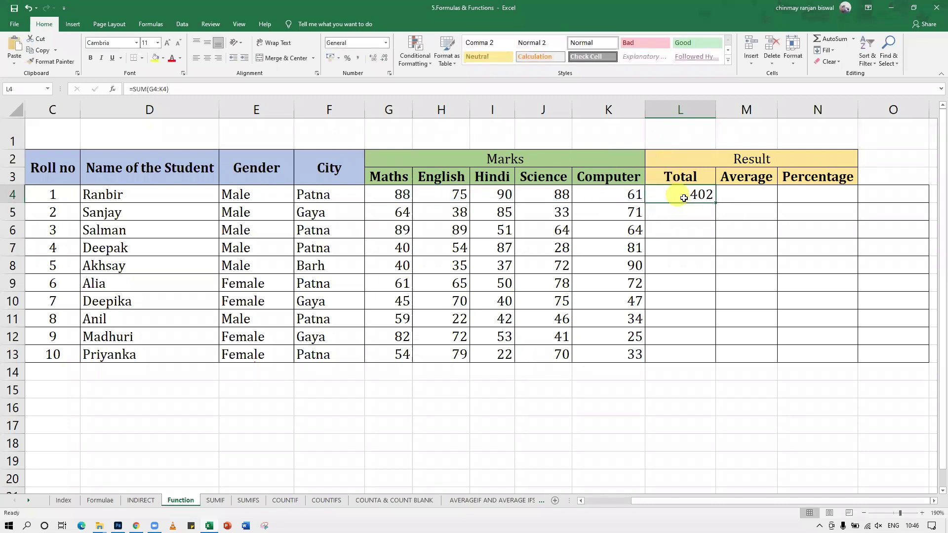
{"action": "double_click", "coordinate": [716, 201]}
{"action": "left_click", "coordinate": [591, 427]}
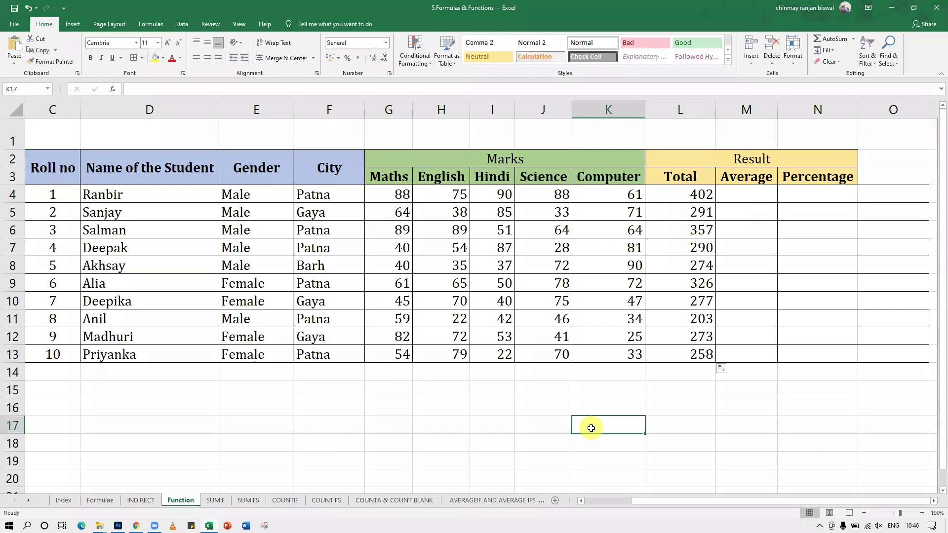
Calculate the first student's average in M4 by dividing the total by the five subjects with =L4/5.
{"action": "left_click", "coordinate": [739, 194]}
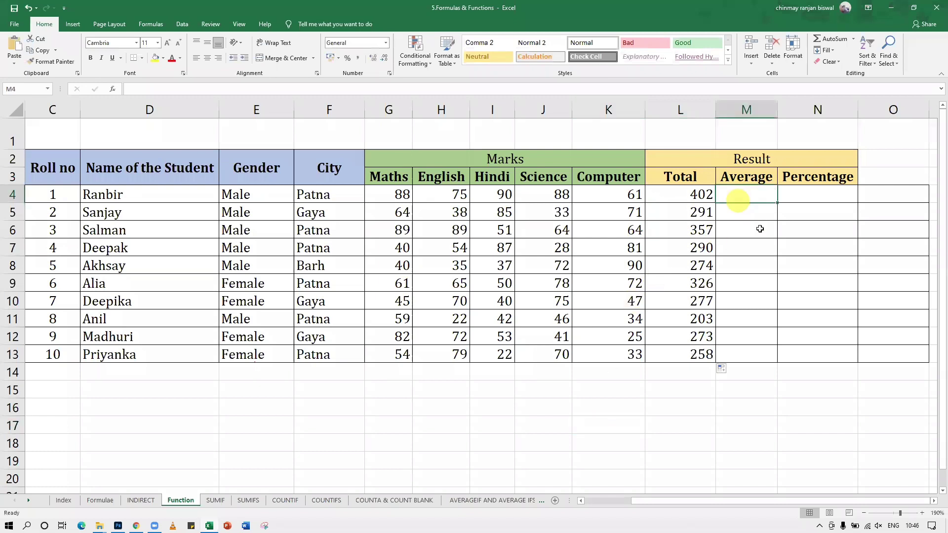
{"action": "type", "text": "="}
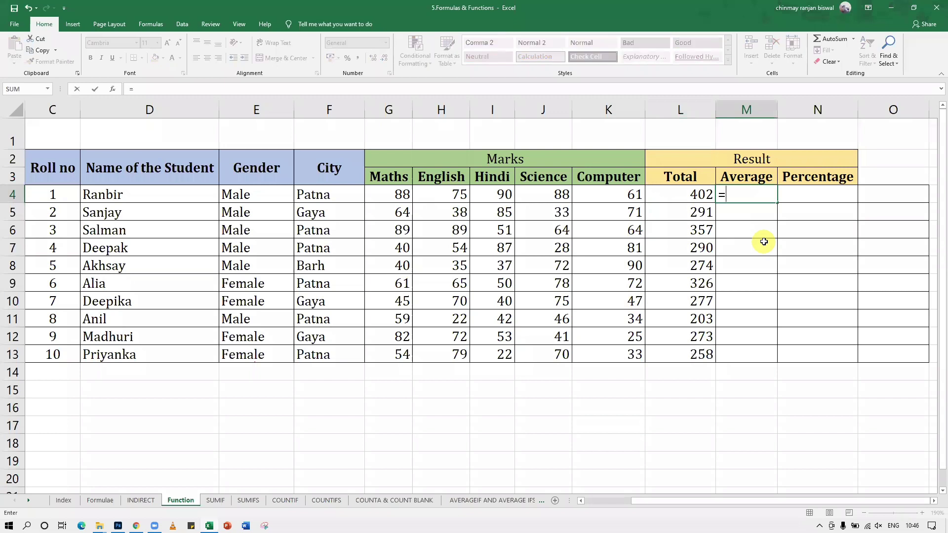
{"action": "key", "text": "Escape"}
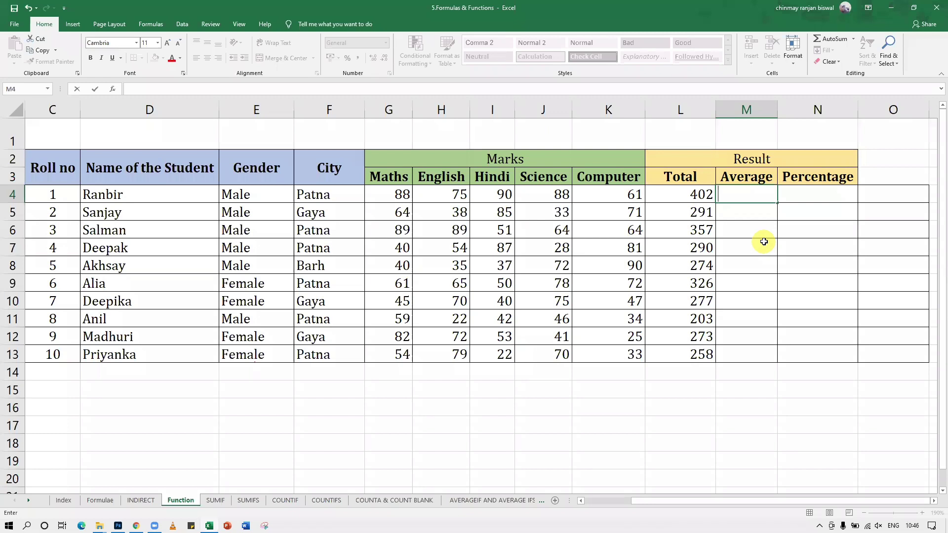
{"action": "type", "text": "="}
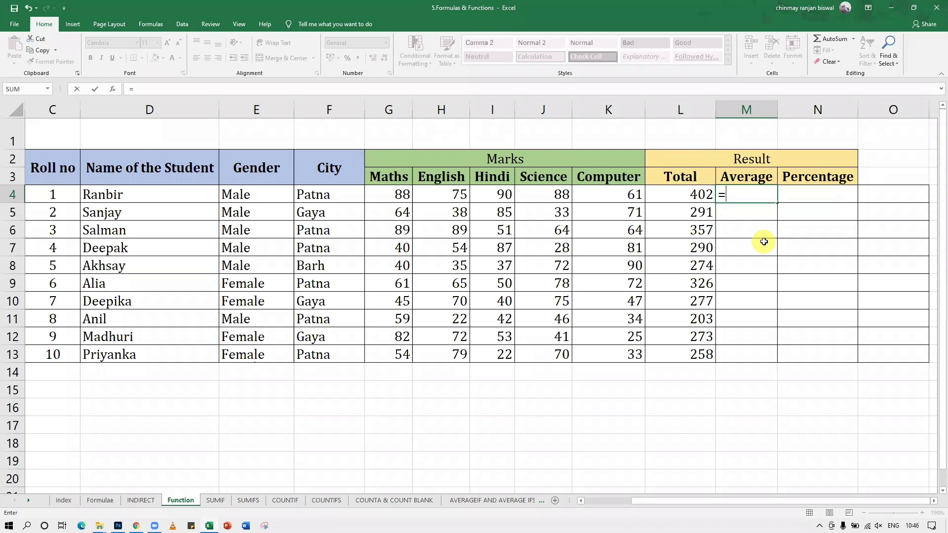
{"action": "left_click", "coordinate": [682, 193]}
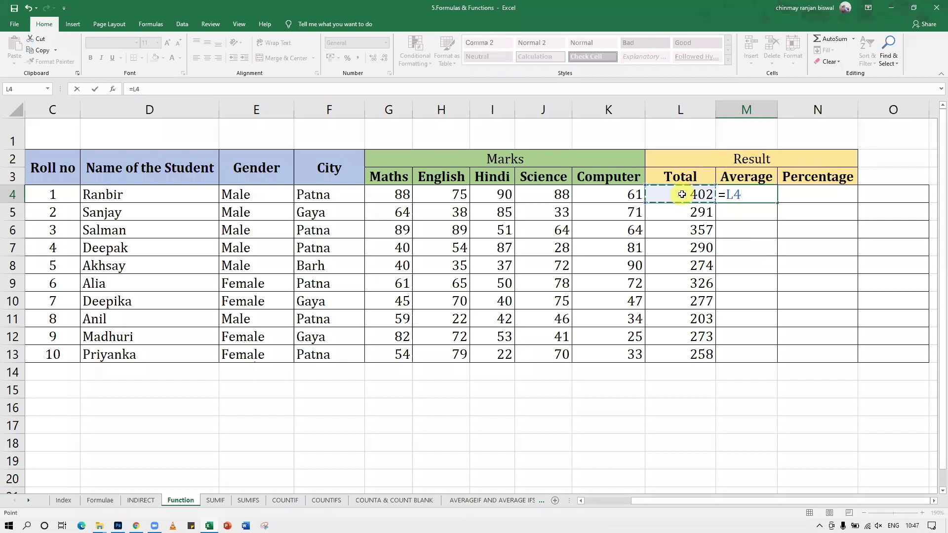
{"action": "type", "text": "/"}
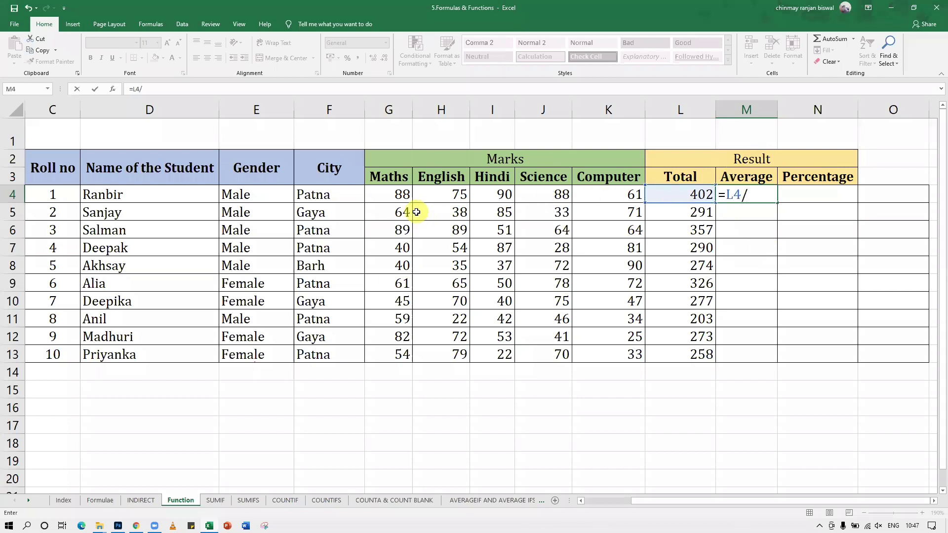
{"action": "type", "text": "5"}
{"action": "key", "text": "Return"}
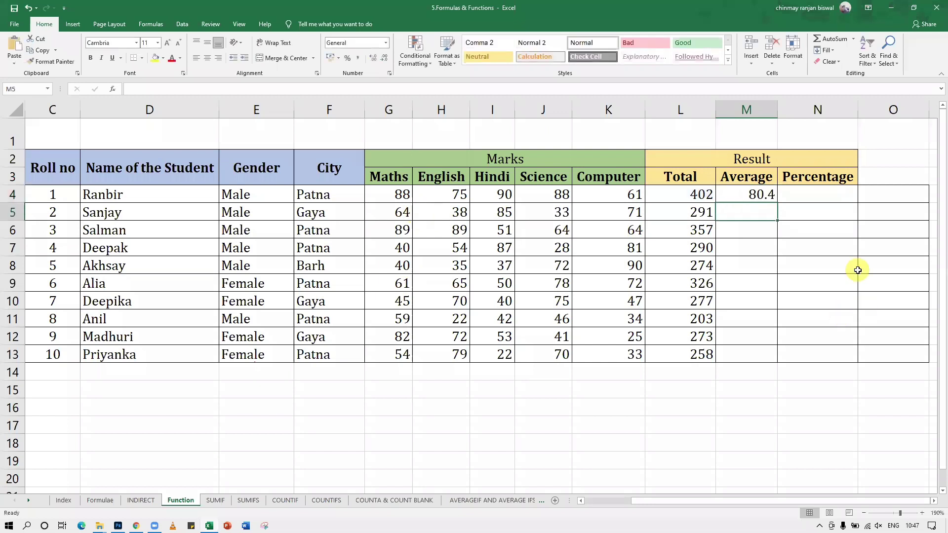
Calculate the second student's average in M5 with the function formula =average(G5:K5).
{"action": "type", "text": "=average"}
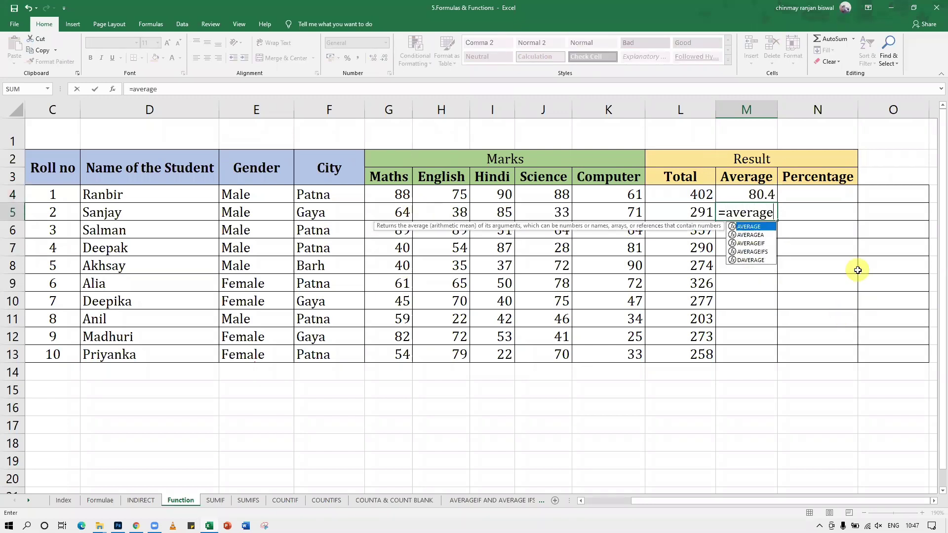
{"action": "type", "text": "("}
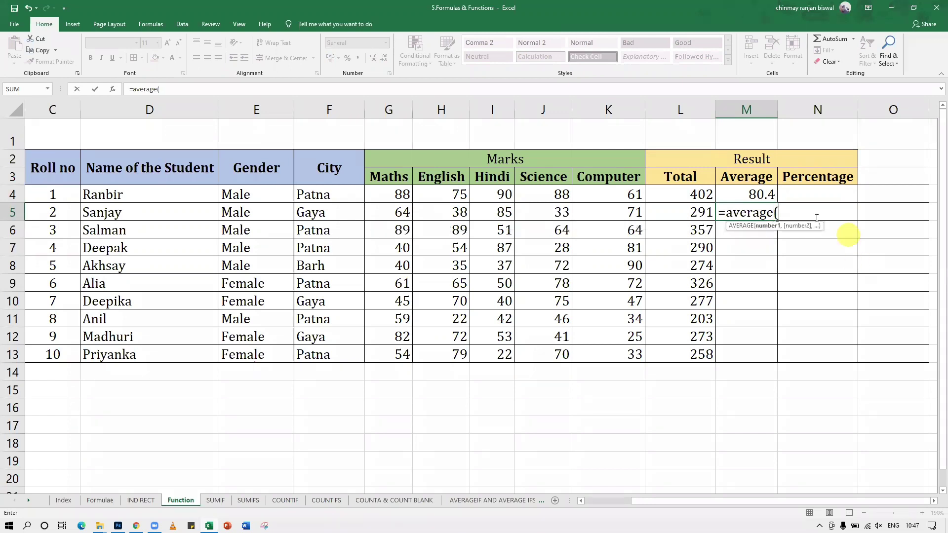
{"action": "left_click_drag", "start_coordinate": [397, 212], "coordinate": [607, 211]}
{"action": "type", "text": ")"}
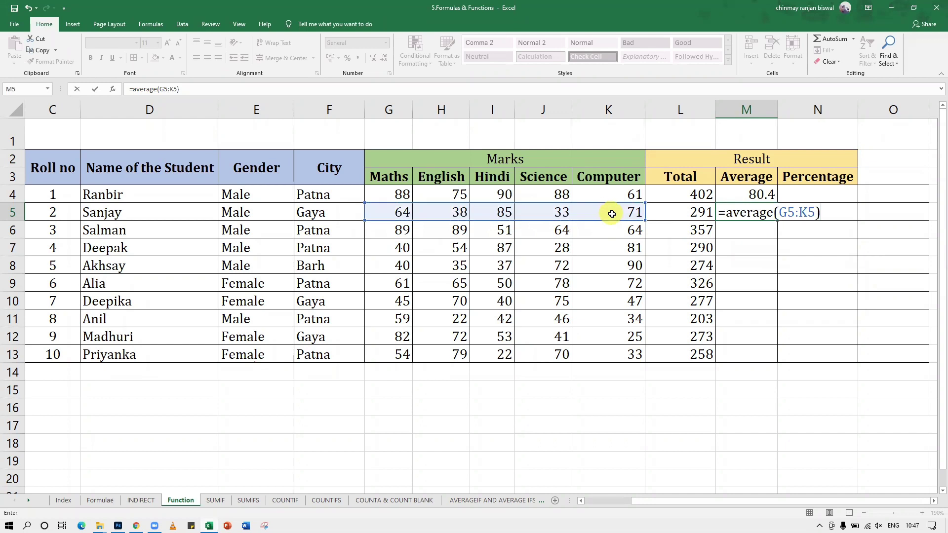
{"action": "key", "text": "Return"}
Fill the average formula from M5 down to the last student in M13.
{"action": "left_click", "coordinate": [744, 213]}
{"action": "double_click", "coordinate": [778, 220]}
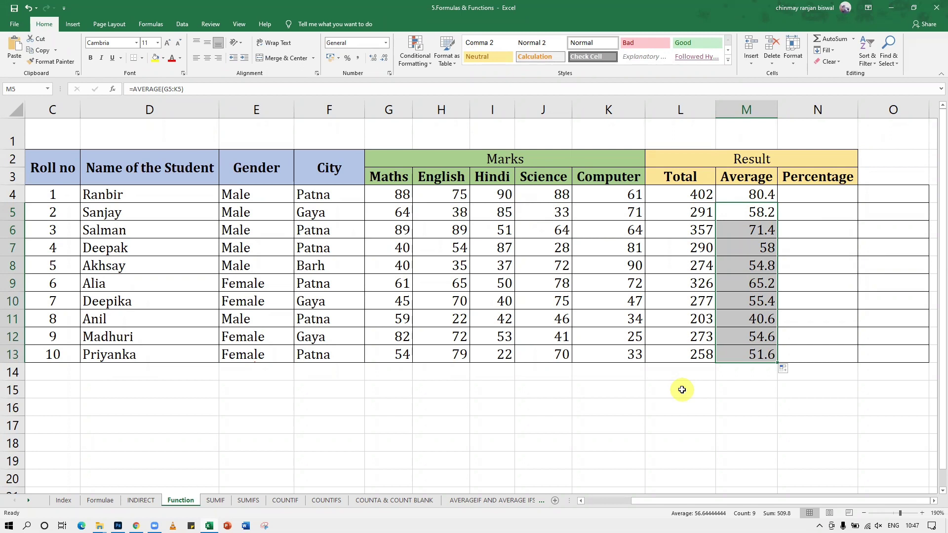
{"action": "left_click", "coordinate": [631, 387]}
Calculate the first student's percentage in N4 with the formula =L4/500*100.
{"action": "left_click", "coordinate": [815, 196]}
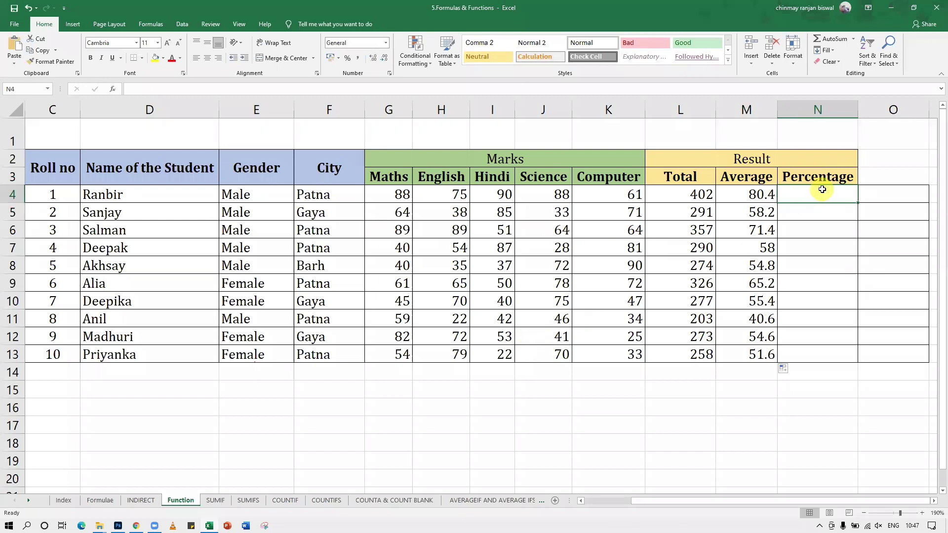
{"action": "type", "text": "="}
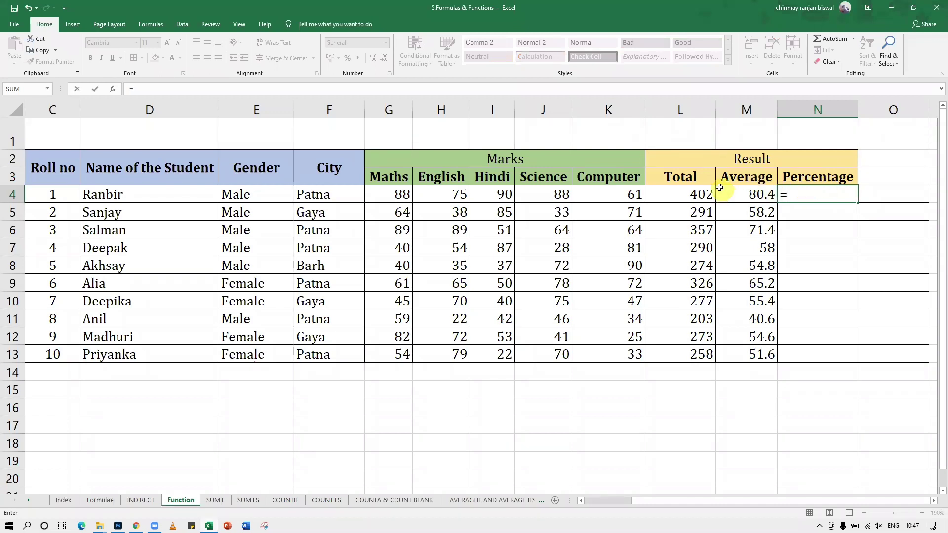
{"action": "left_click", "coordinate": [682, 192]}
{"action": "type", "text": "/5"}
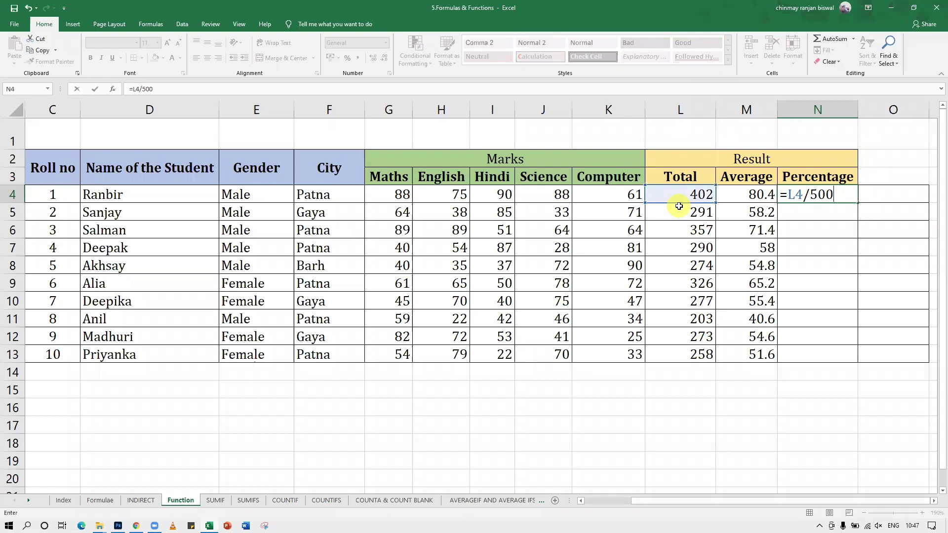
{"action": "type", "text": "00*100"}
{"action": "key", "text": "Return"}
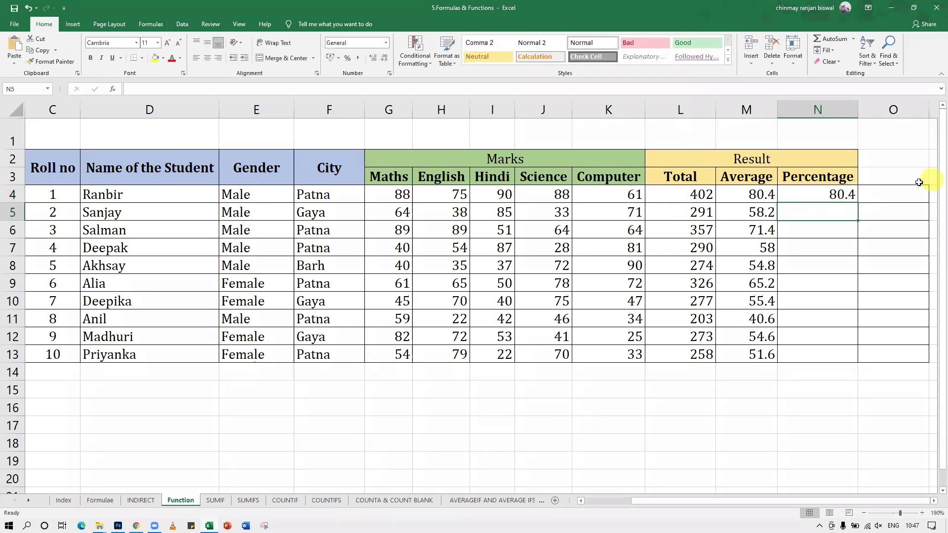
Fill the percentage formula from N4 down to the last student in N13.
{"action": "left_click", "coordinate": [839, 194]}
{"action": "double_click", "coordinate": [858, 202]}
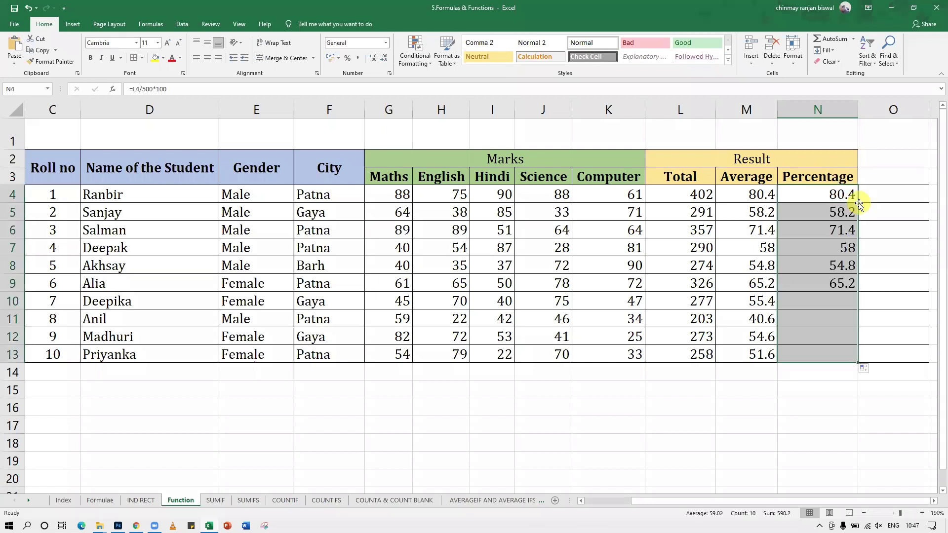
{"action": "left_click", "coordinate": [807, 405]}
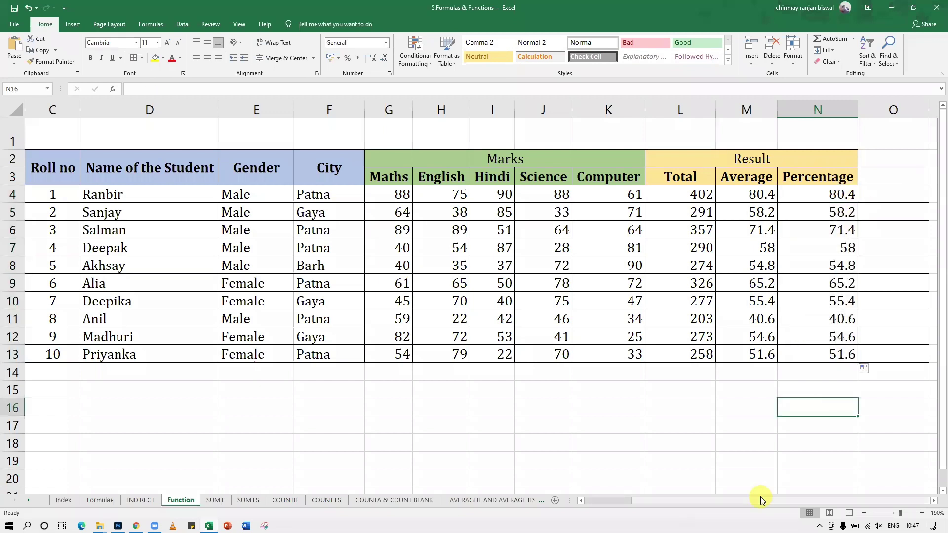
Add a second Percentage heading in O3, beside the Result columns.
{"action": "left_click", "coordinate": [895, 180]}
{"action": "type", "text": "Per"}
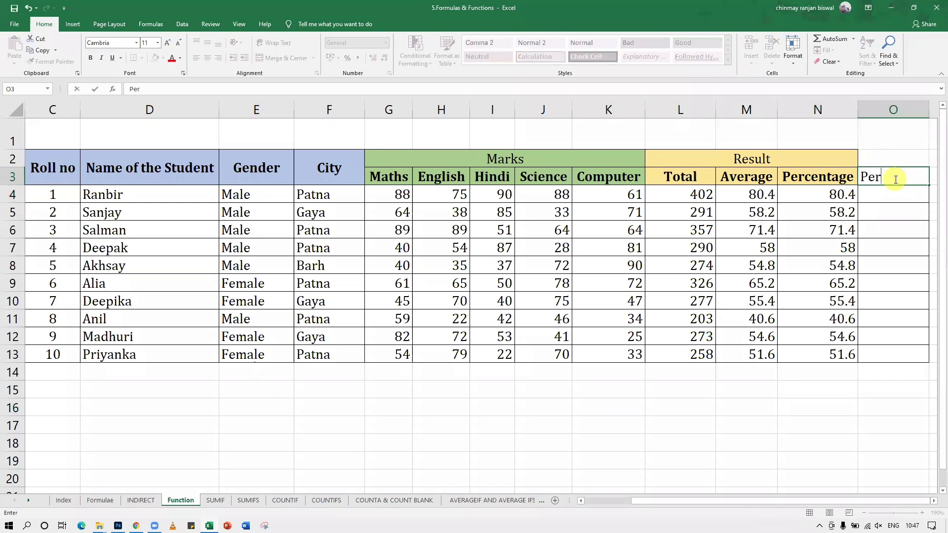
{"action": "type", "text": "centage"}
{"action": "key", "text": "Return"}
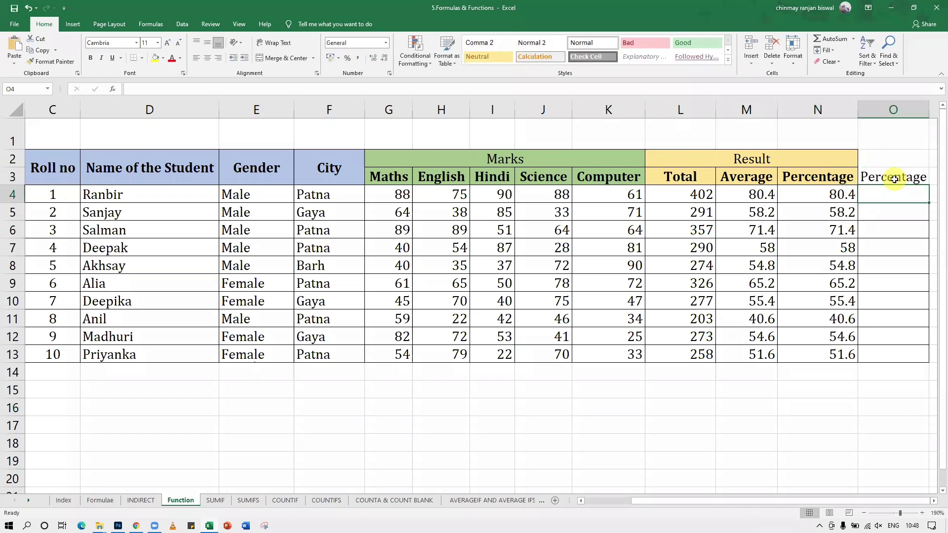
Calculate the first student's share of the 500 total marks in O4 with the formula =L4/500.
{"action": "type", "text": "="}
{"action": "left_click", "coordinate": [688, 195]}
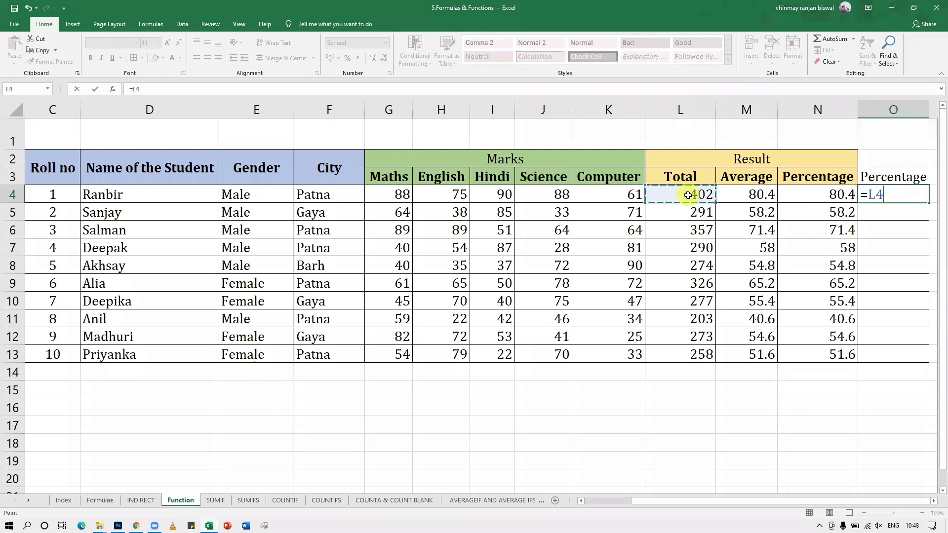
{"action": "type", "text": "/500"}
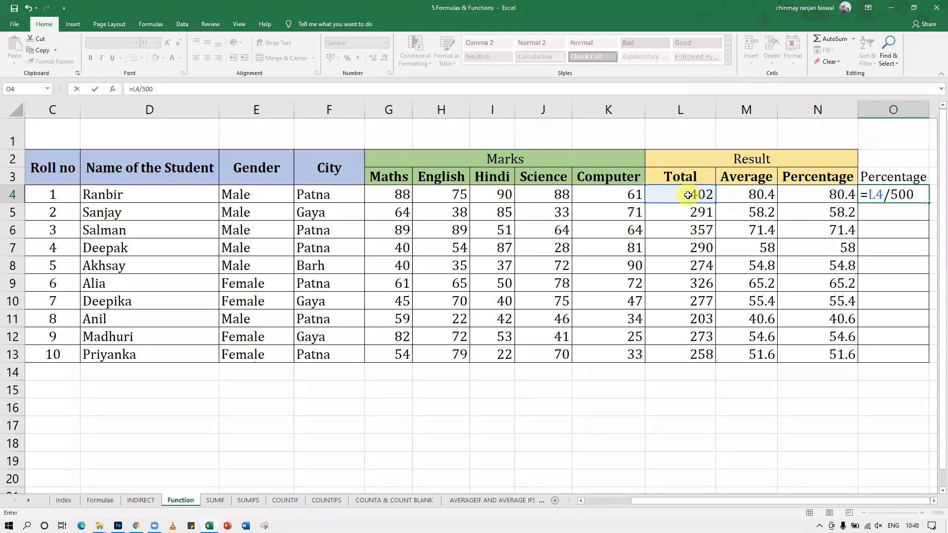
{"action": "key", "text": "Return"}
Format O4 with the Percentage number format and fill it down to the last student in O13.
{"action": "left_click", "coordinate": [908, 192]}
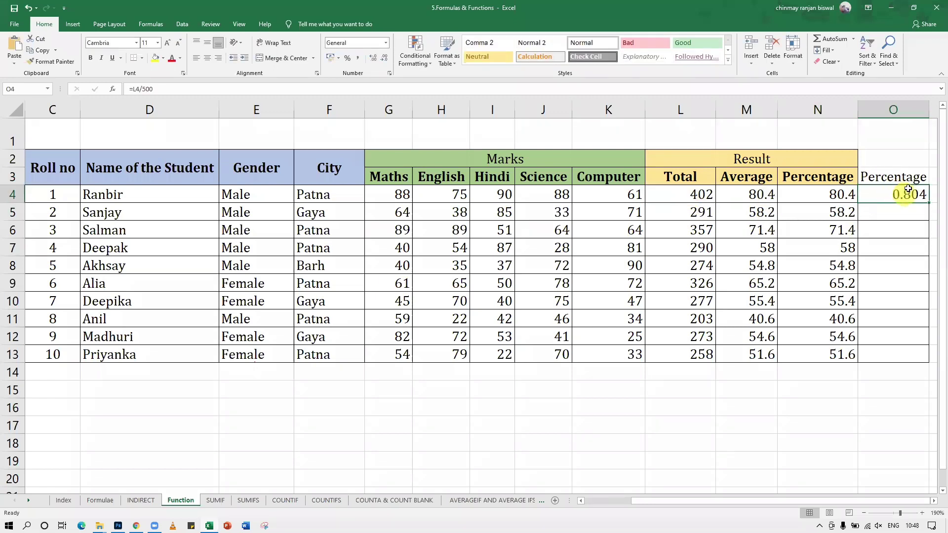
{"action": "left_click", "coordinate": [350, 59]}
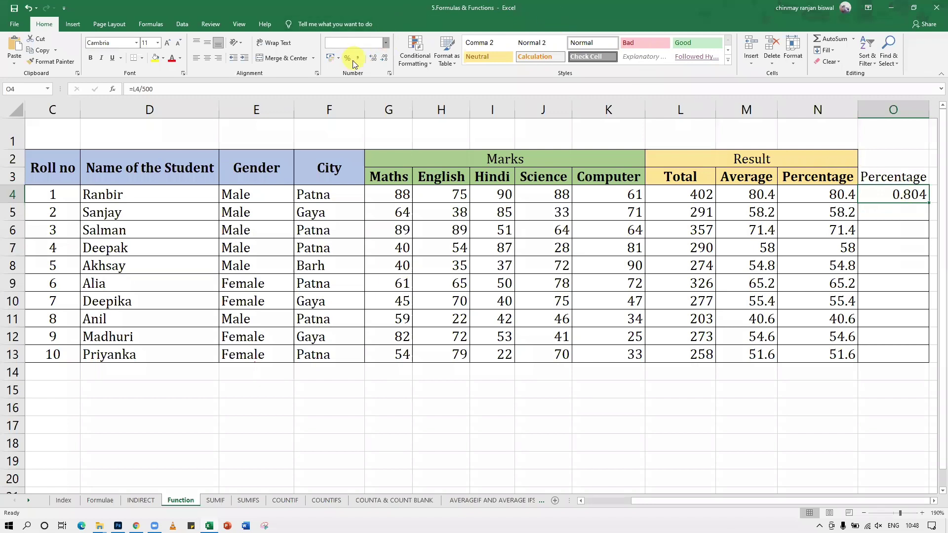
{"action": "left_click", "coordinate": [386, 43]}
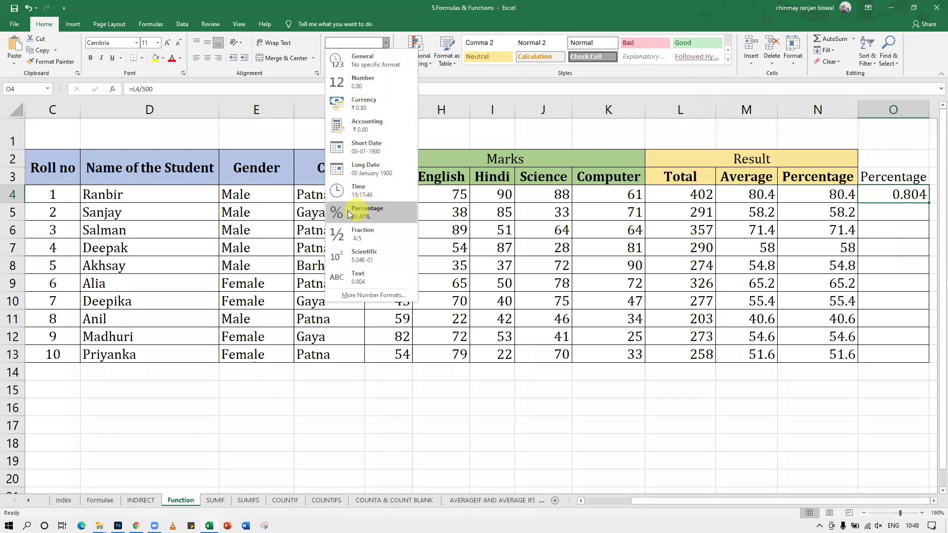
{"action": "left_click", "coordinate": [359, 218]}
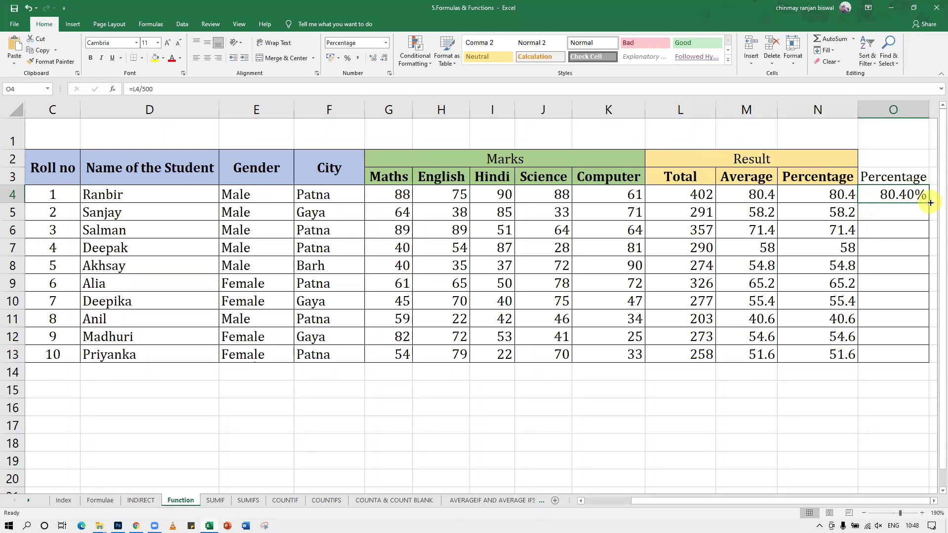
{"action": "double_click", "coordinate": [931, 202]}
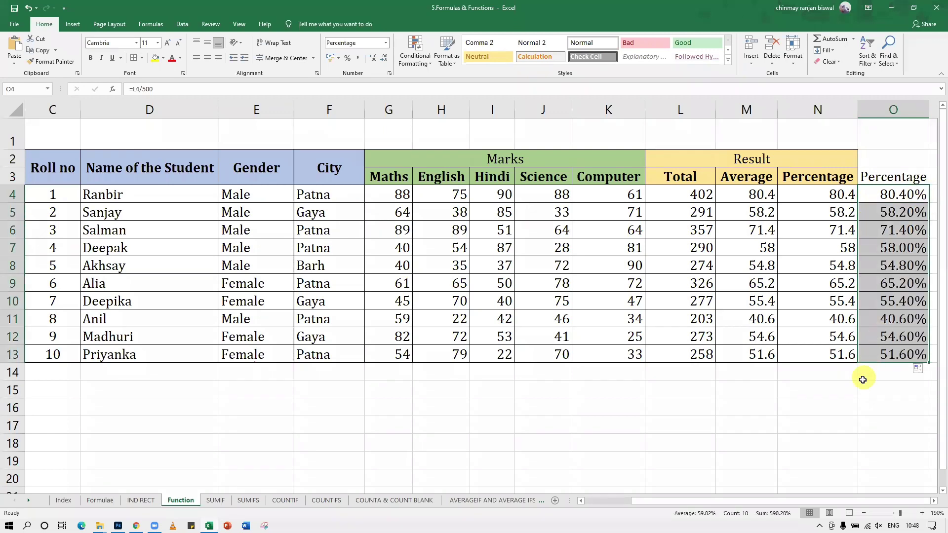
{"action": "left_click", "coordinate": [865, 377]}
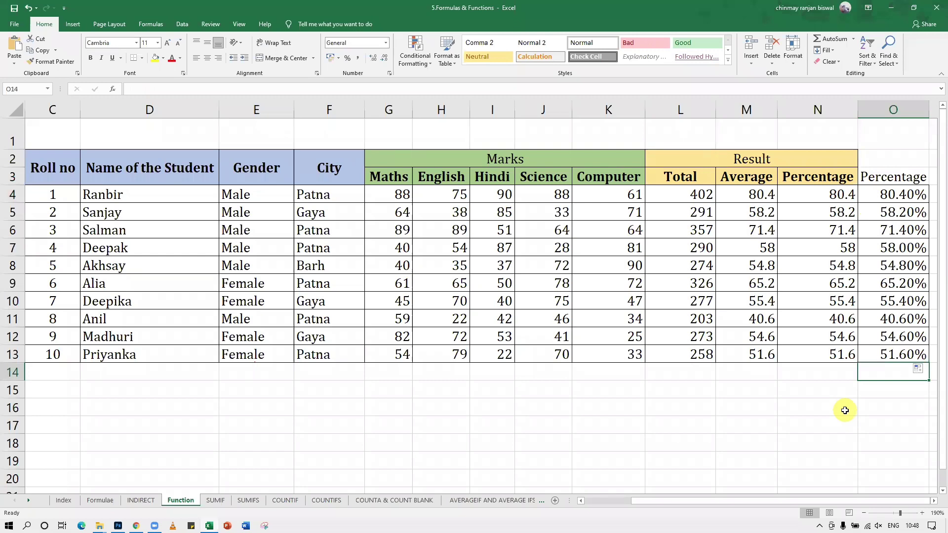
Check the automatic average, count and sum of the first and fifth students' marks, G4:K4 and G8:K8.
{"action": "left_click", "coordinate": [669, 389]}
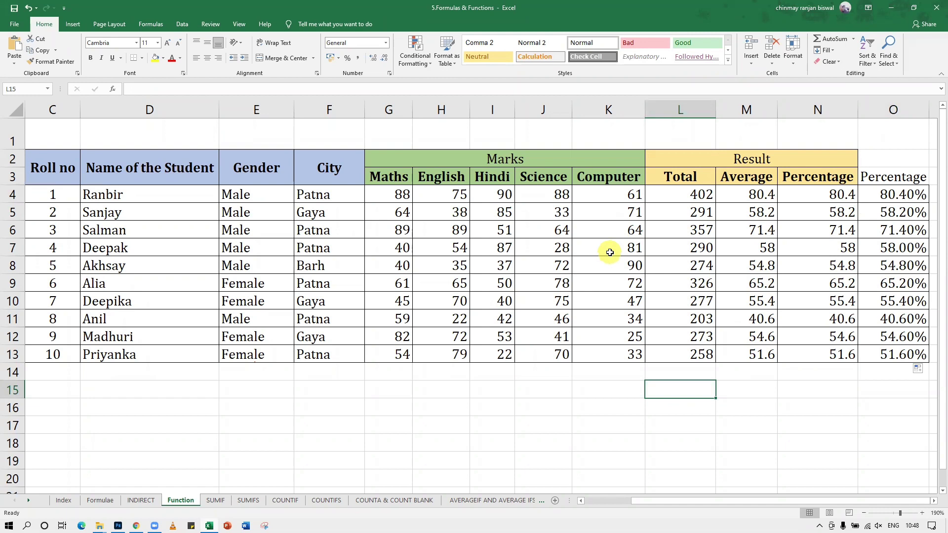
{"action": "left_click", "coordinate": [566, 380]}
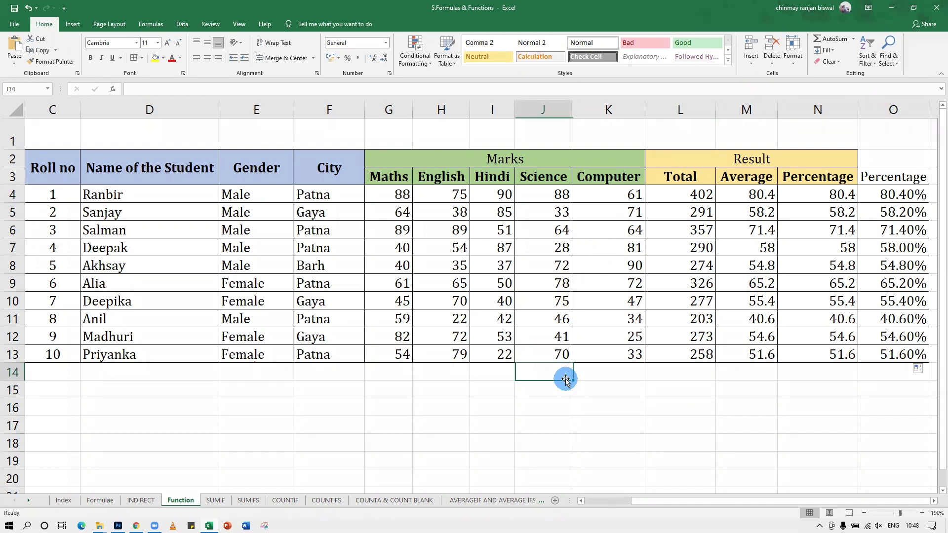
{"action": "left_click_drag", "start_coordinate": [398, 194], "coordinate": [598, 193]}
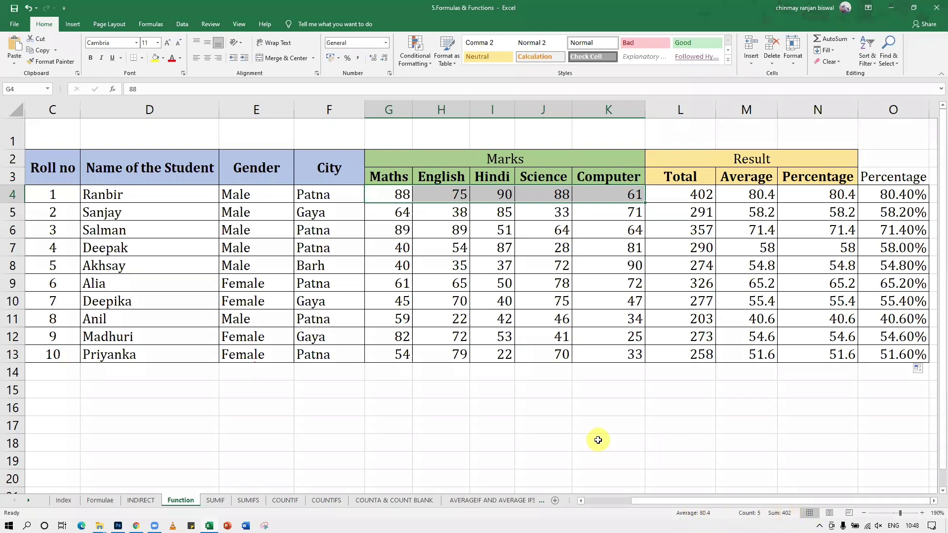
{"action": "left_click", "coordinate": [587, 410]}
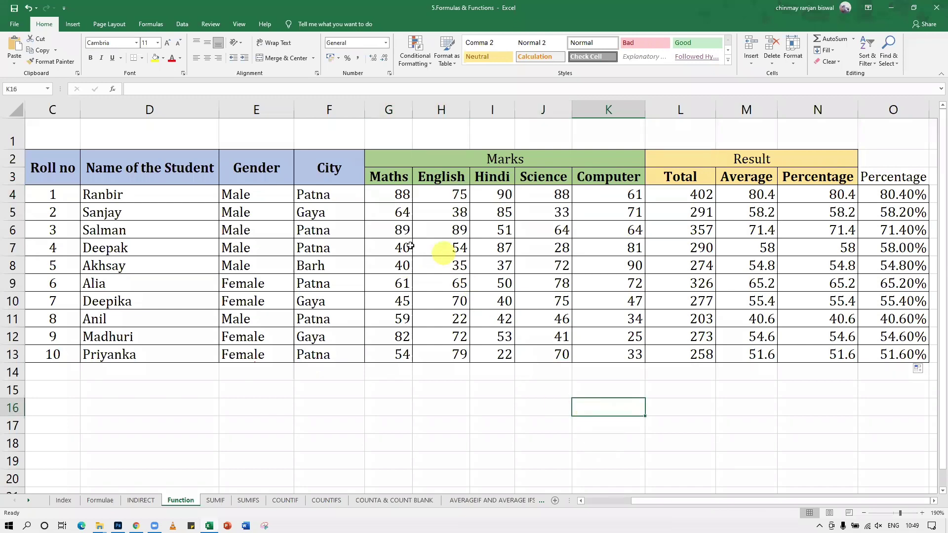
{"action": "left_click_drag", "start_coordinate": [393, 264], "coordinate": [586, 262]}
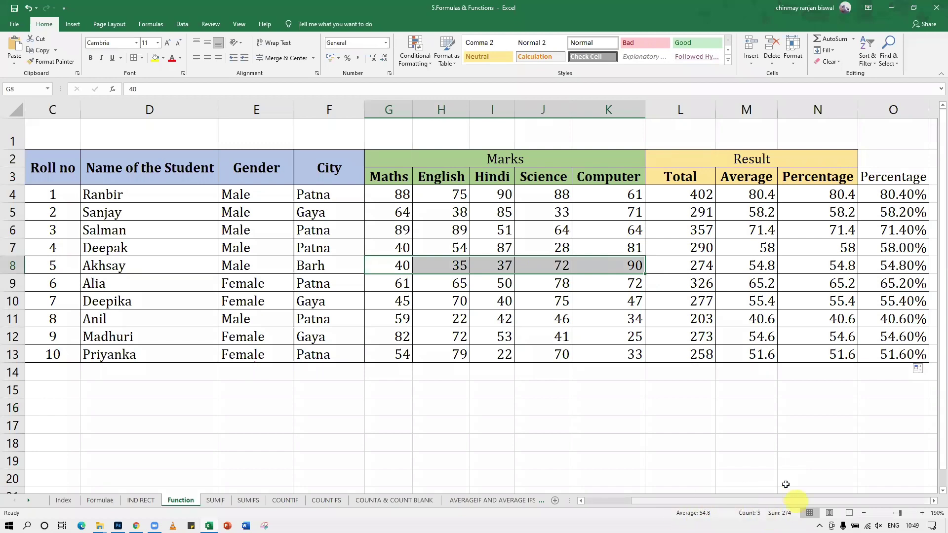
{"action": "left_click", "coordinate": [748, 455]}
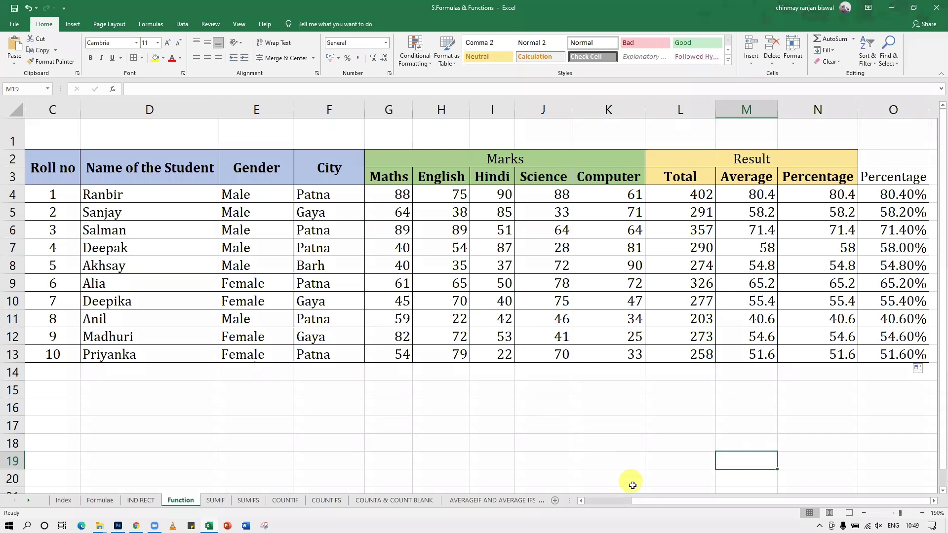
{"action": "mouse_move", "coordinate": [637, 500]}
{"action": "left_mouse_down"}
{"action": "mouse_move", "coordinate": [592, 501]}
{"action": "mouse_move", "coordinate": [631, 500]}
{"action": "left_mouse_up"}
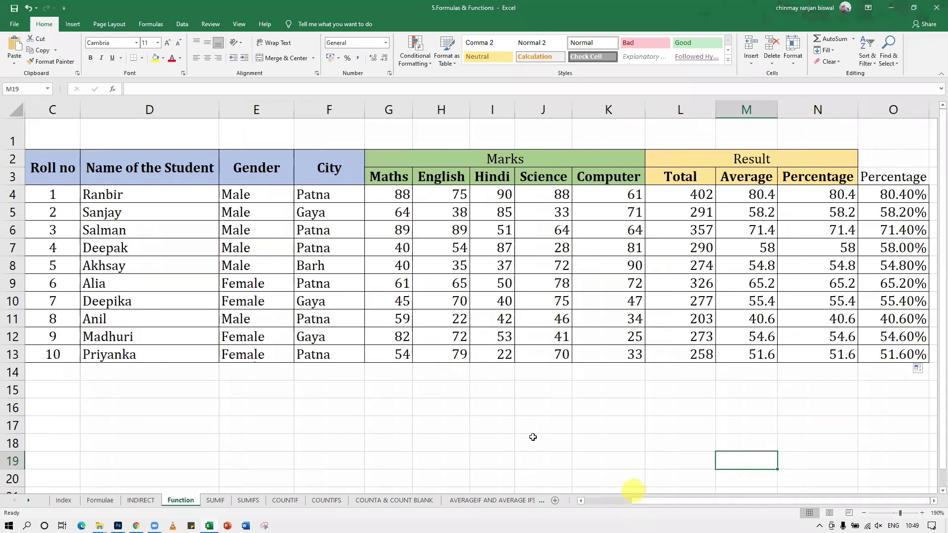
Multiply all the Maths marks in G14 with the formula =product(G4:G13).
{"action": "left_click", "coordinate": [374, 378]}
{"action": "type", "text": "=product"}
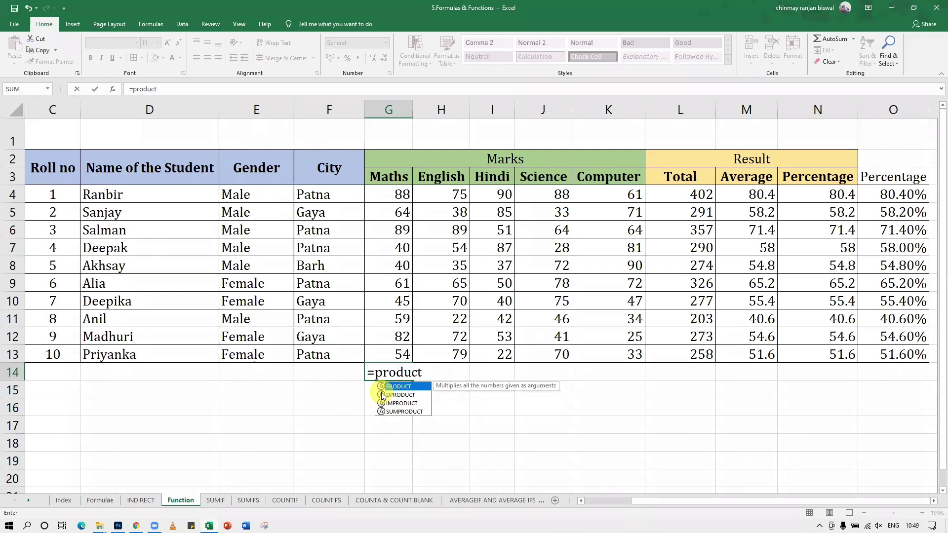
{"action": "type", "text": "("}
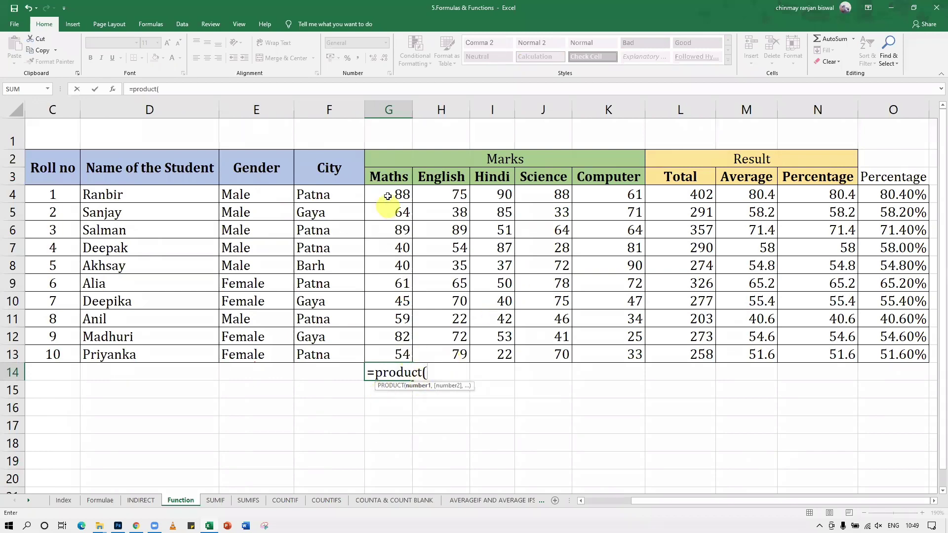
{"action": "left_click_drag", "start_coordinate": [395, 198], "coordinate": [398, 354]}
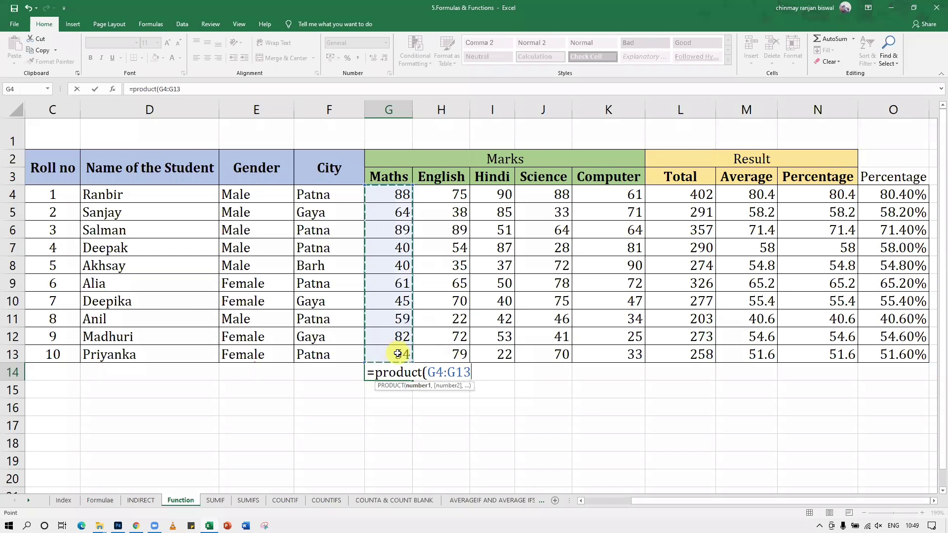
{"action": "type", "text": ")"}
{"action": "key", "text": "Return"}
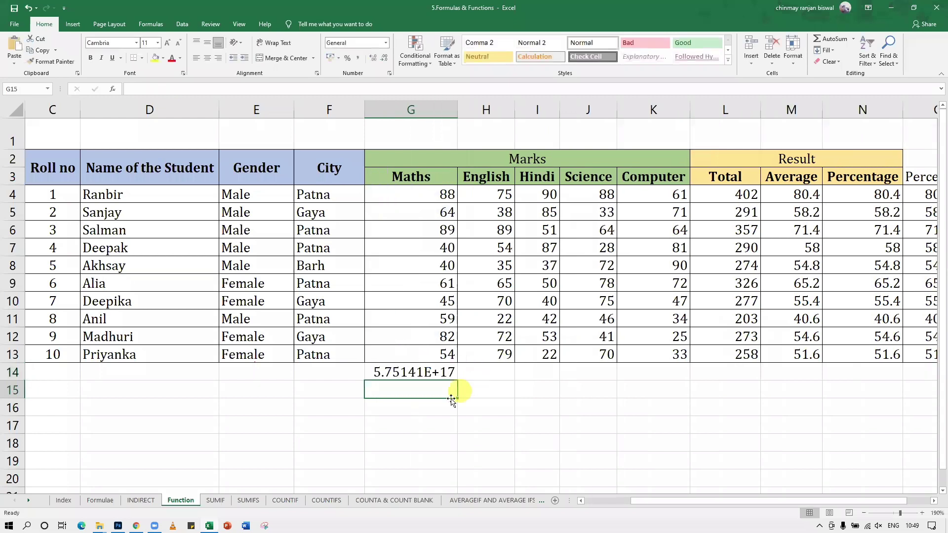
Clear the product formula from G14 and autofit the width of column G.
{"action": "left_click", "coordinate": [424, 371]}
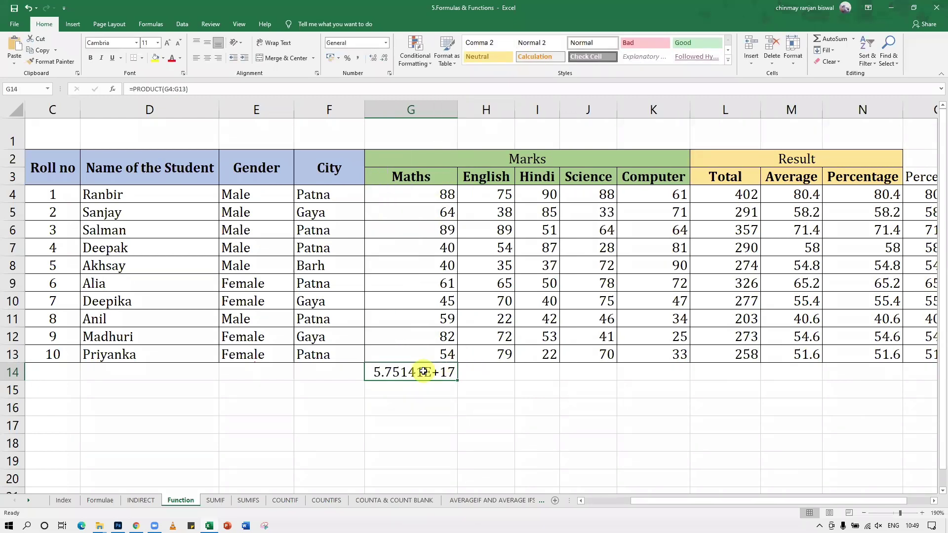
{"action": "key", "text": "Delete"}
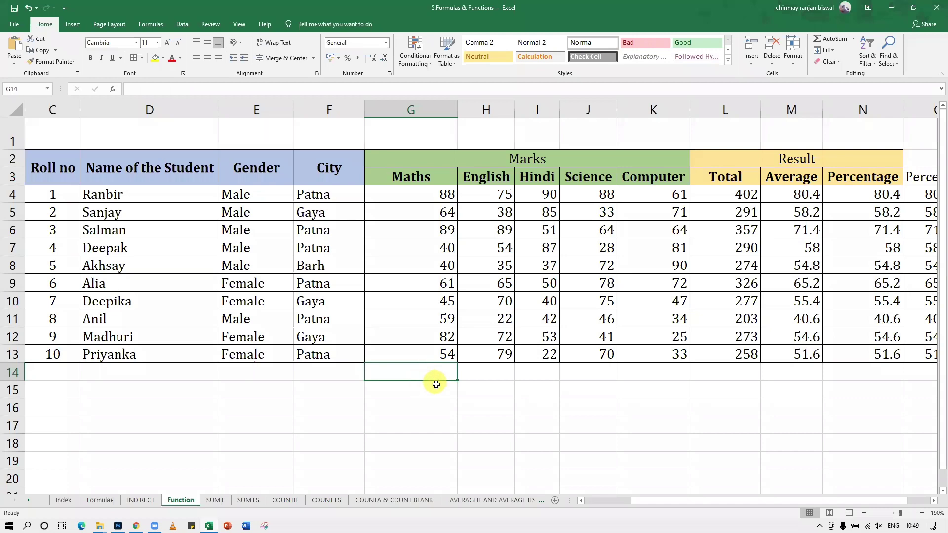
{"action": "double_click", "coordinate": [457, 110]}
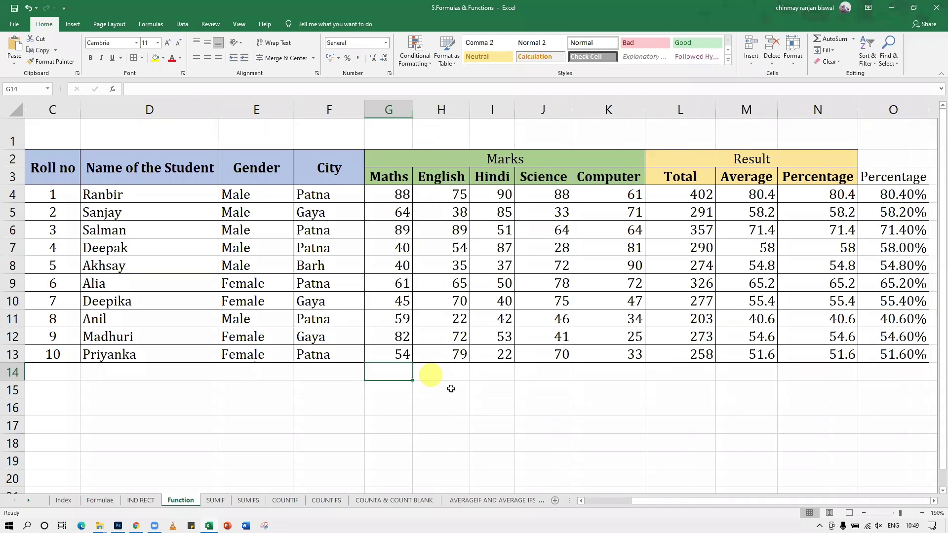
Enter the sample numbers 2 in G15 and 3 in H15 below the marks table.
{"action": "left_click", "coordinate": [396, 388]}
{"action": "type", "text": "2"}
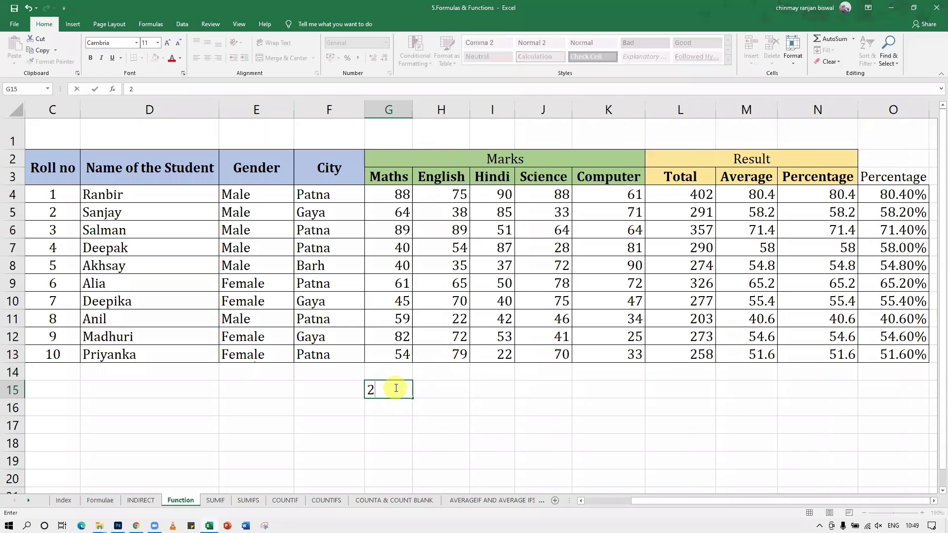
{"action": "key", "text": "Tab"}
{"action": "type", "text": "3"}
Multiply the two sample numbers in I15 with the formula =product(G15:H15).
{"action": "left_click", "coordinate": [499, 388]}
{"action": "type", "text": "="}
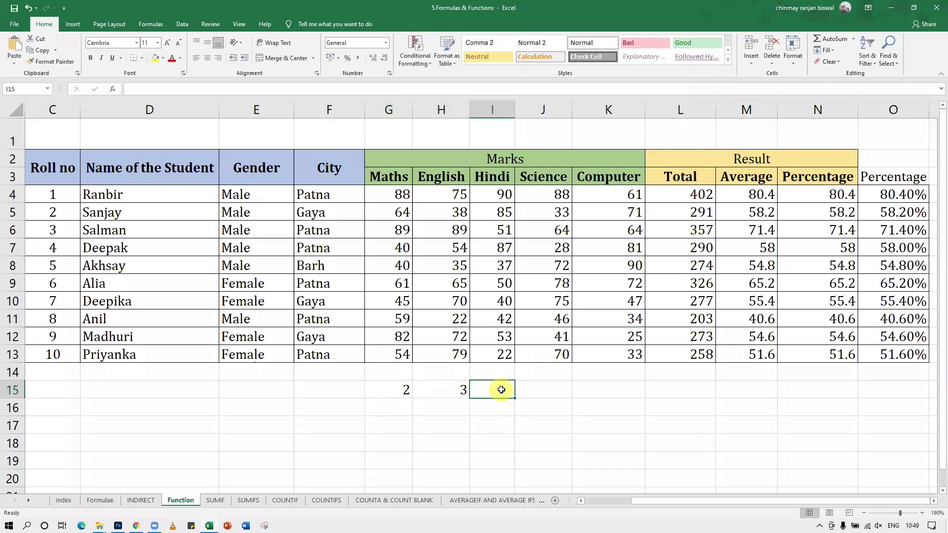
{"action": "type", "text": "product"}
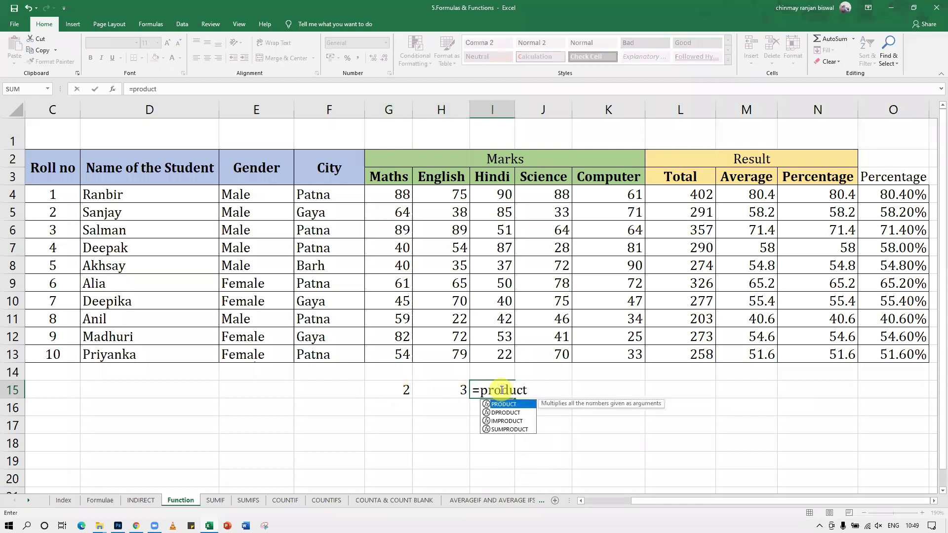
{"action": "type", "text": "("}
{"action": "left_click_drag", "start_coordinate": [397, 389], "coordinate": [438, 387]}
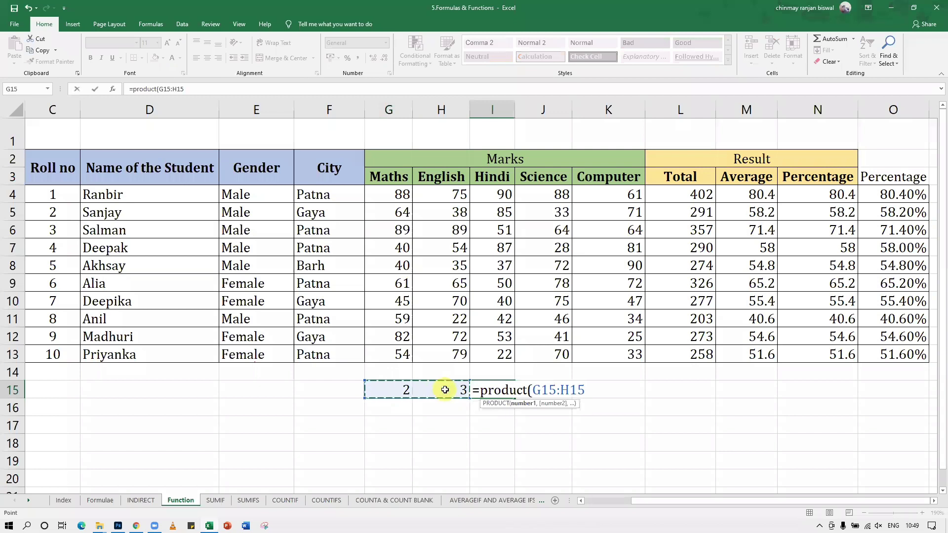
{"action": "type", "text": ")"}
{"action": "key", "text": "Return"}
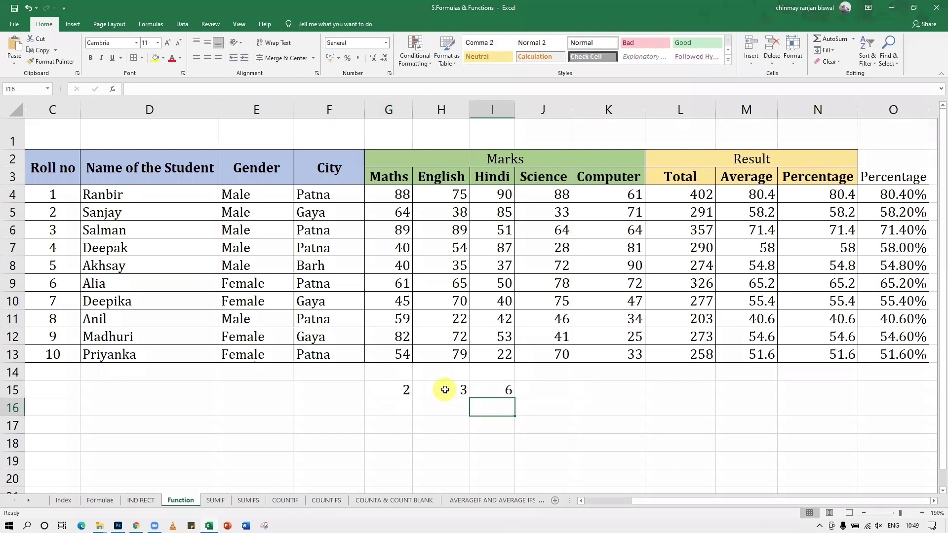
Clear the sample numbers and their product from G15:I15.
{"action": "left_click_drag", "start_coordinate": [387, 385], "coordinate": [482, 387]}
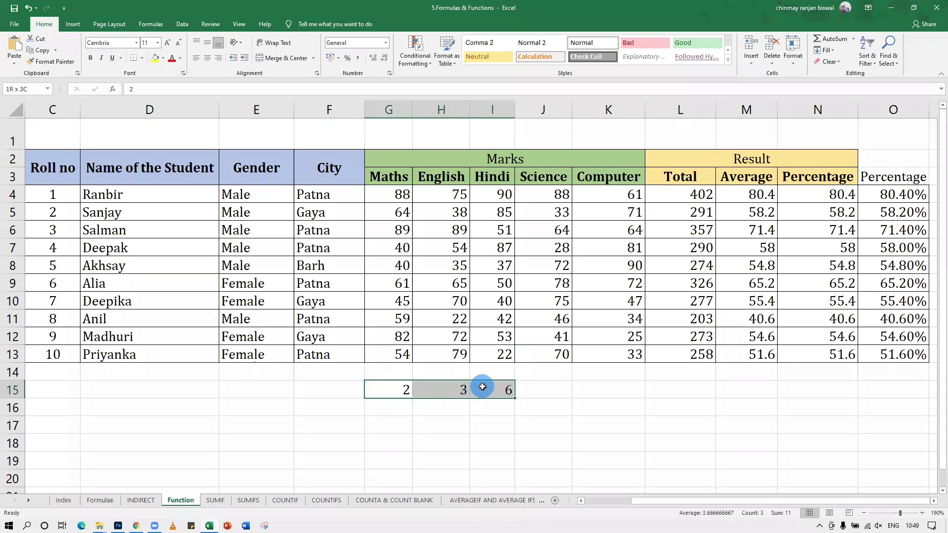
{"action": "key", "text": "Delete"}
{"action": "left_click", "coordinate": [510, 387]}
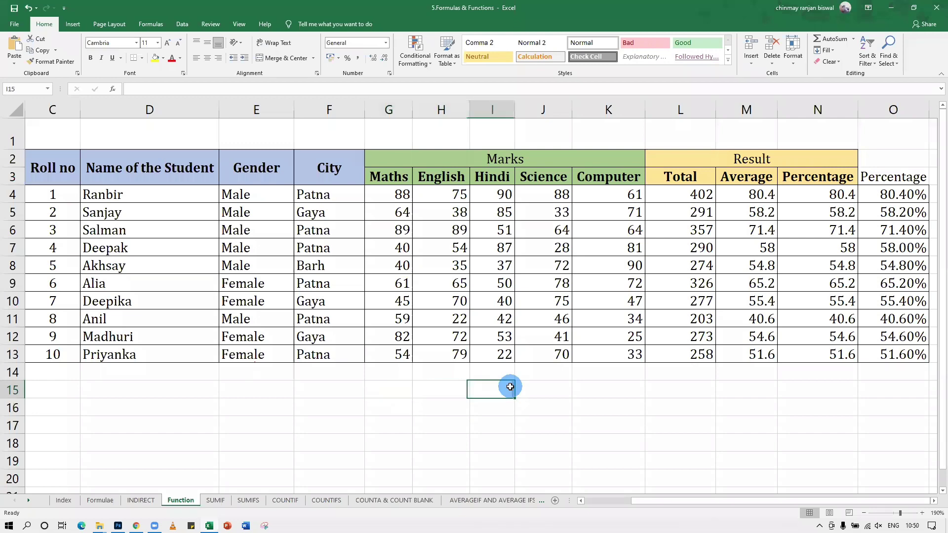
{"action": "left_click", "coordinate": [474, 409]}
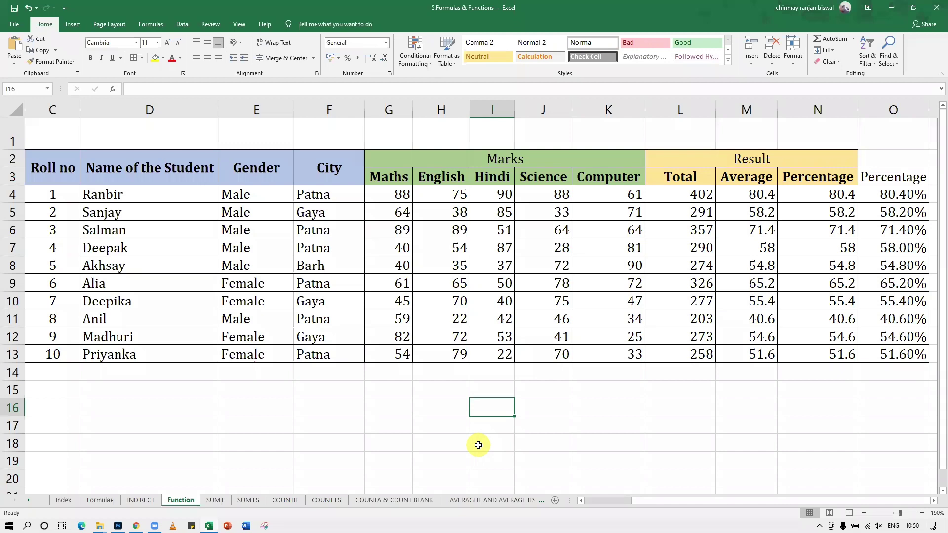
Enter the label count in F15, below the City column.
{"action": "left_click_drag", "start_coordinate": [401, 193], "coordinate": [396, 360]}
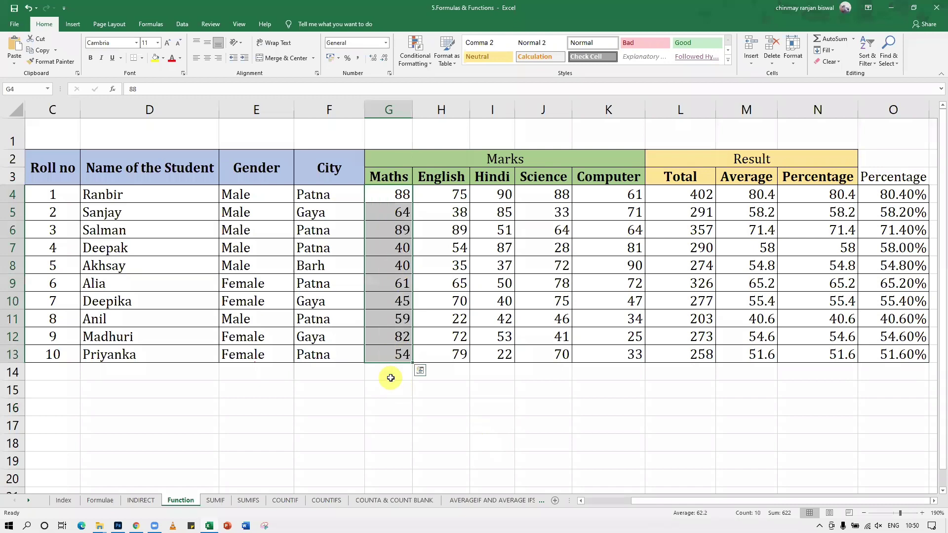
{"action": "left_click", "coordinate": [382, 388]}
{"action": "left_click", "coordinate": [341, 387]}
{"action": "type", "text": "co"}
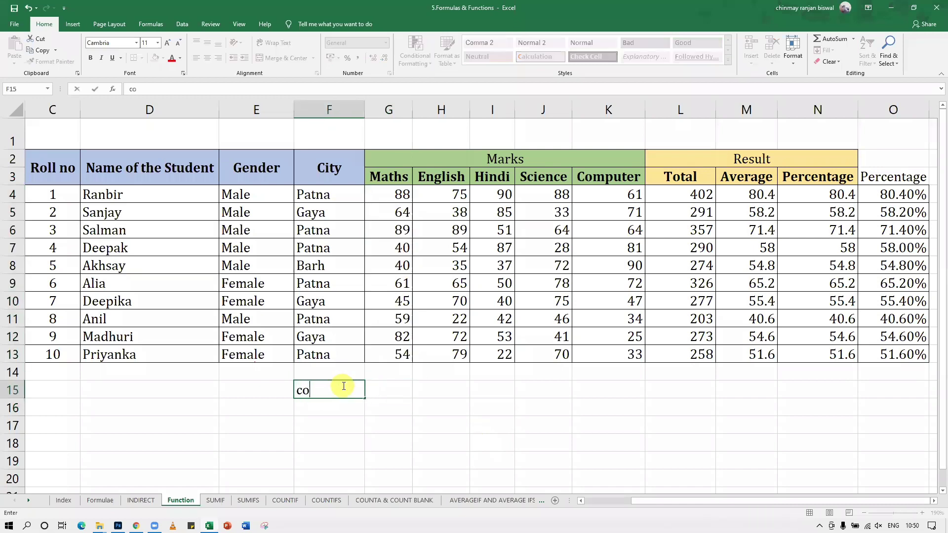
{"action": "type", "text": "unt"}
{"action": "key", "text": "Tab"}
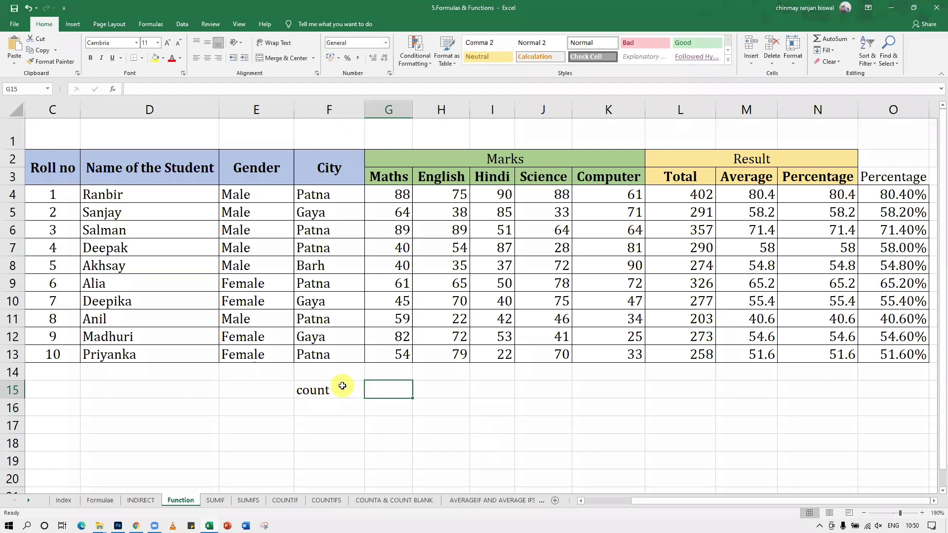
Count the numeric Maths marks in G15 with the formula =count(G4:G13).
{"action": "type", "text": "=co"}
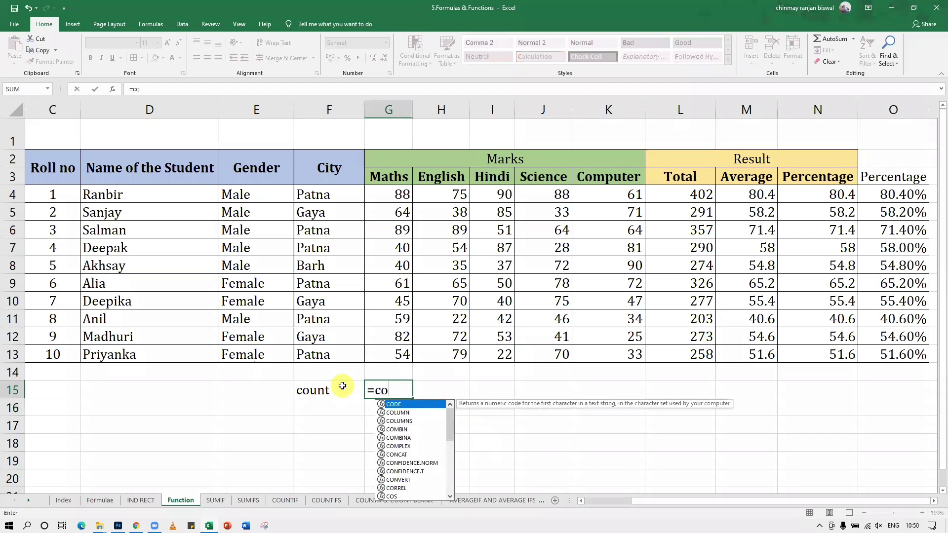
{"action": "type", "text": "unt("}
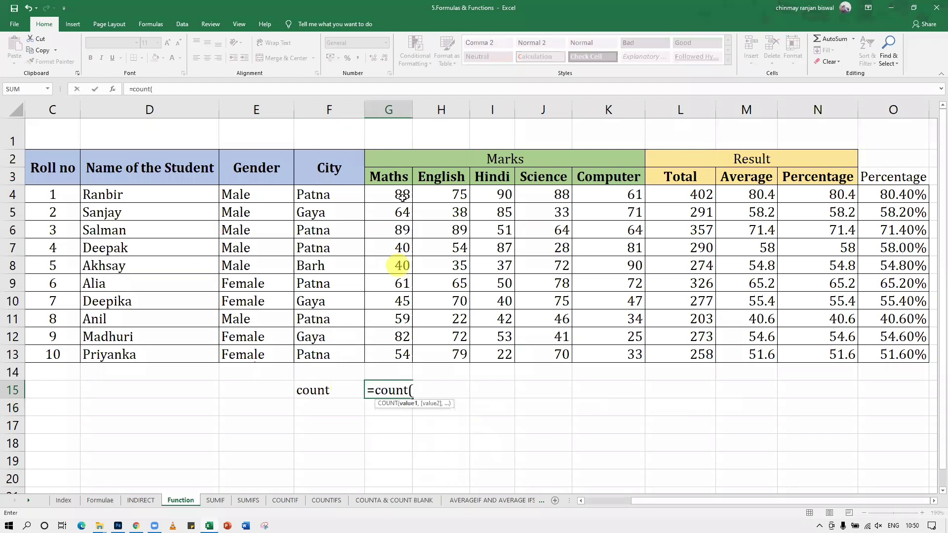
{"action": "left_click_drag", "start_coordinate": [401, 197], "coordinate": [392, 359]}
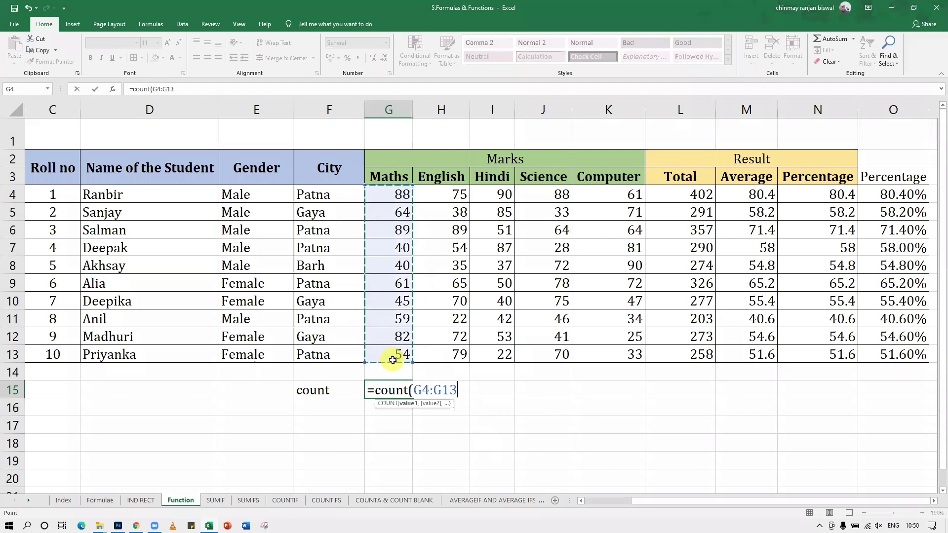
{"action": "type", "text": ")"}
{"action": "key", "text": "Return"}
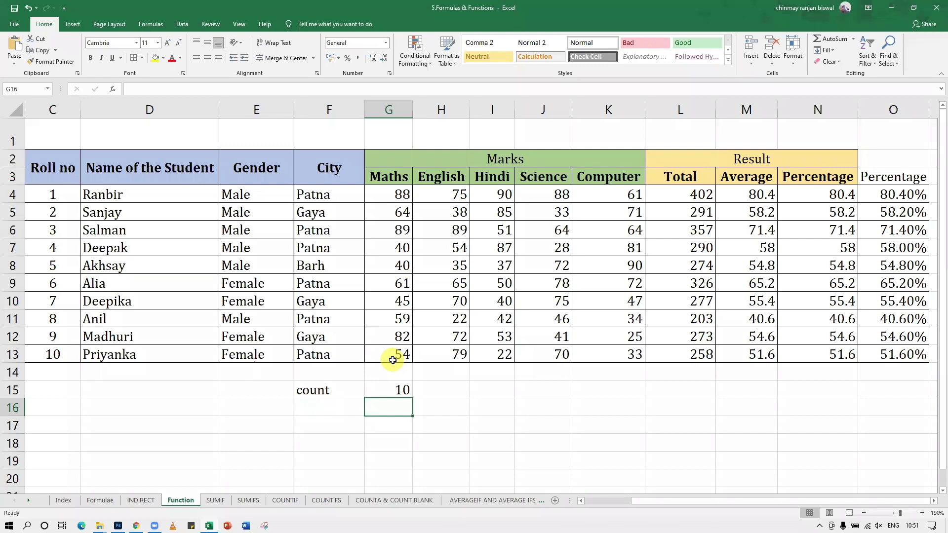
Replace the Maths marks in G7 and G11 with the text entries a and b.
{"action": "left_click", "coordinate": [138, 79]}
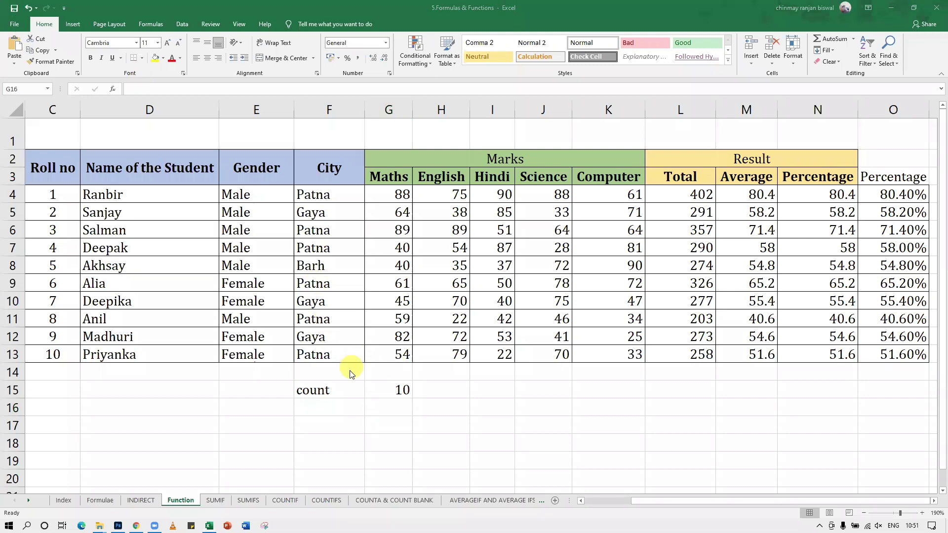
{"action": "left_click", "coordinate": [381, 410]}
{"action": "left_click", "coordinate": [389, 247]}
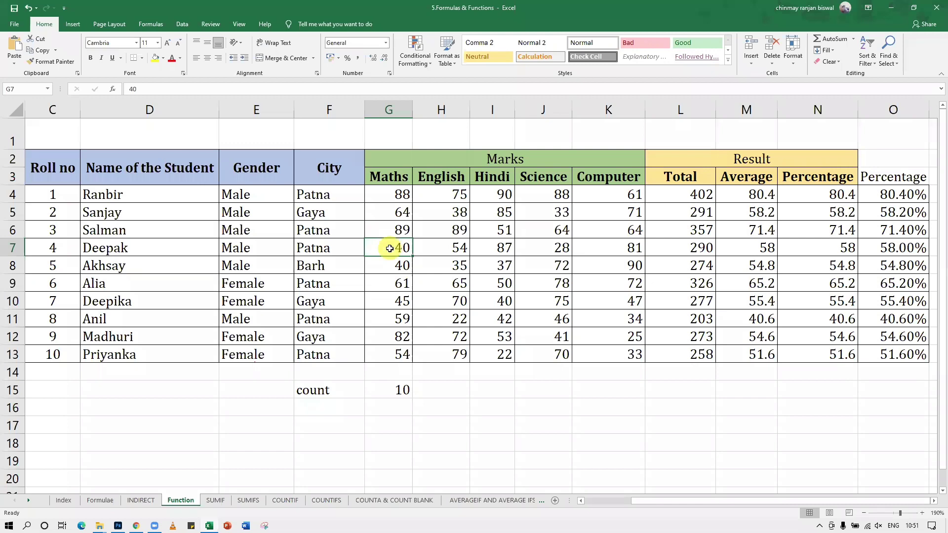
{"action": "type", "text": "a"}
{"action": "left_click", "coordinate": [382, 320]}
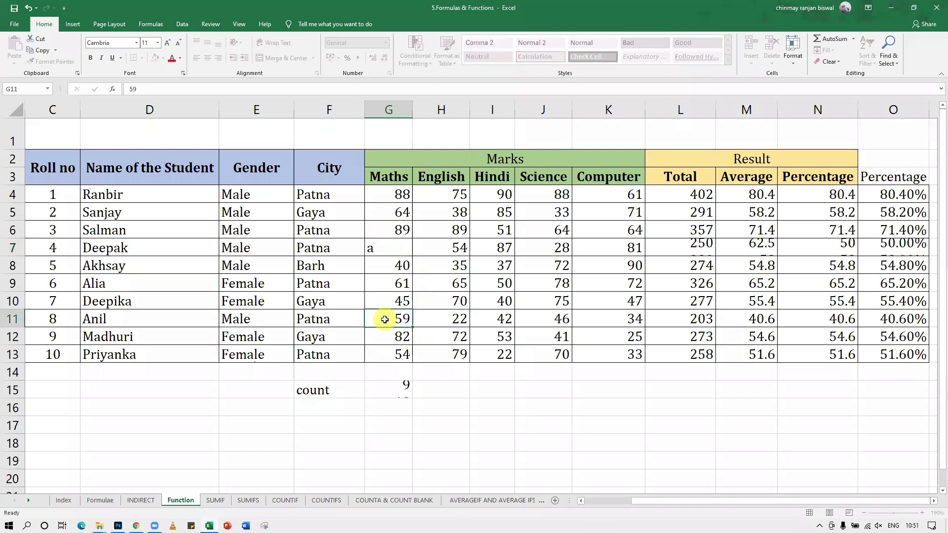
{"action": "type", "text": "b"}
{"action": "key", "text": "Return"}
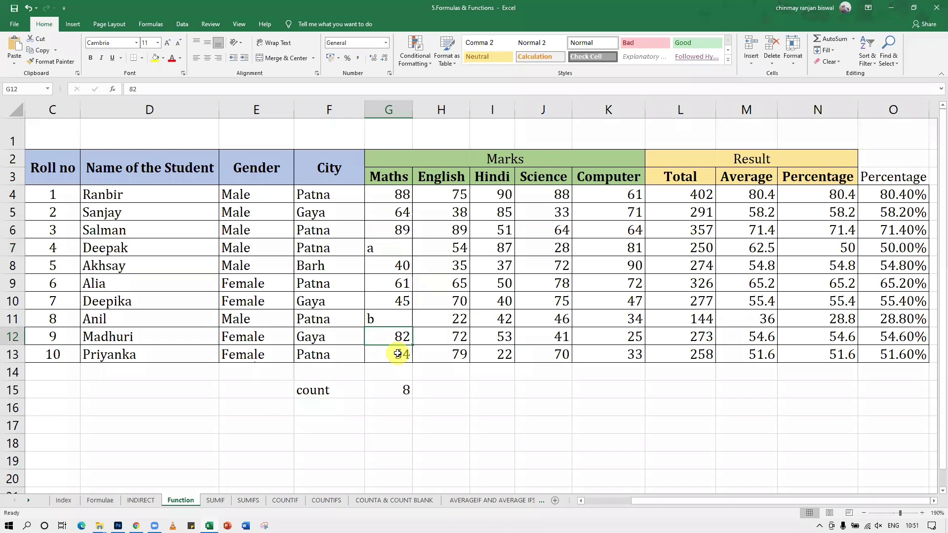
Clear the Maths marks in G9 and G5 to leave two blank cells.
{"action": "left_click", "coordinate": [394, 282]}
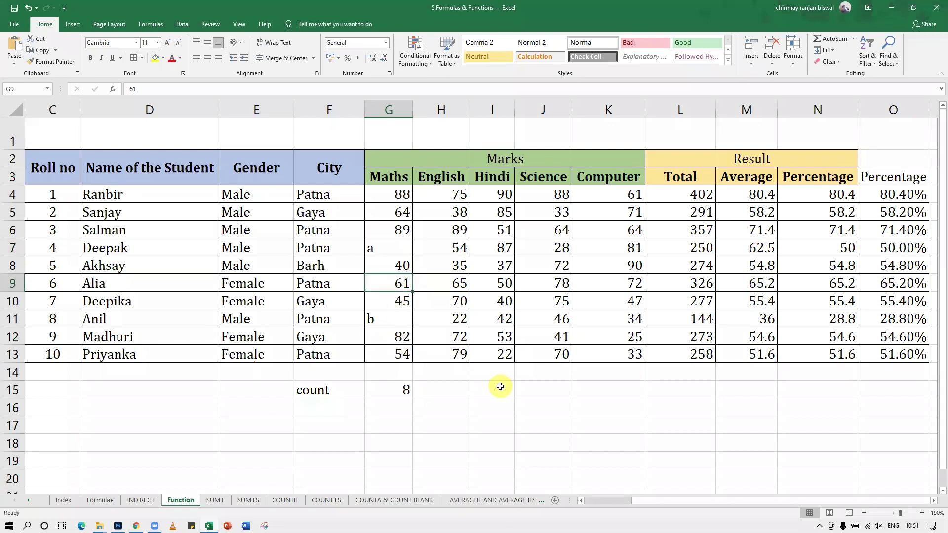
{"action": "key", "text": "Delete"}
{"action": "left_click", "coordinate": [401, 213]}
{"action": "key", "text": "Delete"}
{"action": "left_click", "coordinate": [450, 417]}
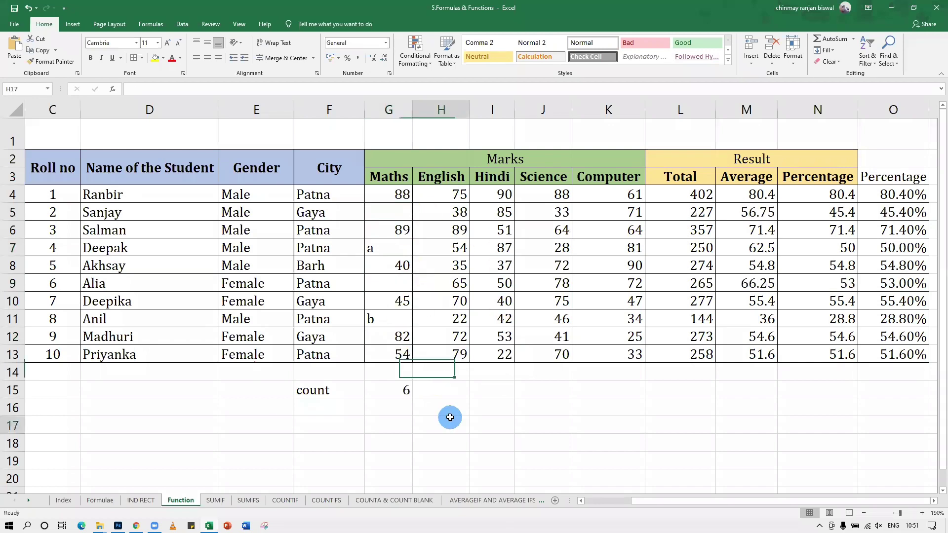
Check the COUNT formula in G15 against each numeric mark left in the Maths column.
{"action": "left_click", "coordinate": [394, 390]}
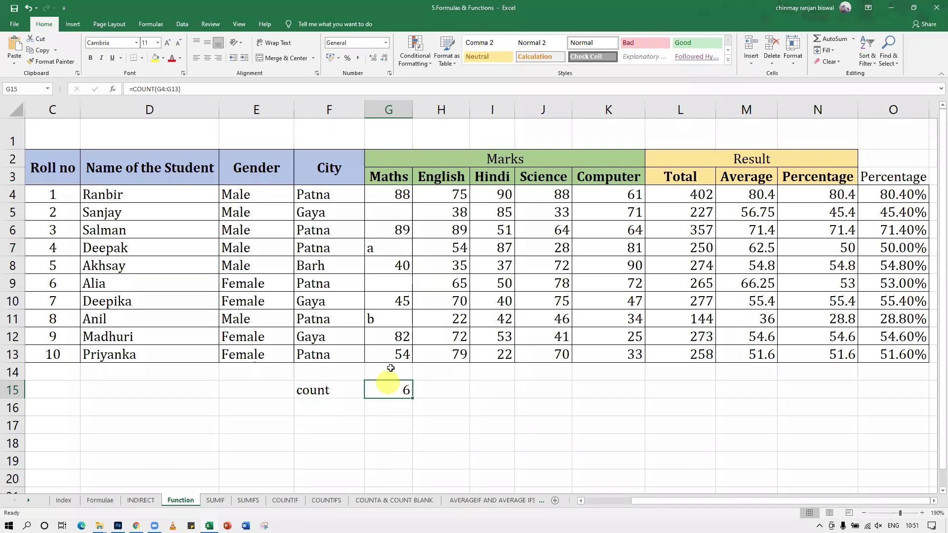
{"action": "left_click", "coordinate": [394, 194]}
{"action": "left_click", "coordinate": [398, 229]}
{"action": "left_click", "coordinate": [393, 268]}
{"action": "left_click", "coordinate": [395, 301]}
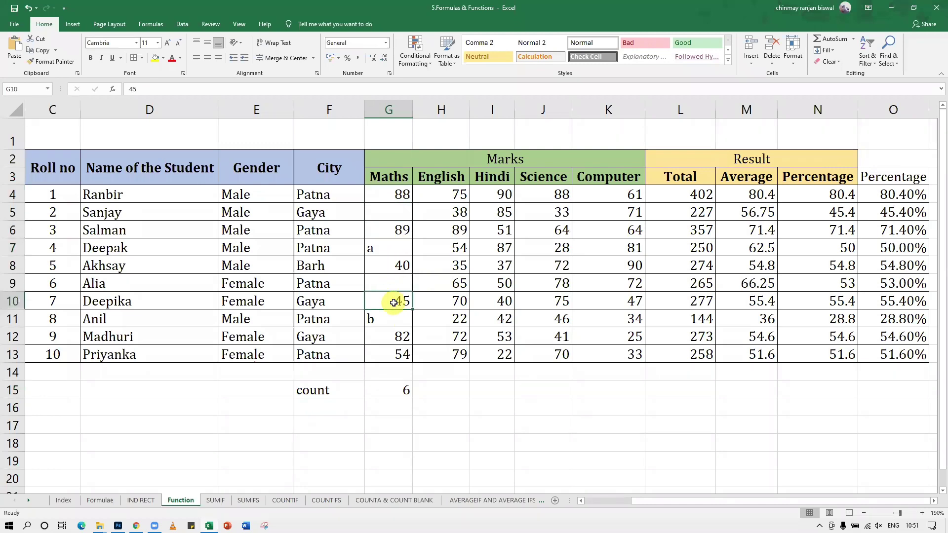
{"action": "left_click", "coordinate": [393, 336]}
{"action": "left_click", "coordinate": [393, 354]}
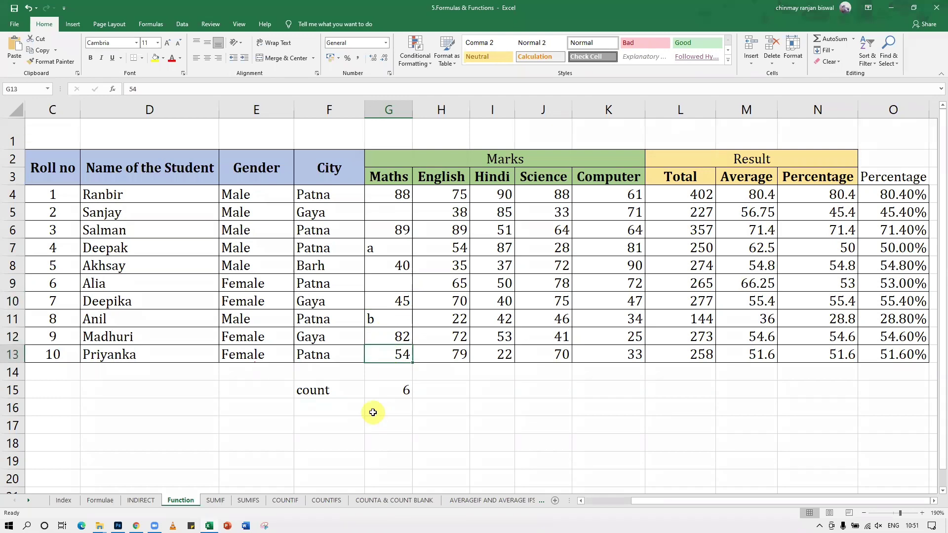
{"action": "left_click", "coordinate": [310, 387]}
Enter the label counta in F16, below the count label.
{"action": "left_click", "coordinate": [318, 409]}
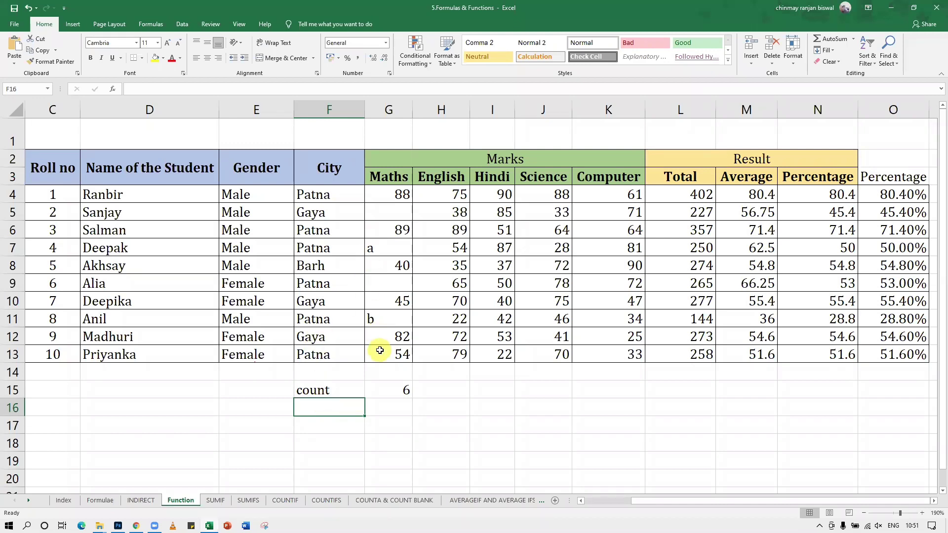
{"action": "type", "text": "count"}
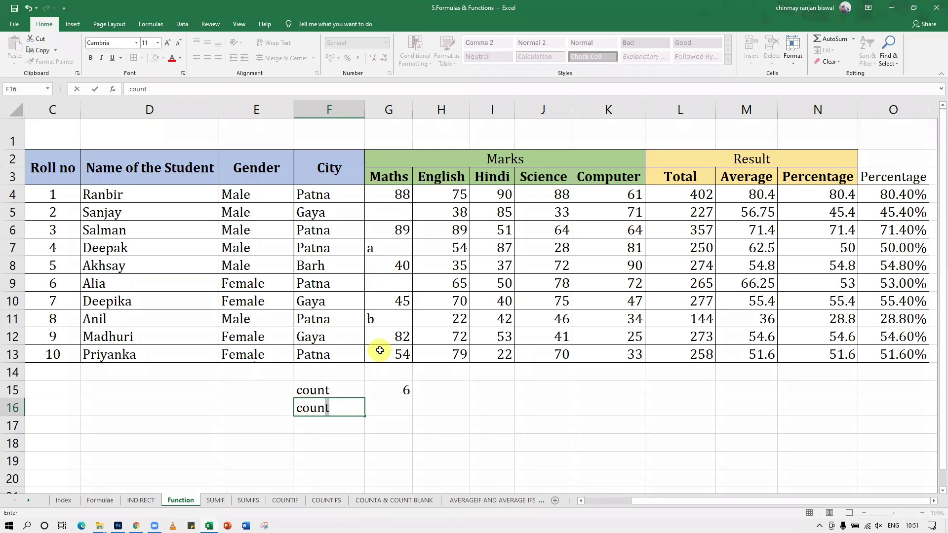
{"action": "type", "text": "a"}
{"action": "key", "text": "Tab"}
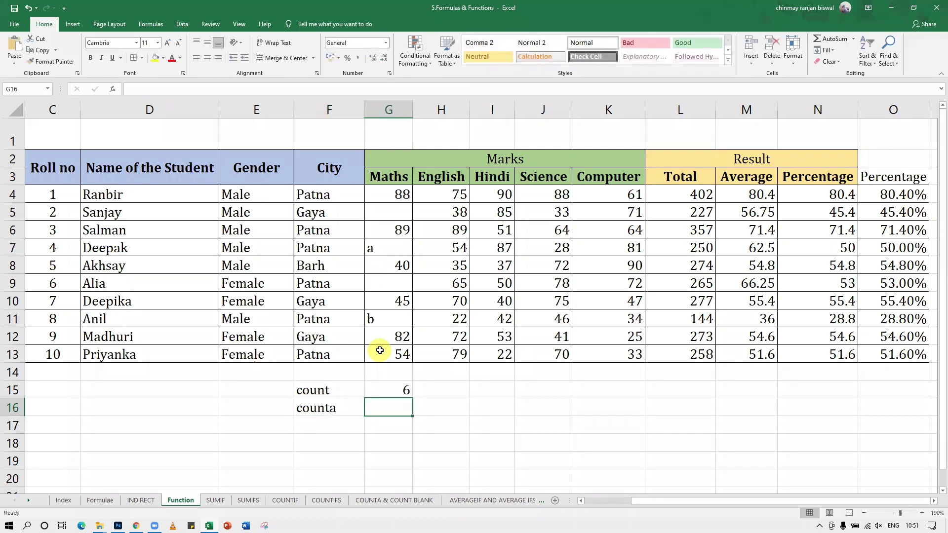
Count the non-empty Maths cells in G16 with the formula =counta(G4:G13).
{"action": "type", "text": "=count"}
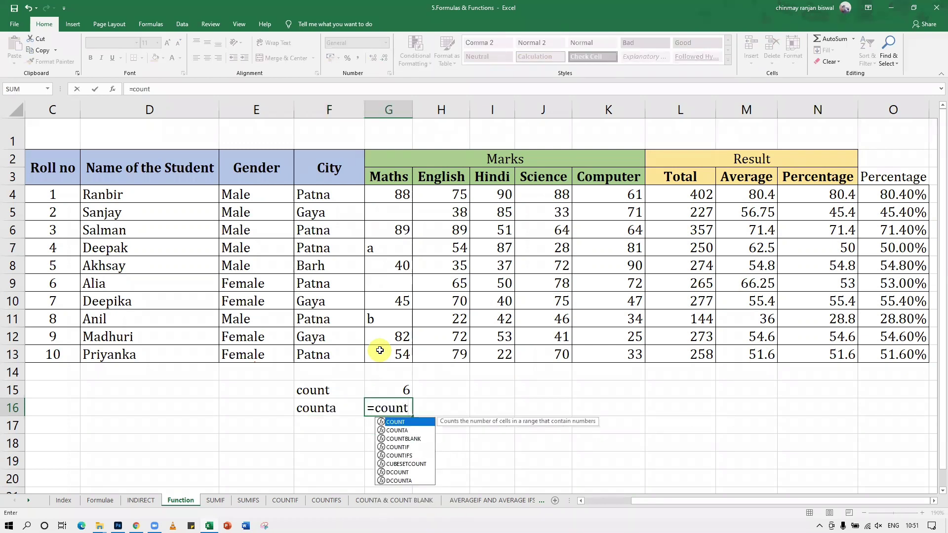
{"action": "type", "text": "a("}
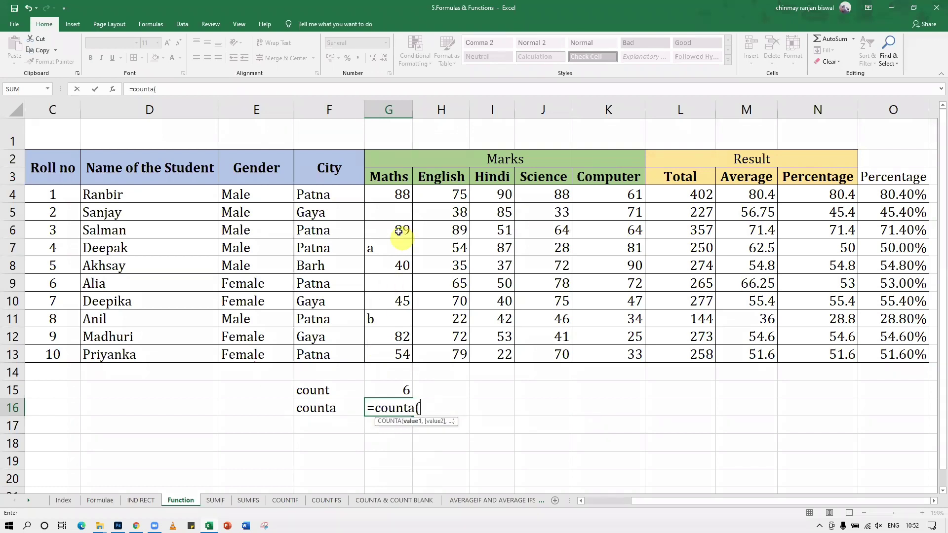
{"action": "left_click_drag", "start_coordinate": [395, 188], "coordinate": [386, 348]}
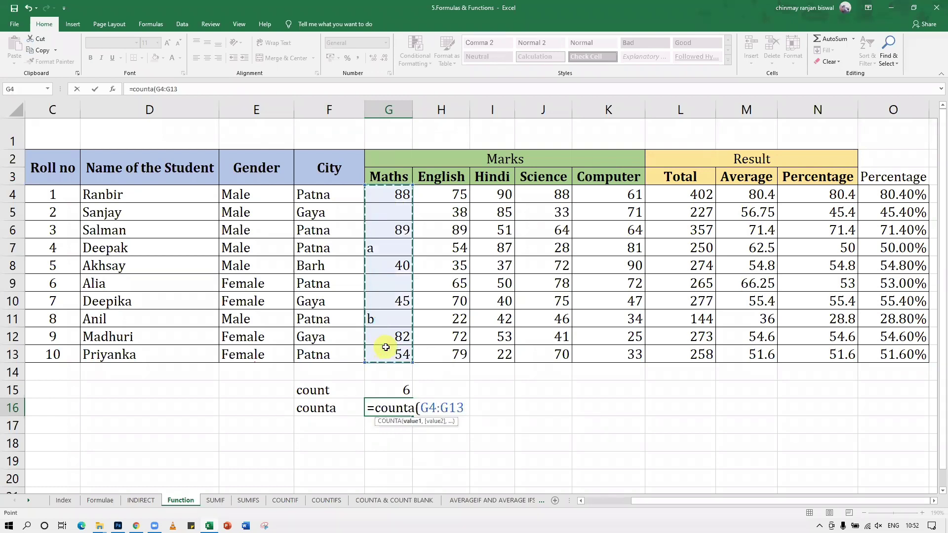
{"action": "type", "text": ")"}
{"action": "key", "text": "Return"}
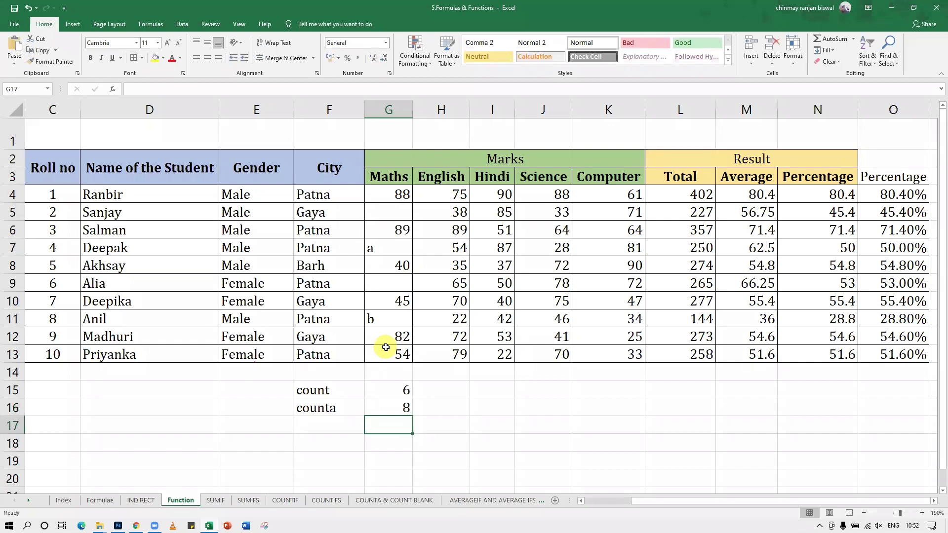
Enter the label countblank in F17, below the counta label.
{"action": "key", "text": "Left"}
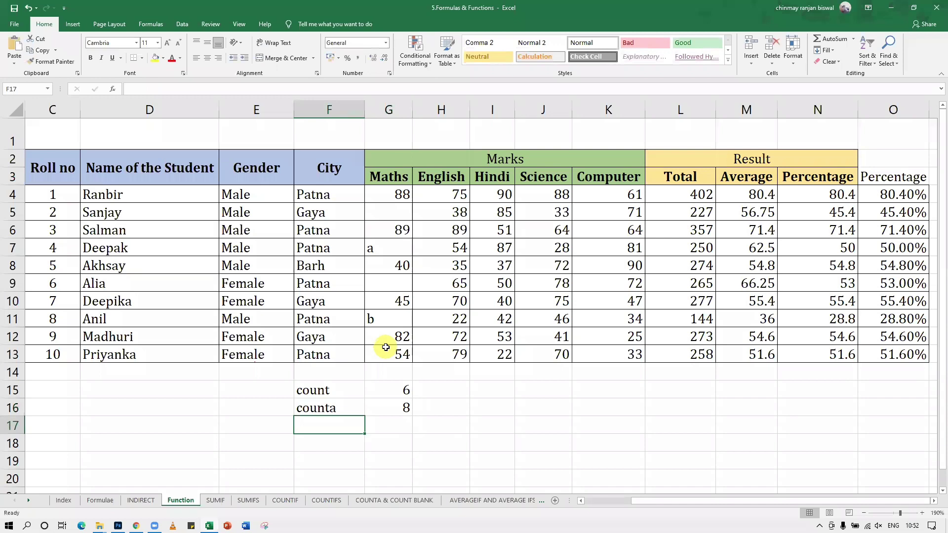
{"action": "type", "text": "countblank"}
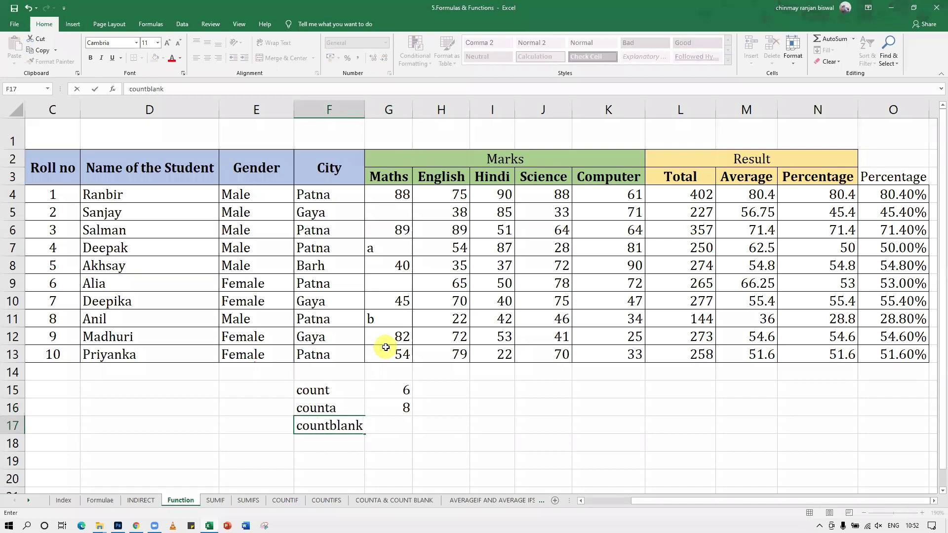
{"action": "key", "text": "Tab"}
Count the empty Maths cells in G17 with =COUNTBLANK(G4:G13) and check it against the blanks in G9 and G5.
{"action": "type", "text": "=count"}
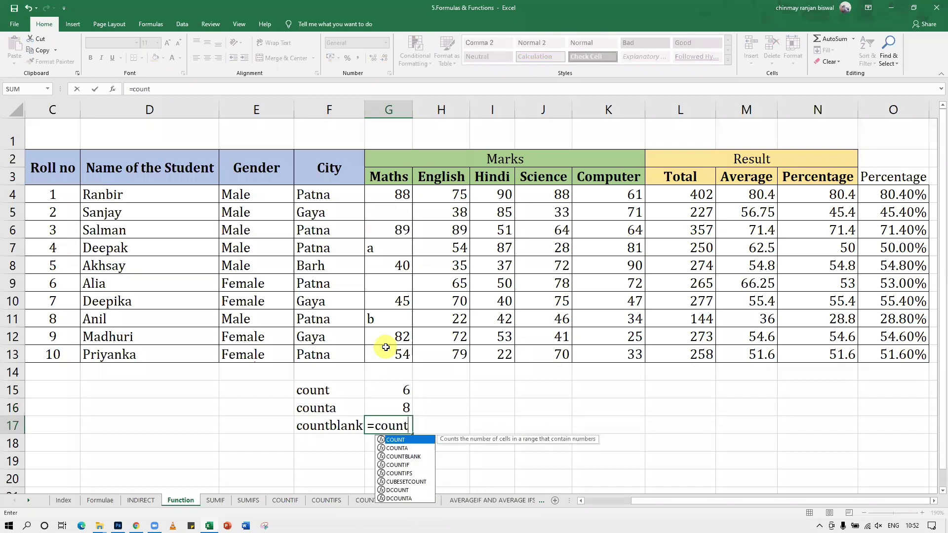
{"action": "key", "text": "Down"}
{"action": "key", "text": "Down"}
{"action": "key", "text": "Tab"}
{"action": "type", "text": "("}
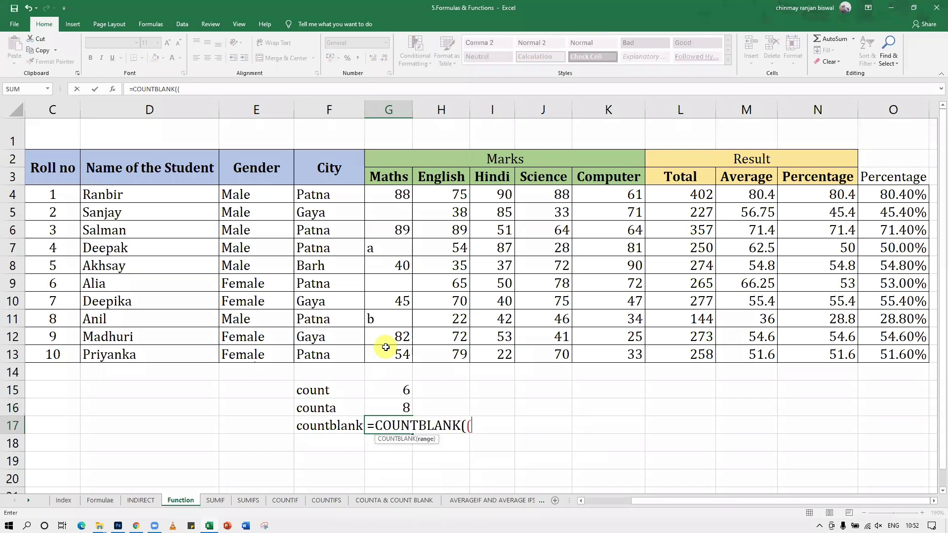
{"action": "key", "text": "BackSpace"}
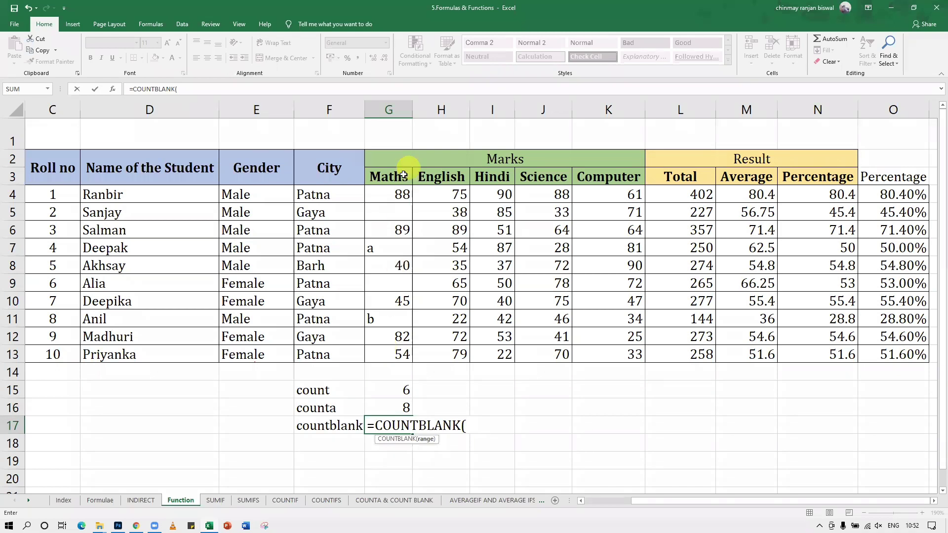
{"action": "left_click_drag", "start_coordinate": [398, 195], "coordinate": [398, 354]}
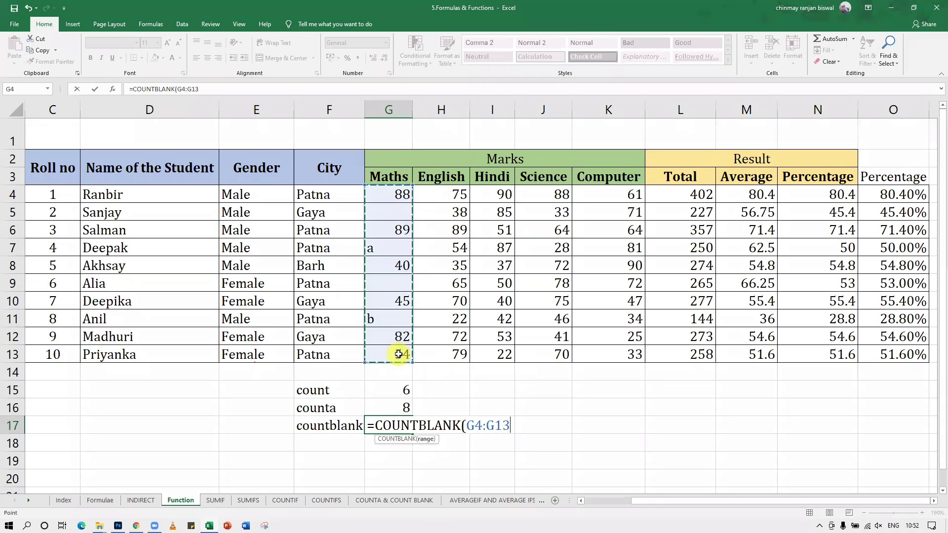
{"action": "type", "text": ")"}
{"action": "key", "text": "Return"}
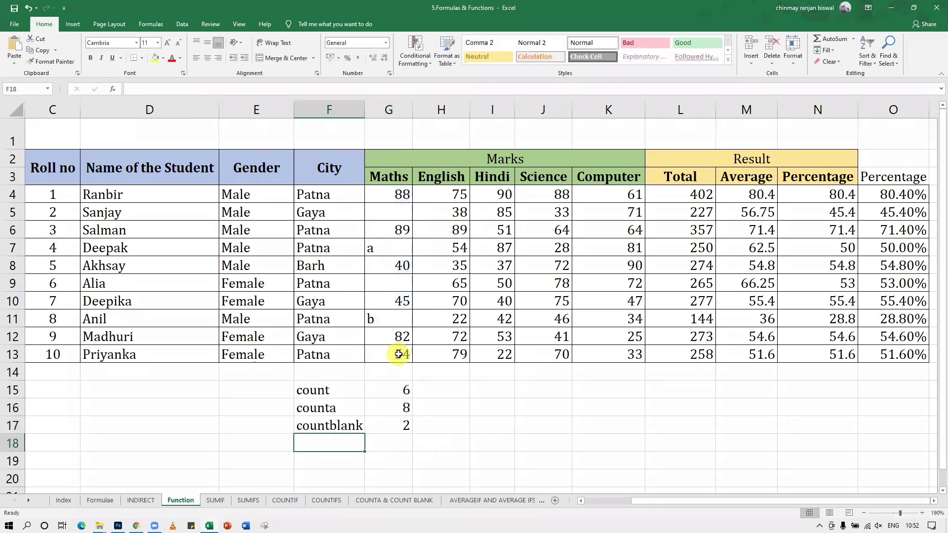
{"action": "left_click", "coordinate": [395, 427]}
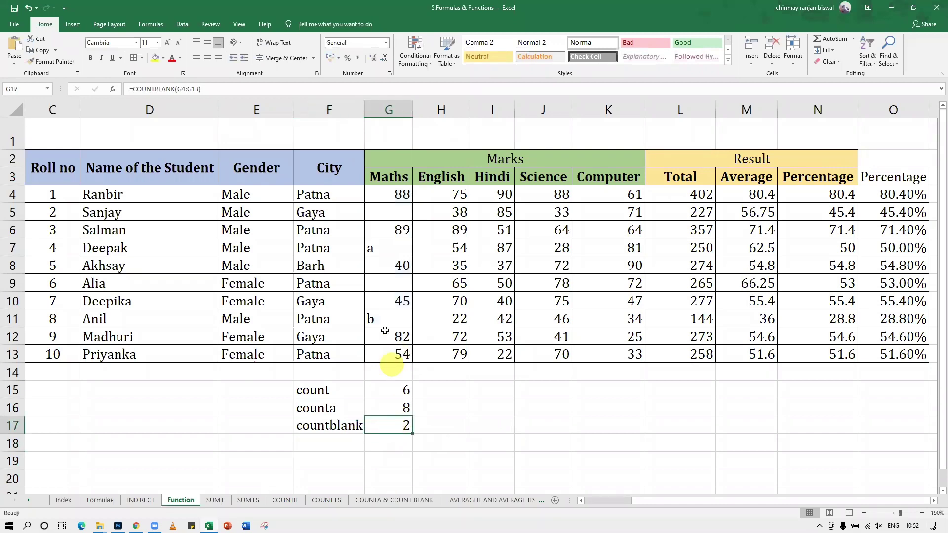
{"action": "left_click", "coordinate": [382, 279]}
{"action": "left_click", "coordinate": [390, 215]}
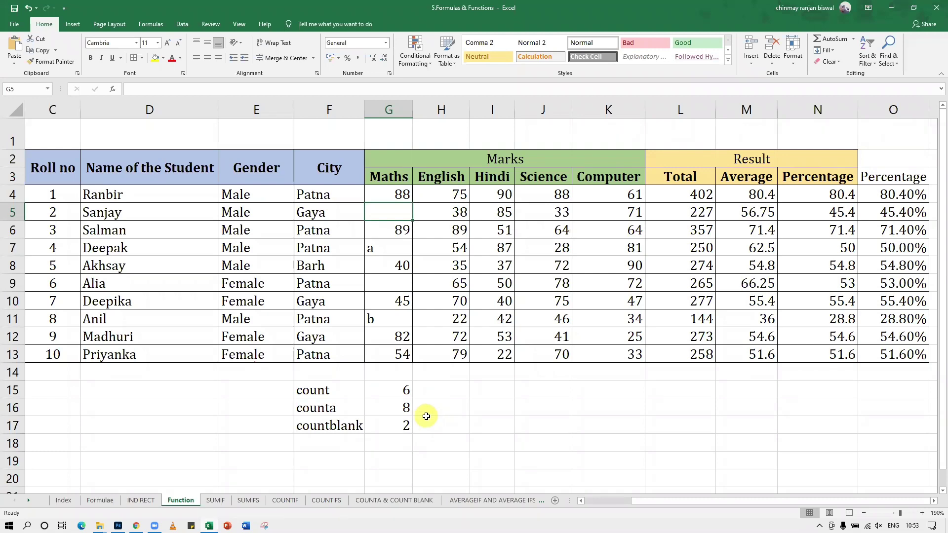
Calculate the number of text entries in G18 by subtracting the count from the counta result with =G16-G15.
{"action": "left_click", "coordinate": [403, 441]}
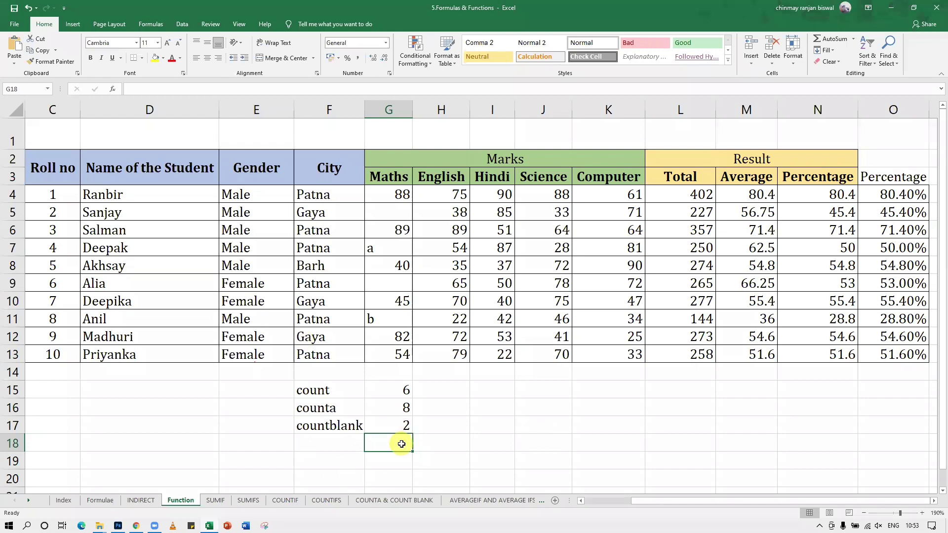
{"action": "type", "text": "="}
{"action": "left_click", "coordinate": [395, 408]}
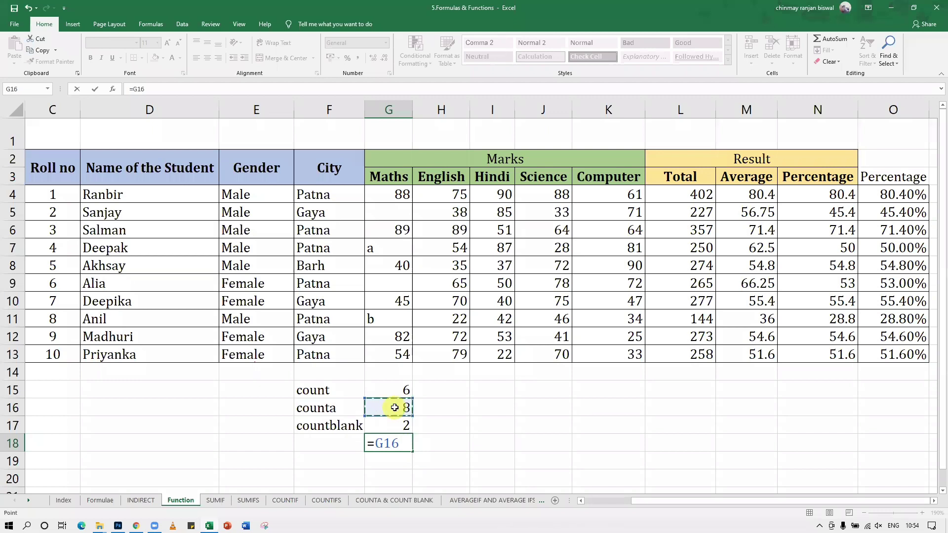
{"action": "type", "text": "-"}
{"action": "left_click", "coordinate": [401, 390]}
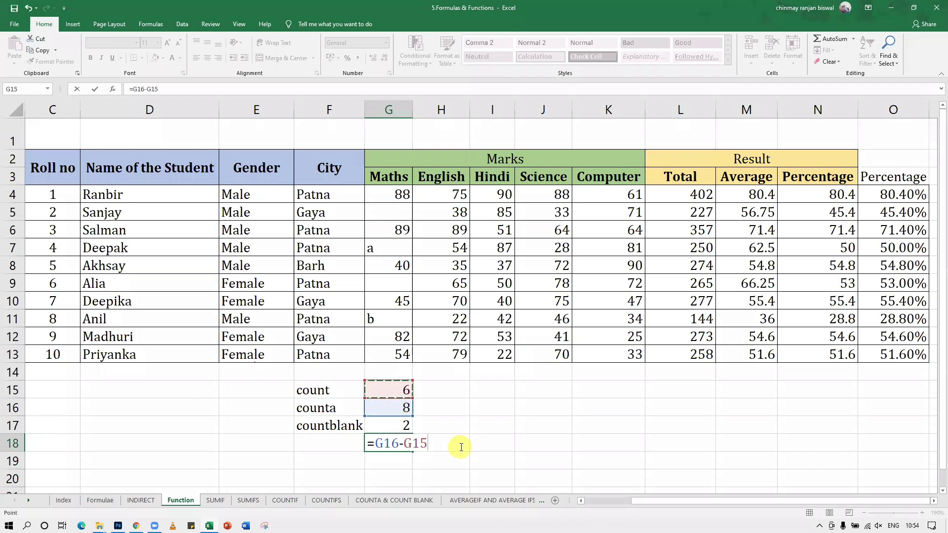
{"action": "key", "text": "Return"}
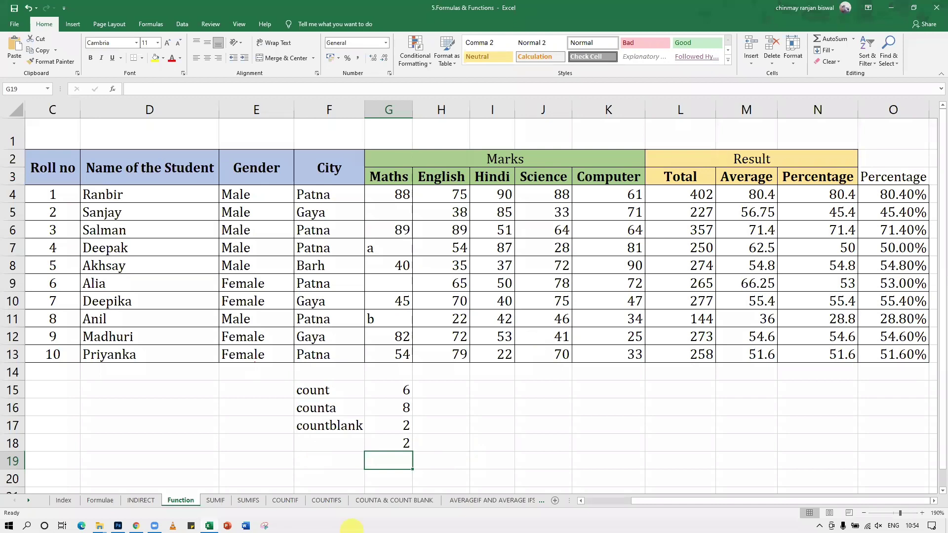
{"action": "left_click", "coordinate": [245, 507]}
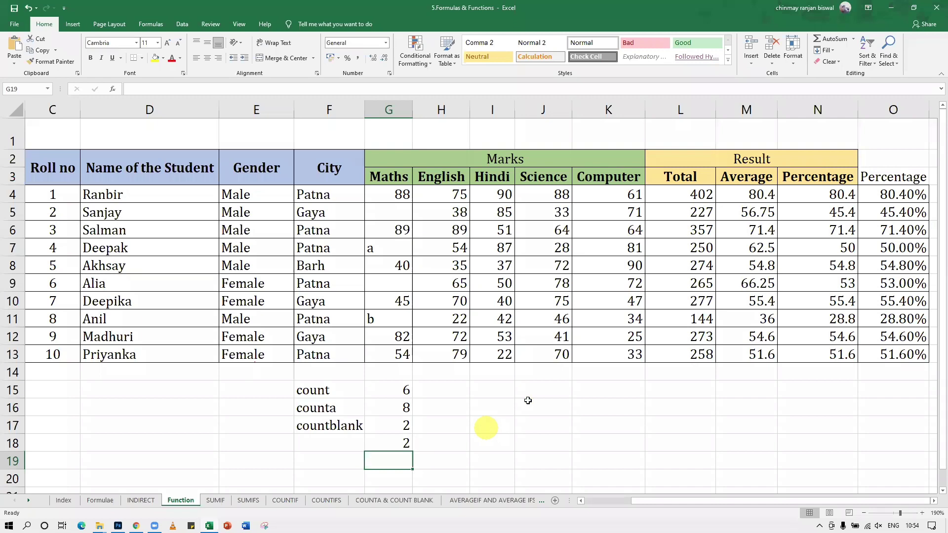
{"action": "left_click", "coordinate": [518, 412]}
{"action": "left_click", "coordinate": [468, 443]}
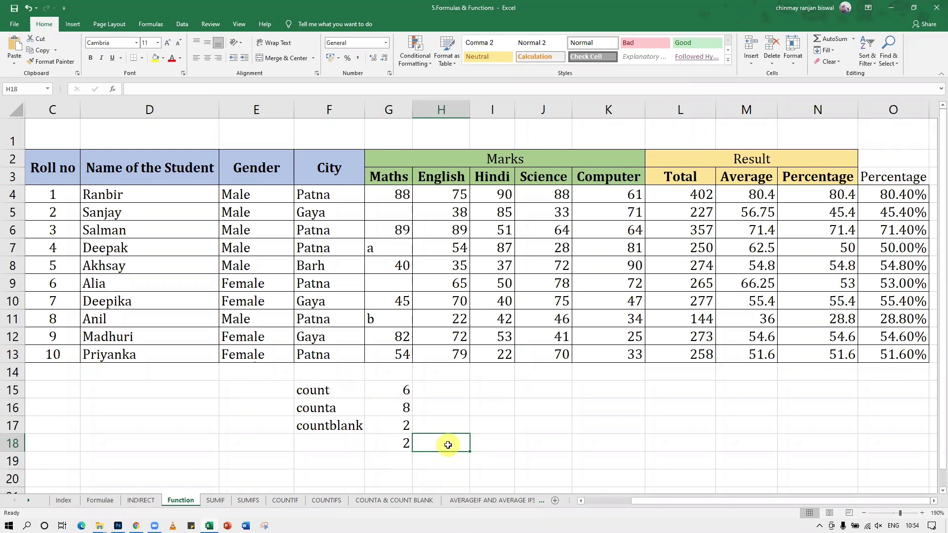
Calculate the number of Maths text entries directly in H18 with =counta(G4:G13)-count(G4:G13).
{"action": "type", "text": "=counta"}
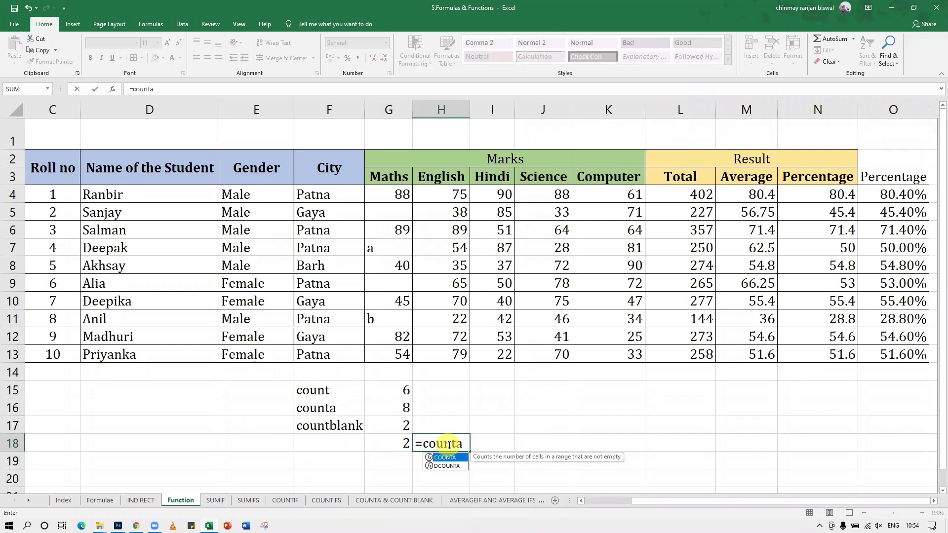
{"action": "type", "text": "("}
{"action": "left_click_drag", "start_coordinate": [401, 194], "coordinate": [391, 355]}
{"action": "type", "text": ")-"}
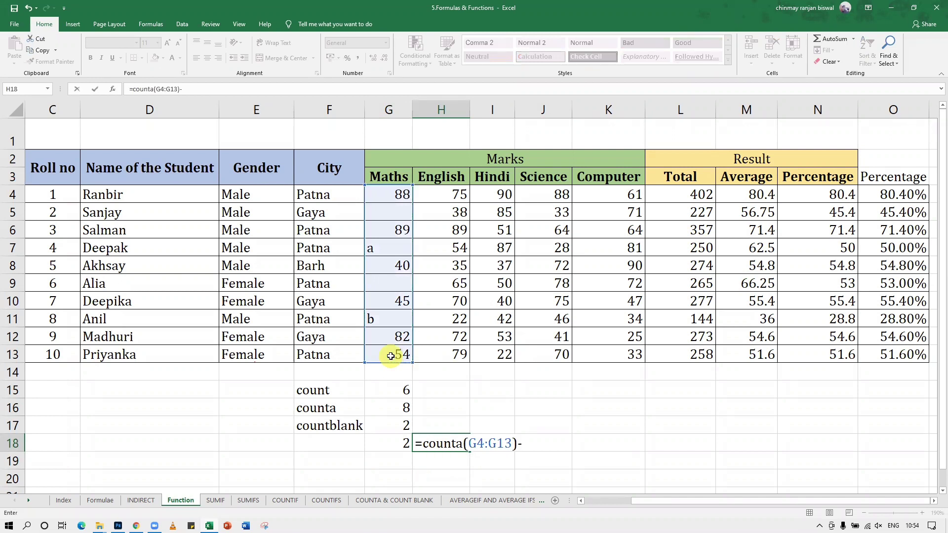
{"action": "type", "text": "count("}
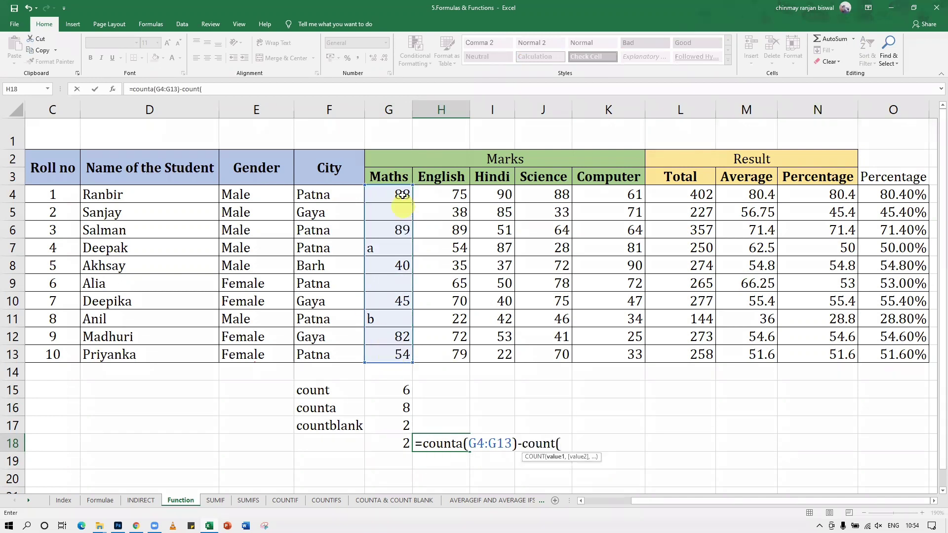
{"action": "left_click_drag", "start_coordinate": [403, 194], "coordinate": [398, 351]}
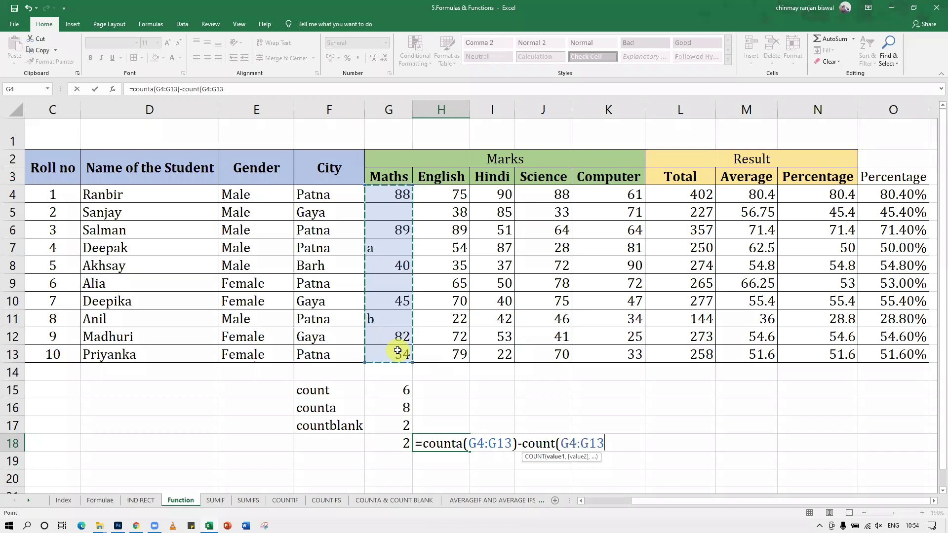
{"action": "key", "text": "Return"}
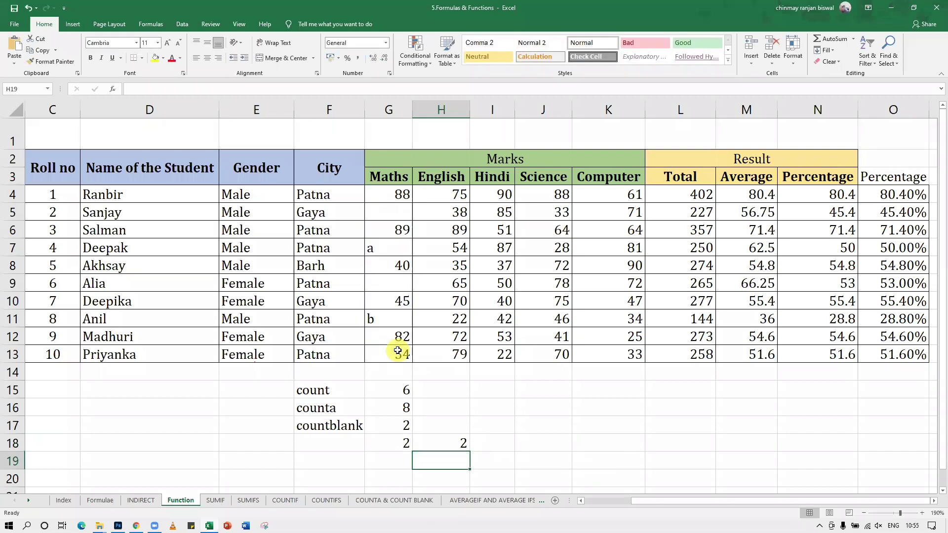
Clear the text-entry count formulas from H18 and G18.
{"action": "key", "text": "Up"}
{"action": "key", "text": "Delete"}
{"action": "left_click", "coordinate": [392, 443]}
{"action": "key", "text": "Delete"}
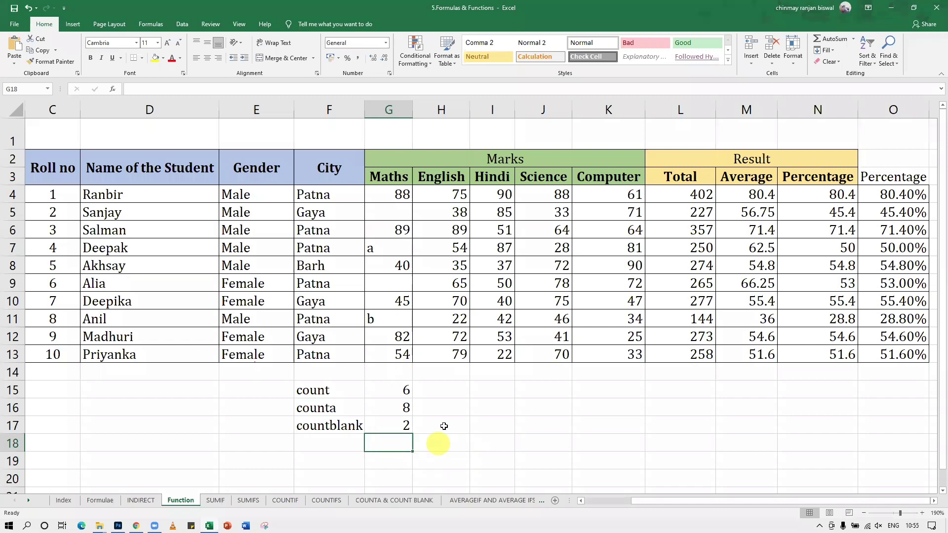
Review the count and counta formulas in G15 and G16, and calculate the Maths text entries in G18 with =counta(G4:G13)-count(G4:G13).
{"action": "left_click", "coordinate": [384, 388]}
{"action": "left_click", "coordinate": [398, 406]}
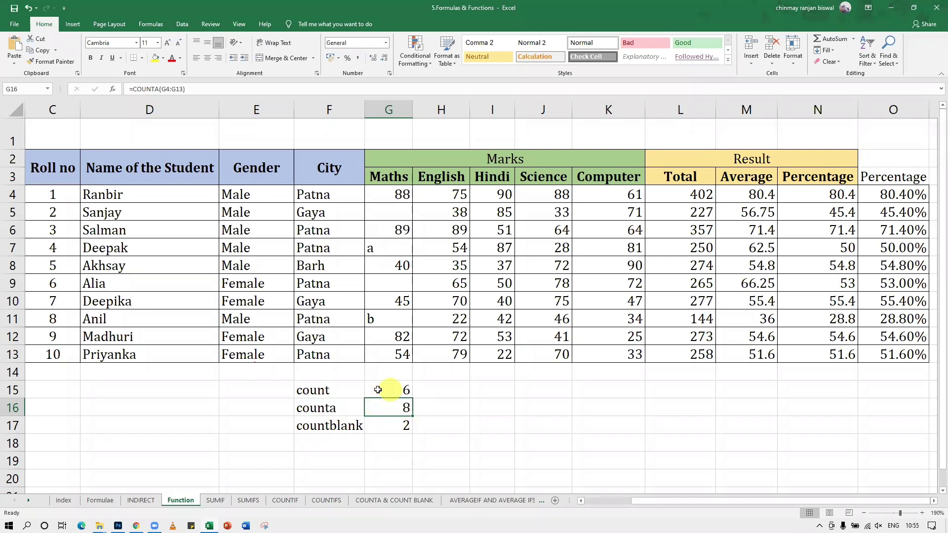
{"action": "left_click", "coordinate": [402, 389]}
{"action": "left_click", "coordinate": [407, 409]}
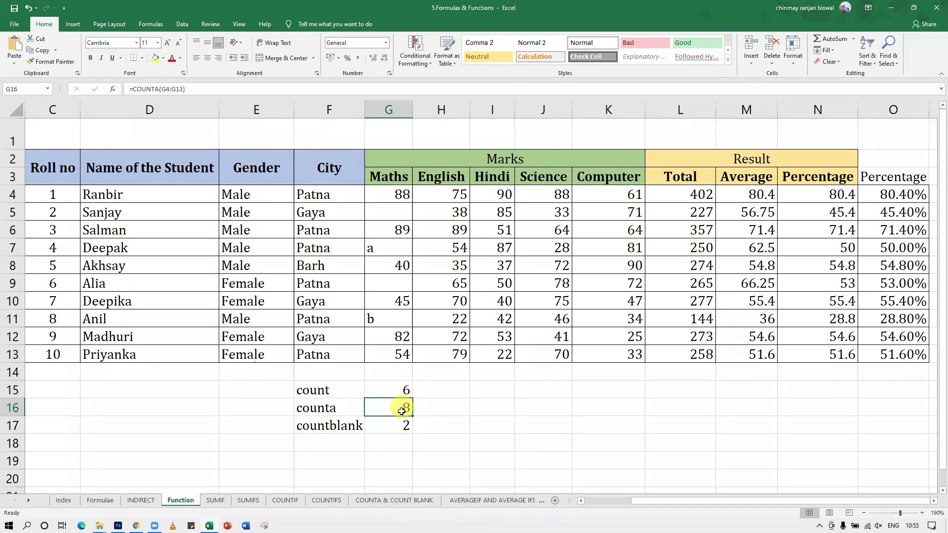
{"action": "left_click", "coordinate": [392, 444]}
{"action": "type", "text": "="}
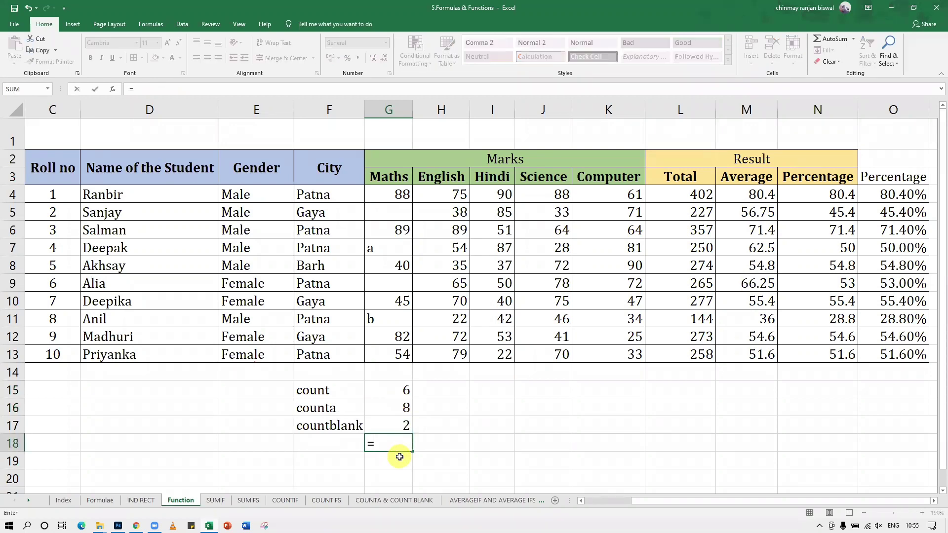
{"action": "type", "text": "counta("}
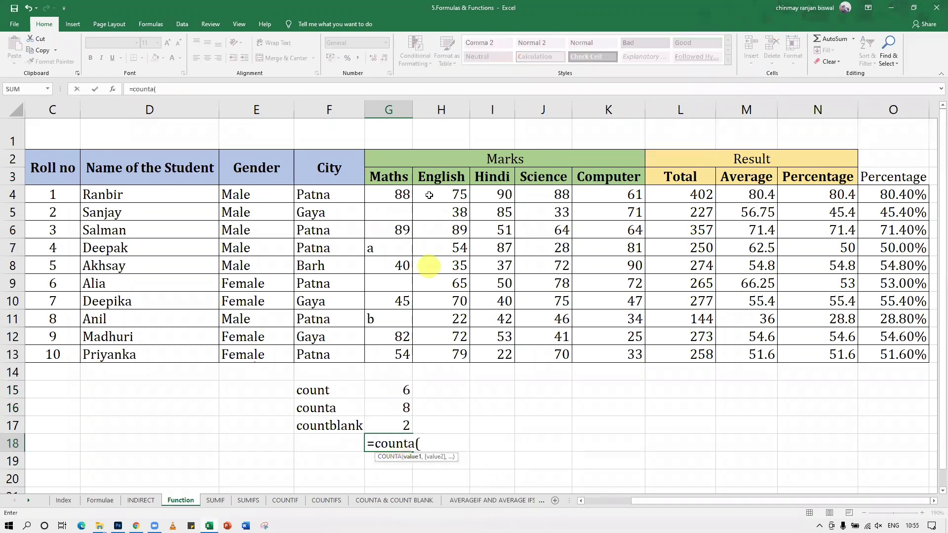
{"action": "left_click_drag", "start_coordinate": [398, 194], "coordinate": [392, 350]}
{"action": "type", "text": ")-"}
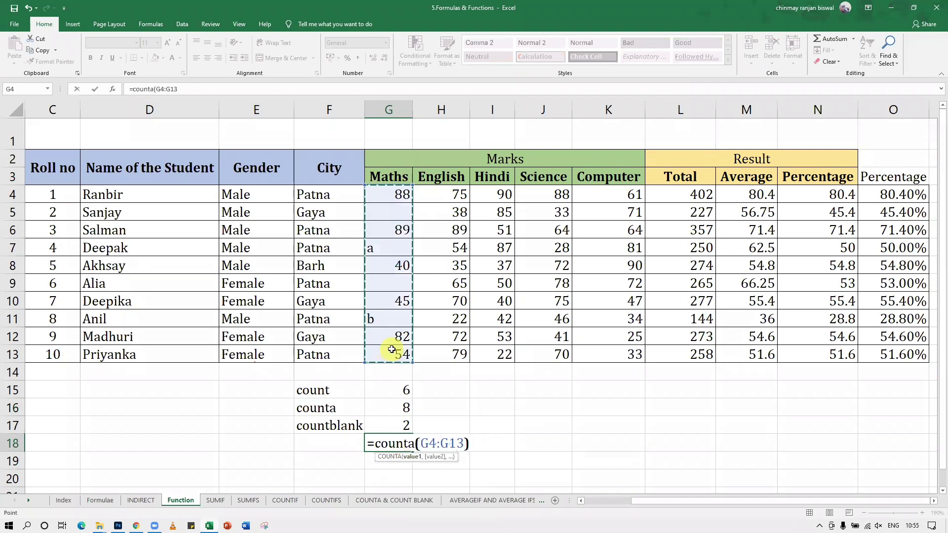
{"action": "type", "text": "count("}
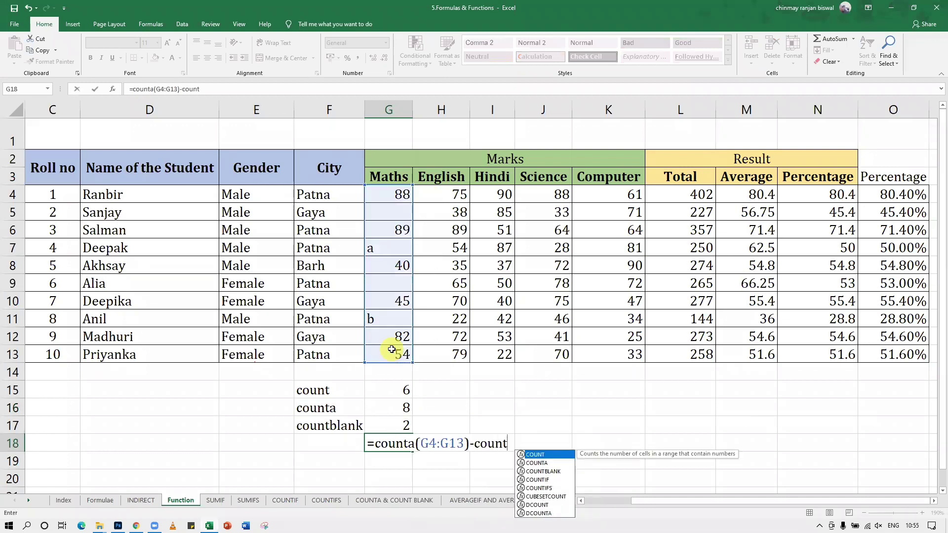
{"action": "left_click_drag", "start_coordinate": [390, 341], "coordinate": [391, 352]}
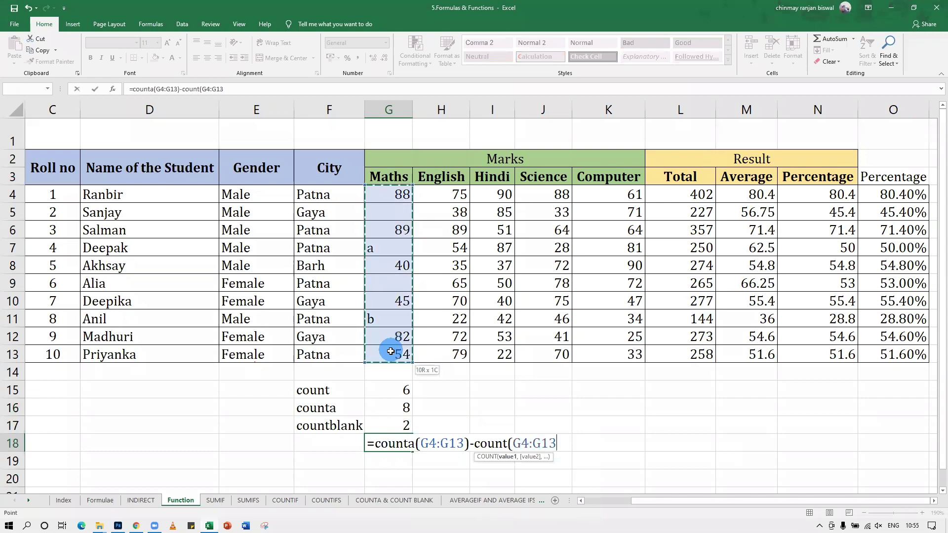
{"action": "type", "text": ")"}
{"action": "key", "text": "Return"}
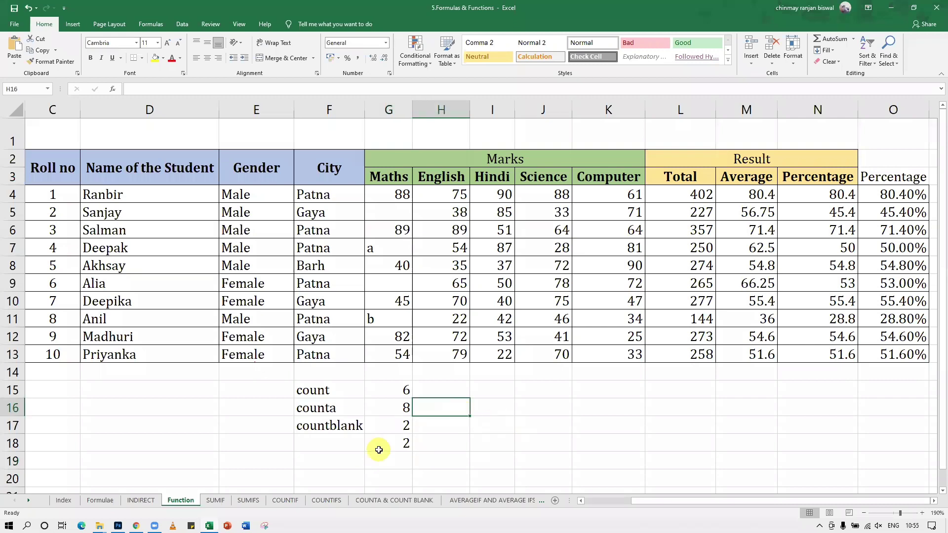
{"action": "left_click", "coordinate": [375, 446]}
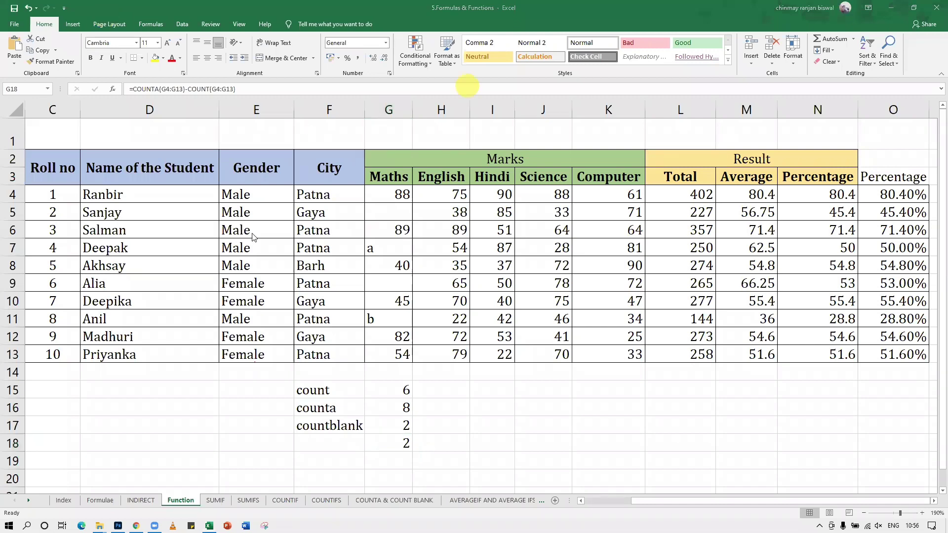
Count the female students in E18 from the Gender column with =countif(E4:E13,"Female").
{"action": "left_click_drag", "start_coordinate": [247, 195], "coordinate": [247, 355]}
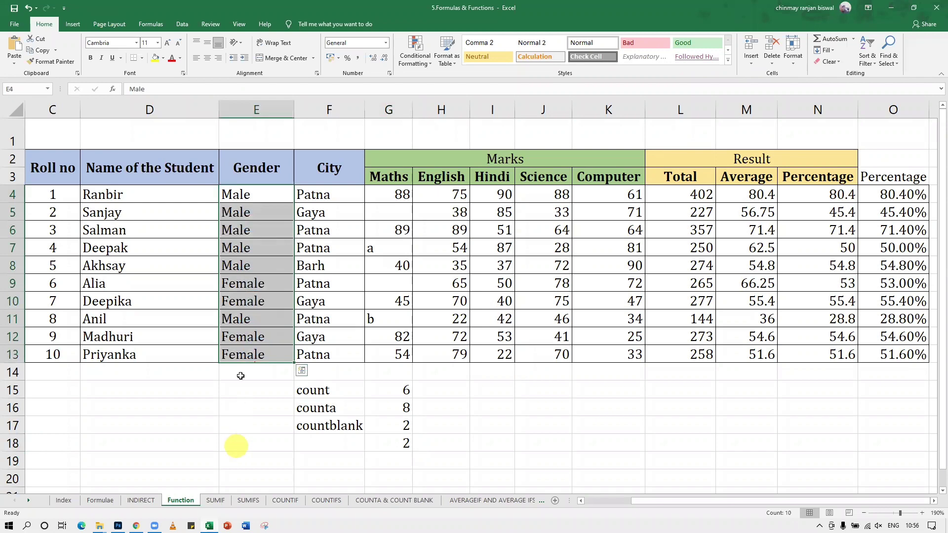
{"action": "left_click", "coordinate": [249, 269]}
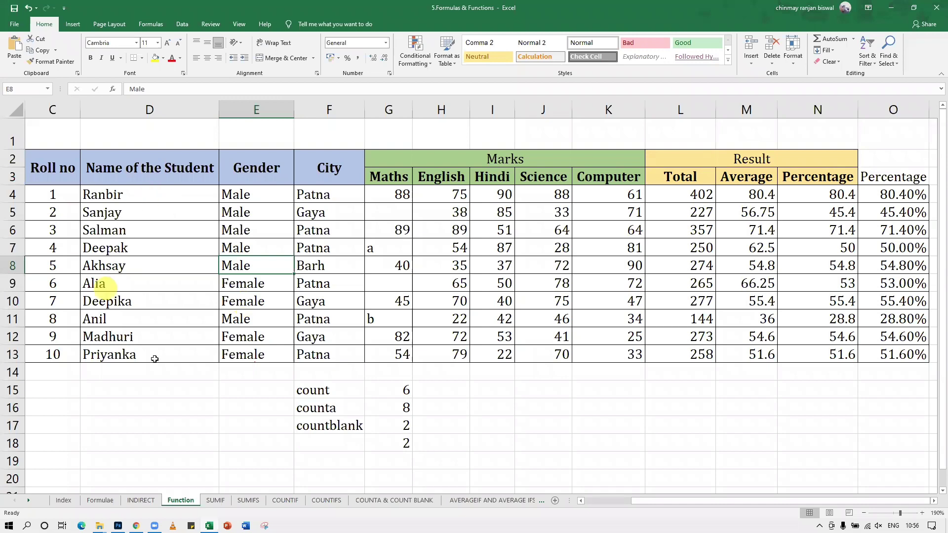
{"action": "left_click", "coordinate": [241, 404]}
{"action": "left_click", "coordinate": [245, 387]}
{"action": "left_click", "coordinate": [244, 439]}
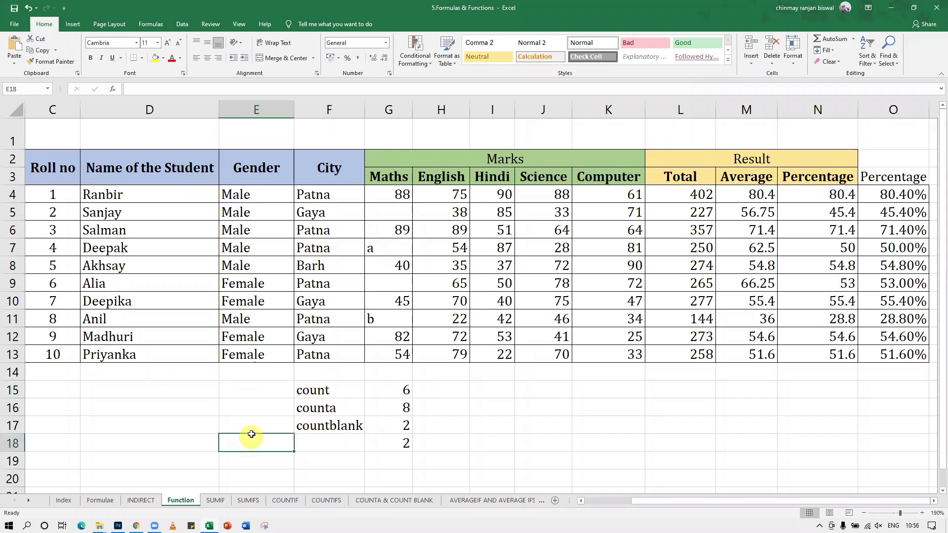
{"action": "scroll", "coordinate": [252, 395], "scroll_direction": "down", "scroll_amount": 2}
{"action": "scroll", "coordinate": [256, 375], "scroll_direction": "up", "scroll_amount": 2}
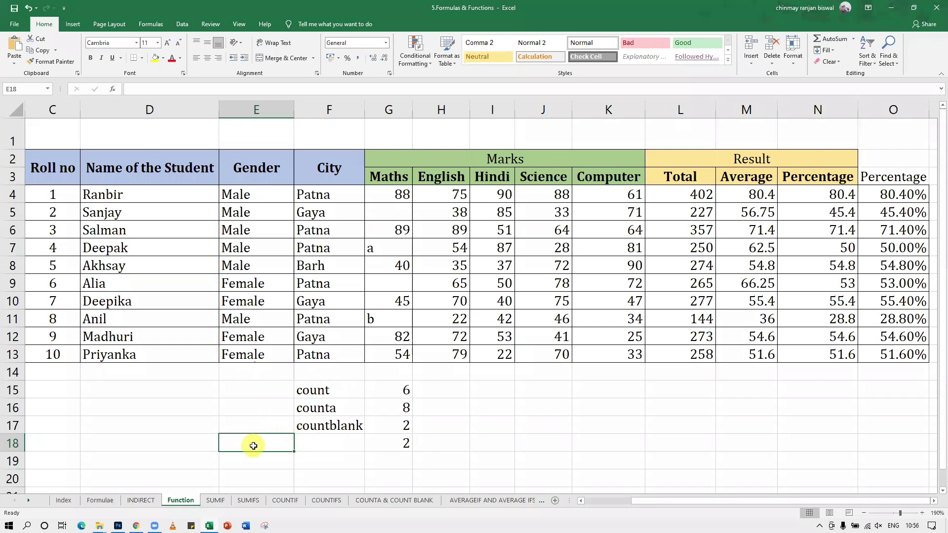
{"action": "type", "text": "=cou"}
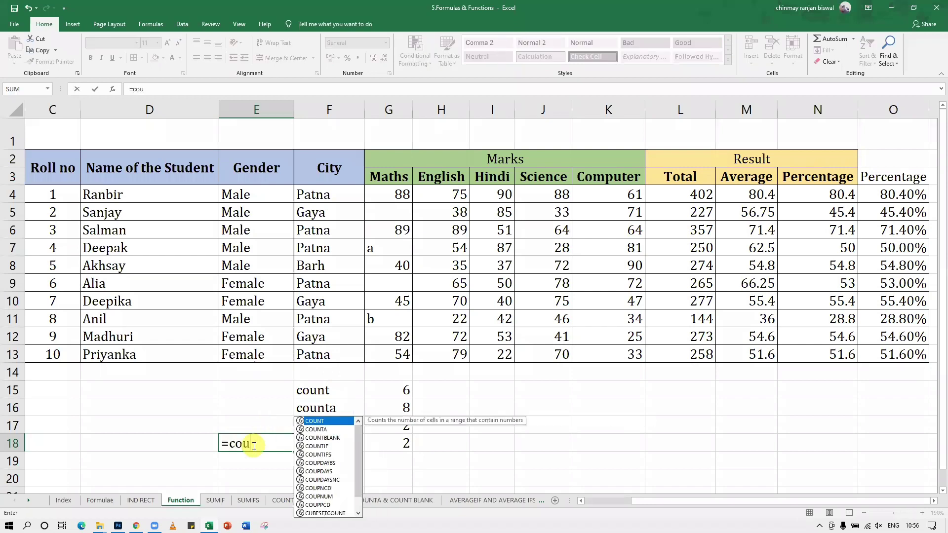
{"action": "type", "text": "ntif"}
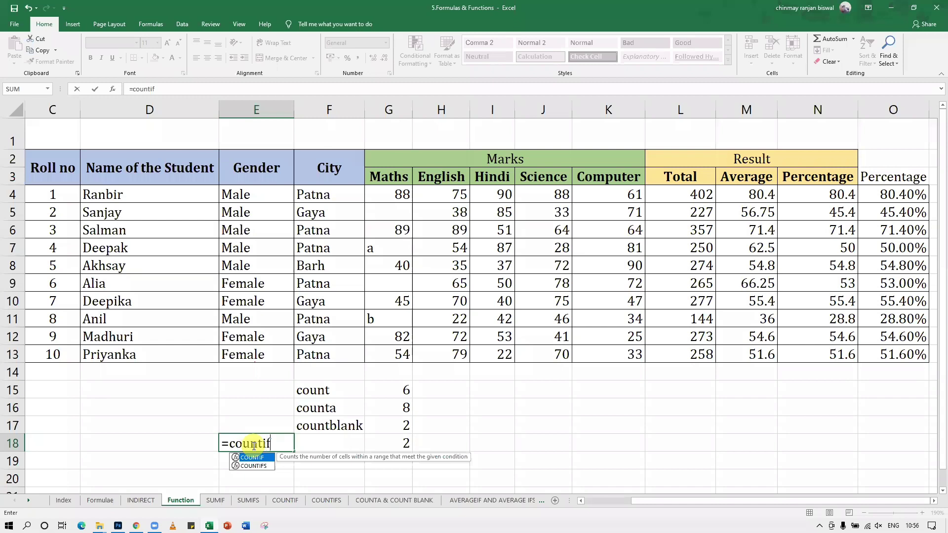
{"action": "type", "text": "("}
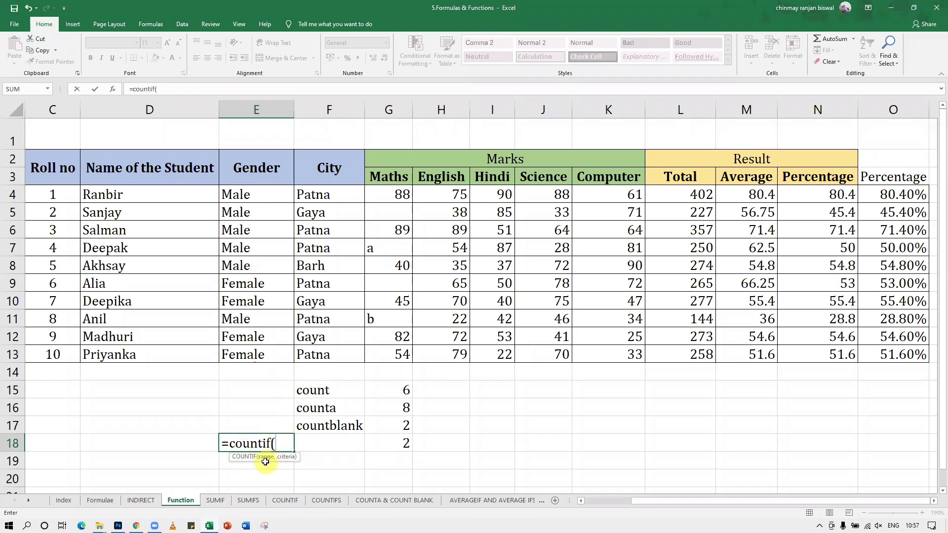
{"action": "left_click_drag", "start_coordinate": [243, 195], "coordinate": [246, 351]}
{"action": "type", "text": ","}
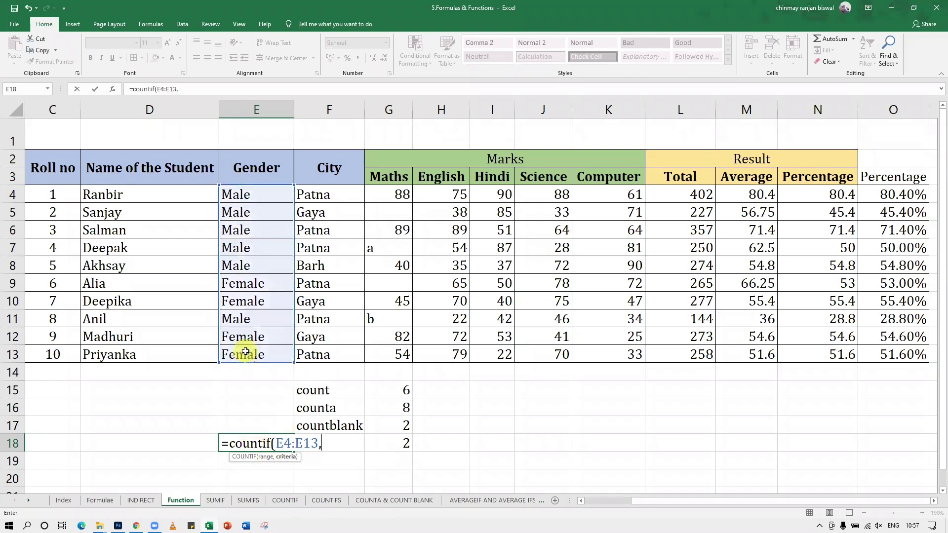
{"action": "type", "text": "\"Female\")"}
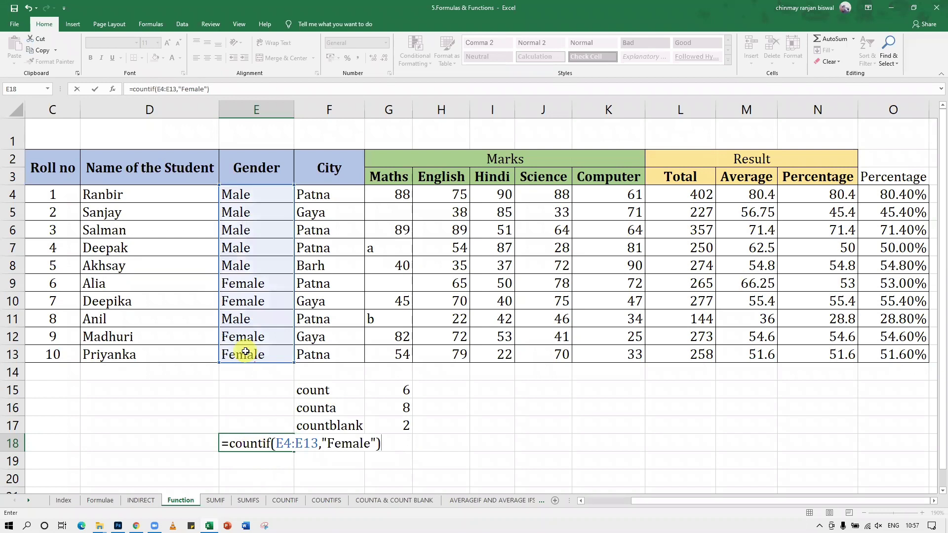
{"action": "key", "text": "Return"}
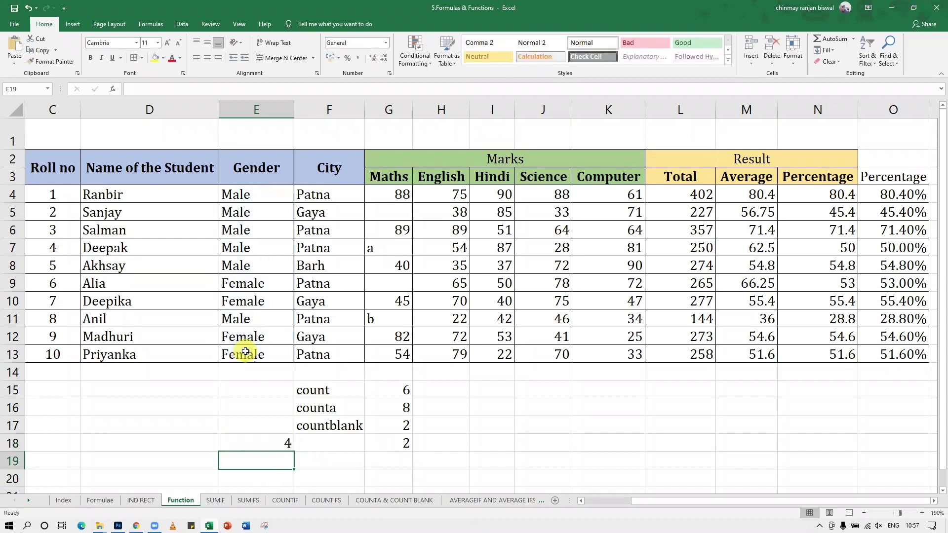
Check the COUNTIF result in E18 against the Female entries in E13, E12, E10 and E9.
{"action": "left_click", "coordinate": [268, 443]}
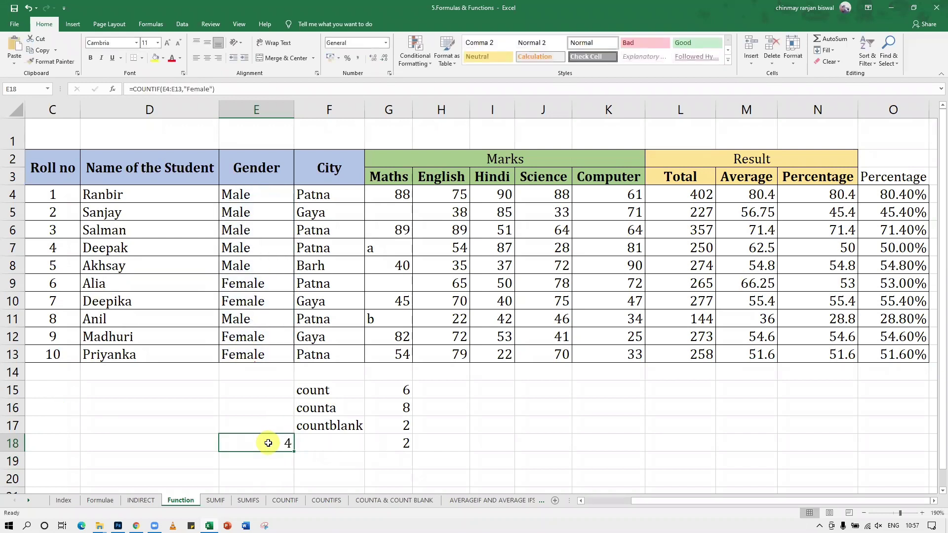
{"action": "left_click", "coordinate": [254, 353]}
{"action": "left_click", "coordinate": [252, 334]}
{"action": "left_click", "coordinate": [253, 299]}
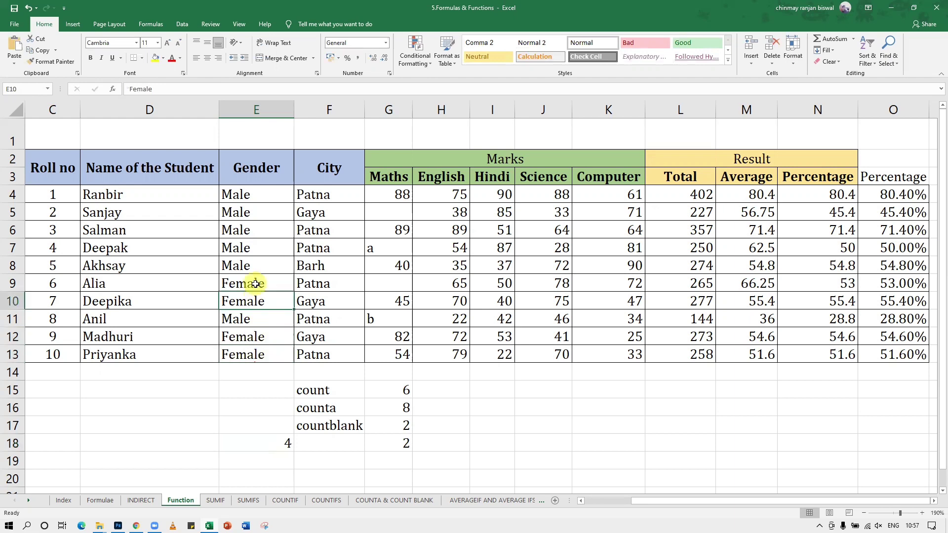
{"action": "left_click", "coordinate": [256, 283]}
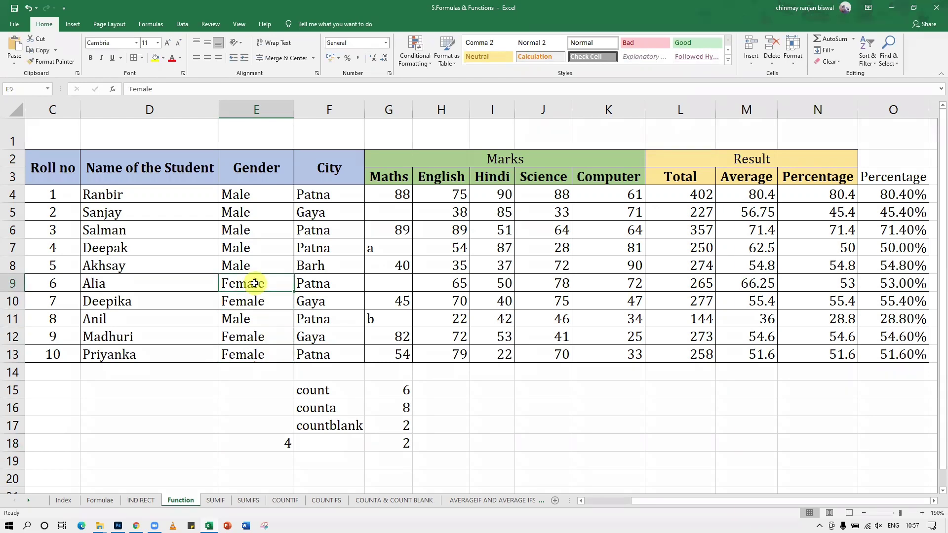
{"action": "scroll", "coordinate": [325, 161], "scroll_direction": "down", "scroll_amount": 1}
{"action": "scroll", "coordinate": [324, 162], "scroll_direction": "up", "scroll_amount": 1}
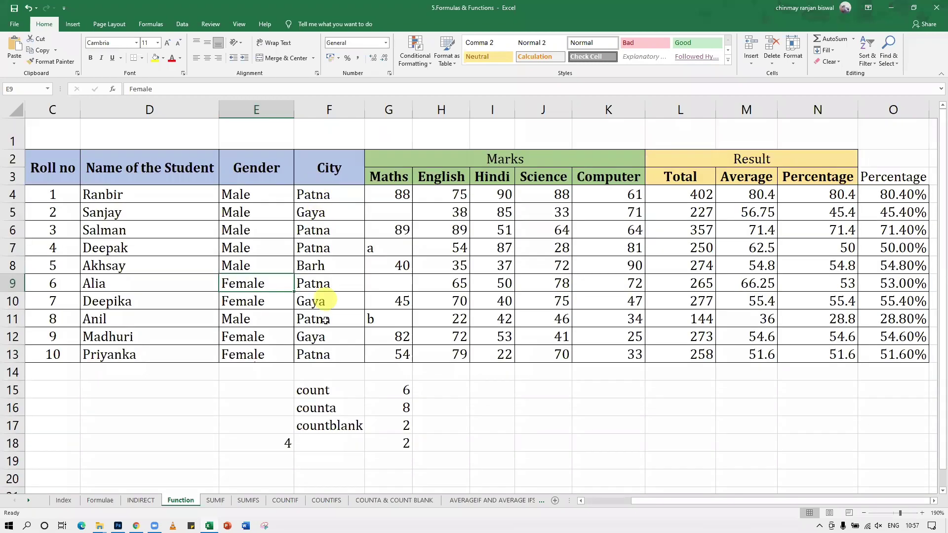
Count the students from Patna in F19 using the City column with =countif(F4:F13,"Patna").
{"action": "scroll", "coordinate": [329, 415], "scroll_direction": "down", "scroll_amount": 1}
{"action": "left_click", "coordinate": [329, 398]}
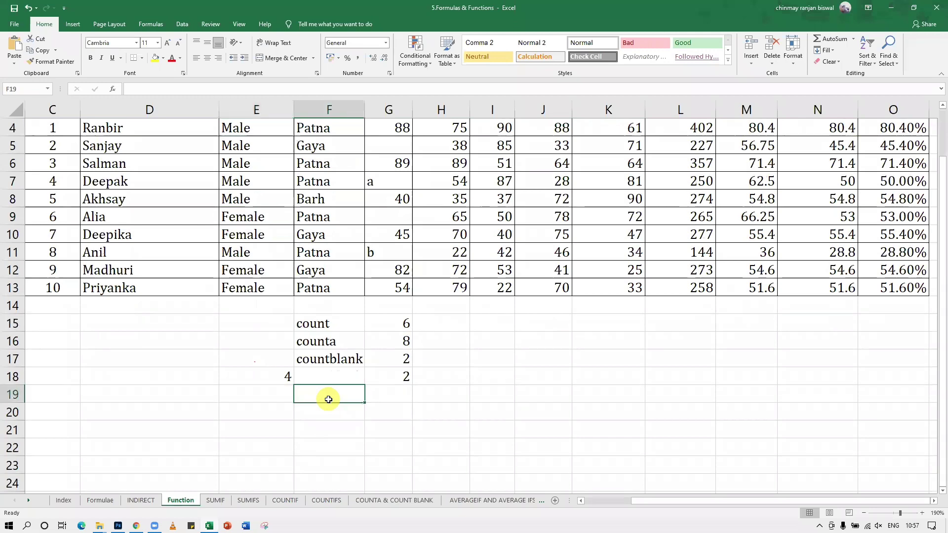
{"action": "type", "text": "=countif("}
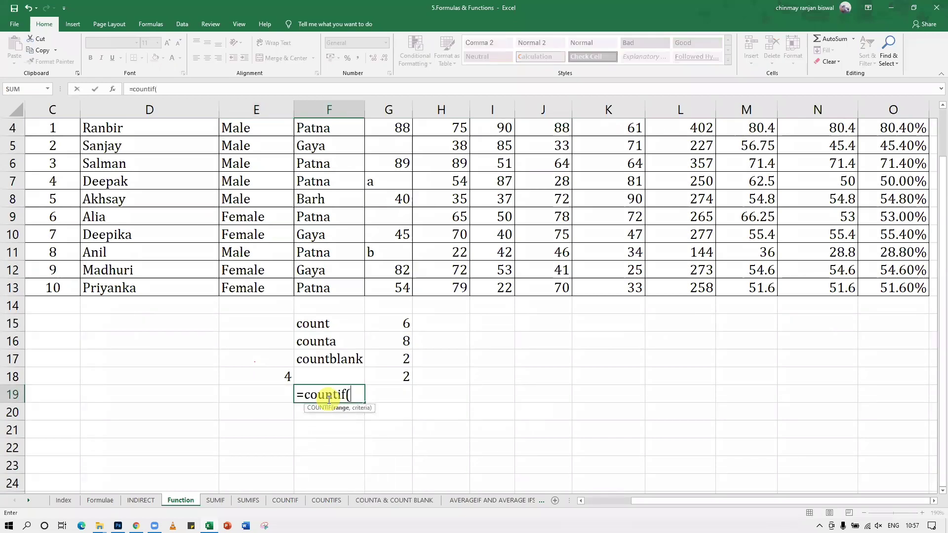
{"action": "scroll", "coordinate": [331, 395], "scroll_direction": "up", "scroll_amount": 1}
{"action": "left_click_drag", "start_coordinate": [335, 196], "coordinate": [337, 356]}
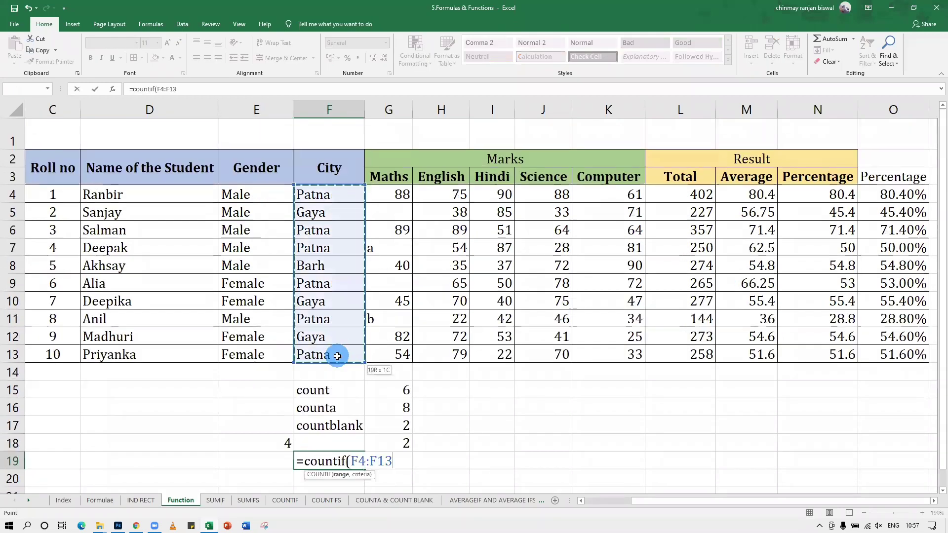
{"action": "type", "text": ",\"Patna\")"}
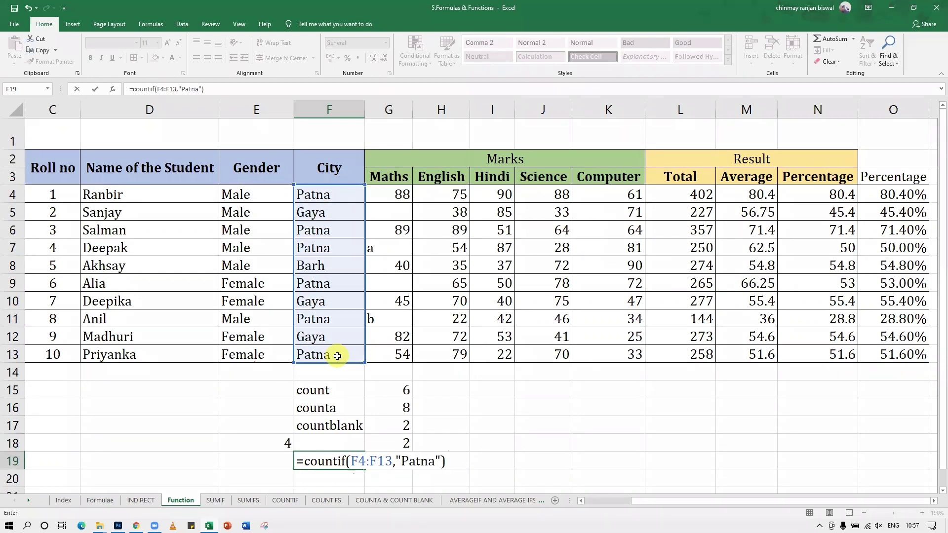
{"action": "key", "text": "Return"}
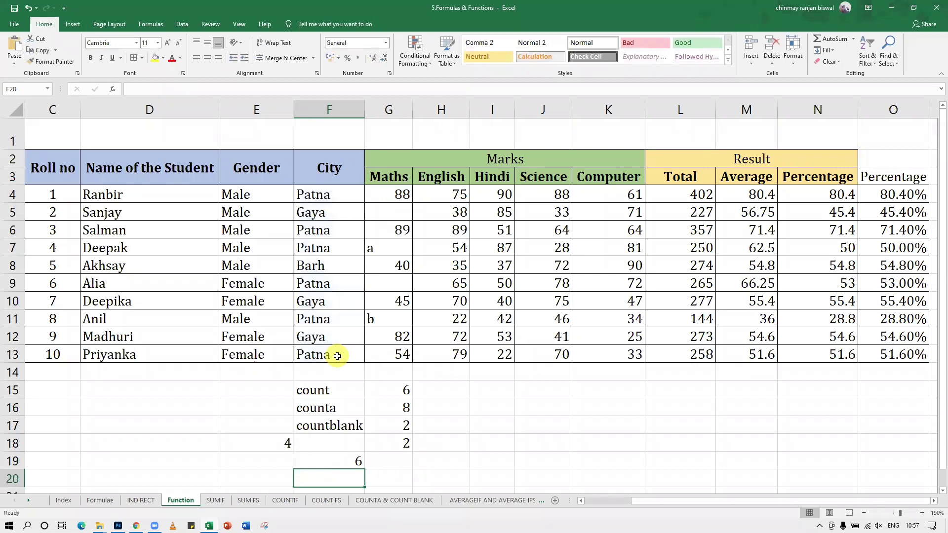
{"action": "left_click", "coordinate": [392, 201]}
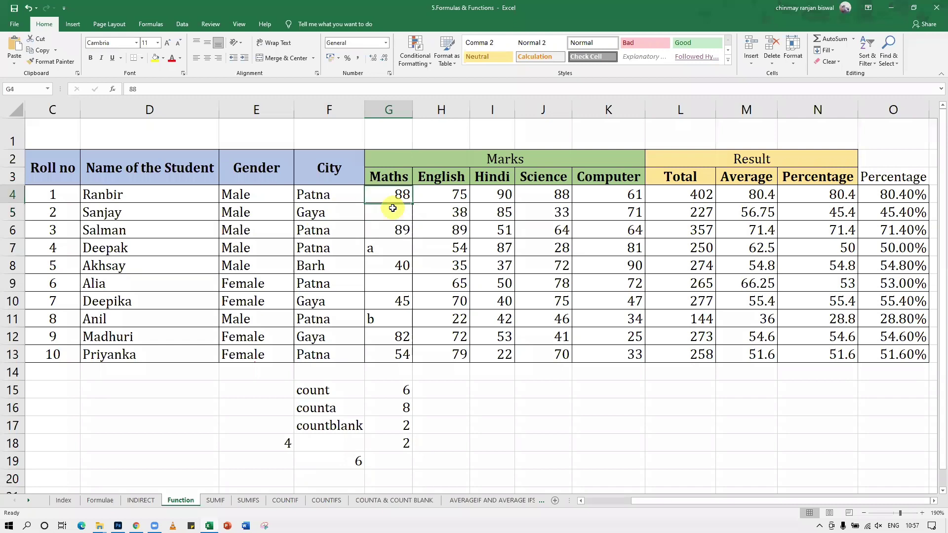
Fill the blank Maths mark in G5 with 40 and replace the text entry in G7 with 60.
{"action": "key", "text": "Down"}
{"action": "key", "text": "Down"}
{"action": "key", "text": "Left"}
{"action": "key", "text": "Down"}
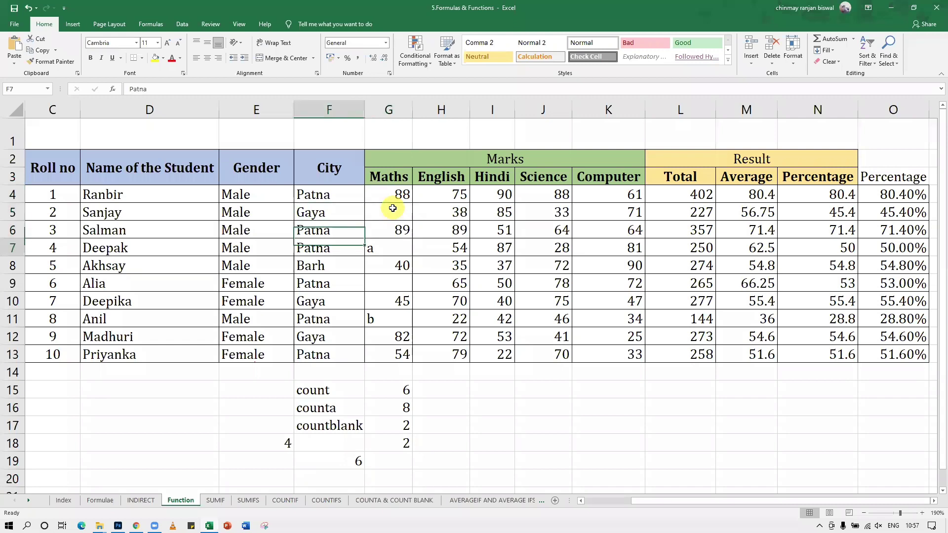
{"action": "key", "text": "Up"}
{"action": "key", "text": "Up"}
{"action": "key", "text": "Right"}
{"action": "type", "text": "40"}
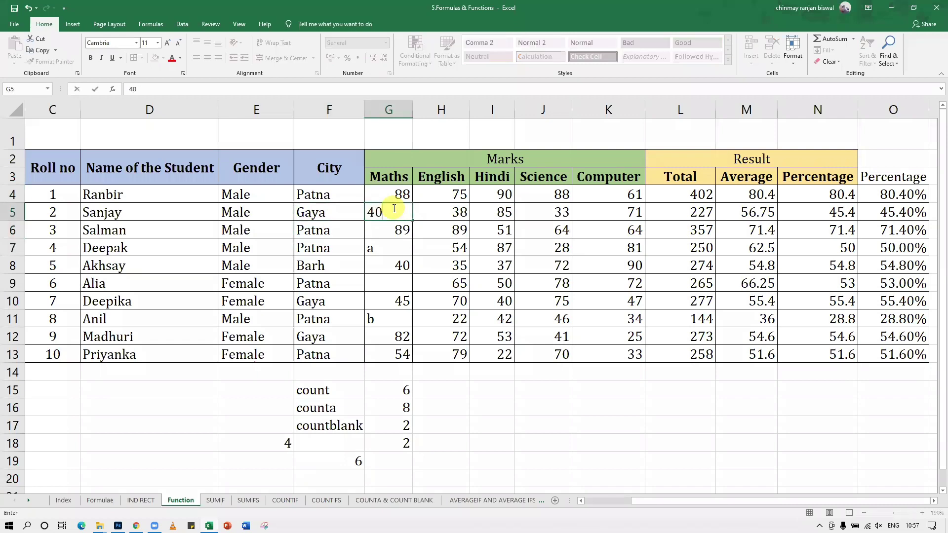
{"action": "key", "text": "Return"}
{"action": "key", "text": "Down"}
{"action": "type", "text": "60"}
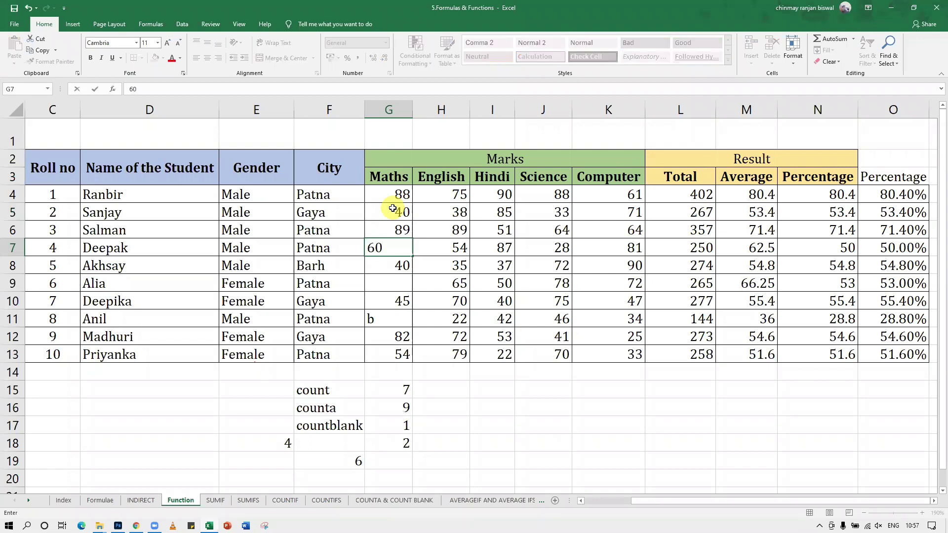
{"action": "key", "text": "Return"}
Fill the blank Maths mark in G9 with 80 and replace the text entry in G11 with 90.
{"action": "key", "text": "Down"}
{"action": "type", "text": "80"}
{"action": "key", "text": "Return"}
{"action": "key", "text": "Down"}
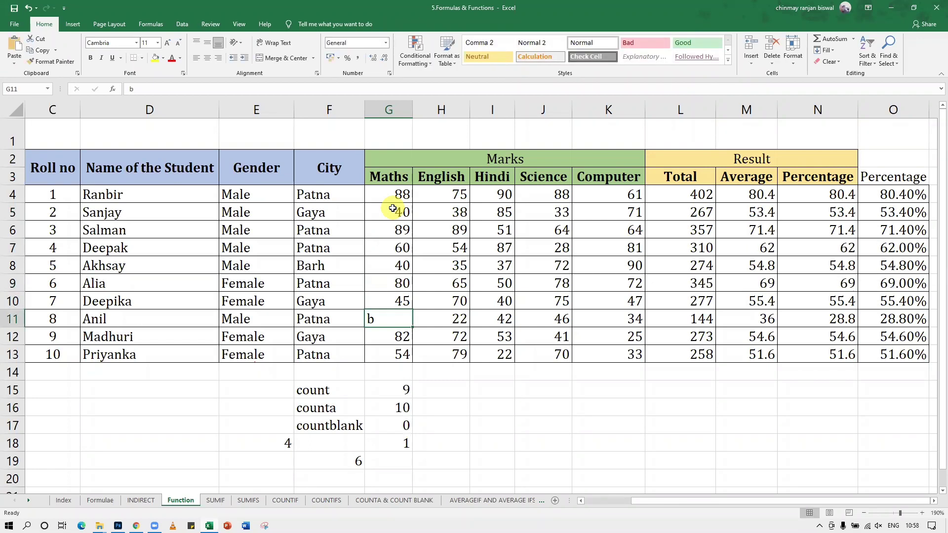
{"action": "type", "text": "90"}
{"action": "key", "text": "Return"}
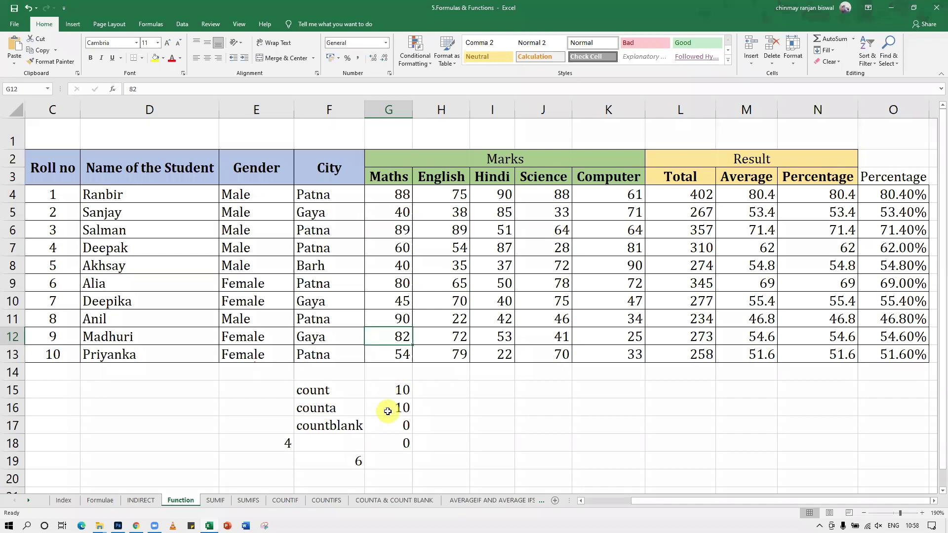
Begin a COUNTIF formula in H19 over the Maths marks G4:G13 and open its quoted criterion.
{"action": "left_click", "coordinate": [454, 455]}
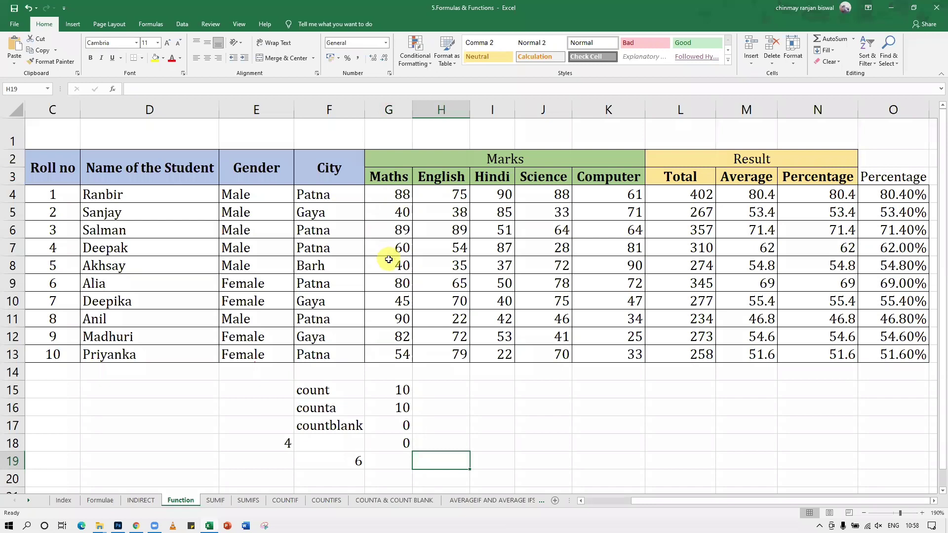
{"action": "type", "text": "=coun"}
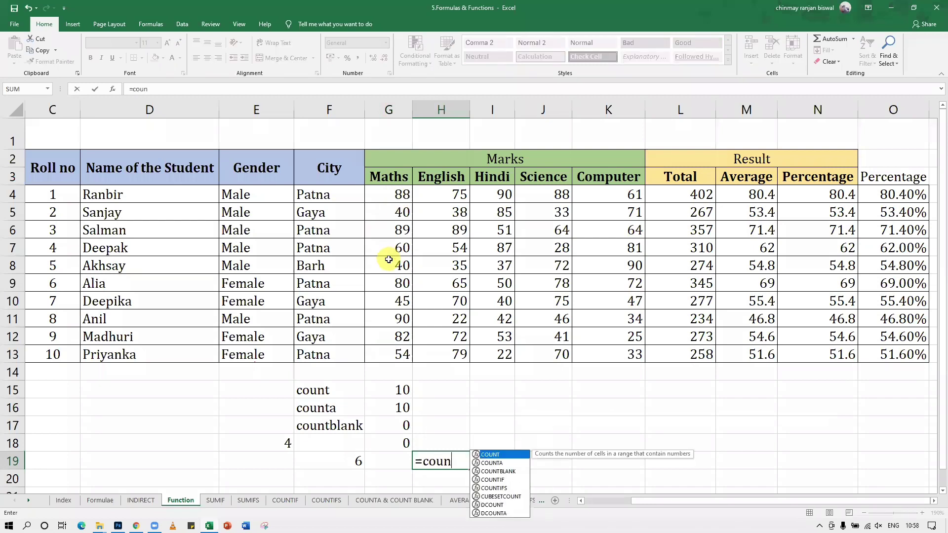
{"action": "type", "text": "tif("}
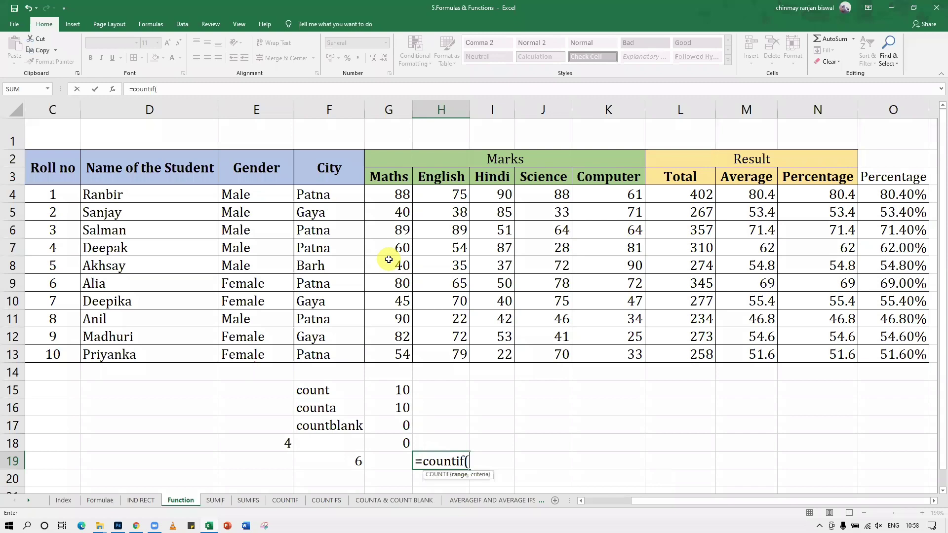
{"action": "left_click_drag", "start_coordinate": [389, 195], "coordinate": [390, 350]}
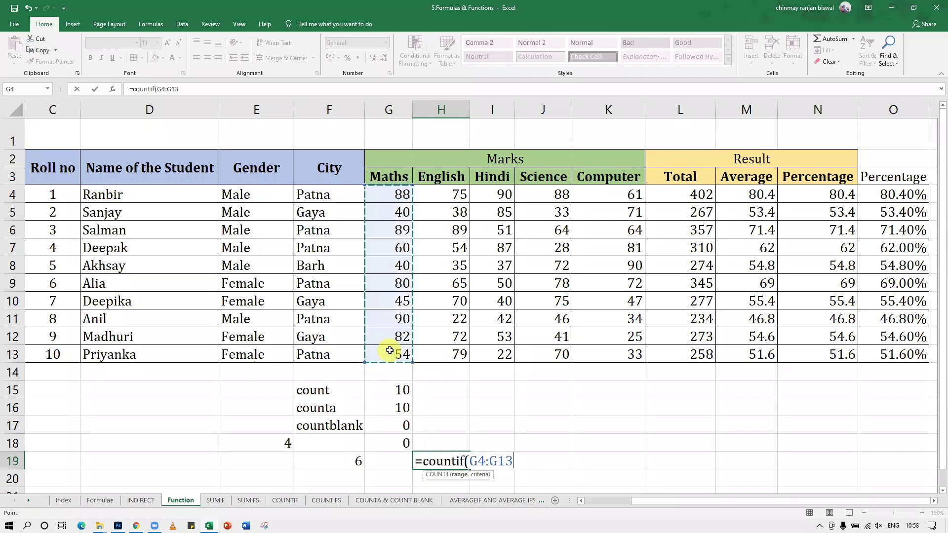
{"action": "type", "text": ",\""}
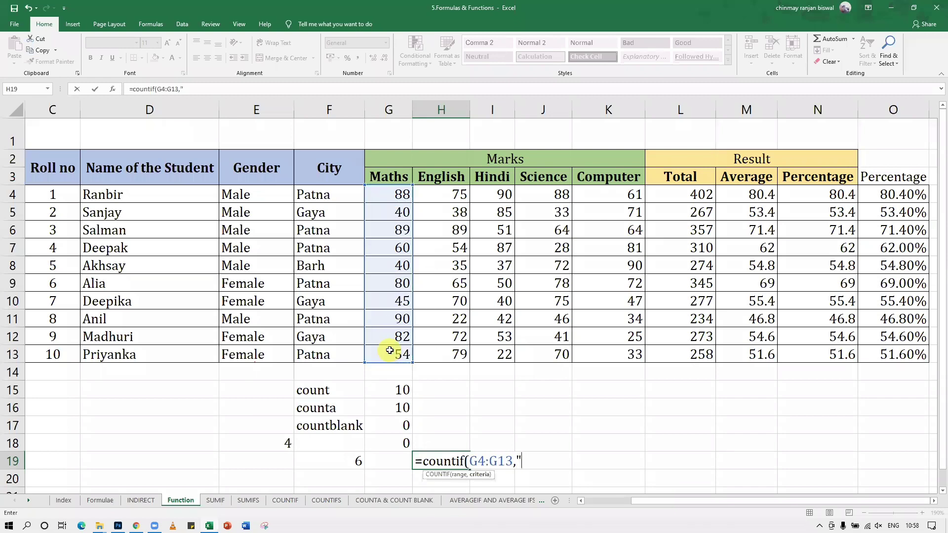
Complete the COUNTIF formula in H19 for G4:G13 with the criterion ">=80" and enter it.
{"action": "type", "text": ">=80\")"}
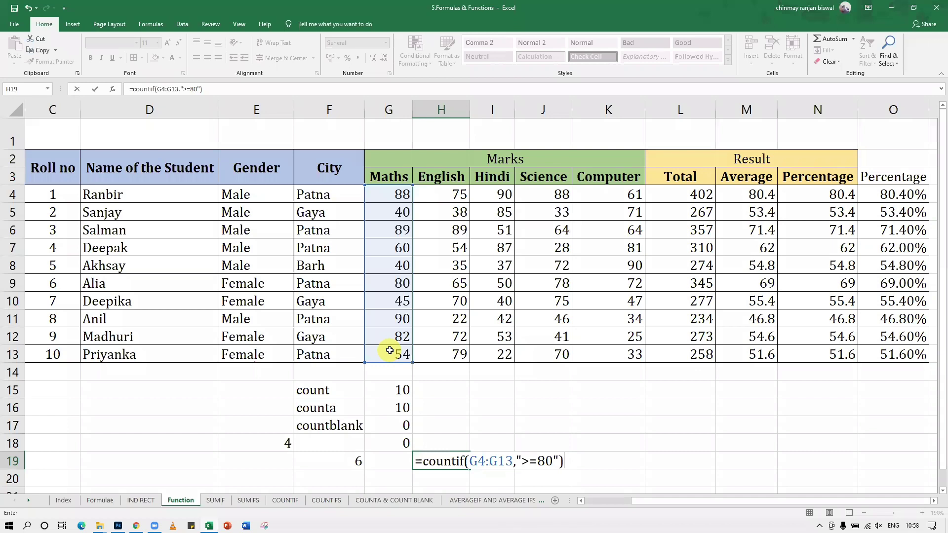
{"action": "key", "text": "Return"}
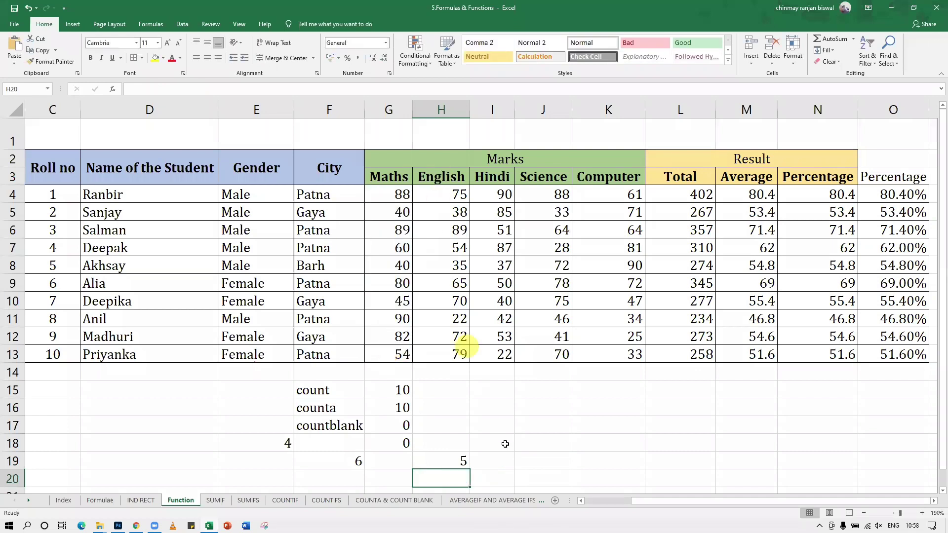
Check which Maths marks in G4:G13 meet the criterion of 80 or more.
{"action": "left_click", "coordinate": [398, 337]}
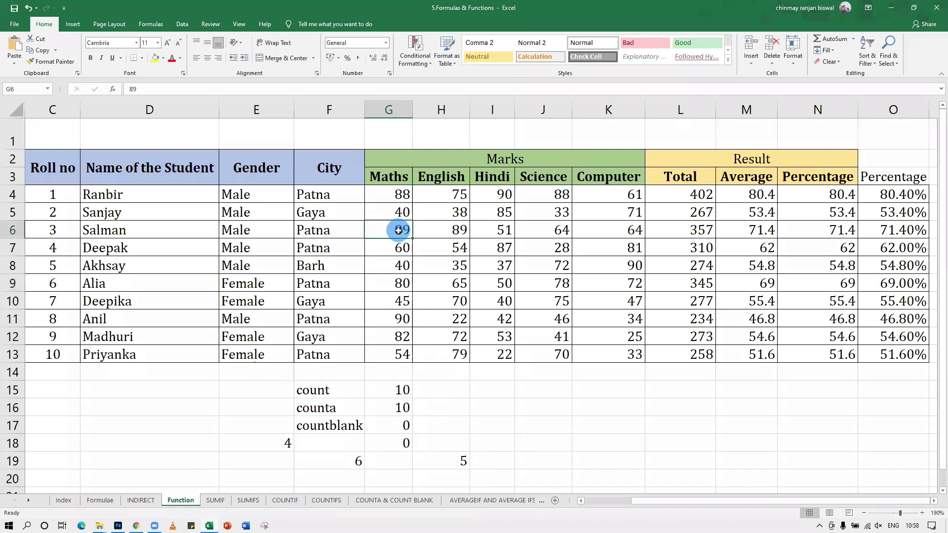
{"action": "left_click", "coordinate": [398, 197]}
{"action": "left_click", "coordinate": [400, 319]}
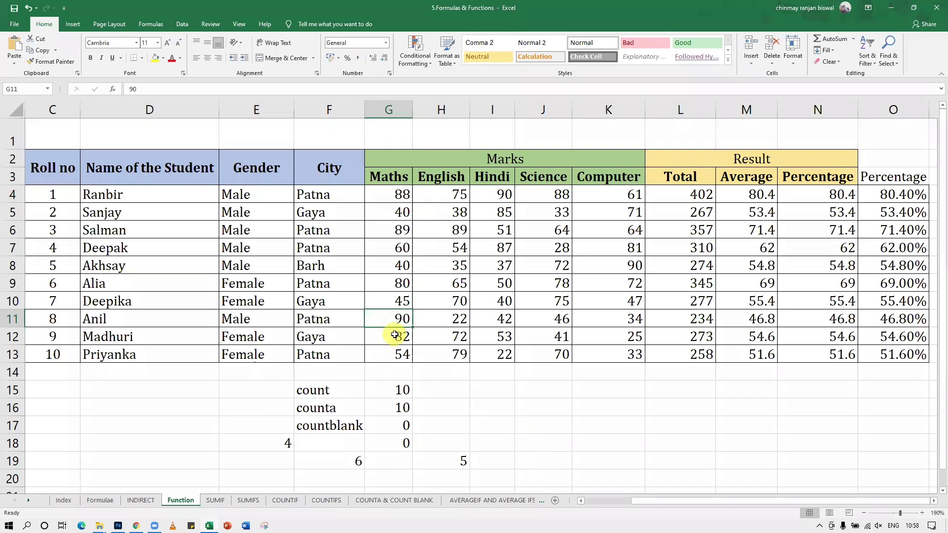
{"action": "left_click", "coordinate": [400, 282]}
{"action": "left_click", "coordinate": [397, 194]}
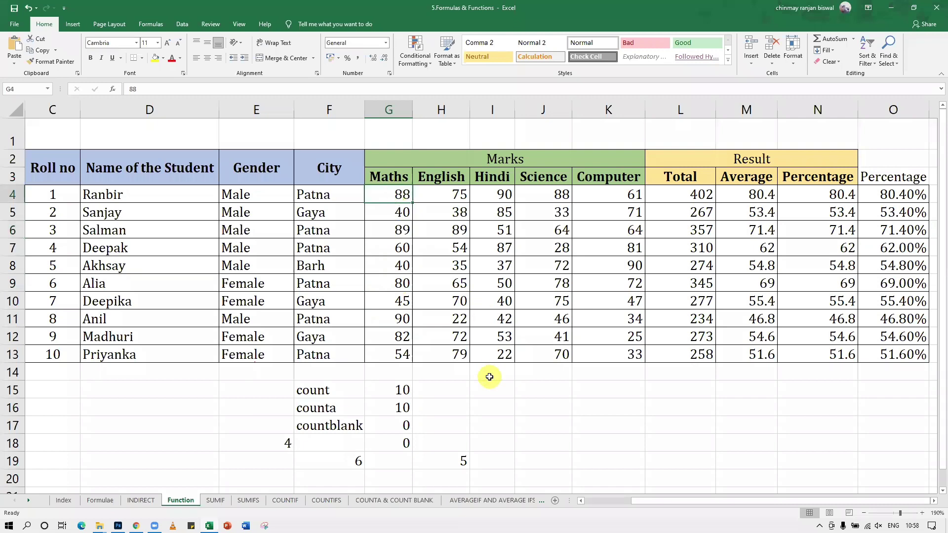
{"action": "scroll", "coordinate": [490, 376], "scroll_direction": "down", "scroll_amount": 1}
{"action": "scroll", "coordinate": [487, 375], "scroll_direction": "up", "scroll_amount": 1}
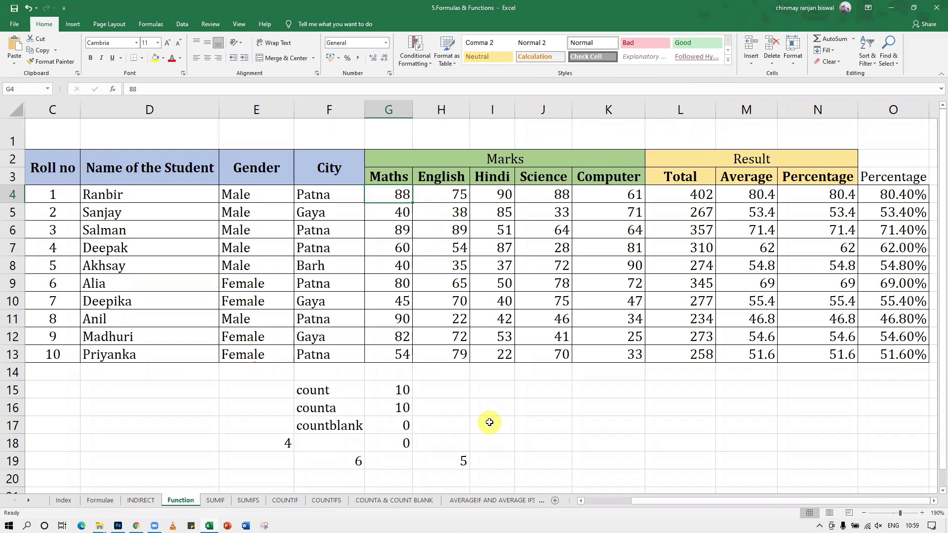
Start a COUNTIFS formula in F14 with the gender range E4:E13 and the criterion "Male".
{"action": "left_click", "coordinate": [324, 373]}
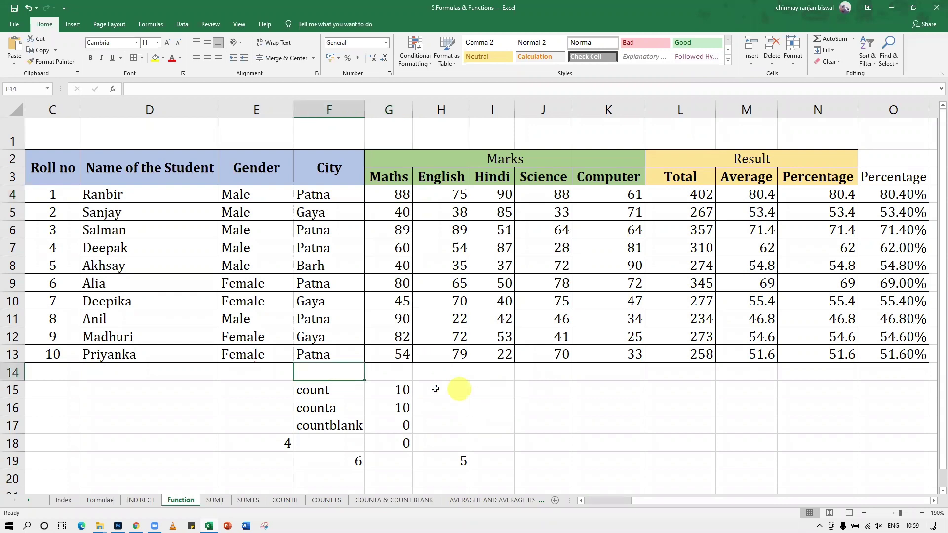
{"action": "type", "text": "="}
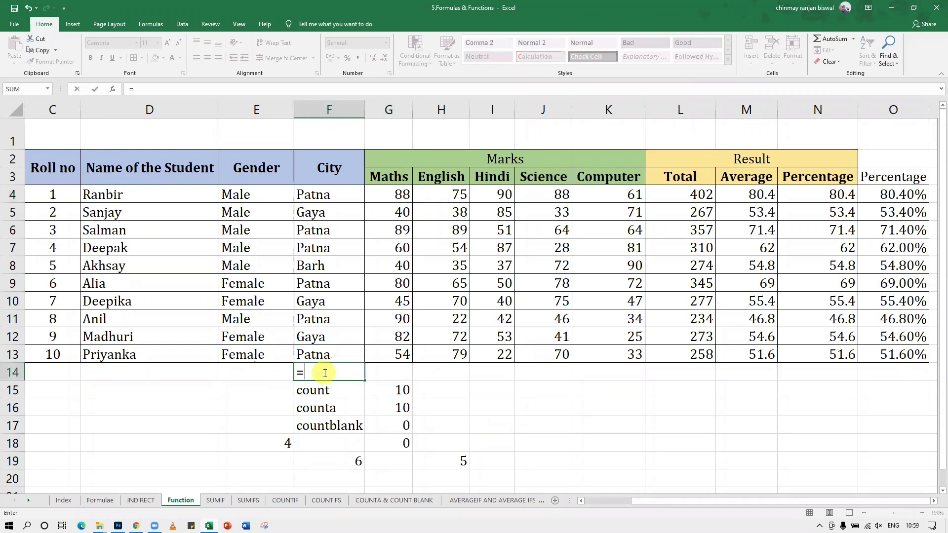
{"action": "type", "text": "count"}
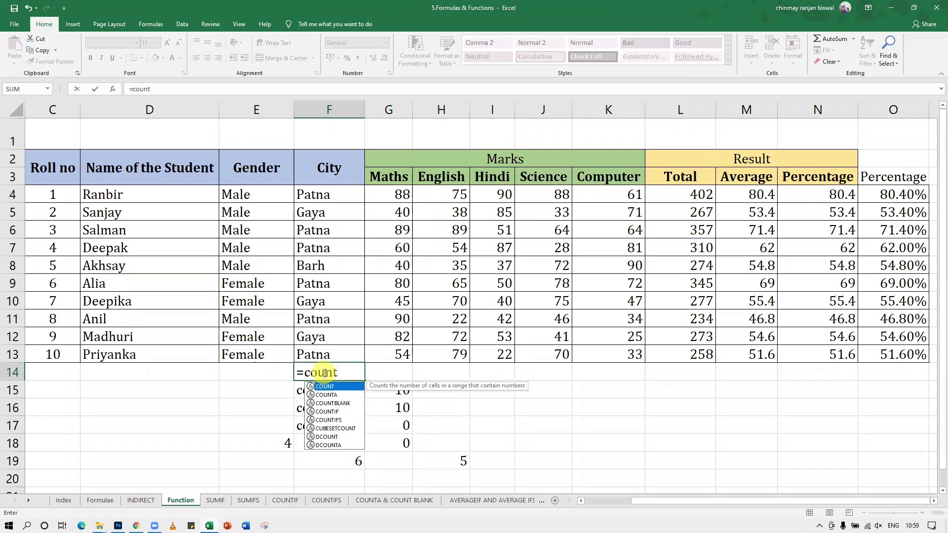
{"action": "type", "text": "ifs("}
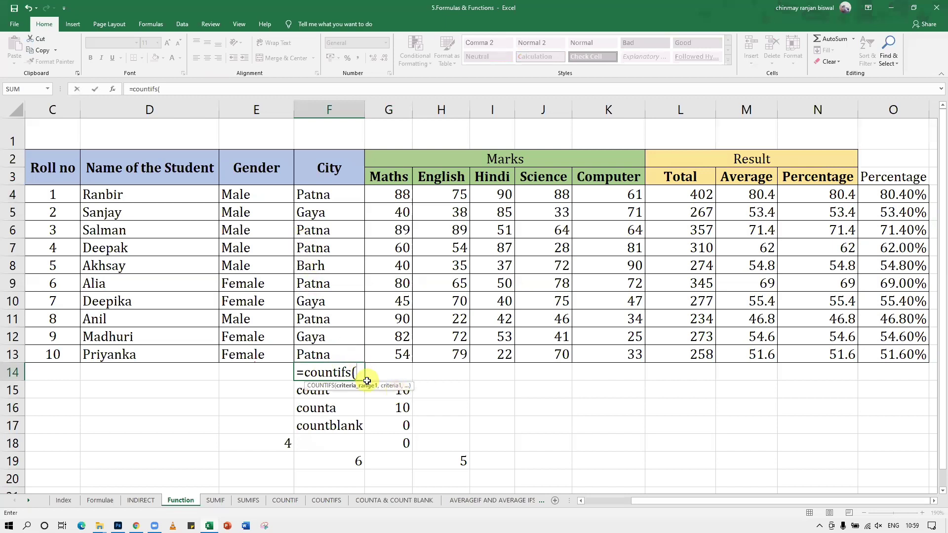
{"action": "left_click_drag", "start_coordinate": [247, 191], "coordinate": [249, 349]}
{"action": "type", "text": ",\"Ma"}
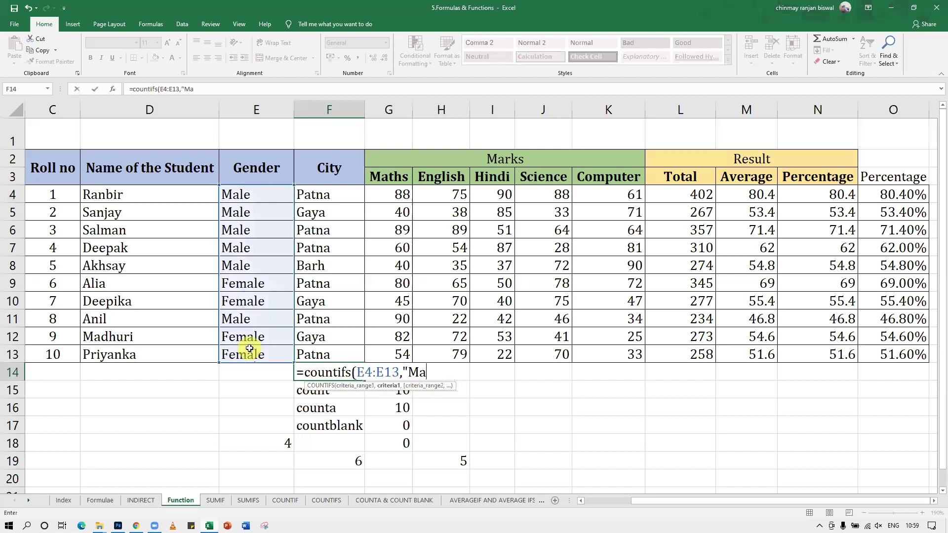
{"action": "type", "text": "le\","}
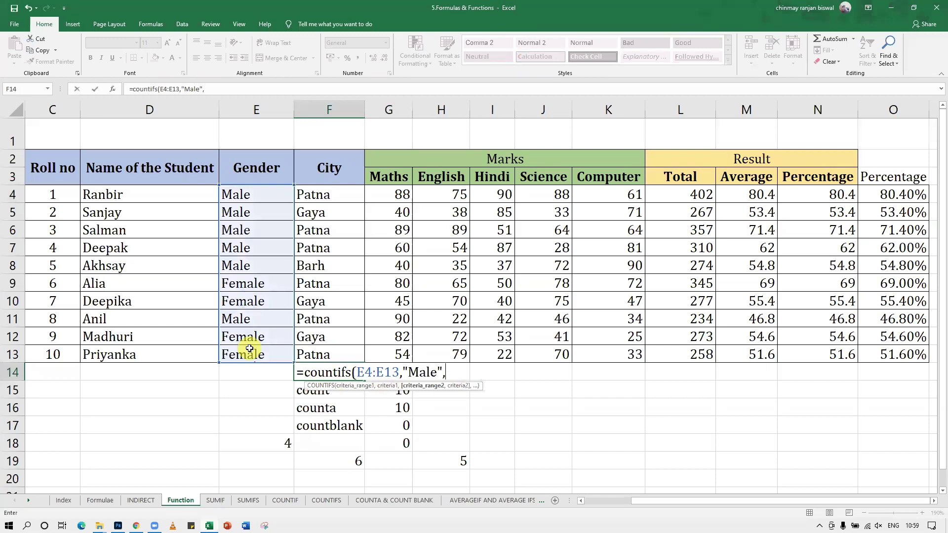
Add the city condition F4:F13,"Patna" and the Maths condition G4:G13,">=80" to the COUNTIFS formula and enter it.
{"action": "left_click_drag", "start_coordinate": [312, 196], "coordinate": [317, 353]}
{"action": "type", "text": ","}
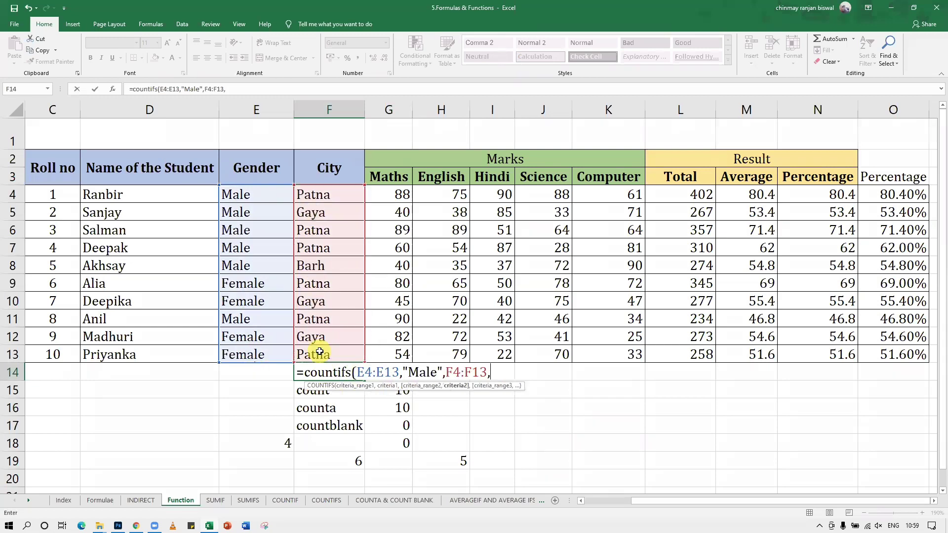
{"action": "type", "text": "\"Patna\","}
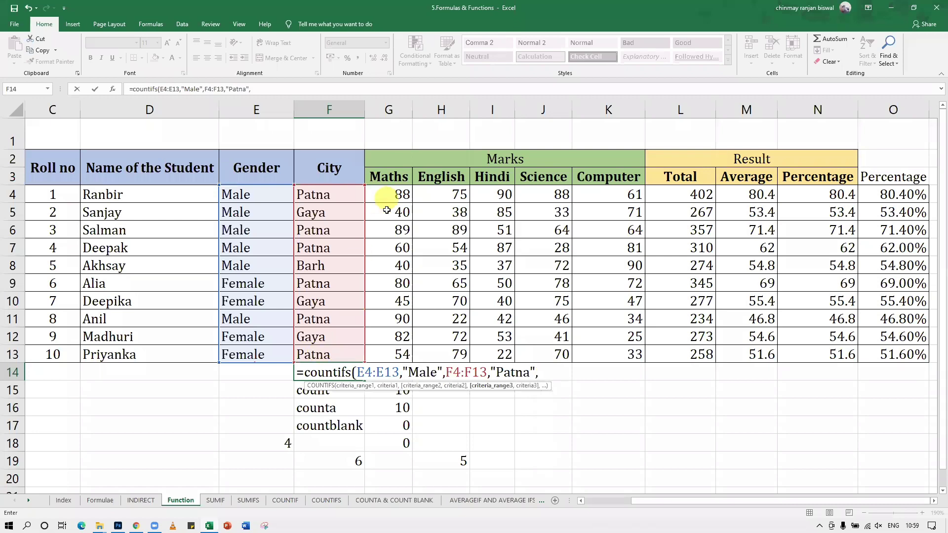
{"action": "left_click_drag", "start_coordinate": [397, 195], "coordinate": [391, 358]}
{"action": "type", "text": ",\"> "}
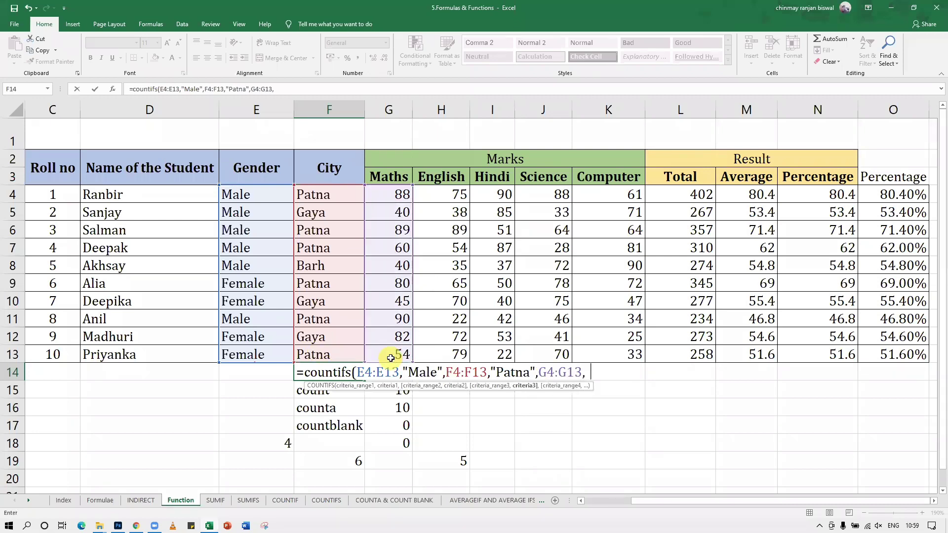
{"action": "type", "text": "80\")"}
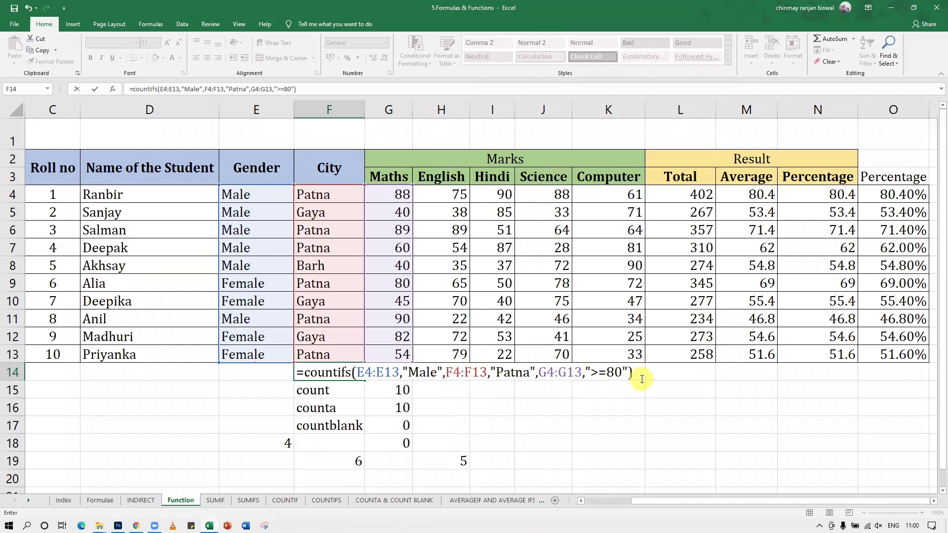
{"action": "key", "text": "Return"}
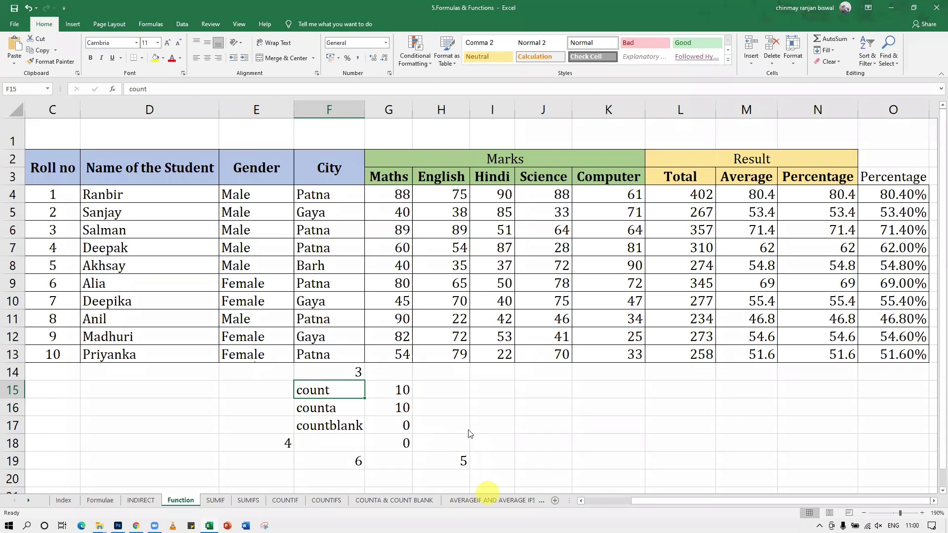
Review the students' marks and the COUNTIFS formula in F14.
{"action": "left_click", "coordinate": [487, 477]}
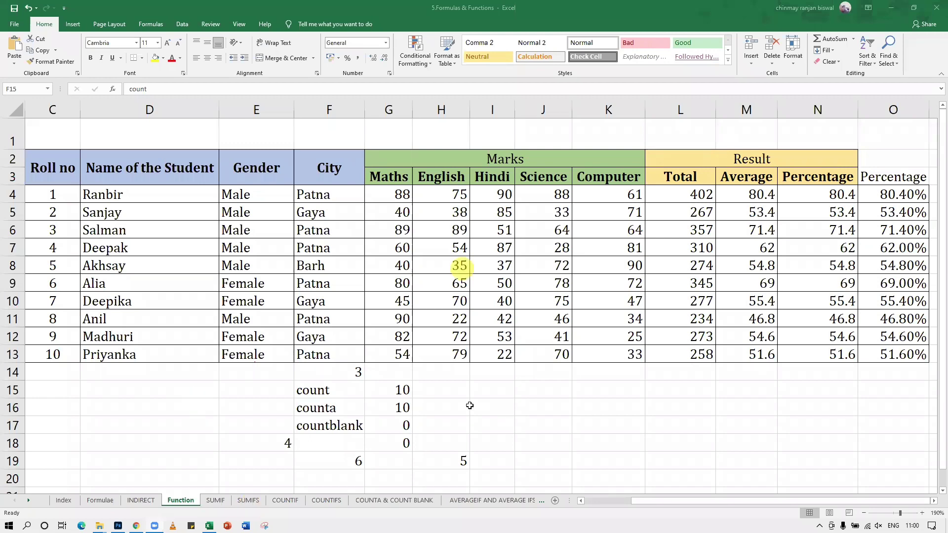
{"action": "left_click", "coordinate": [423, 242]}
{"action": "left_click", "coordinate": [406, 324]}
{"action": "left_click", "coordinate": [402, 370]}
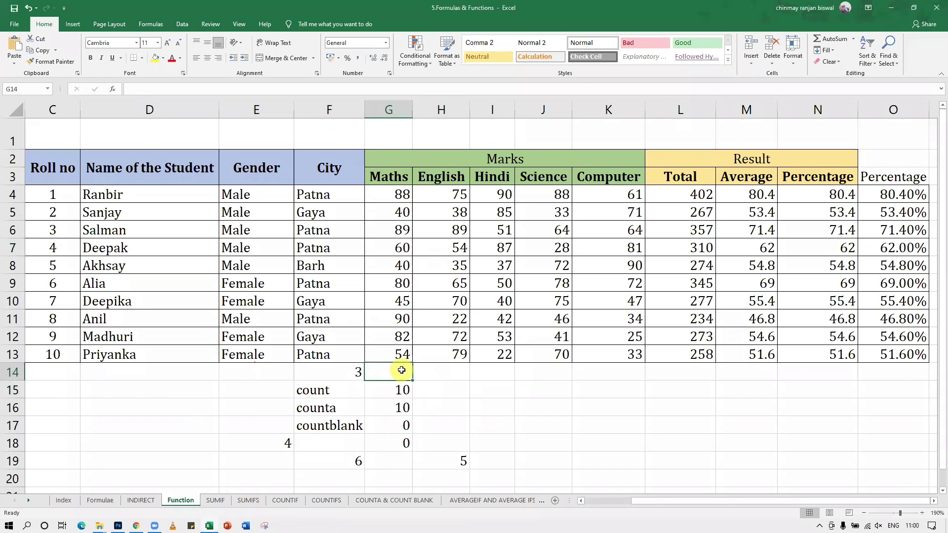
{"action": "left_click", "coordinate": [374, 267]}
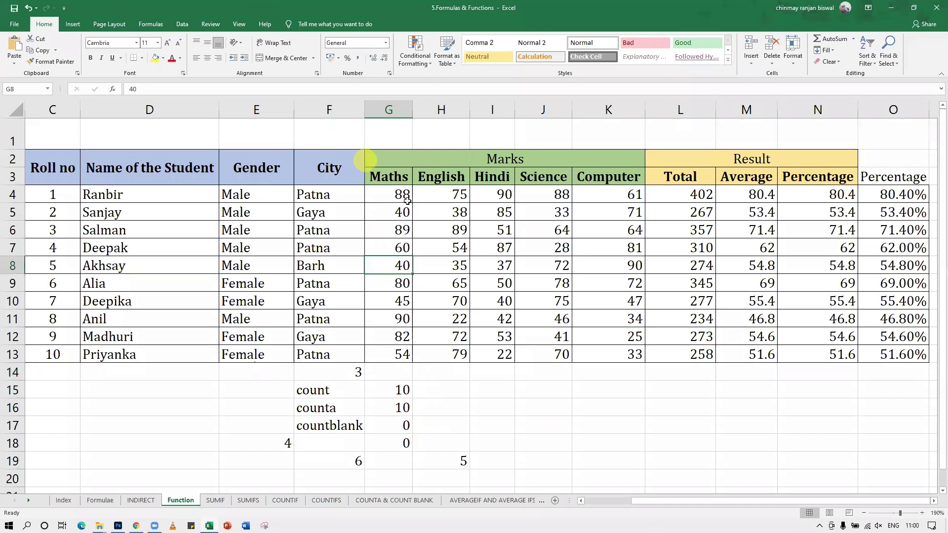
{"action": "left_click_drag", "start_coordinate": [408, 200], "coordinate": [587, 325]}
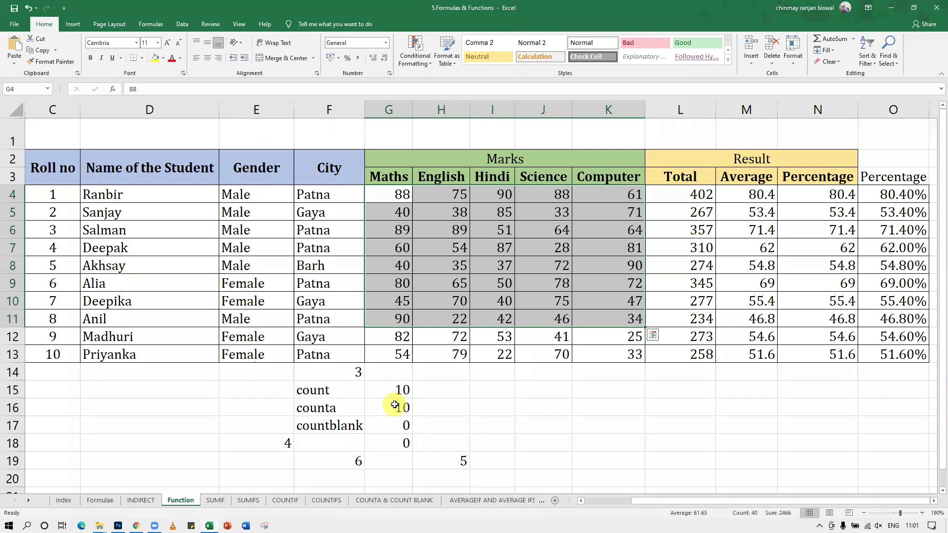
{"action": "left_click", "coordinate": [355, 377]}
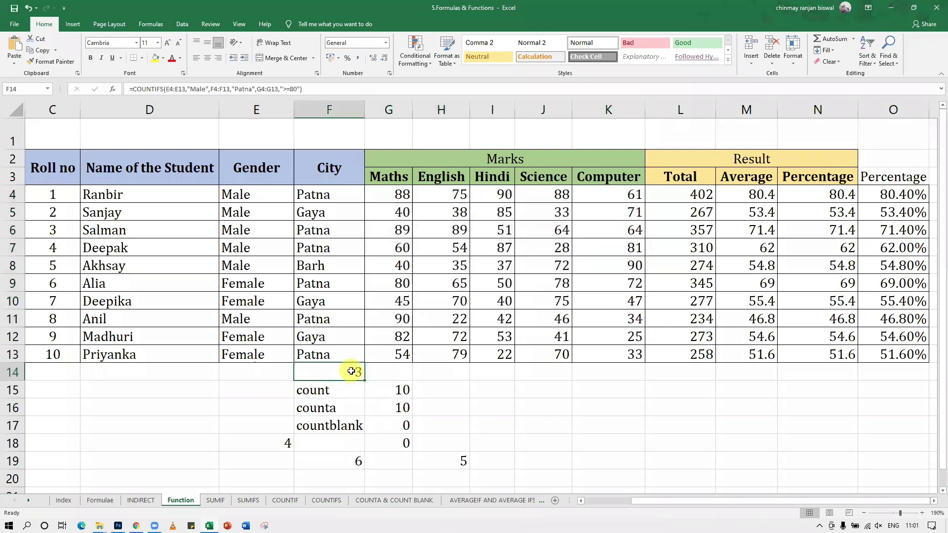
{"action": "left_click", "coordinate": [434, 289]}
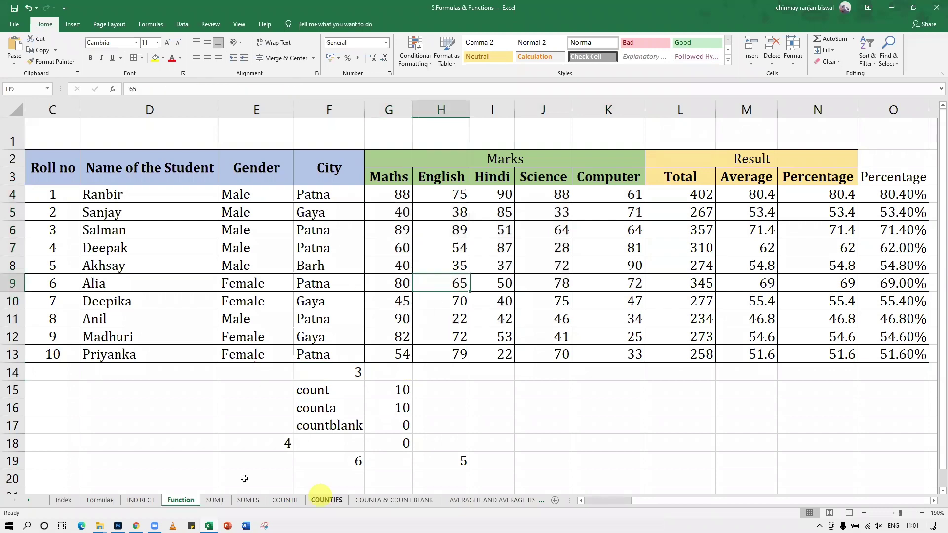
Open the COUNTIF sheet and examine the transaction table's date, transaction type, debit/credit and amount columns.
{"action": "left_click", "coordinate": [286, 500]}
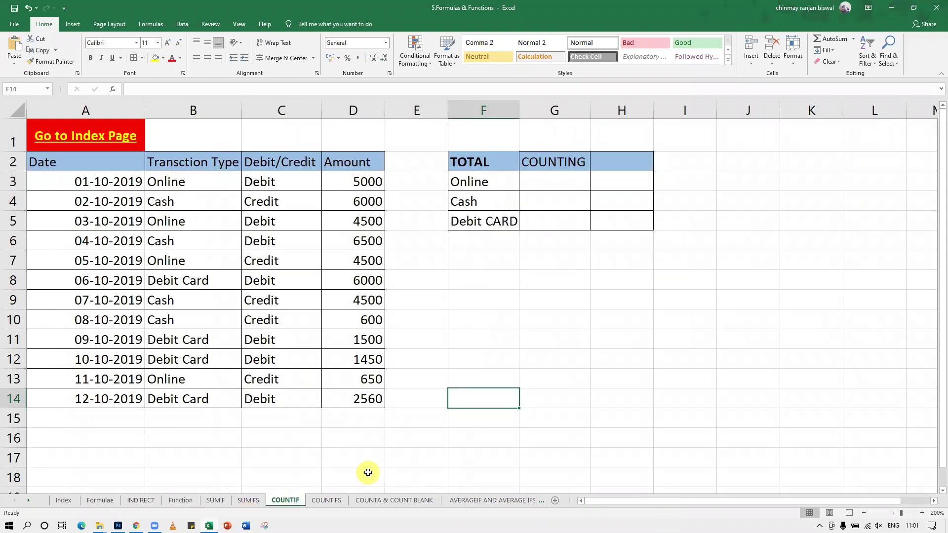
{"action": "left_click", "coordinate": [81, 161]}
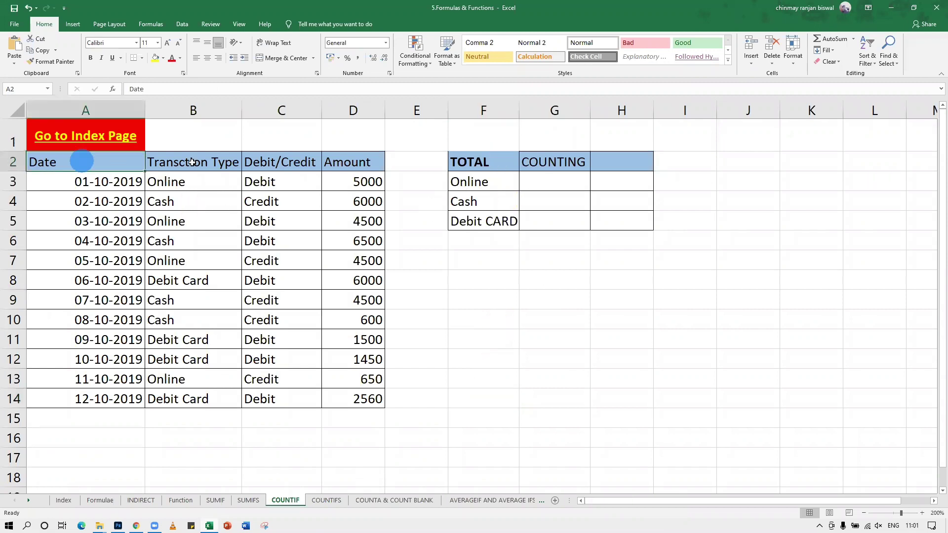
{"action": "left_click_drag", "start_coordinate": [192, 163], "coordinate": [358, 391]}
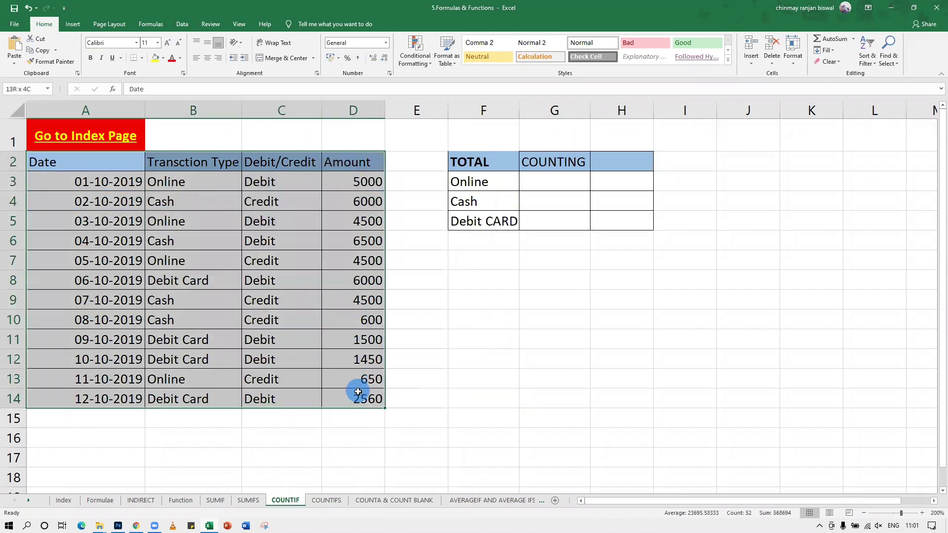
{"action": "left_click", "coordinate": [445, 417]}
{"action": "left_click", "coordinate": [88, 180]}
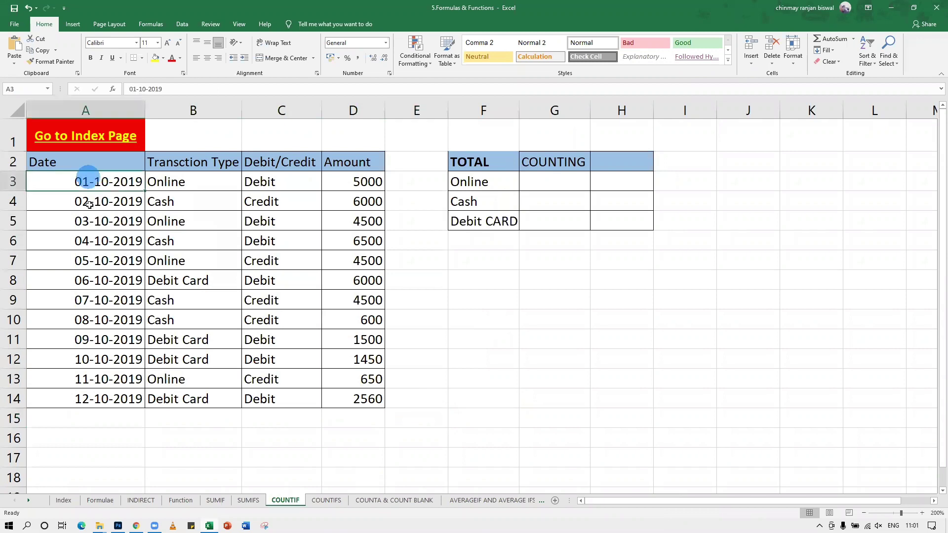
{"action": "left_click_drag", "start_coordinate": [89, 204], "coordinate": [98, 375]}
{"action": "left_click_drag", "start_coordinate": [187, 165], "coordinate": [195, 384]}
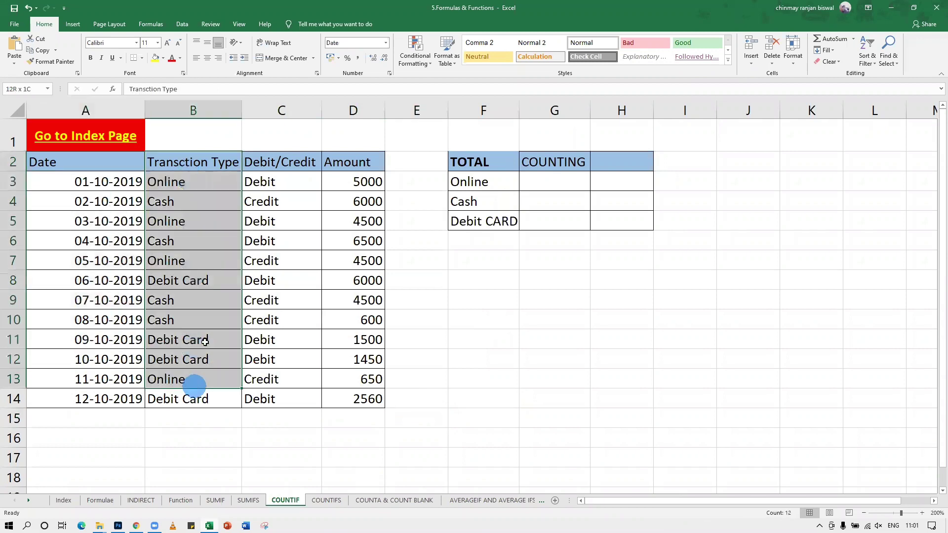
{"action": "left_click_drag", "start_coordinate": [271, 160], "coordinate": [288, 395]}
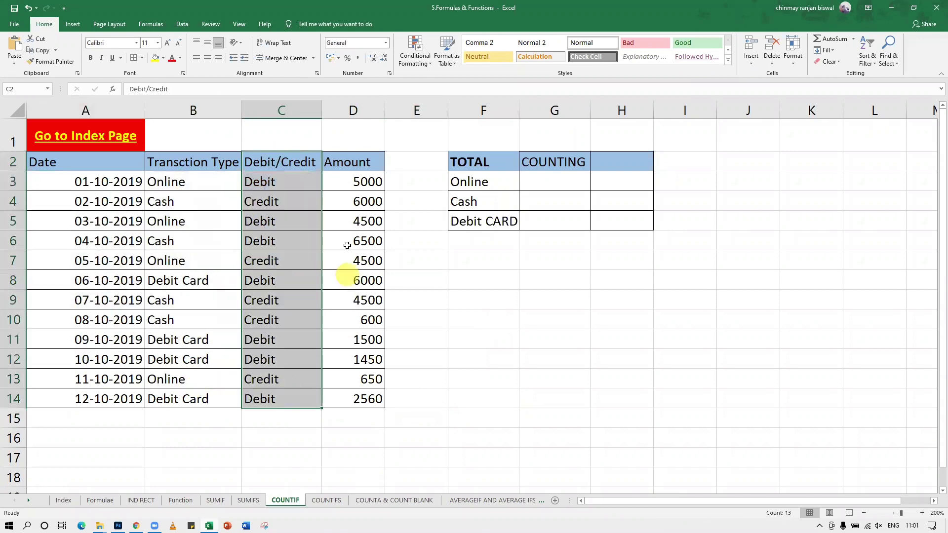
{"action": "left_click_drag", "start_coordinate": [348, 164], "coordinate": [355, 405]}
{"action": "left_click", "coordinate": [430, 340]}
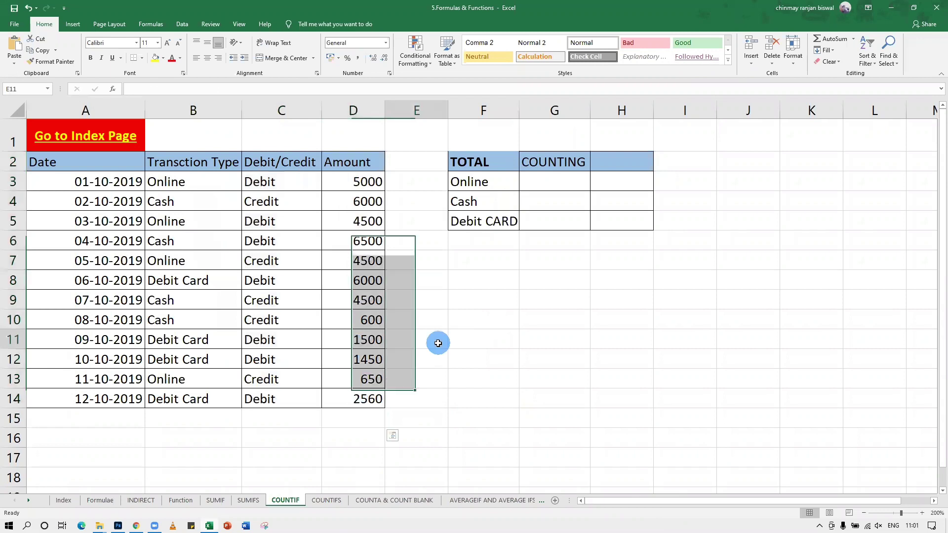
Review the Online, Cash and Debit CARD labels in the counting table beside the transactions.
{"action": "left_click", "coordinate": [541, 179]}
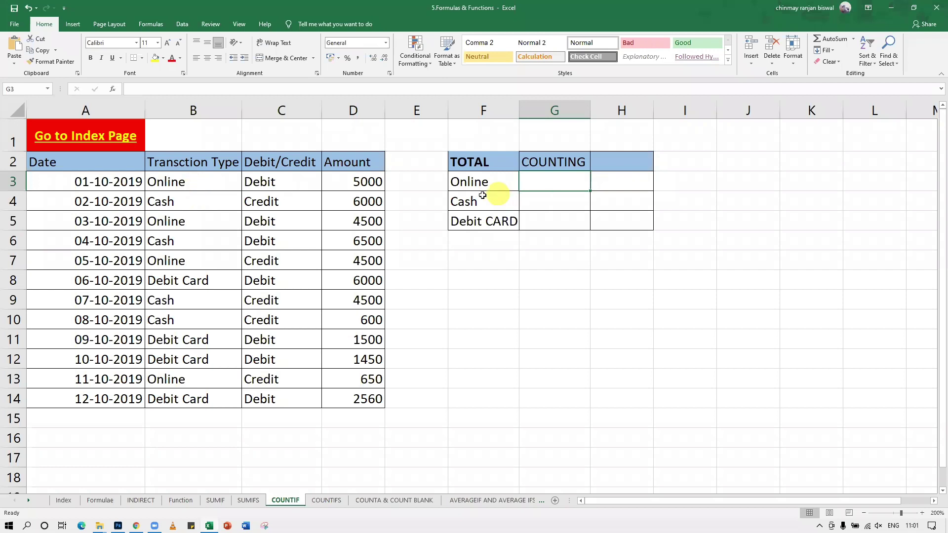
{"action": "left_click", "coordinate": [477, 201]}
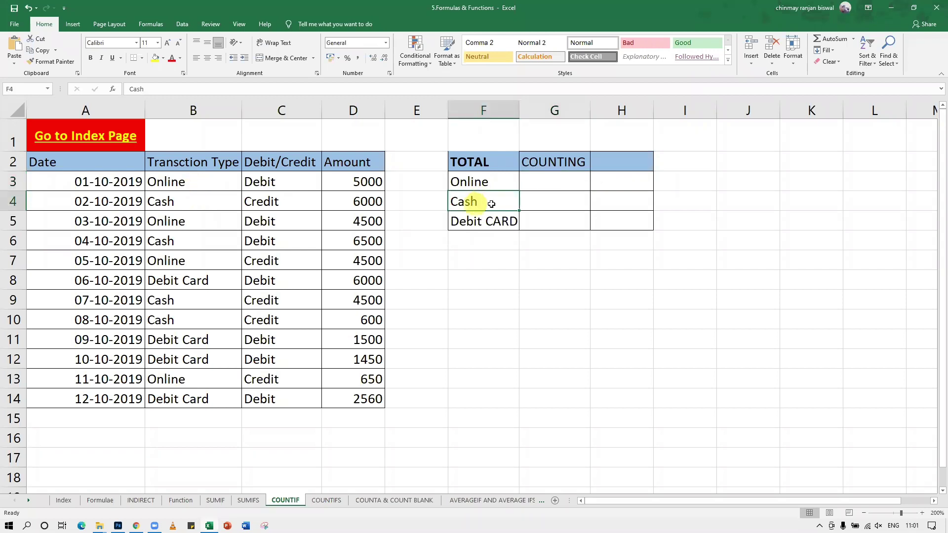
{"action": "left_click", "coordinate": [457, 218]}
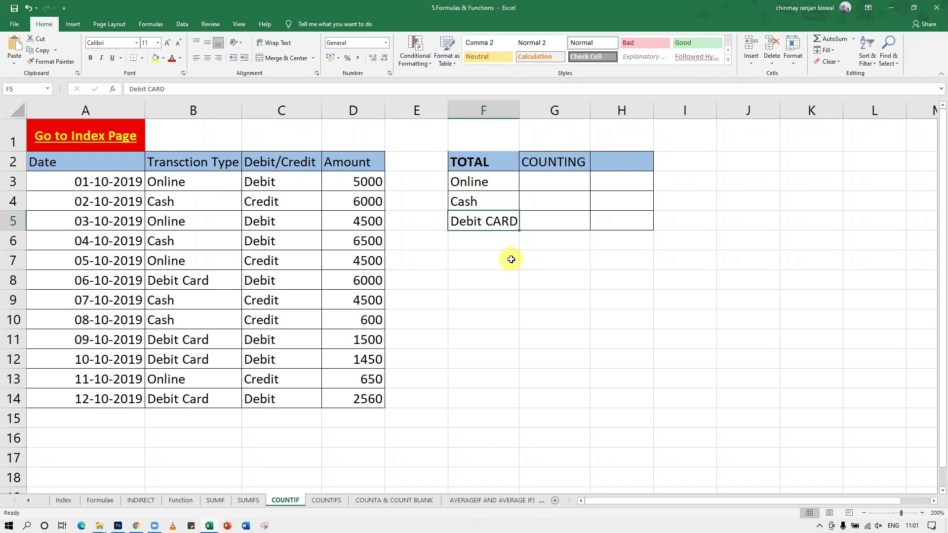
Enter a COUNTIF formula in G3 that counts the Online transactions, using range B3:B14 and cell F3 as the criterion.
{"action": "left_click", "coordinate": [541, 179]}
{"action": "type", "text": "="}
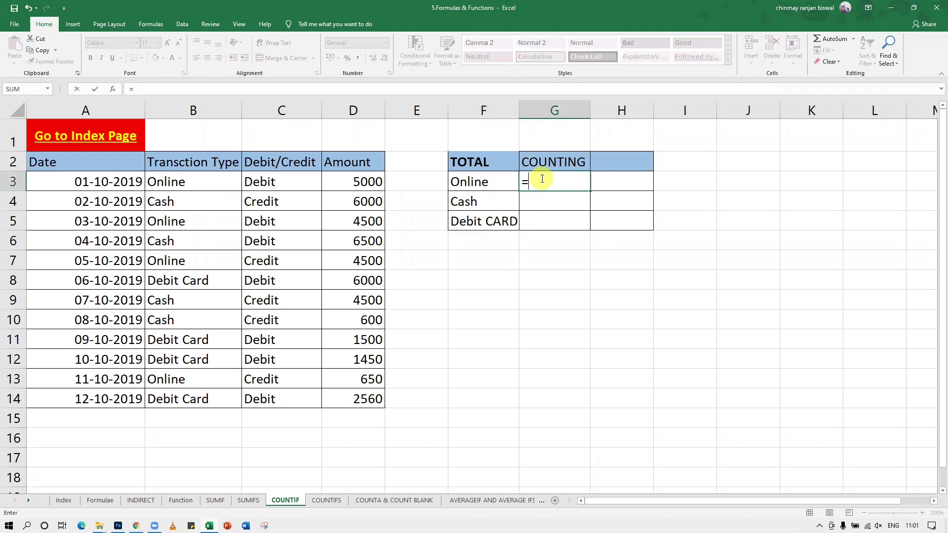
{"action": "type", "text": "coun"}
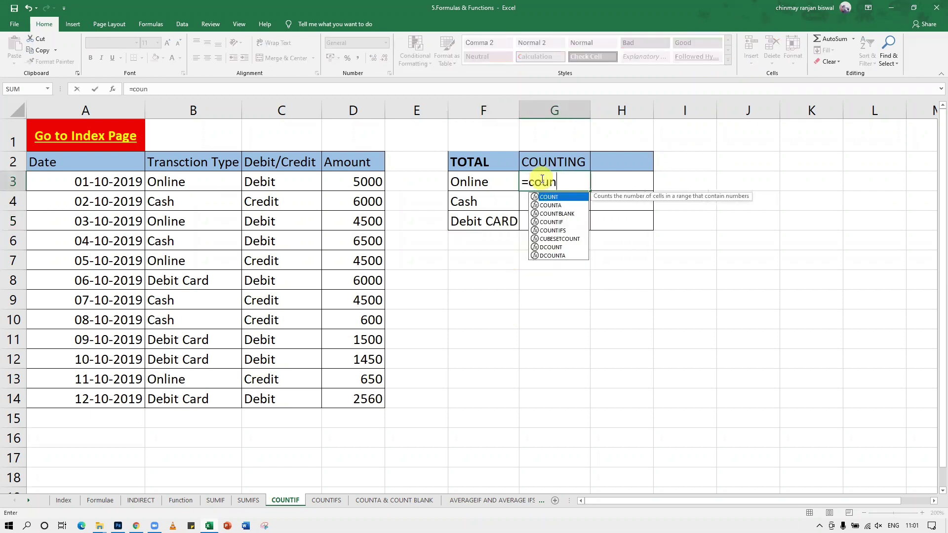
{"action": "type", "text": "tif("}
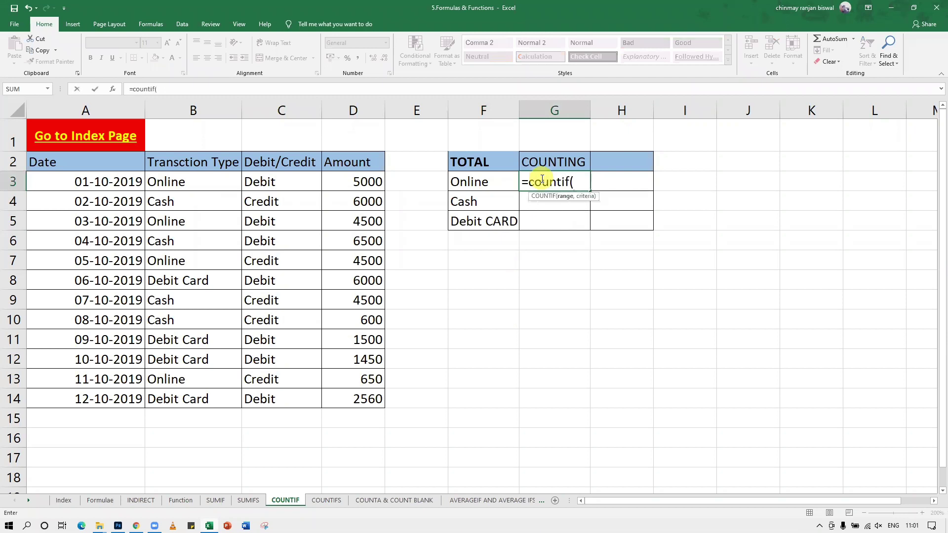
{"action": "left_click_drag", "start_coordinate": [206, 180], "coordinate": [194, 390]}
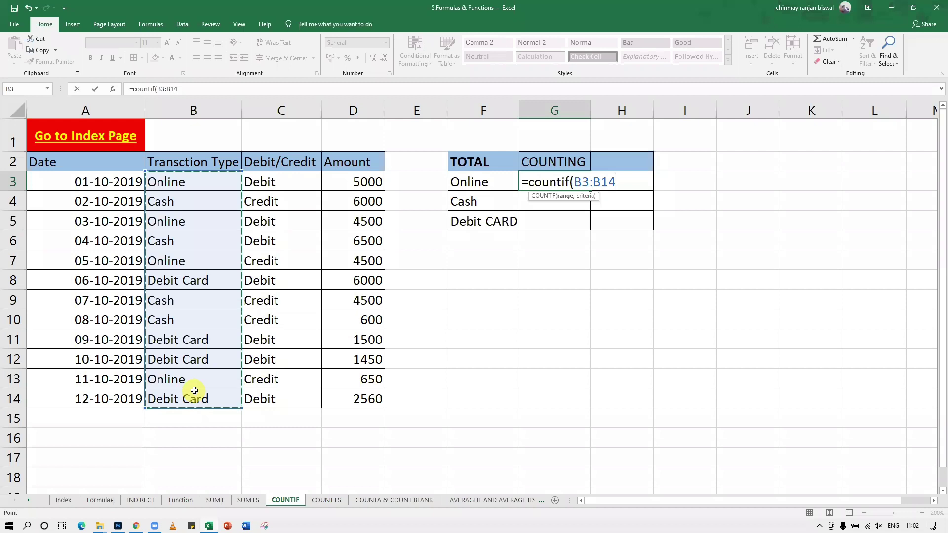
{"action": "type", "text": ","}
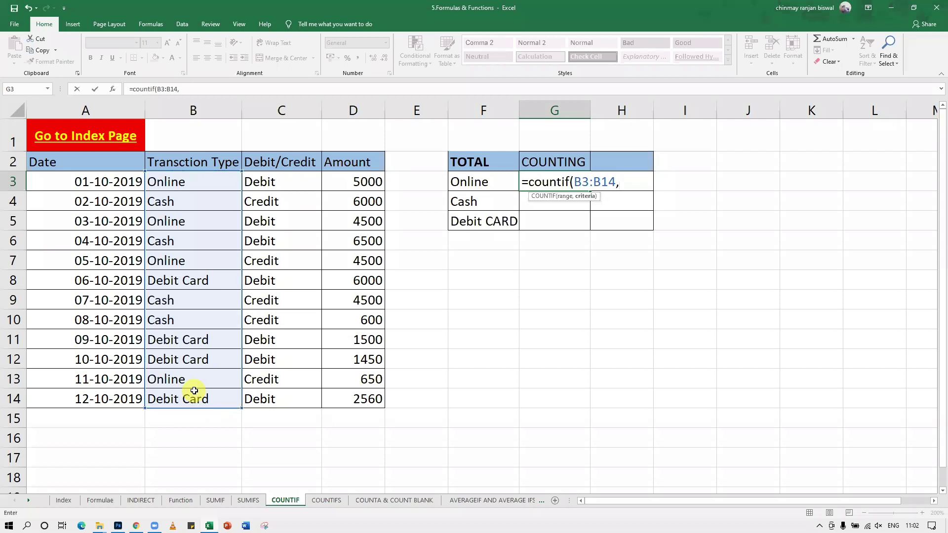
{"action": "type", "text": "\""}
{"action": "key", "text": "BackSpace"}
{"action": "left_click", "coordinate": [460, 185]}
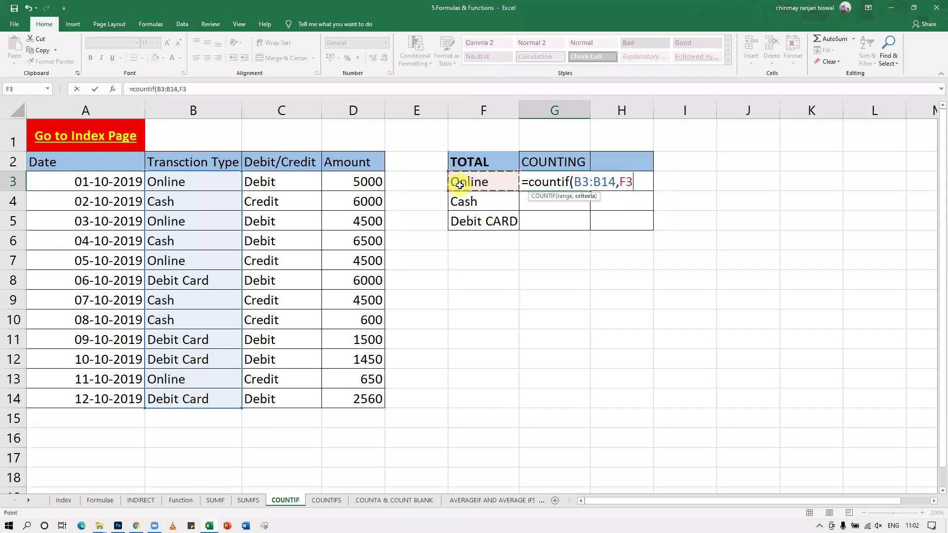
{"action": "type", "text": ")"}
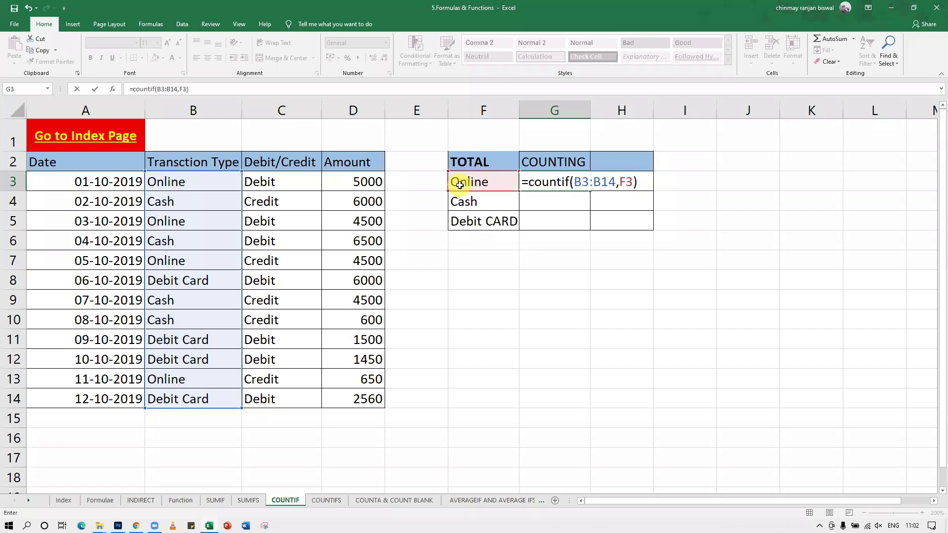
{"action": "key", "text": "Return"}
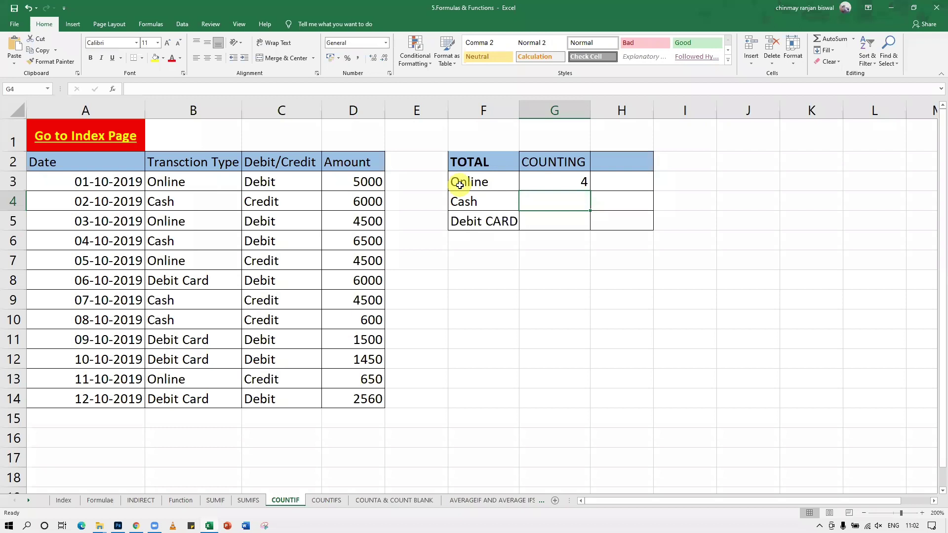
Examine the COUNTIF formula in G3 and the Cash and Debit CARD labels in F4 and F5.
{"action": "double_click", "coordinate": [566, 183]}
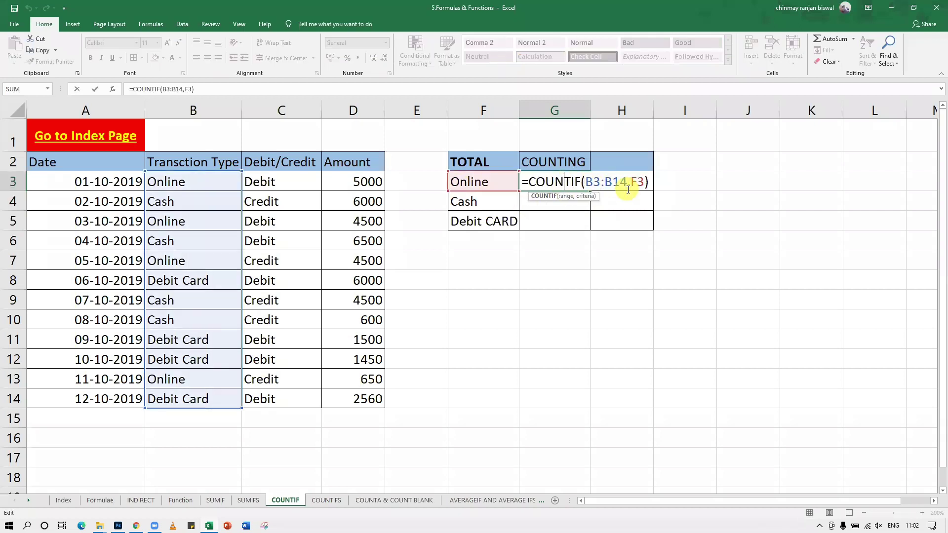
{"action": "left_click", "coordinate": [569, 257]}
{"action": "left_click", "coordinate": [569, 176]}
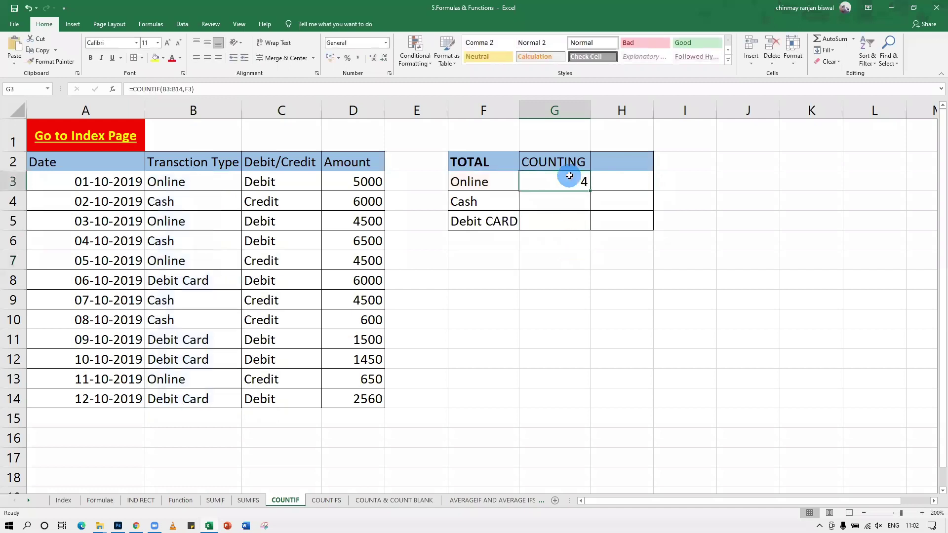
{"action": "left_click", "coordinate": [472, 203]}
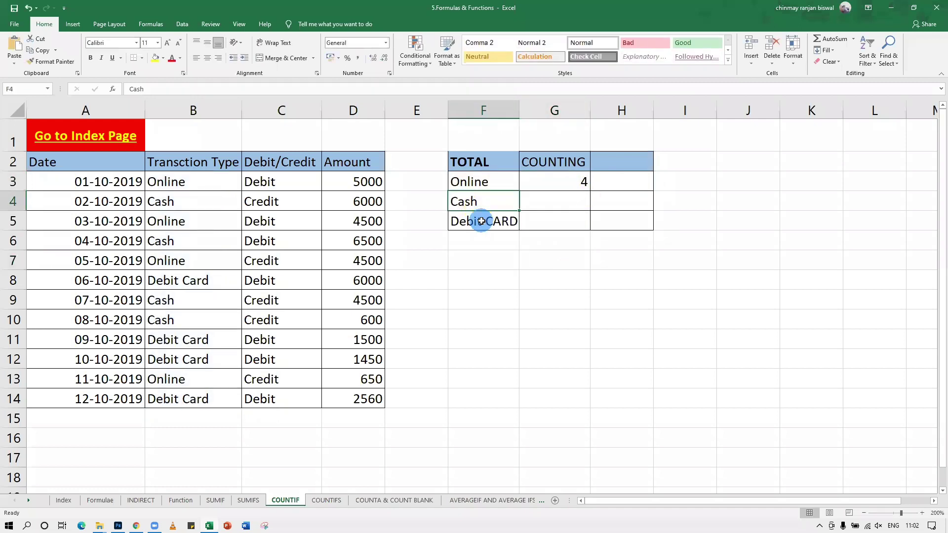
{"action": "left_click", "coordinate": [483, 224]}
{"action": "left_click", "coordinate": [568, 184]}
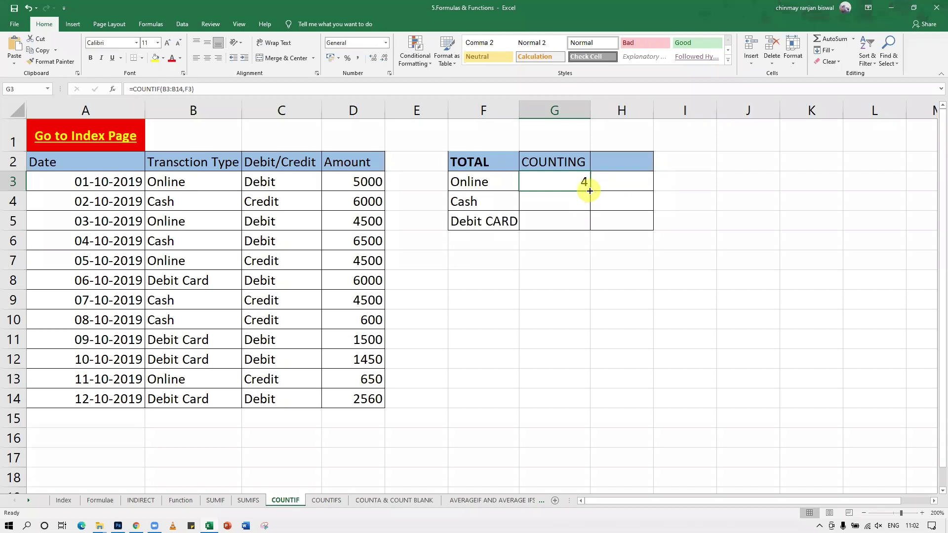
{"action": "left_click", "coordinate": [255, 504]}
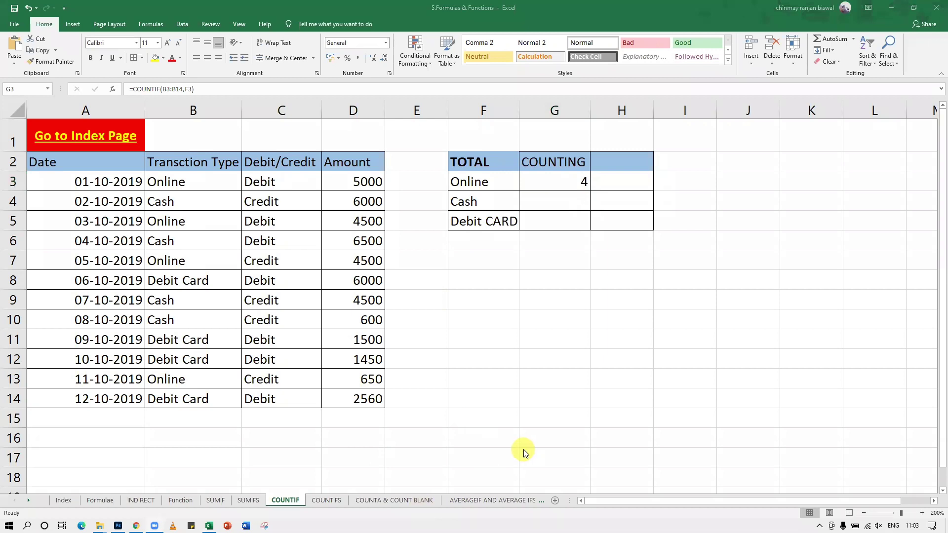
{"action": "left_click", "coordinate": [511, 397]}
{"action": "left_click", "coordinate": [503, 339]}
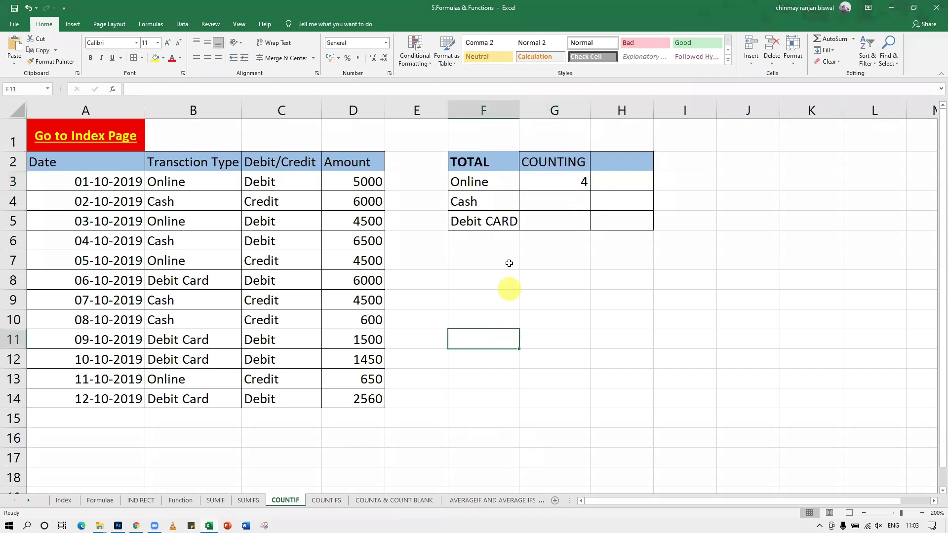
{"action": "left_click", "coordinate": [509, 269]}
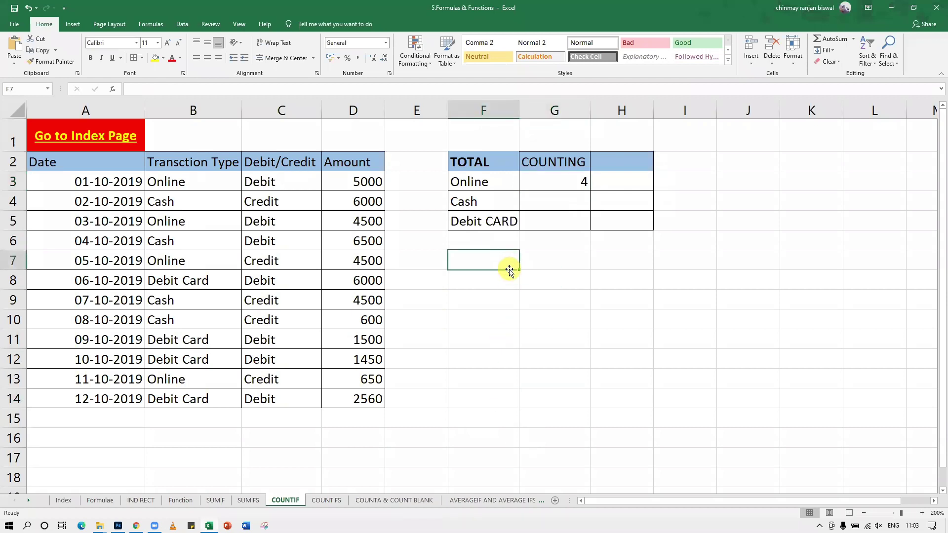
{"action": "left_click", "coordinate": [505, 294]}
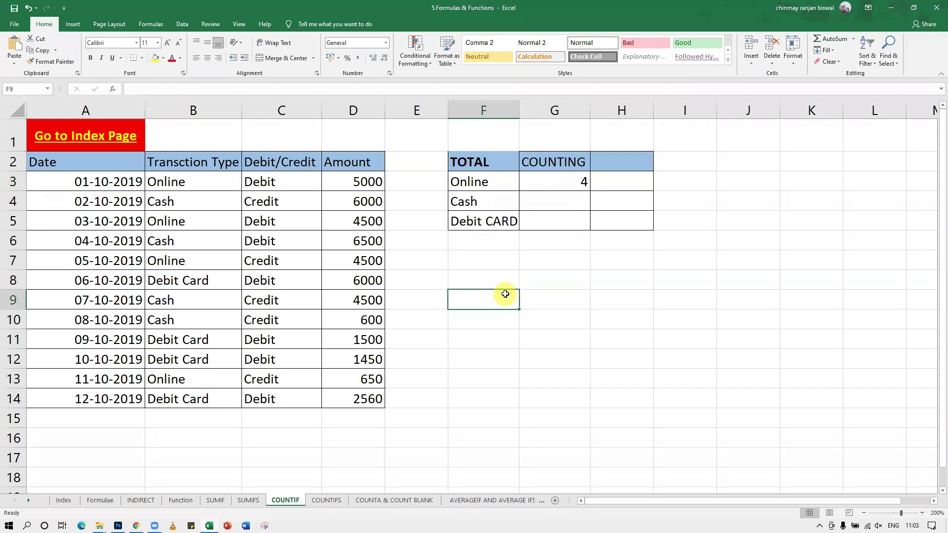
{"action": "left_click", "coordinate": [491, 321]}
{"action": "left_click", "coordinate": [478, 358]}
{"action": "left_click", "coordinate": [433, 372]}
{"action": "left_click", "coordinate": [428, 336]}
{"action": "left_click", "coordinate": [441, 297]}
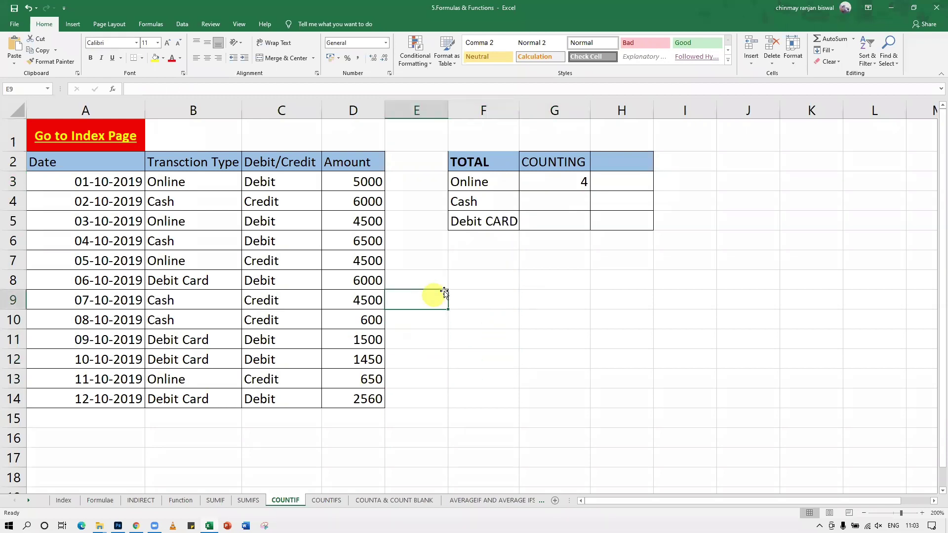
{"action": "left_click", "coordinate": [475, 279]}
{"action": "left_click", "coordinate": [479, 262]}
{"action": "left_click", "coordinate": [480, 279]}
{"action": "left_click", "coordinate": [480, 300]}
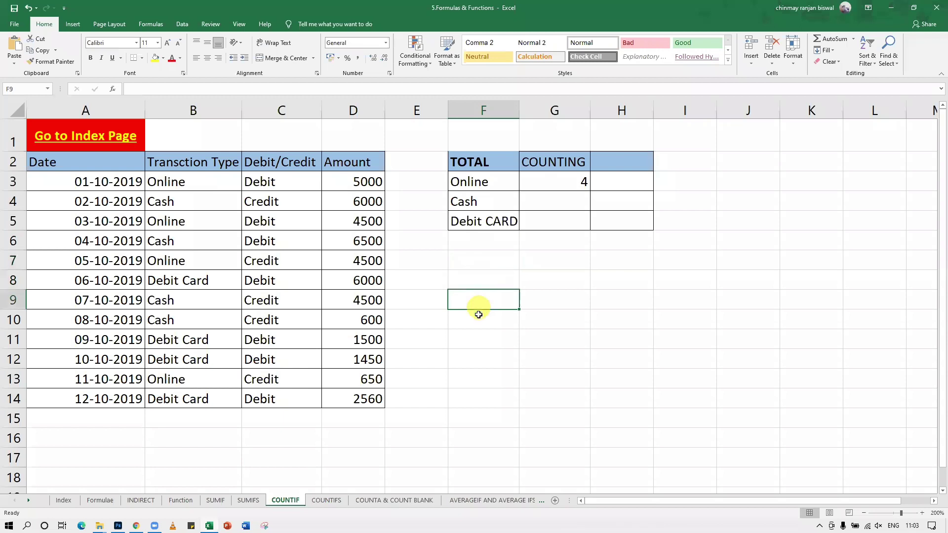
{"action": "left_click", "coordinate": [478, 319]}
{"action": "left_click", "coordinate": [475, 336]}
{"action": "left_click", "coordinate": [474, 358]}
{"action": "left_click", "coordinate": [474, 381]}
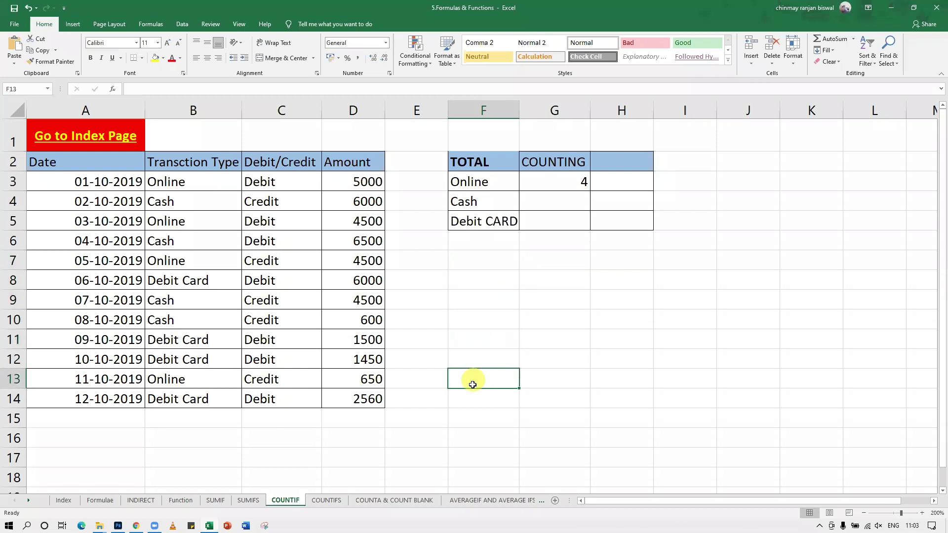
{"action": "left_click", "coordinate": [471, 395]}
{"action": "left_click", "coordinate": [473, 378]}
{"action": "left_click", "coordinate": [475, 359]}
{"action": "left_click", "coordinate": [476, 340]}
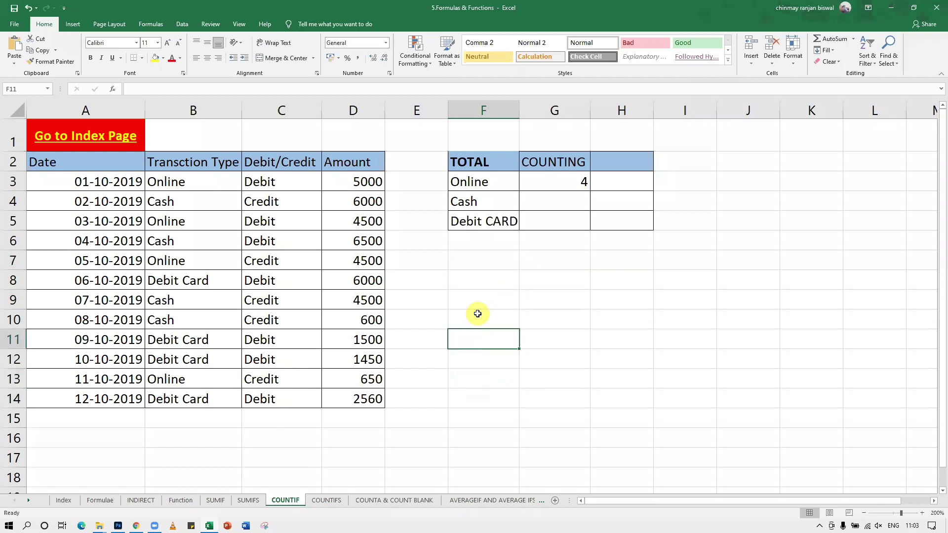
{"action": "left_click", "coordinate": [477, 318]}
{"action": "left_click", "coordinate": [483, 278]}
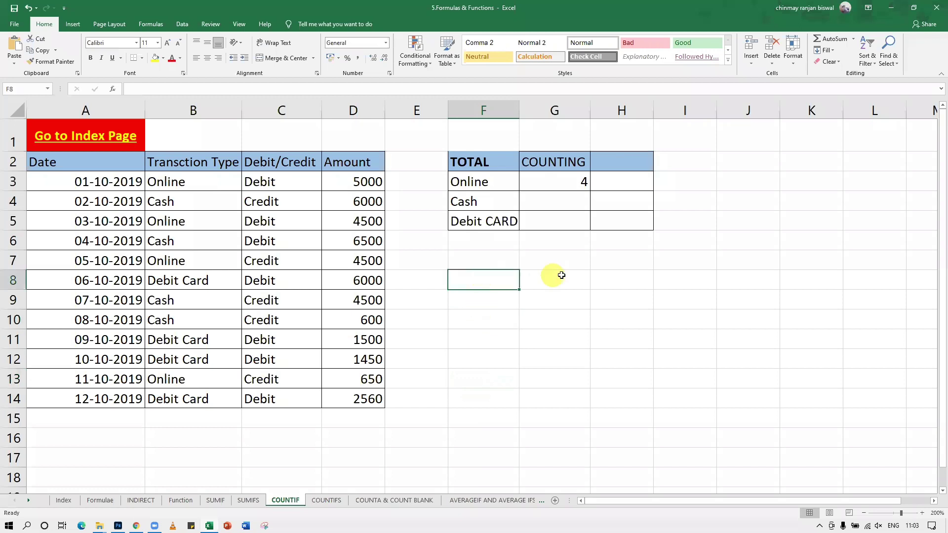
{"action": "left_click", "coordinate": [540, 300]}
{"action": "left_click", "coordinate": [543, 322]}
{"action": "left_click", "coordinate": [543, 357]}
{"action": "left_click", "coordinate": [496, 395]}
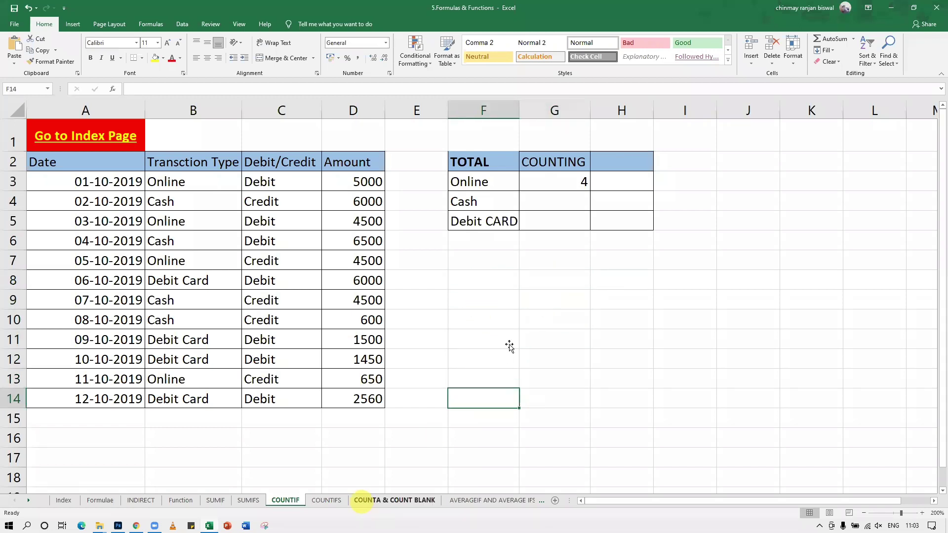
{"action": "left_click", "coordinate": [522, 283]}
{"action": "left_click", "coordinate": [491, 285]}
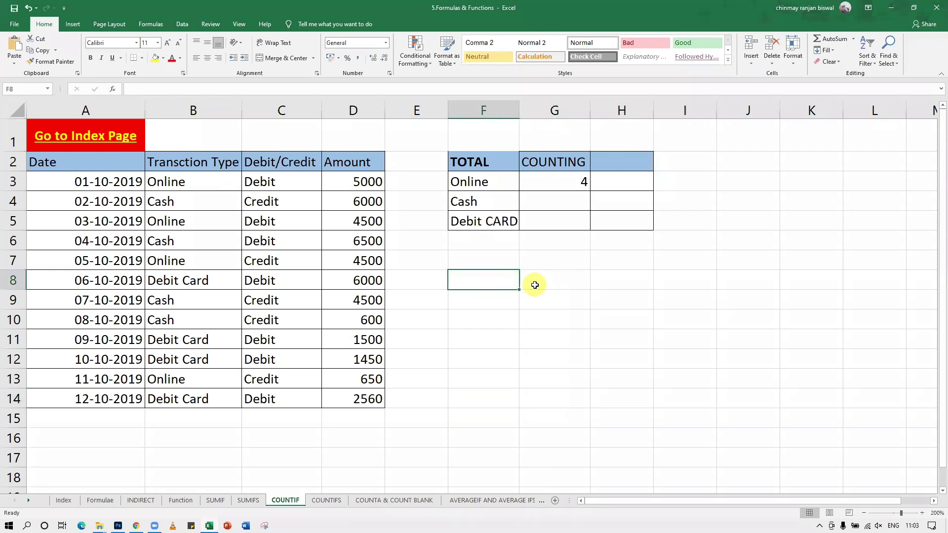
{"action": "left_click", "coordinate": [526, 299]}
{"action": "left_click", "coordinate": [508, 316]}
{"action": "left_click", "coordinate": [522, 322]}
{"action": "left_click", "coordinate": [524, 337]}
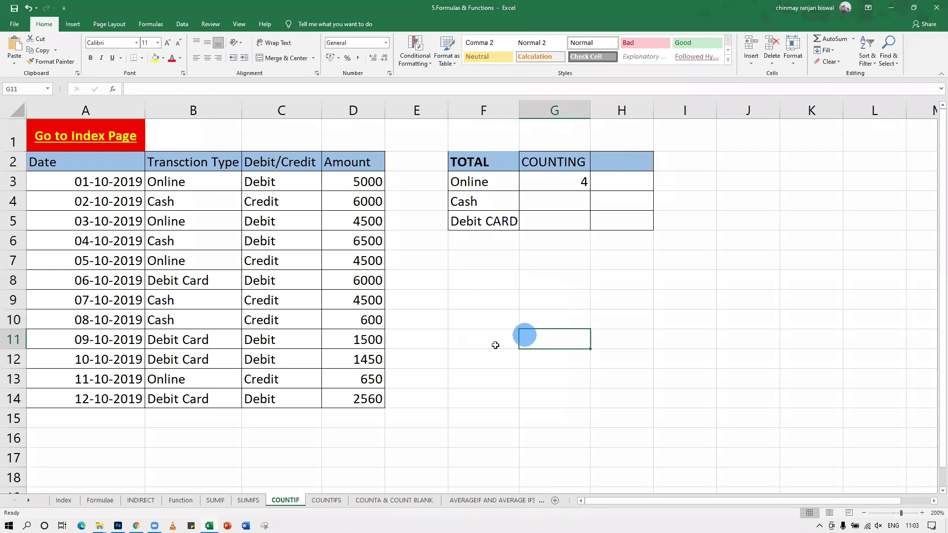
{"action": "left_click", "coordinate": [491, 341]}
{"action": "left_click", "coordinate": [536, 360]}
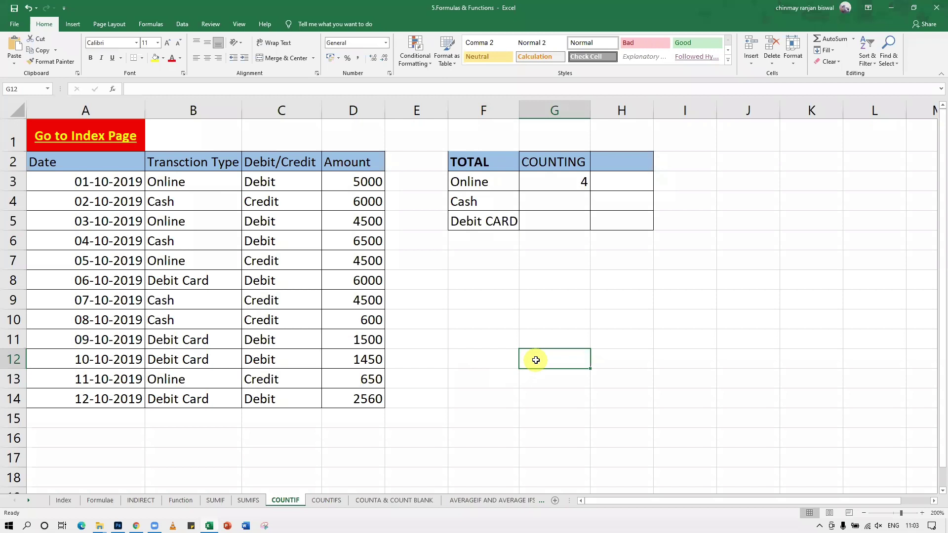
{"action": "left_click", "coordinate": [488, 301]}
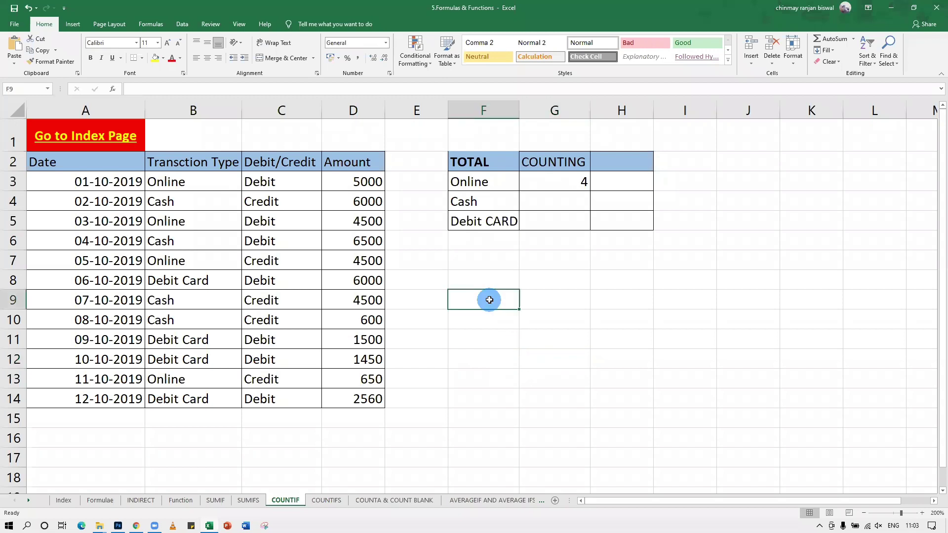
{"action": "left_click", "coordinate": [552, 301]}
{"action": "left_click", "coordinate": [617, 300]}
{"action": "left_click_drag", "start_coordinate": [493, 301], "coordinate": [628, 382]}
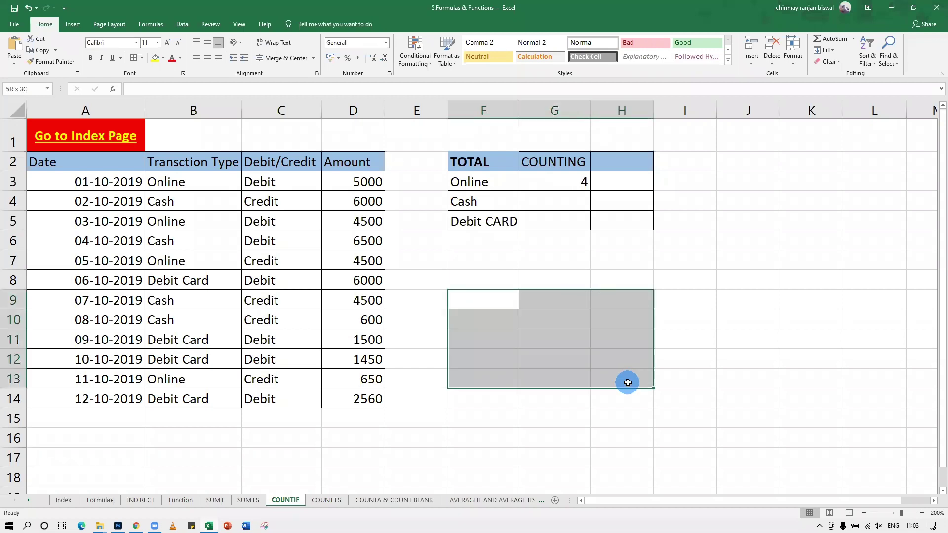
{"action": "left_click", "coordinate": [600, 401]}
{"action": "left_click", "coordinate": [474, 287]}
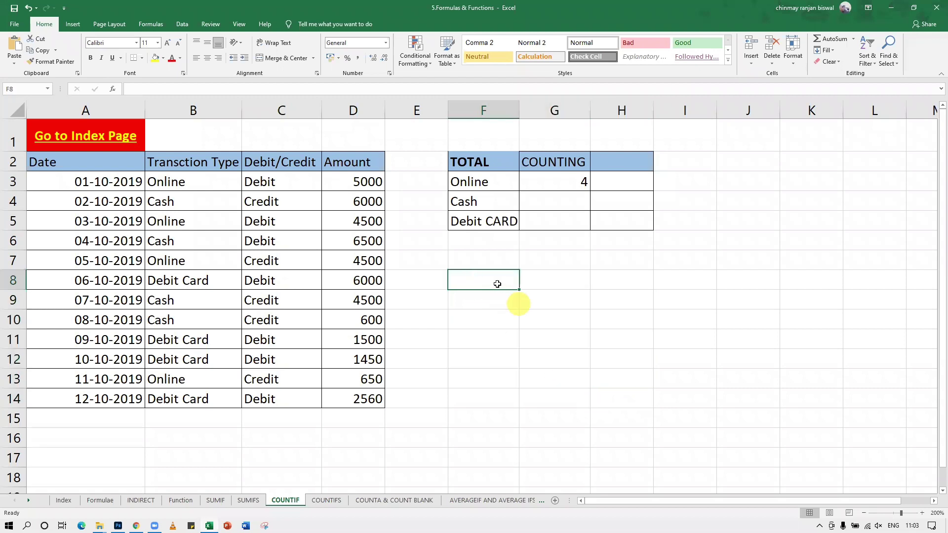
{"action": "left_click_drag", "start_coordinate": [495, 284], "coordinate": [620, 364]}
{"action": "left_click", "coordinate": [590, 379]}
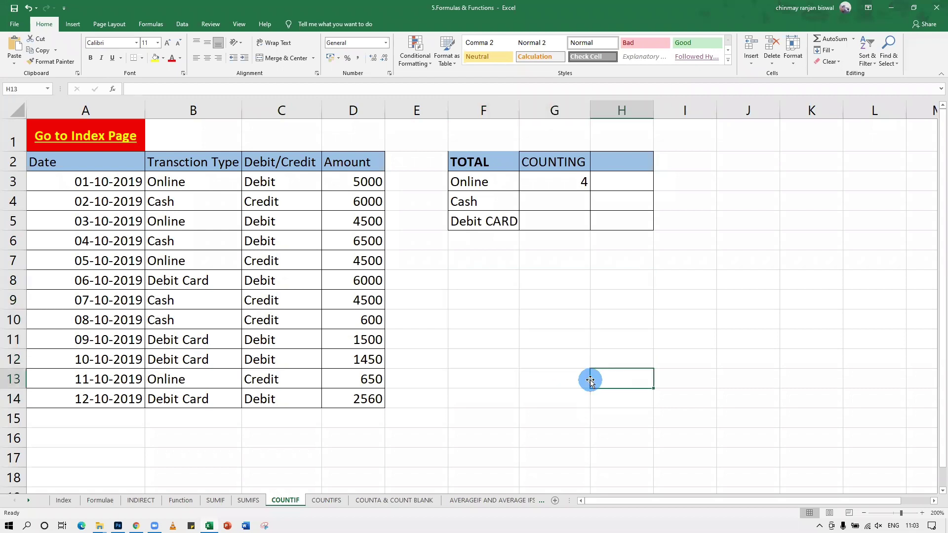
{"action": "left_click_drag", "start_coordinate": [499, 280], "coordinate": [597, 377]}
{"action": "left_click", "coordinate": [557, 376]}
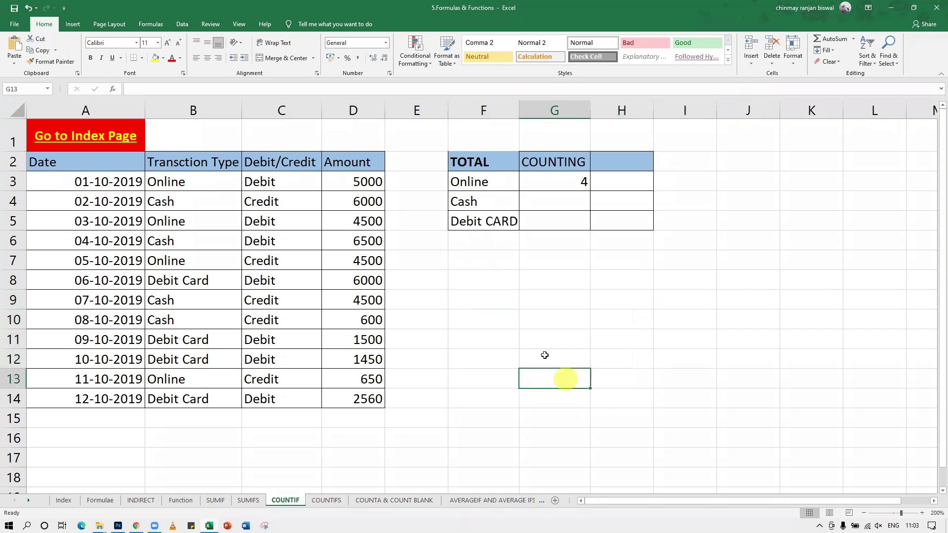
{"action": "left_click", "coordinate": [505, 287]}
{"action": "left_click_drag", "start_coordinate": [505, 288], "coordinate": [635, 372]}
{"action": "left_click", "coordinate": [586, 395]}
{"action": "left_click_drag", "start_coordinate": [492, 288], "coordinate": [613, 377]}
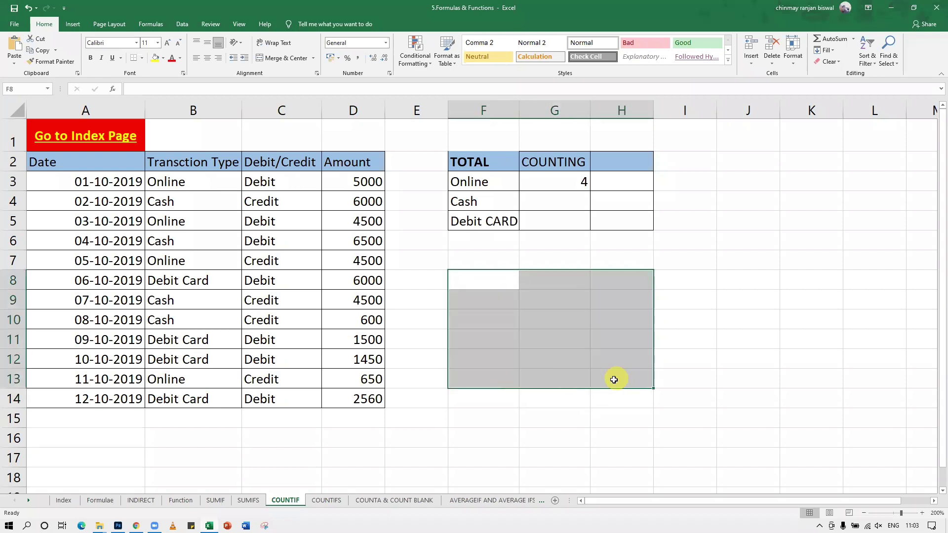
{"action": "left_click", "coordinate": [576, 409]}
{"action": "left_click_drag", "start_coordinate": [489, 280], "coordinate": [611, 380]}
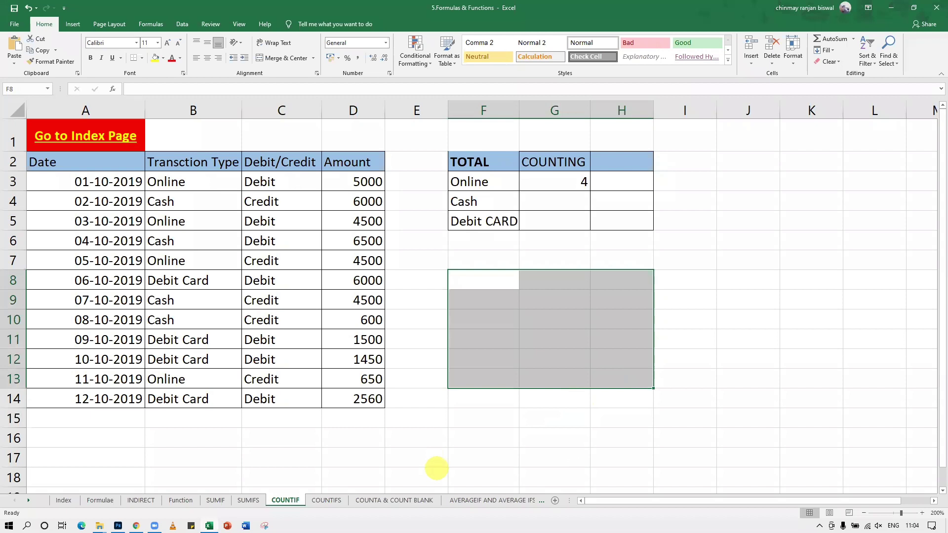
Enter the note "hold 5 minutes guys" in cell F13 below the counting table.
{"action": "left_click", "coordinate": [494, 371]}
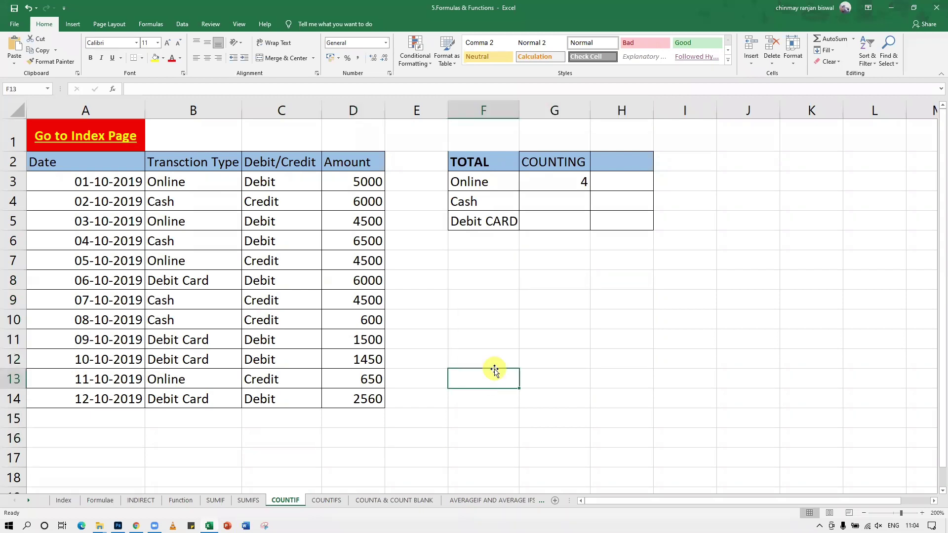
{"action": "type", "text": "hold"}
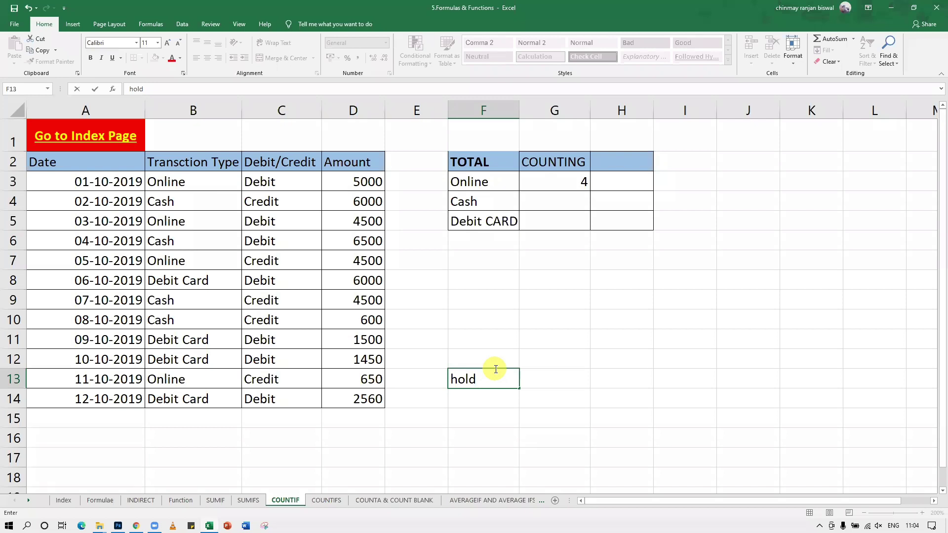
{"action": "type", "text": " 5 minutes guys"}
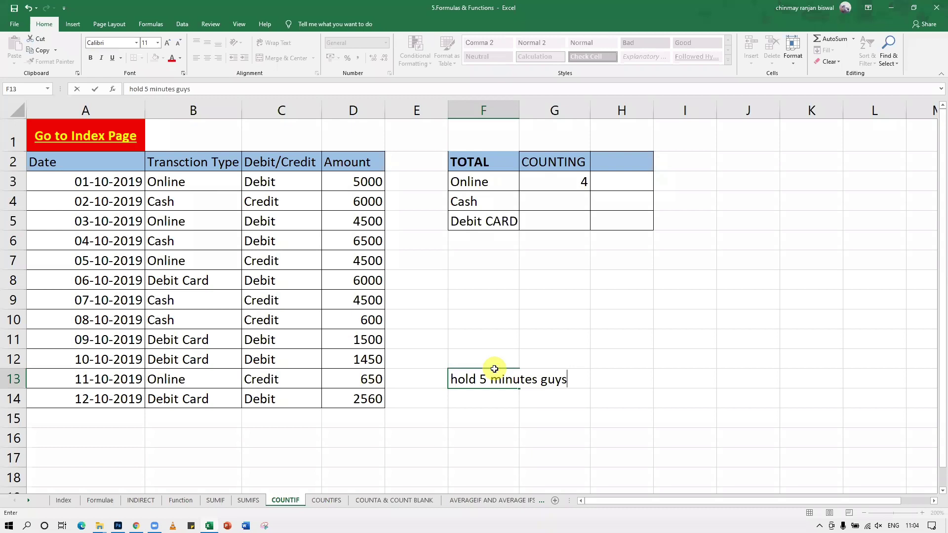
{"action": "key", "text": "Return"}
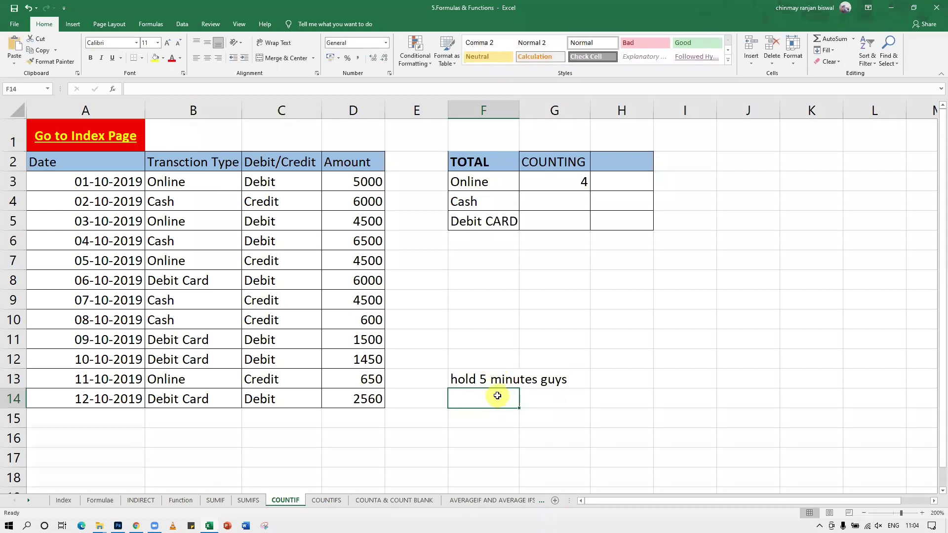
{"action": "left_click", "coordinate": [499, 380]}
{"action": "left_click", "coordinate": [498, 402]}
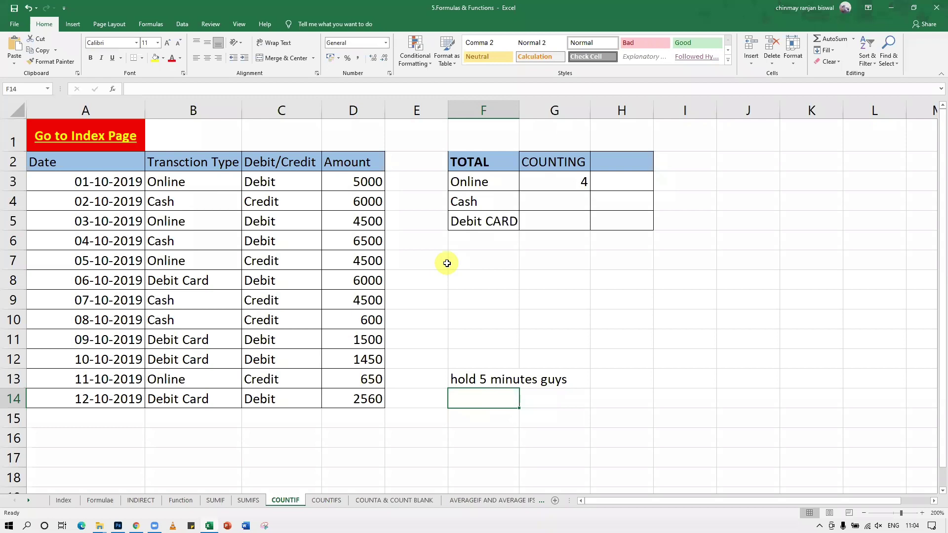
{"action": "left_click", "coordinate": [484, 335]}
{"action": "left_click", "coordinate": [484, 381]}
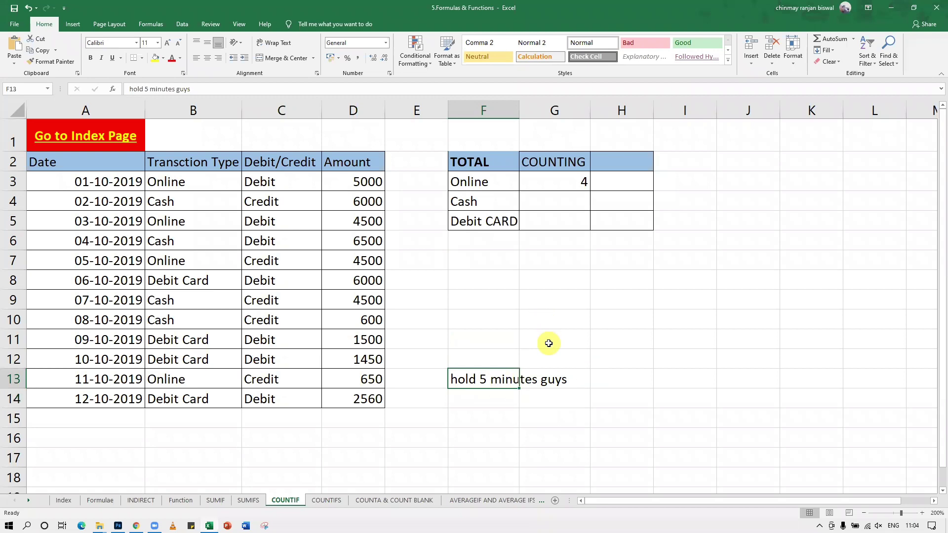
{"action": "left_click", "coordinate": [478, 416]}
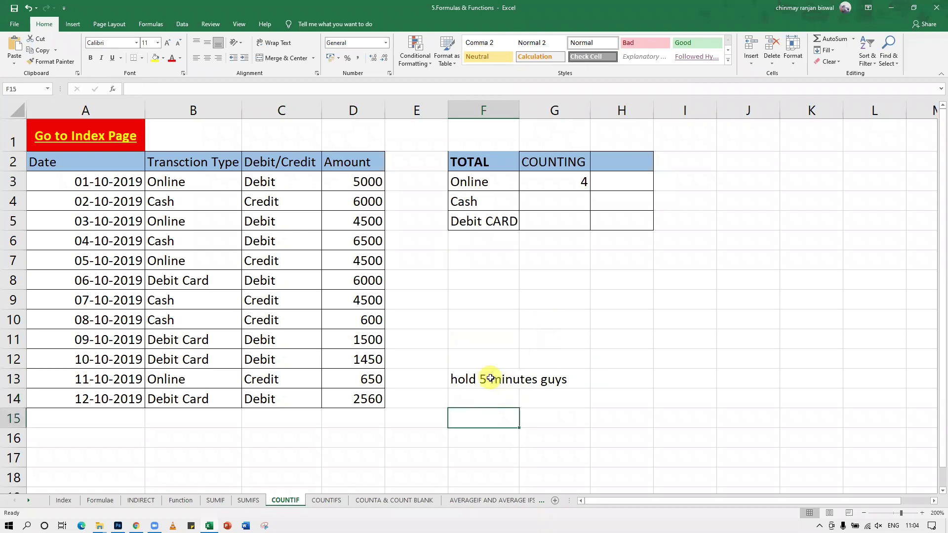
{"action": "left_click", "coordinate": [487, 378]}
{"action": "key", "text": "Right"}
{"action": "left_click", "coordinate": [495, 387]}
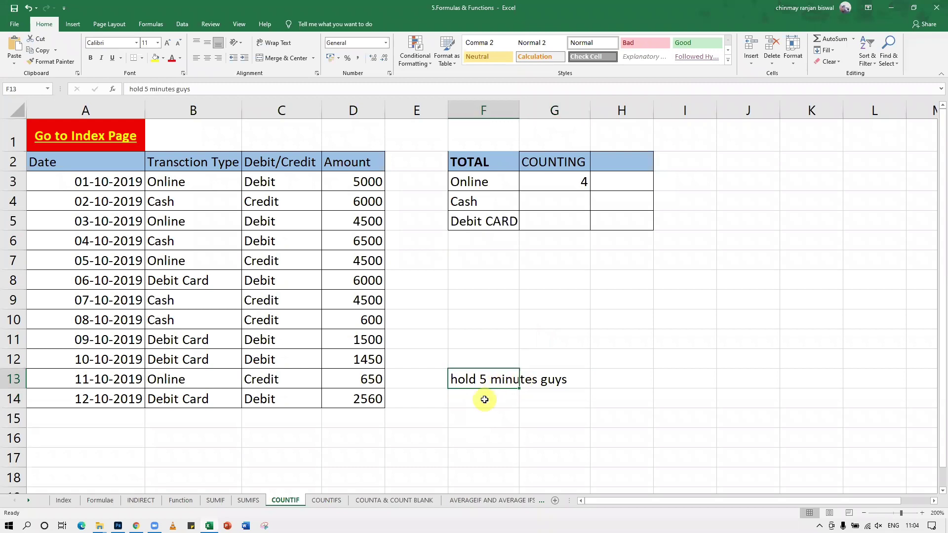
{"action": "left_click", "coordinate": [486, 400]}
{"action": "left_click", "coordinate": [493, 359]}
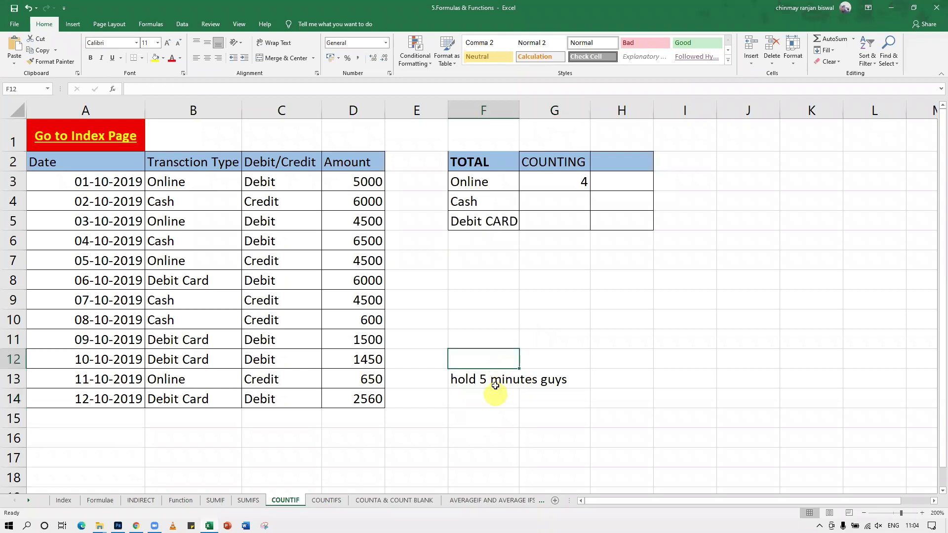
{"action": "left_click", "coordinate": [536, 371]}
{"action": "left_click", "coordinate": [487, 383]}
{"action": "left_click", "coordinate": [484, 395]}
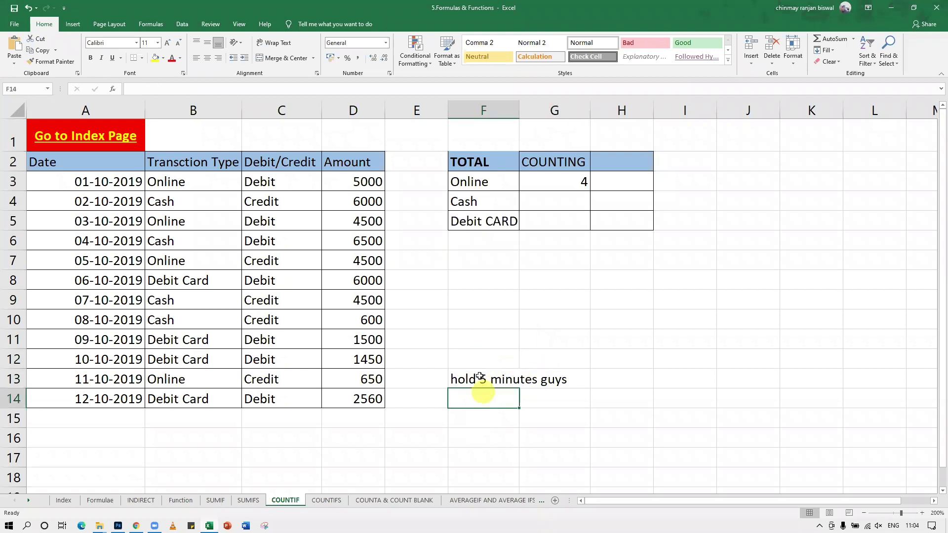
Autofit the width of column F so the F13 note fits inside its cell.
{"action": "left_click", "coordinate": [495, 373]}
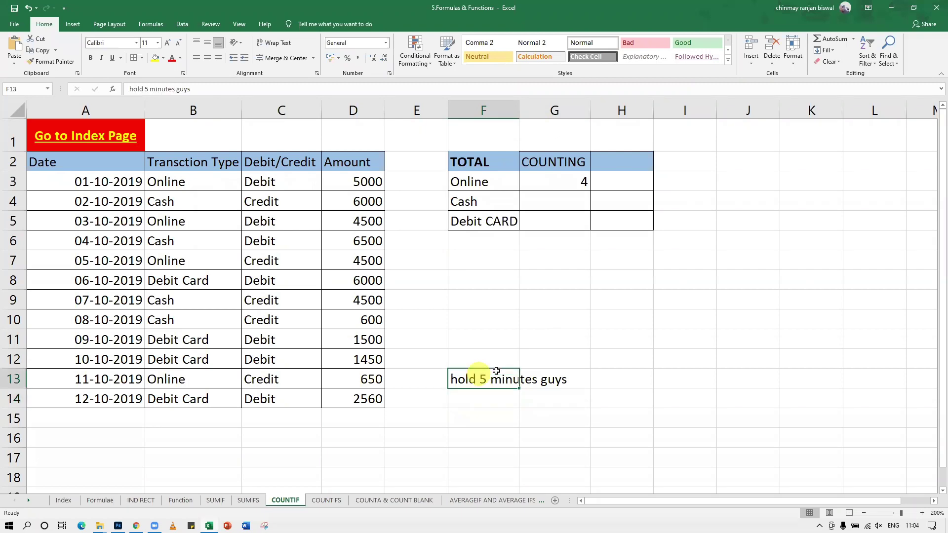
{"action": "double_click", "coordinate": [518, 110]}
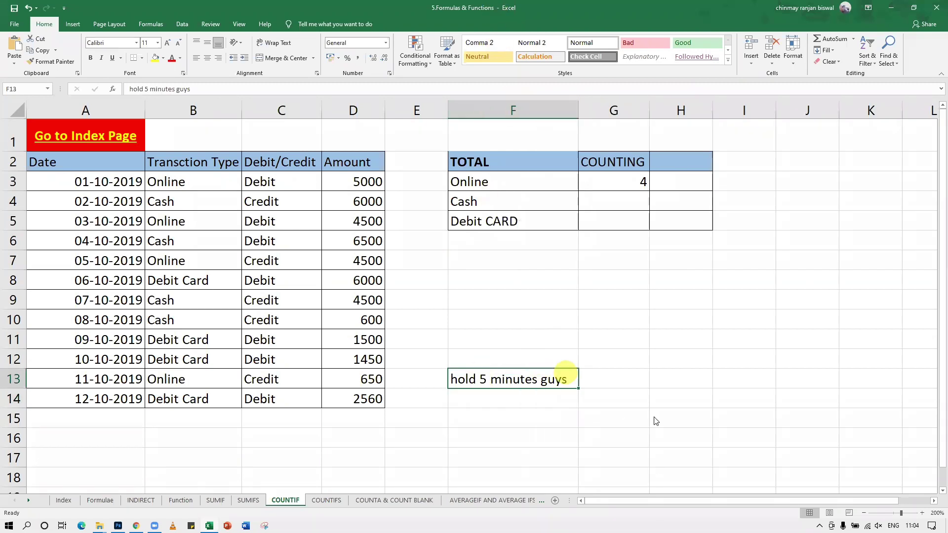
{"action": "left_click", "coordinate": [604, 337]}
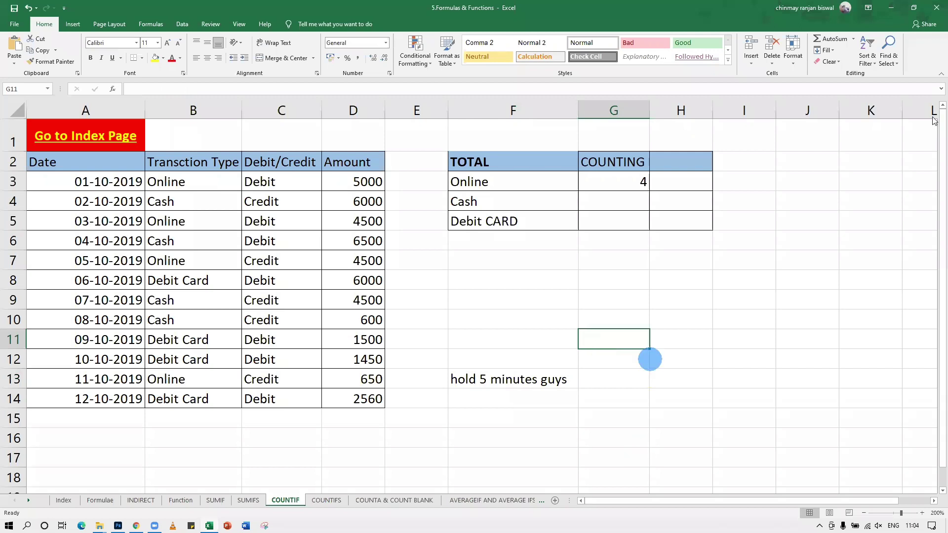
{"action": "left_click", "coordinate": [549, 383]}
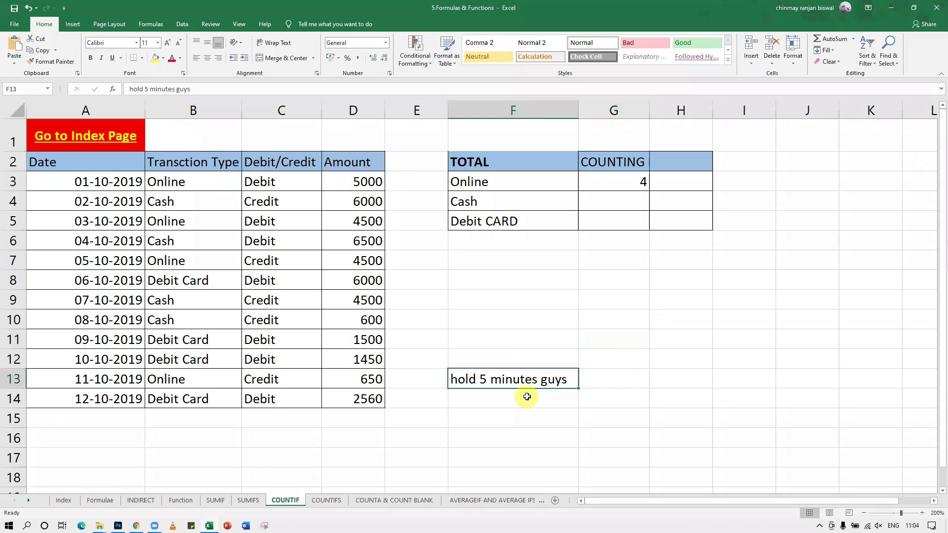
{"action": "left_click", "coordinate": [502, 393]}
{"action": "left_click", "coordinate": [502, 383]}
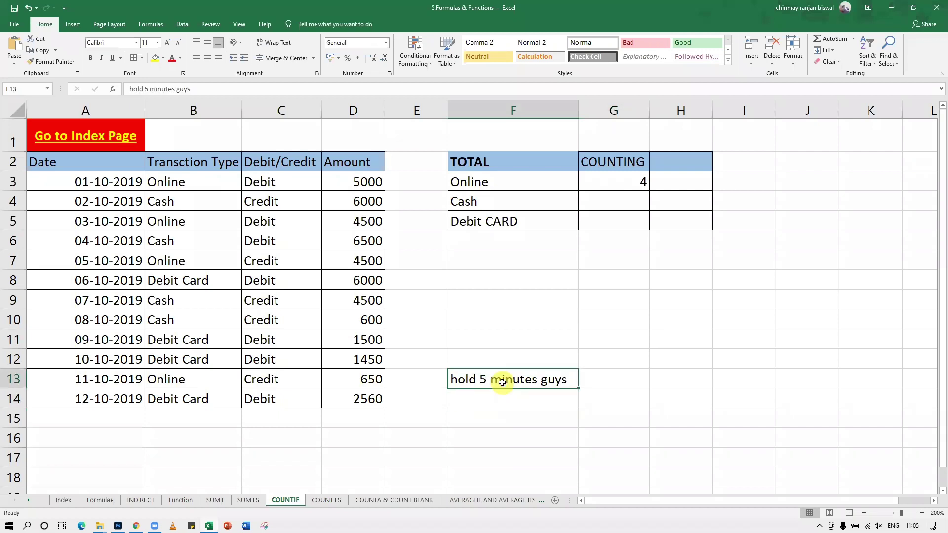
{"action": "left_click", "coordinate": [491, 396]}
{"action": "left_click", "coordinate": [492, 381]}
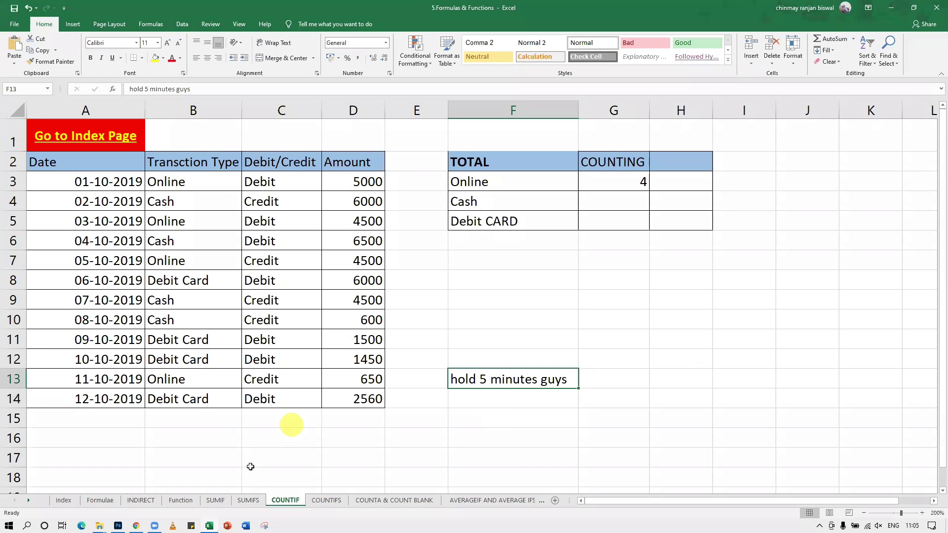
{"action": "left_click", "coordinate": [661, 361]}
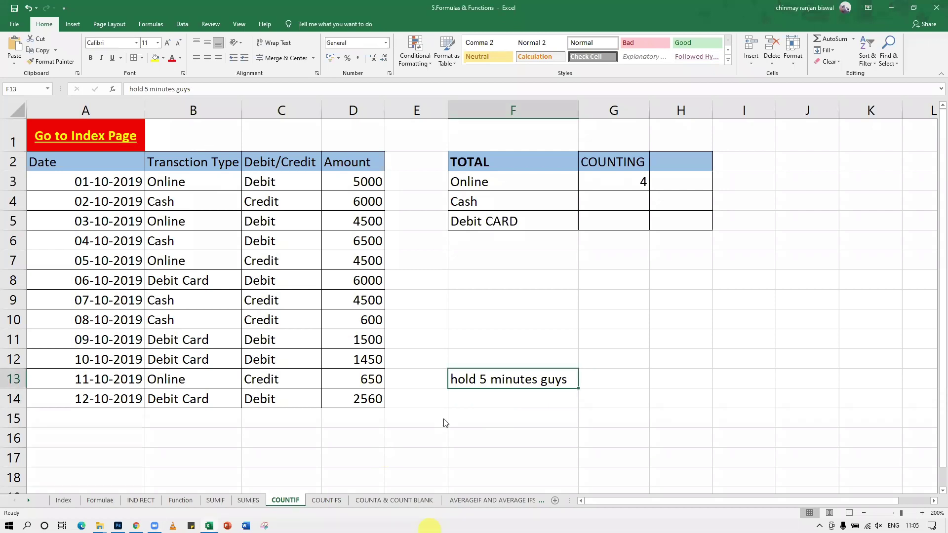
{"action": "left_click", "coordinate": [618, 334]}
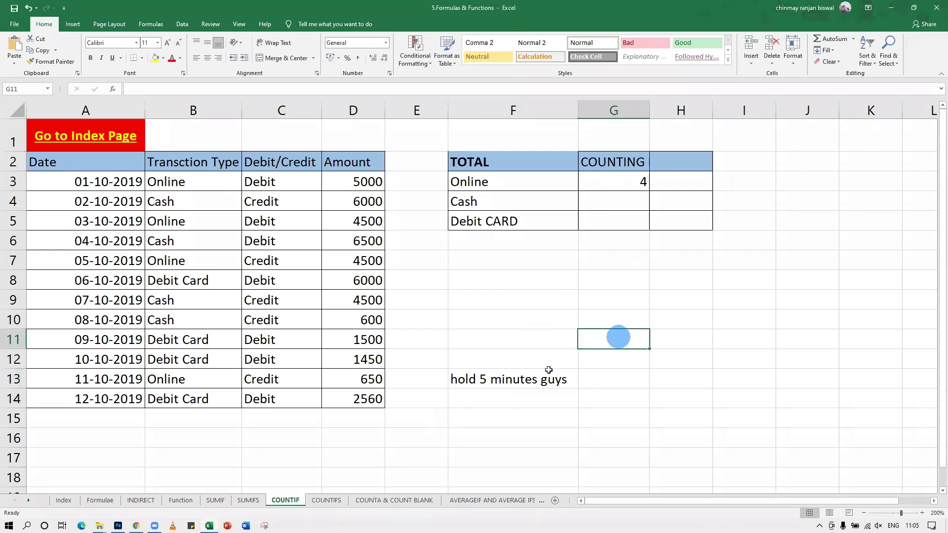
Delete the "hold 5 minutes guys" note from cell F13.
{"action": "left_click", "coordinate": [508, 384]}
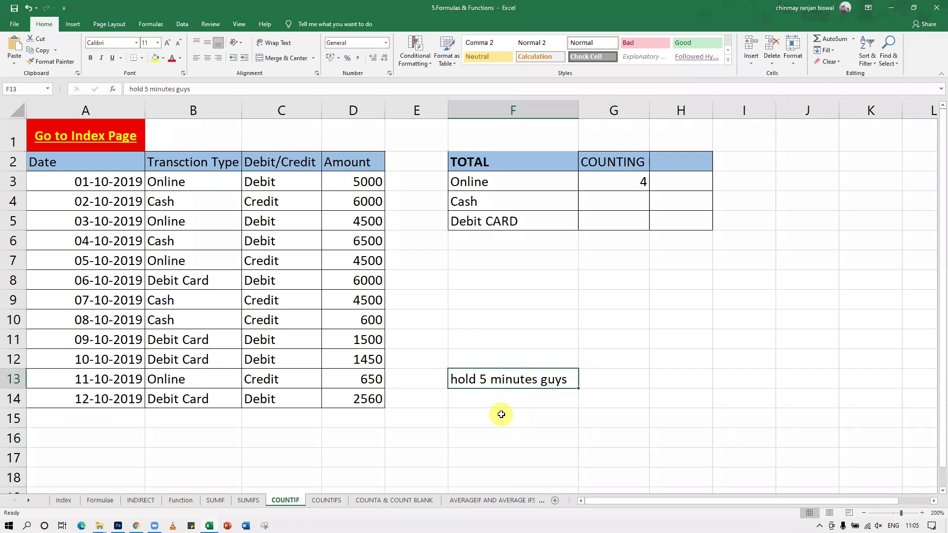
{"action": "key", "text": "Delete"}
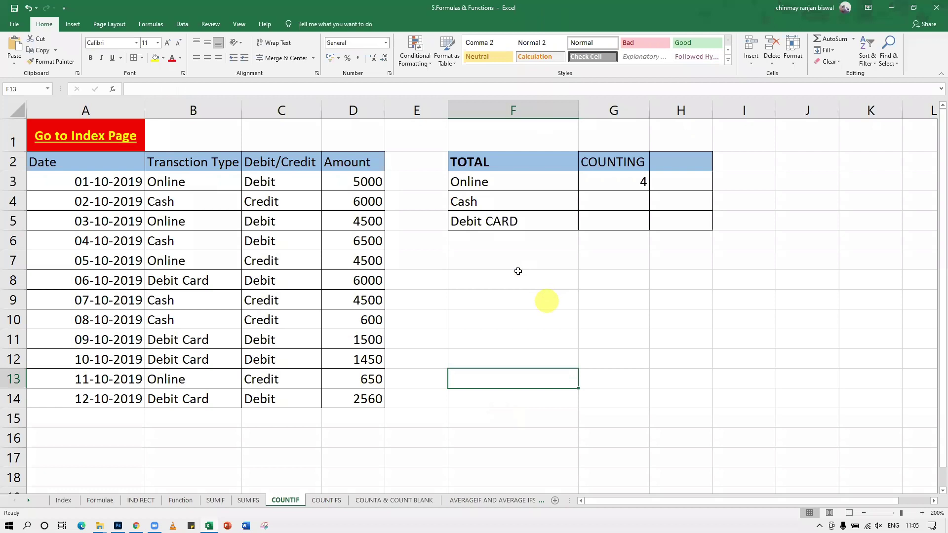
{"action": "left_click", "coordinate": [529, 217]}
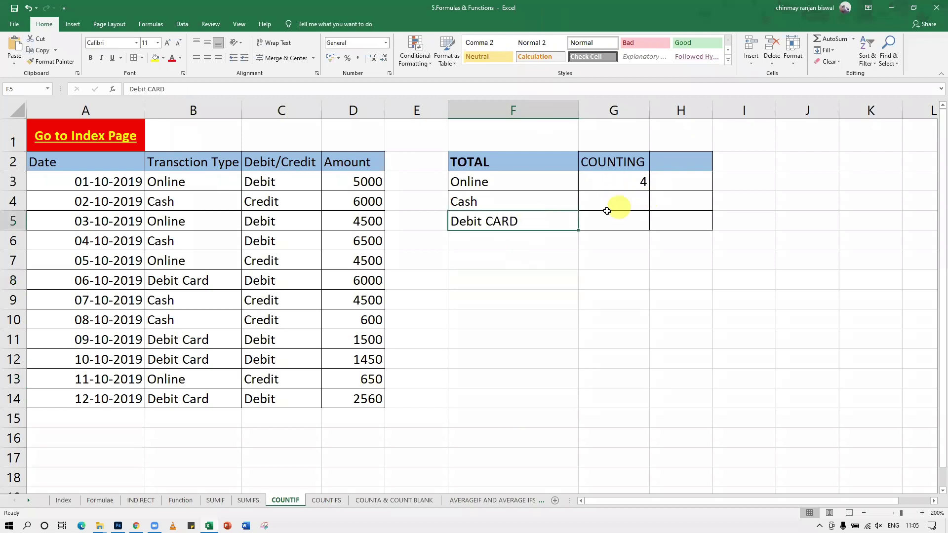
{"action": "left_click", "coordinate": [538, 520]}
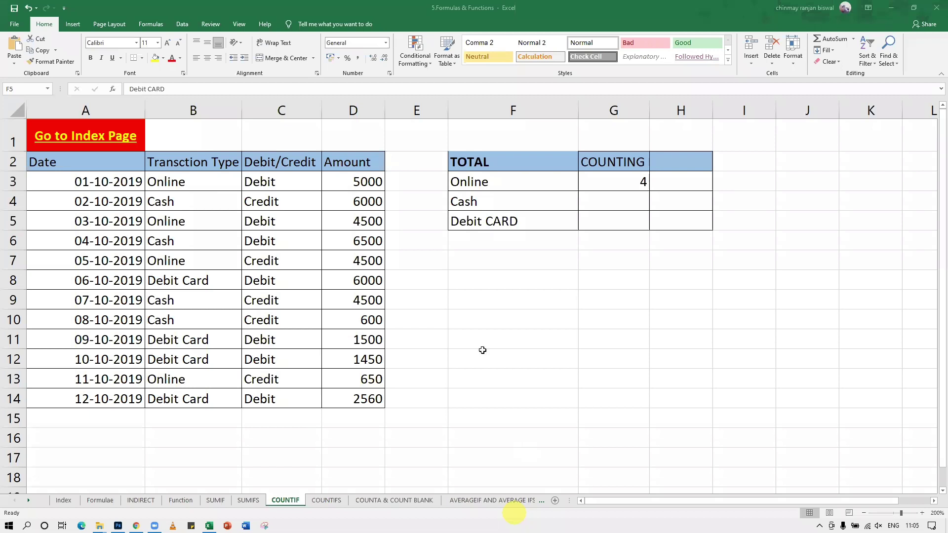
{"action": "left_click", "coordinate": [488, 284]}
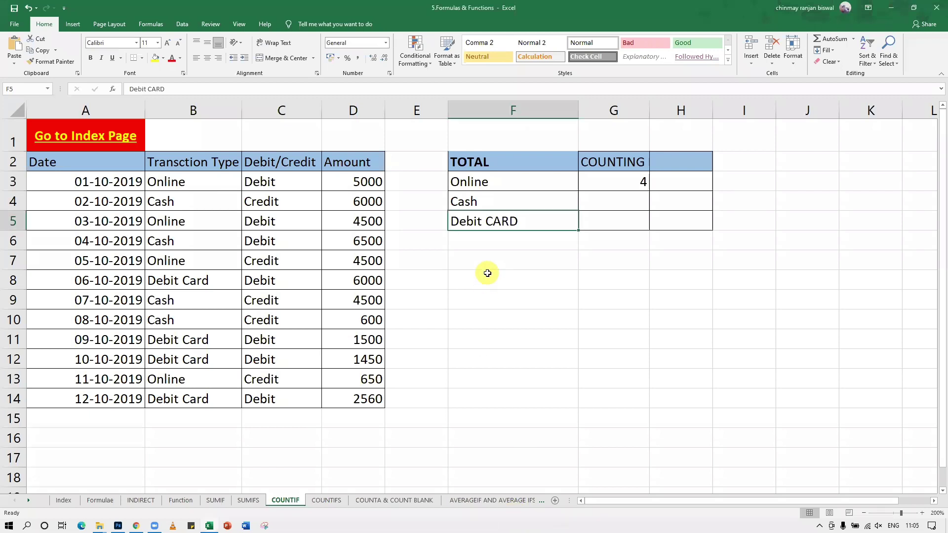
{"action": "left_click", "coordinate": [542, 245]}
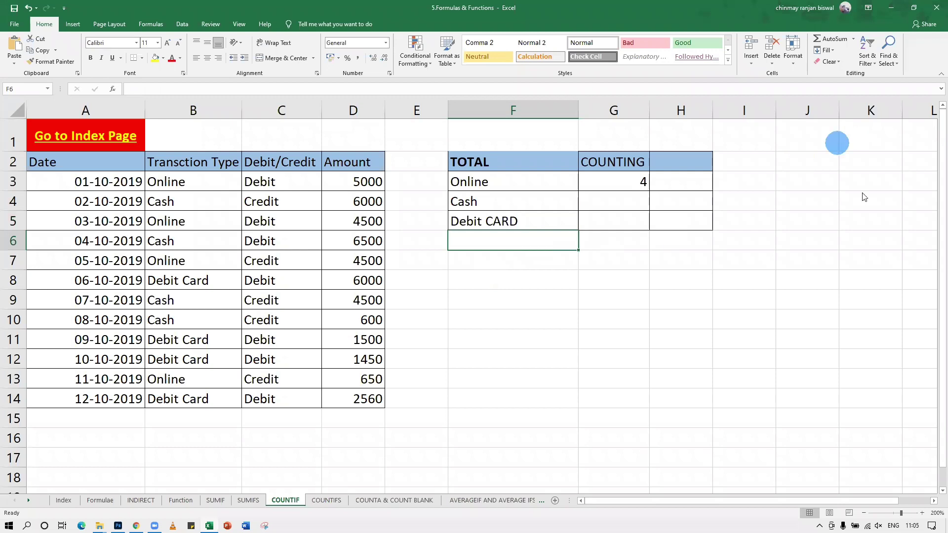
Examine the range and criterion that the COUNTIF formula in G3 uses for the Online label.
{"action": "left_click", "coordinate": [585, 187]}
{"action": "left_click", "coordinate": [509, 187]}
{"action": "left_click", "coordinate": [644, 182]}
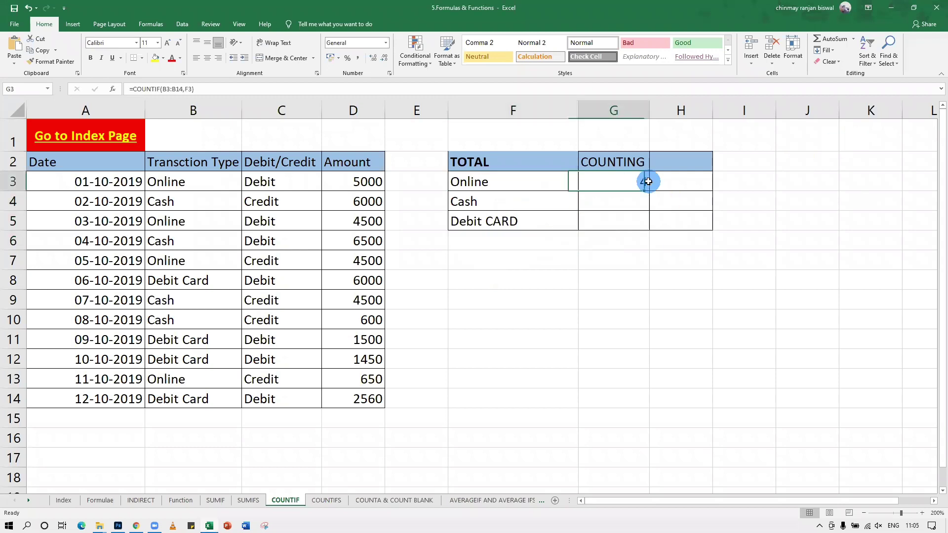
{"action": "left_click", "coordinate": [517, 199]}
{"action": "left_click", "coordinate": [610, 182]}
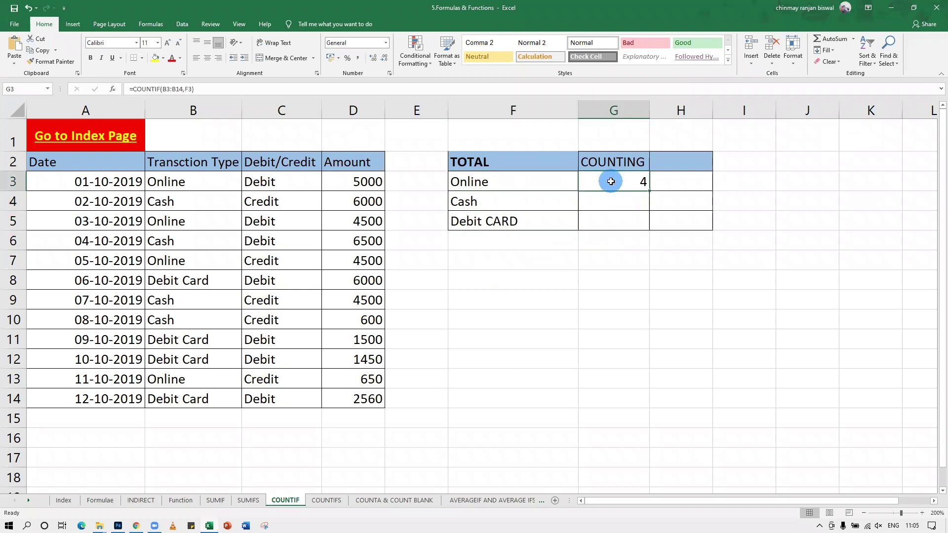
{"action": "double_click", "coordinate": [611, 182]}
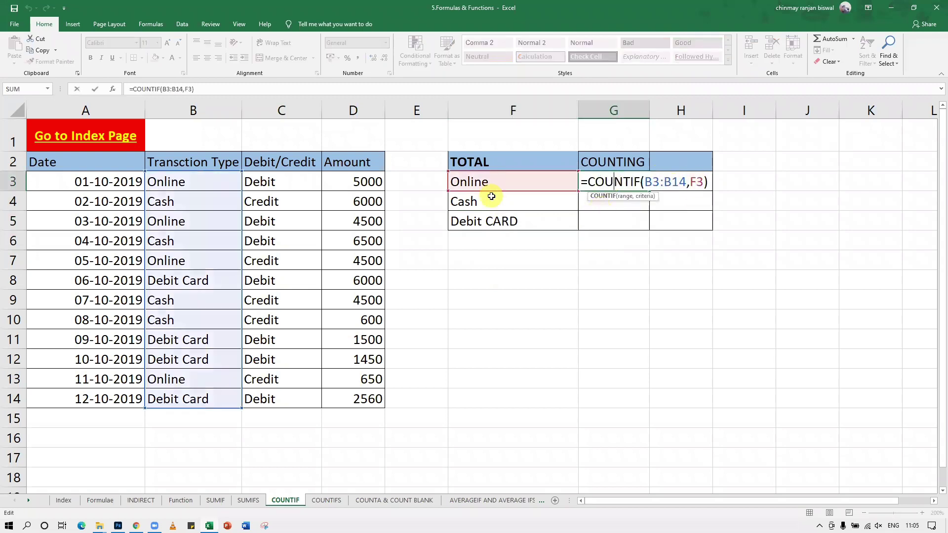
{"action": "left_click", "coordinate": [583, 254]}
Fill the COUNTIF formula from G3 down to G5 for the Cash and Debit CARD rows.
{"action": "left_click", "coordinate": [635, 183]}
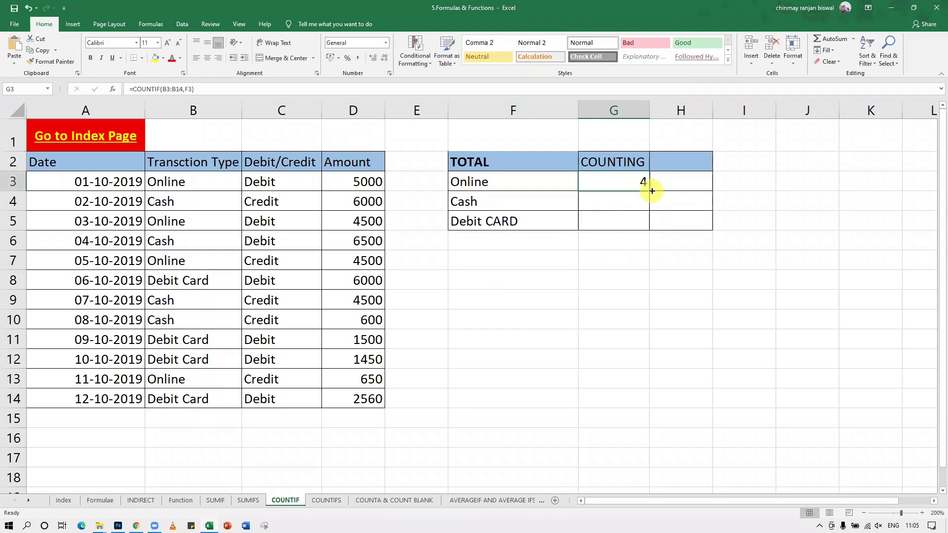
{"action": "left_click_drag", "start_coordinate": [650, 191], "coordinate": [650, 229]}
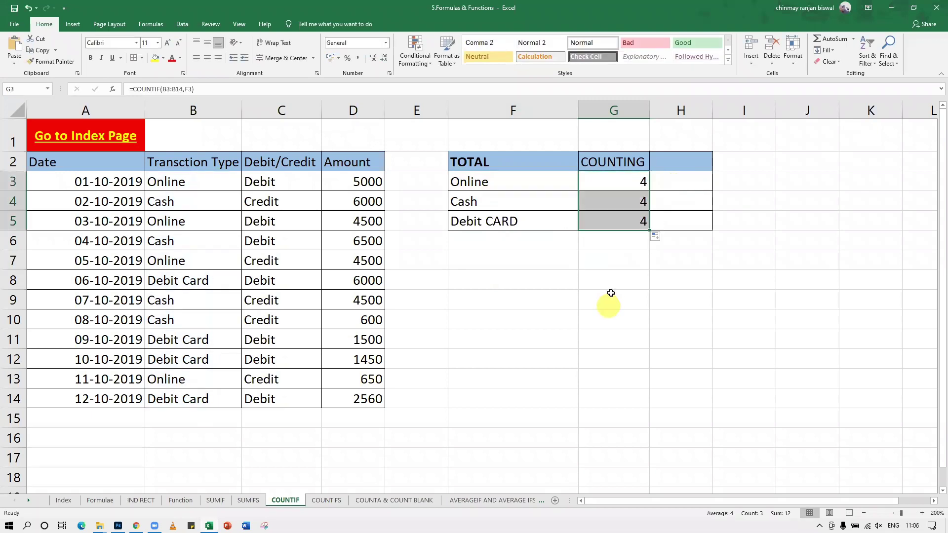
Check which ranges and criteria the COUNTIF formulas in G3, G4 and G5 refer to.
{"action": "double_click", "coordinate": [627, 183]}
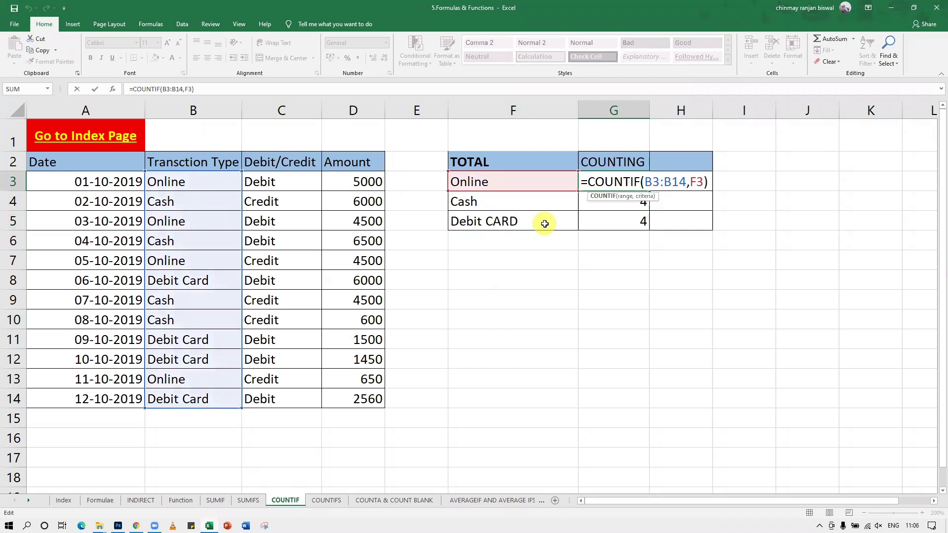
{"action": "left_click", "coordinate": [603, 256]}
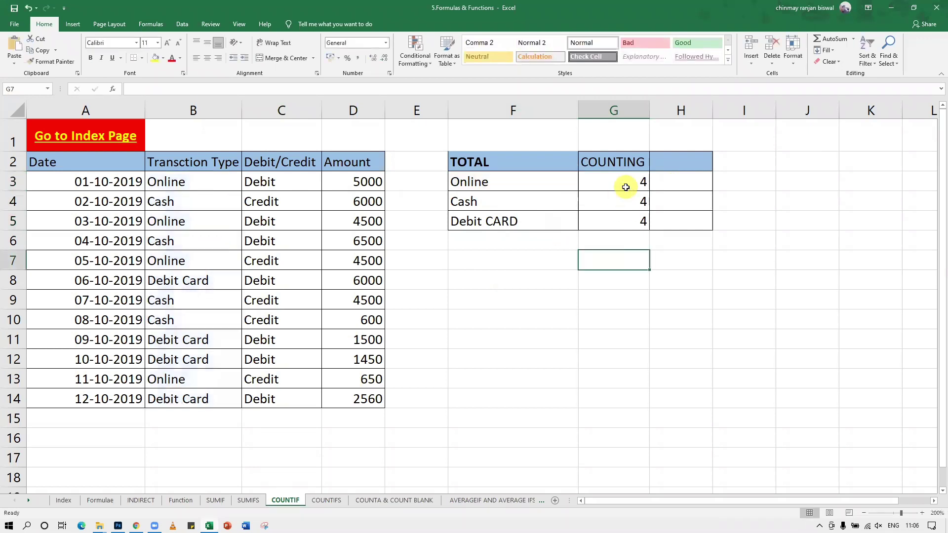
{"action": "double_click", "coordinate": [625, 187]}
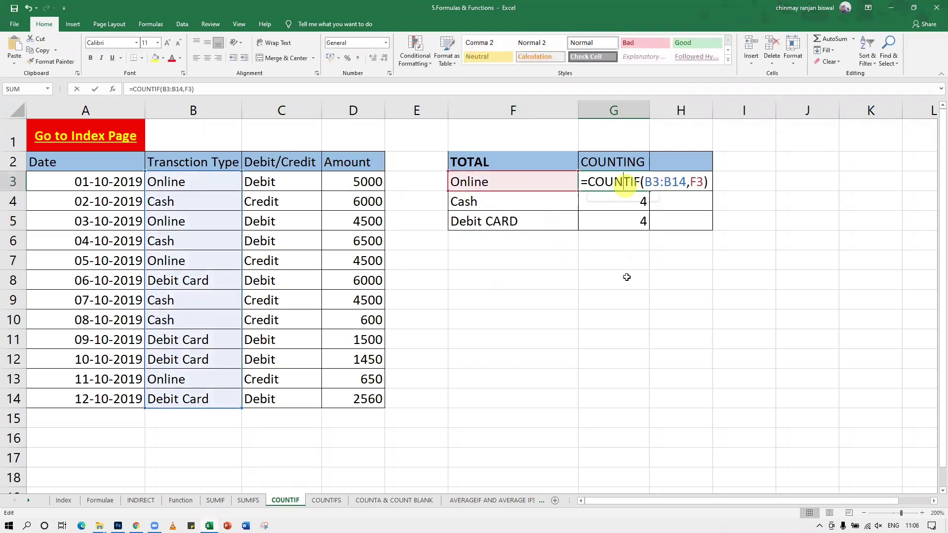
{"action": "left_click", "coordinate": [599, 252]}
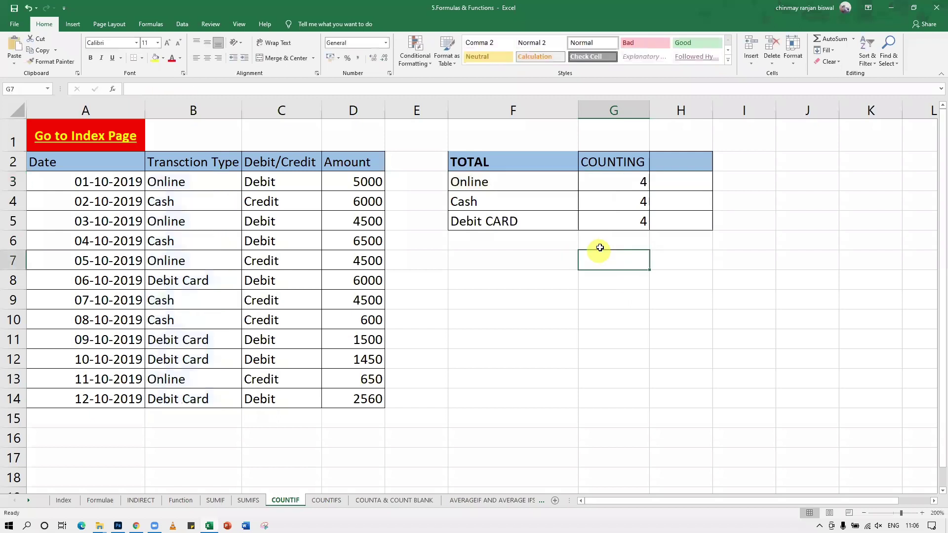
{"action": "double_click", "coordinate": [611, 180]}
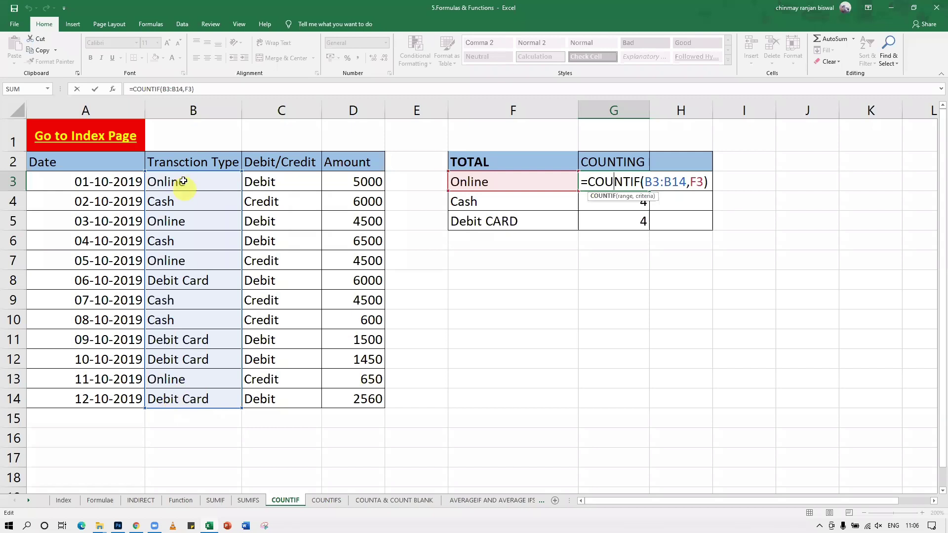
{"action": "left_click", "coordinate": [627, 205]}
{"action": "double_click", "coordinate": [626, 203]}
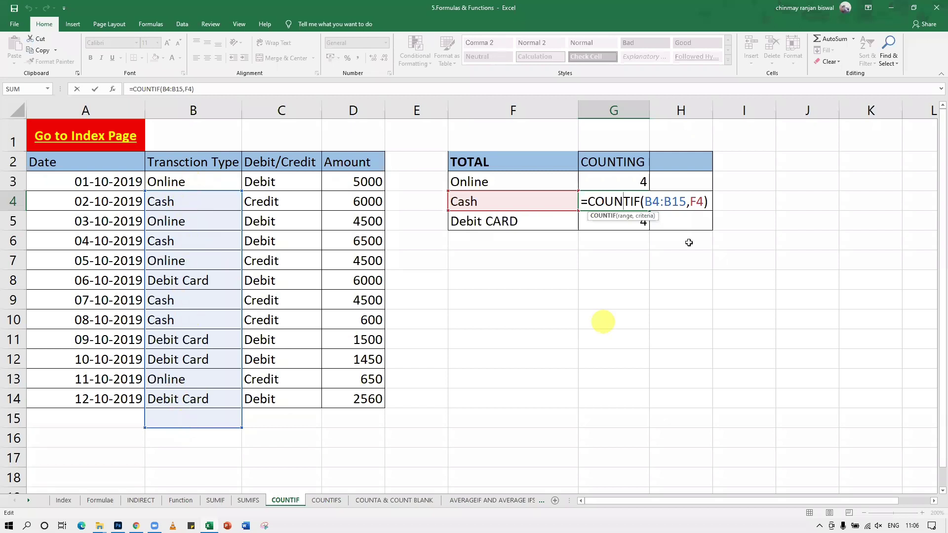
{"action": "double_click", "coordinate": [625, 225]}
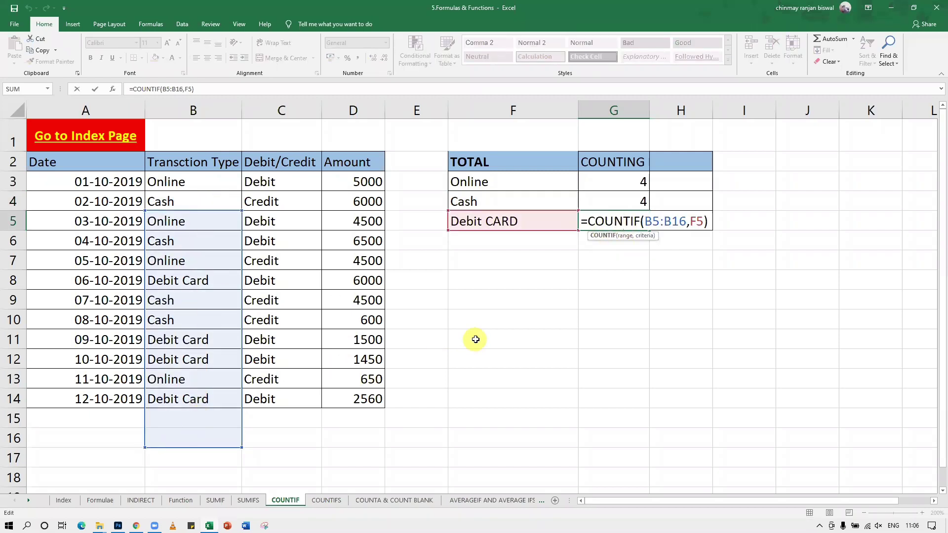
Make the B3:B14 range in G3's COUNTIF formula absolute as $B$3:$B$14, keeping the F3 criterion relative.
{"action": "left_click", "coordinate": [620, 181]}
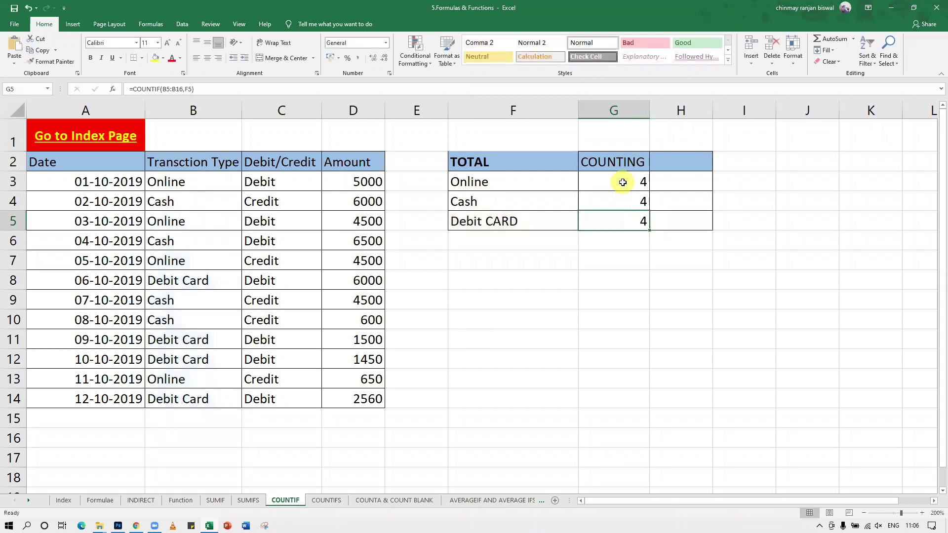
{"action": "double_click", "coordinate": [620, 181]}
{"action": "left_click_drag", "start_coordinate": [644, 183], "coordinate": [686, 183]}
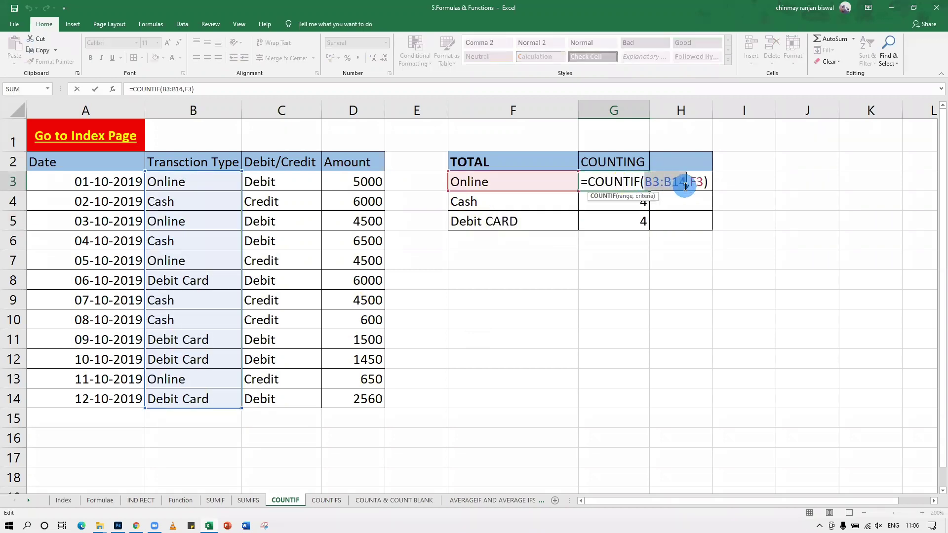
{"action": "key", "text": "F4"}
{"action": "key", "text": "Return"}
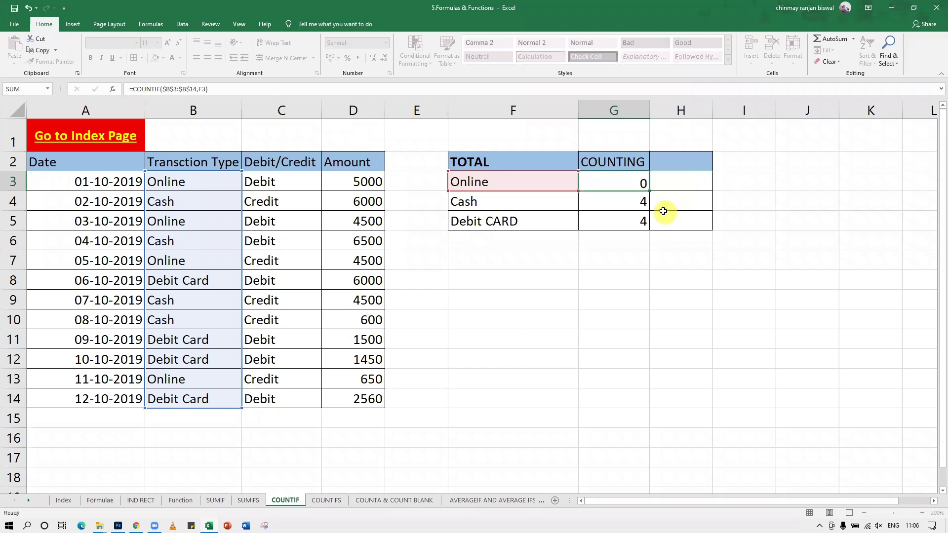
Fill the COUNTIF formula with the locked range from G3 down to G5.
{"action": "double_click", "coordinate": [631, 180]}
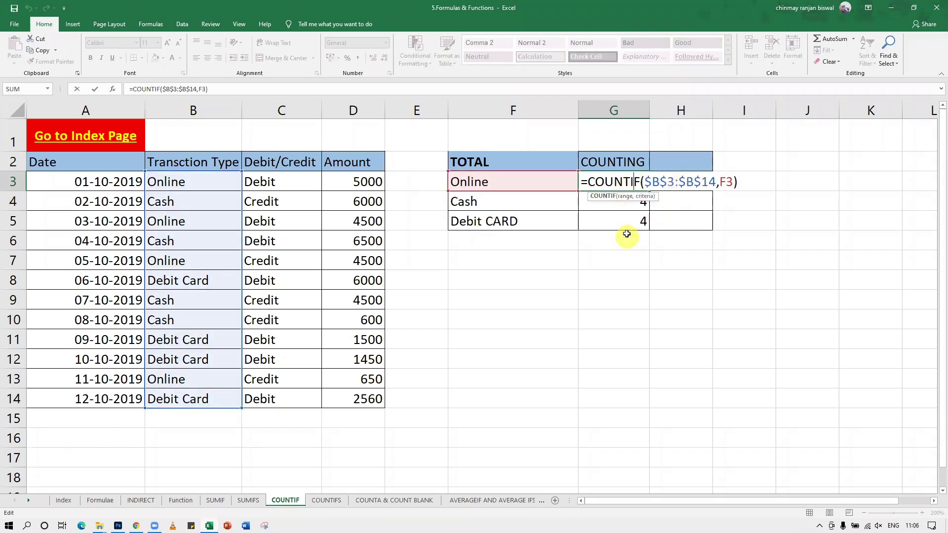
{"action": "key", "text": "Return"}
{"action": "left_click", "coordinate": [624, 181]}
{"action": "left_click_drag", "start_coordinate": [649, 191], "coordinate": [650, 226]}
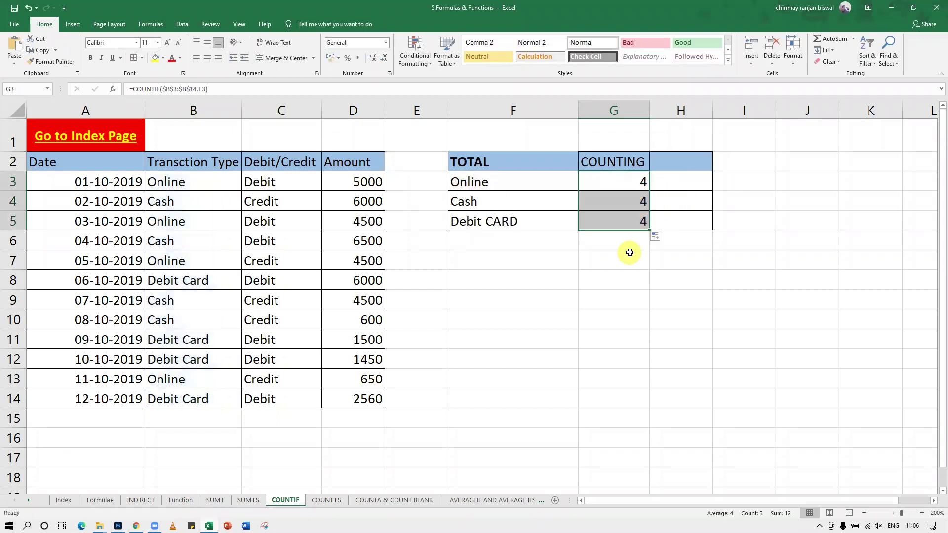
Inspect the refilled formulas in G3, G4 and G5 to compare their ranges and criteria cells.
{"action": "left_click", "coordinate": [631, 254]}
{"action": "double_click", "coordinate": [631, 181]}
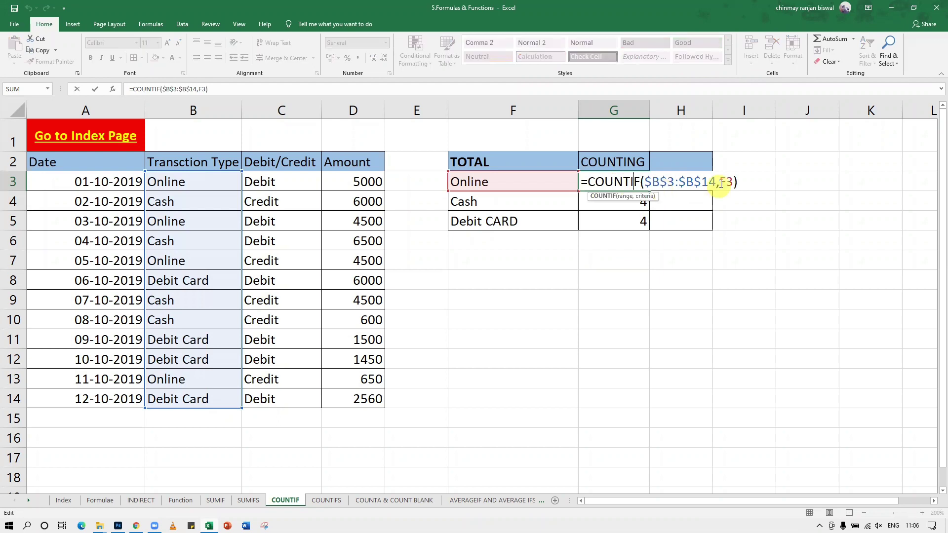
{"action": "key", "text": "Return"}
{"action": "double_click", "coordinate": [641, 202]}
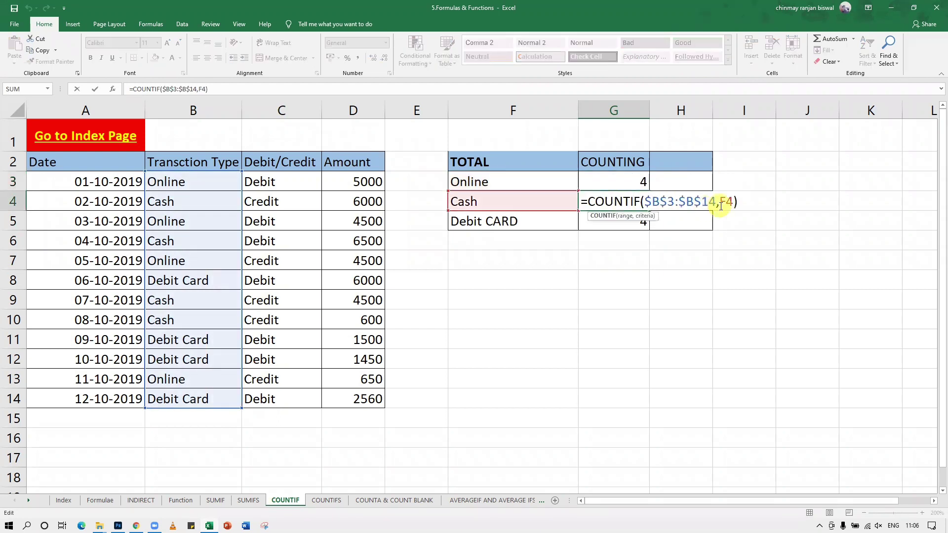
{"action": "key", "text": "Return"}
{"action": "double_click", "coordinate": [631, 222]}
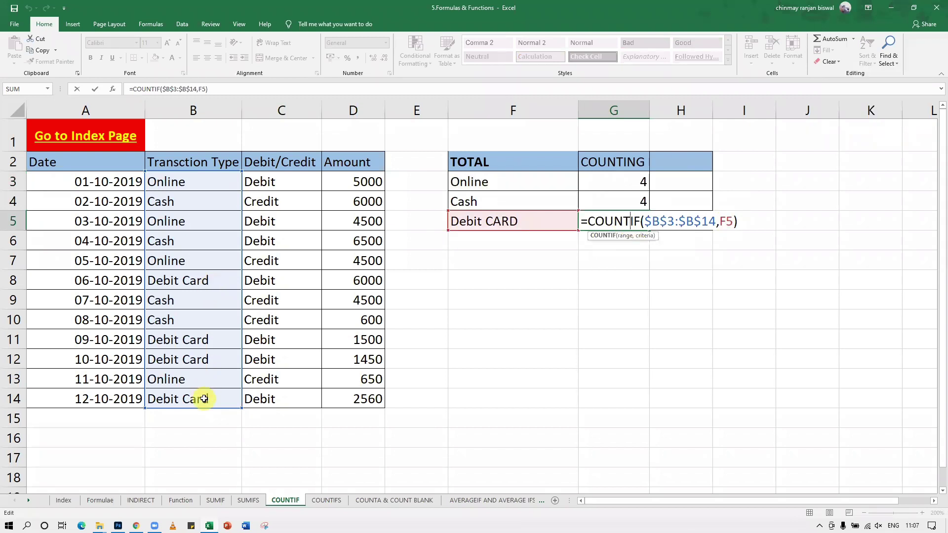
{"action": "left_click", "coordinate": [492, 281]}
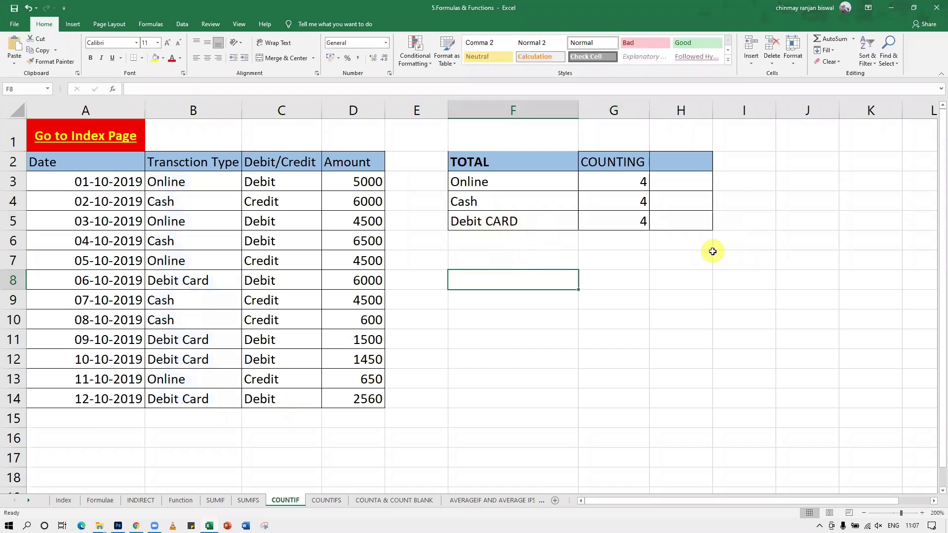
Switch to the COUNTIFS sheet and autofit the width of column F.
{"action": "left_click", "coordinate": [338, 500]}
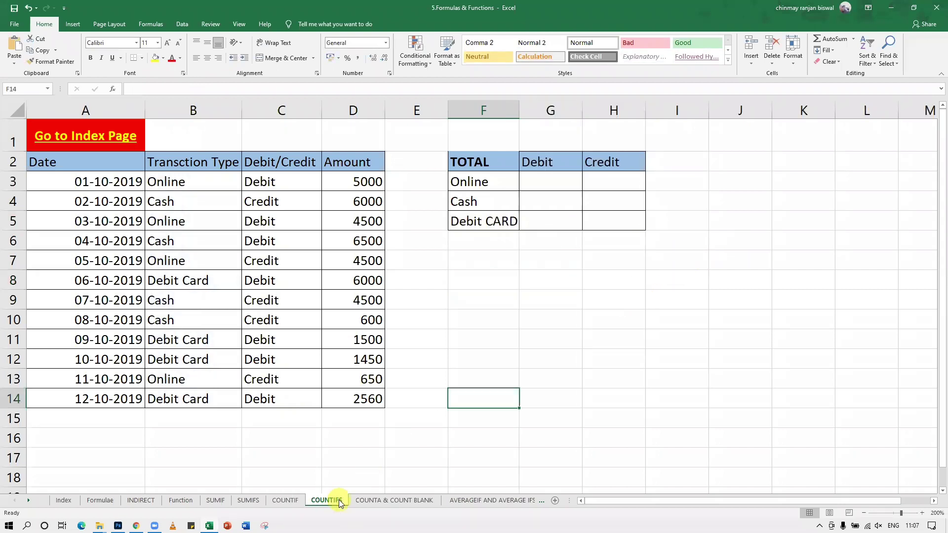
{"action": "double_click", "coordinate": [519, 111]}
{"action": "left_click", "coordinate": [503, 181]}
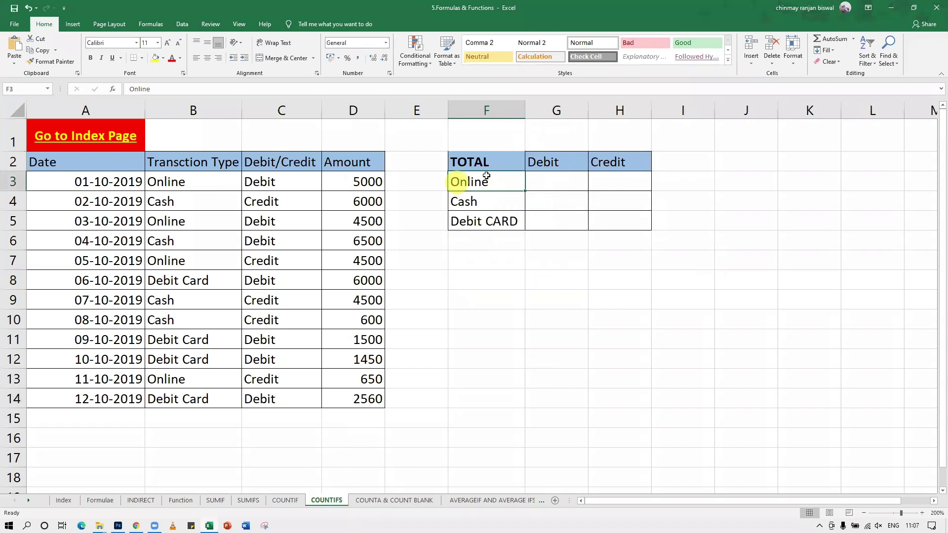
Compare the single Online criterion on the COUNTIF sheet with the Online plus Debit or Credit criteria on the COUNTIFS sheet.
{"action": "left_click", "coordinate": [284, 501]}
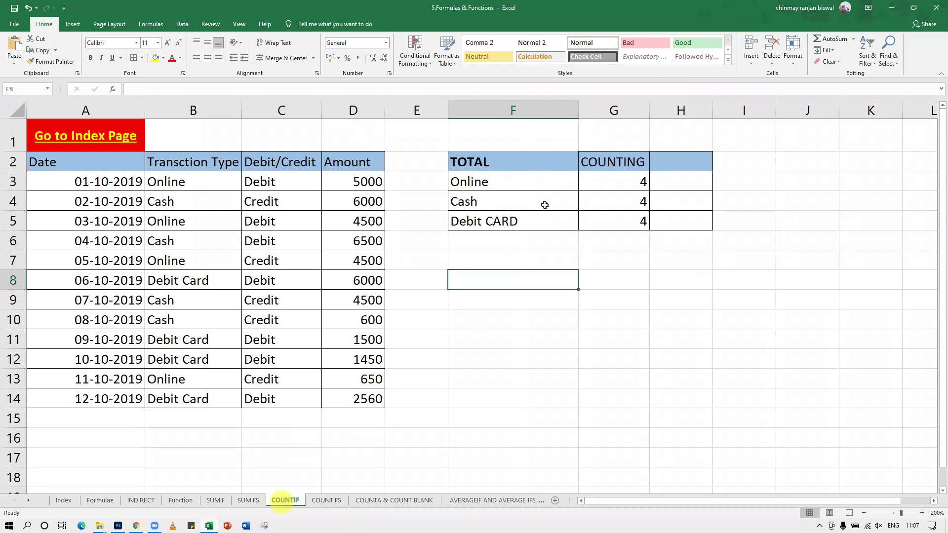
{"action": "left_click", "coordinate": [516, 181]}
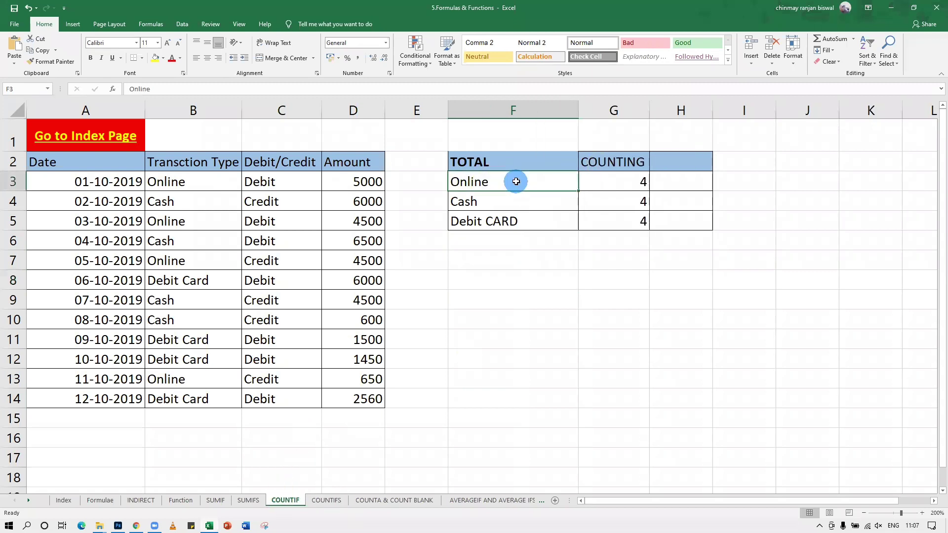
{"action": "left_click", "coordinate": [326, 500]}
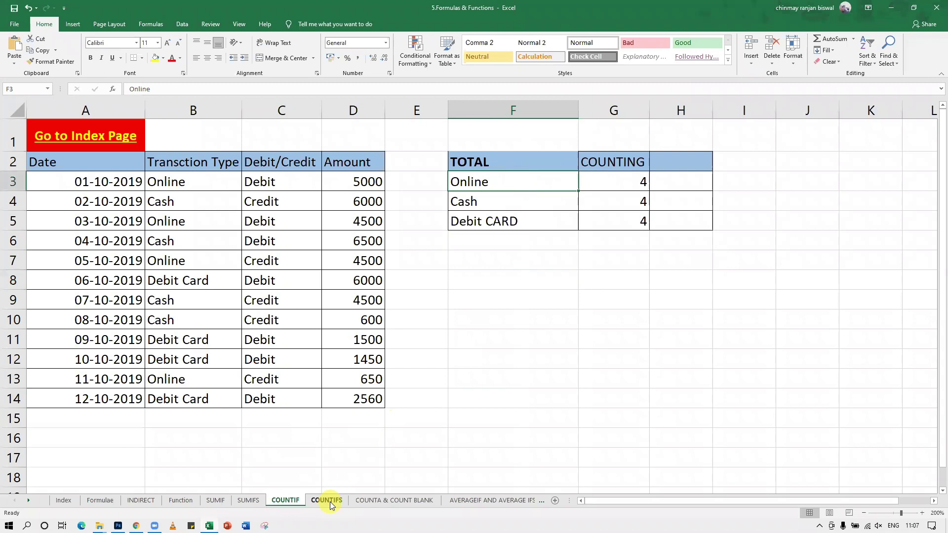
{"action": "left_click", "coordinate": [511, 404]}
{"action": "left_click", "coordinate": [474, 183]}
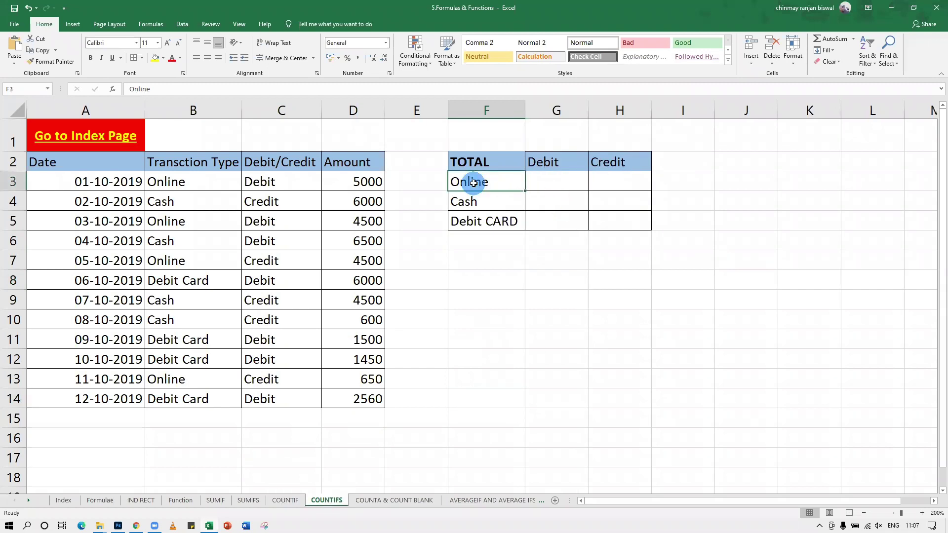
{"action": "left_click", "coordinate": [542, 162]}
{"action": "left_click", "coordinate": [551, 177]}
{"action": "left_click", "coordinate": [495, 175]}
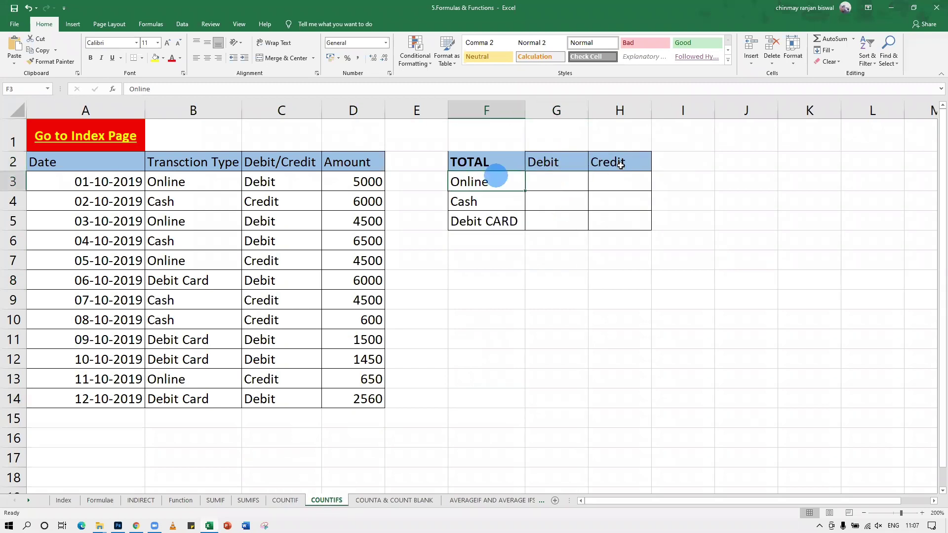
{"action": "left_click", "coordinate": [619, 163]}
{"action": "left_click", "coordinate": [620, 179]}
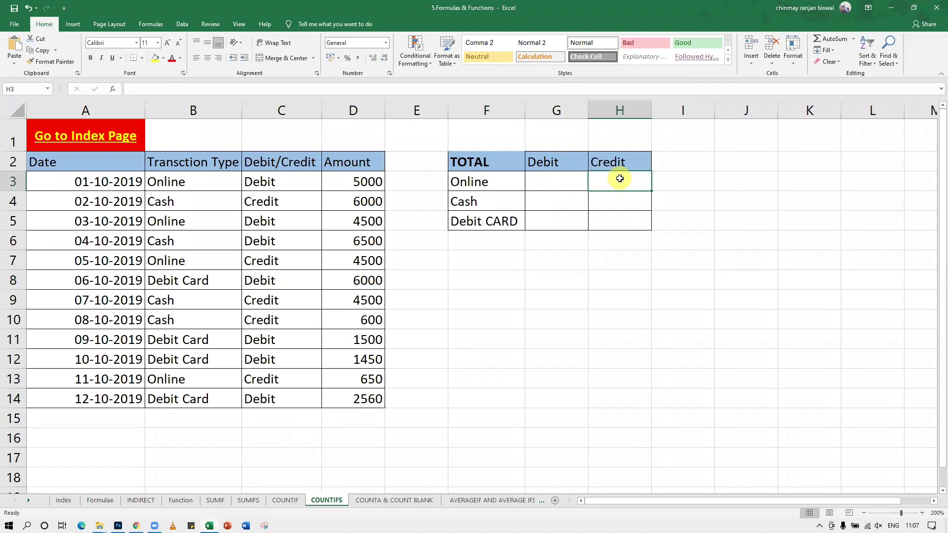
Start a COUNTIFS formula in G3 of the COUNTIFS sheet with range B3:B14 and criterion F3.
{"action": "left_click", "coordinate": [583, 183]}
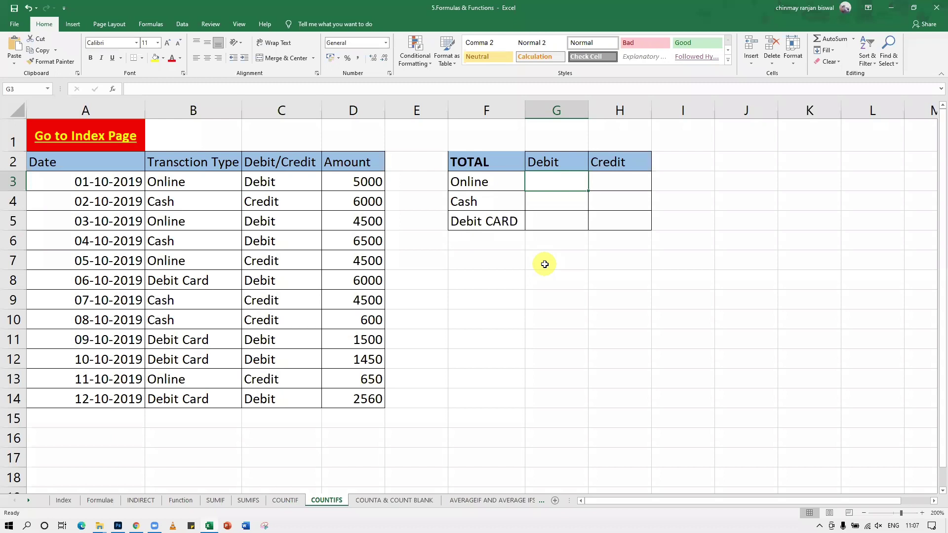
{"action": "type", "text": "="}
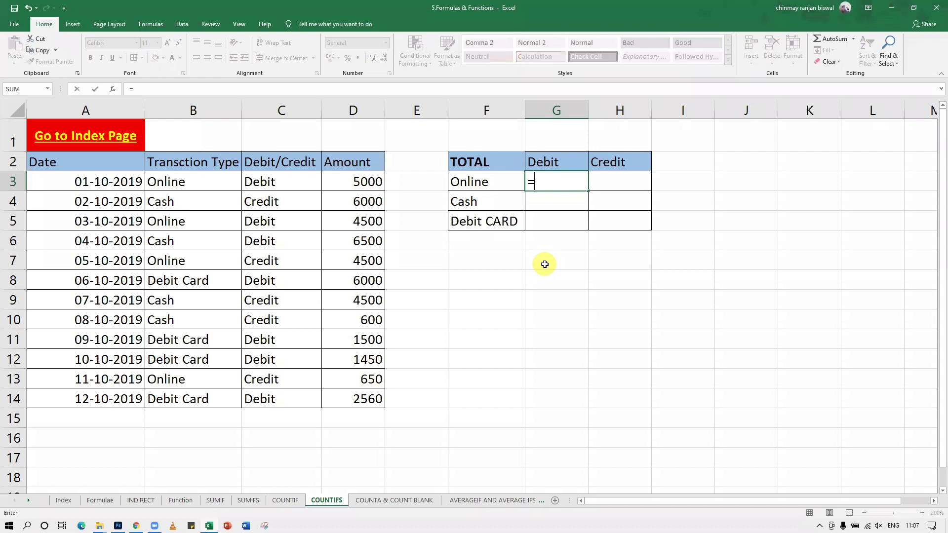
{"action": "type", "text": "counti"}
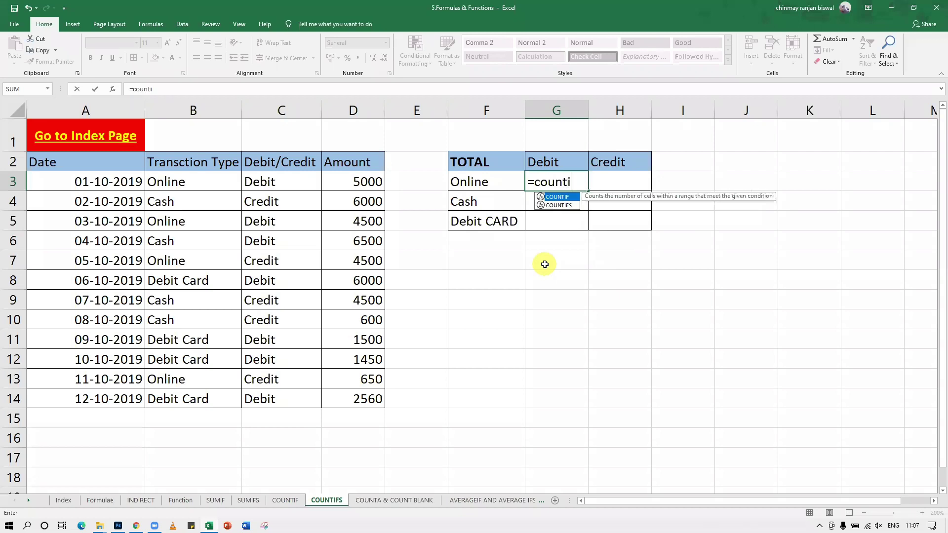
{"action": "type", "text": "fs"}
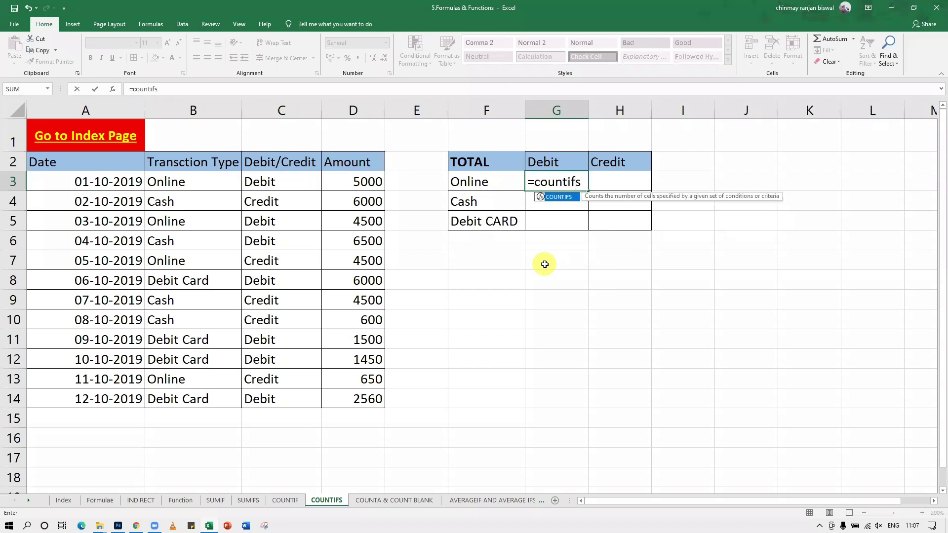
{"action": "type", "text": "("}
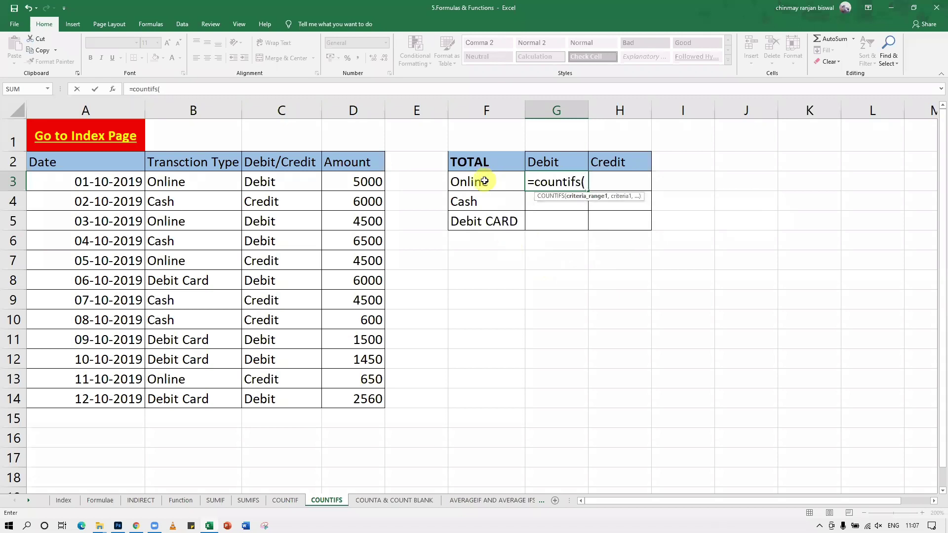
{"action": "left_click_drag", "start_coordinate": [196, 183], "coordinate": [189, 397]}
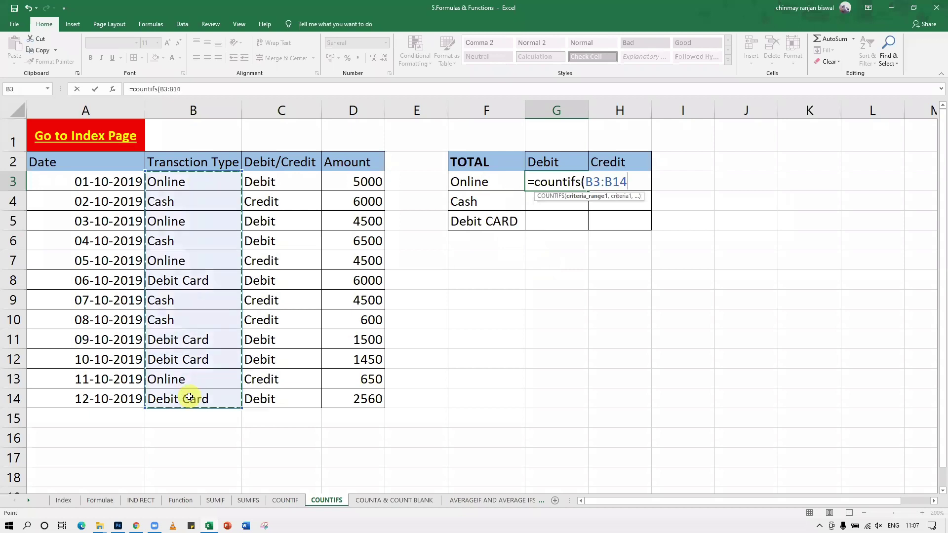
{"action": "type", "text": ","}
{"action": "left_click", "coordinate": [485, 182]}
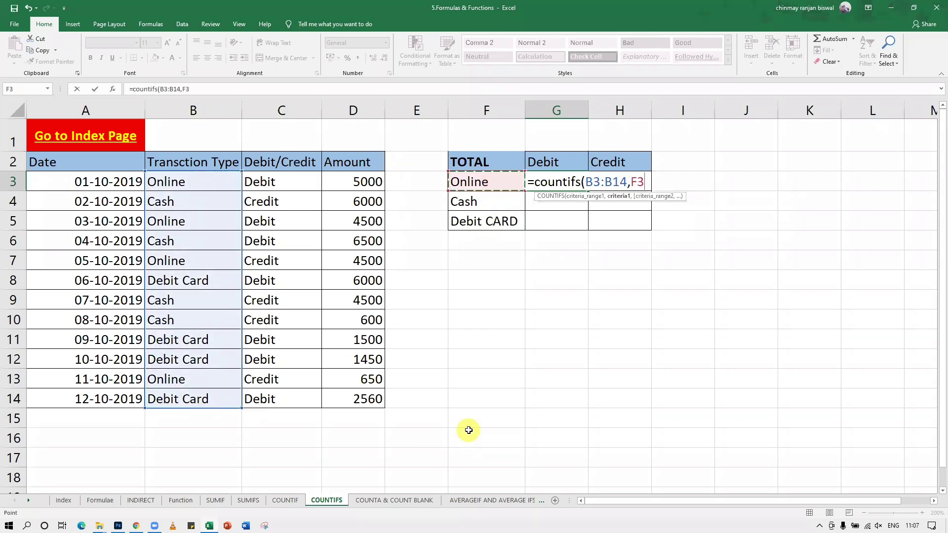
Complete the G3 COUNTIFS formula with second range C3:C14 and criterion G2.
{"action": "type", "text": ","}
{"action": "left_click_drag", "start_coordinate": [286, 185], "coordinate": [292, 399]}
{"action": "type", "text": ","}
{"action": "left_click", "coordinate": [561, 161]}
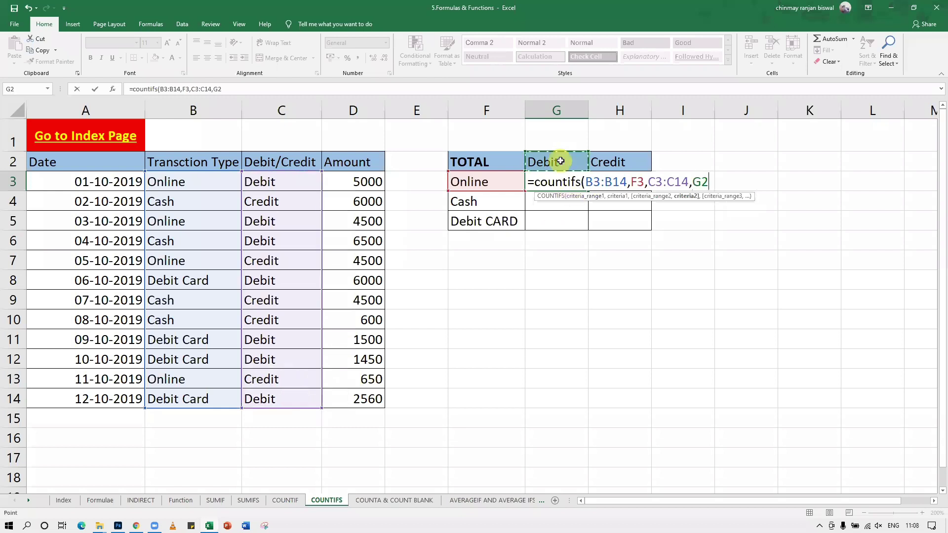
{"action": "type", "text": ")"}
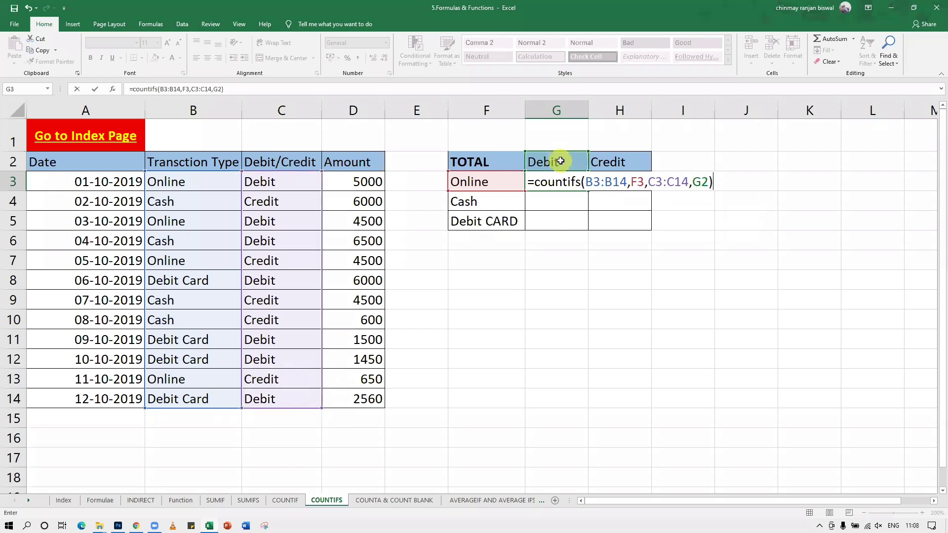
{"action": "key", "text": "Return"}
Commit the G3 COUNTIFS formula and lock B3:B14, C3:C14 and G2 in it as absolute references.
{"action": "left_click", "coordinate": [575, 182]}
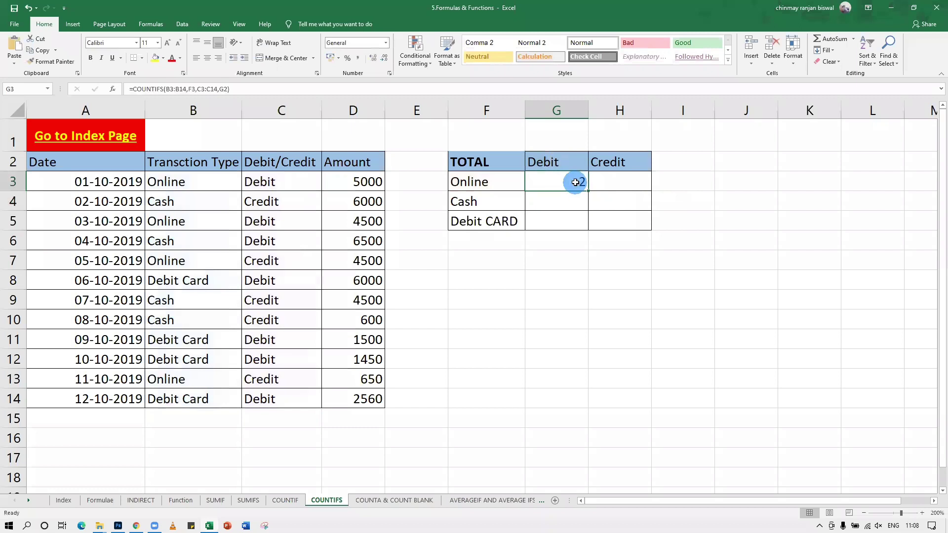
{"action": "double_click", "coordinate": [574, 180]}
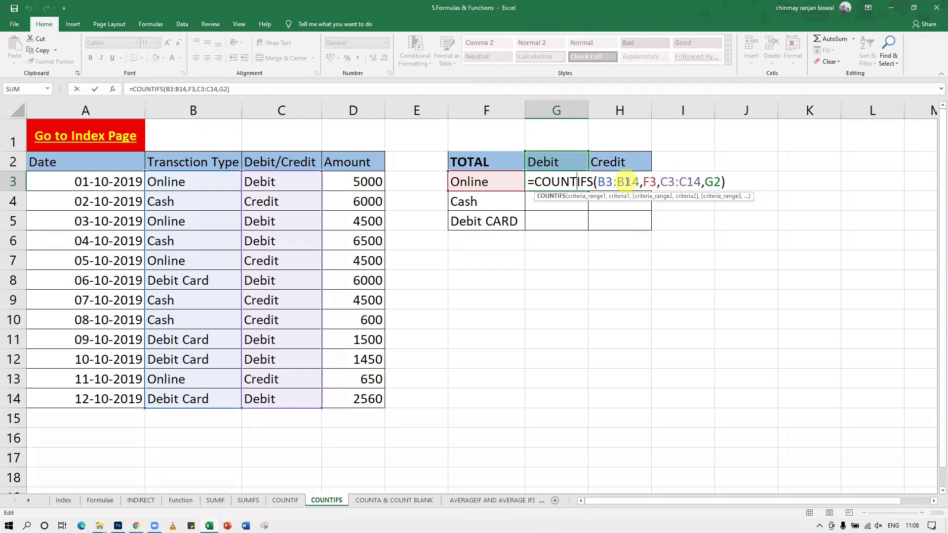
{"action": "left_click_drag", "start_coordinate": [597, 181], "coordinate": [720, 182]}
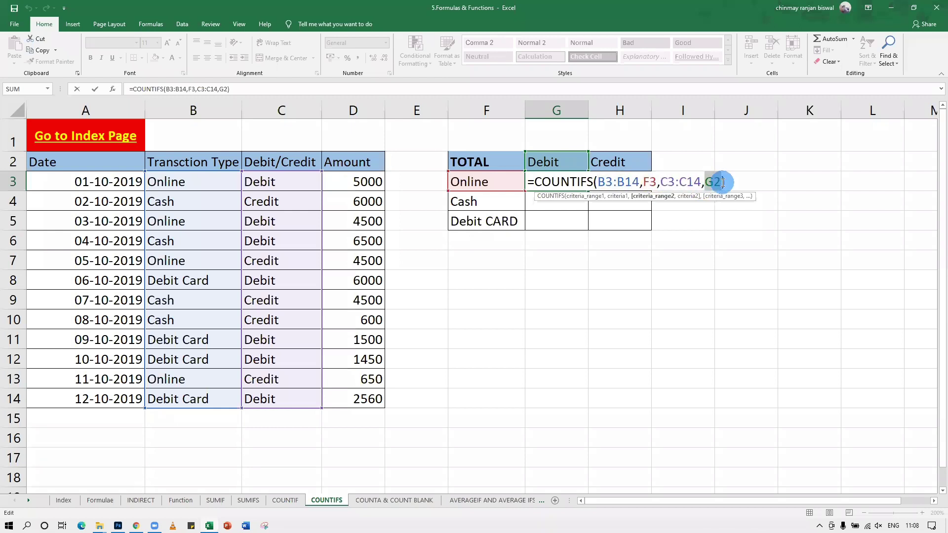
{"action": "left_click_drag", "start_coordinate": [598, 182], "coordinate": [724, 182]}
{"action": "key", "text": "F4"}
{"action": "key", "text": "F4"}
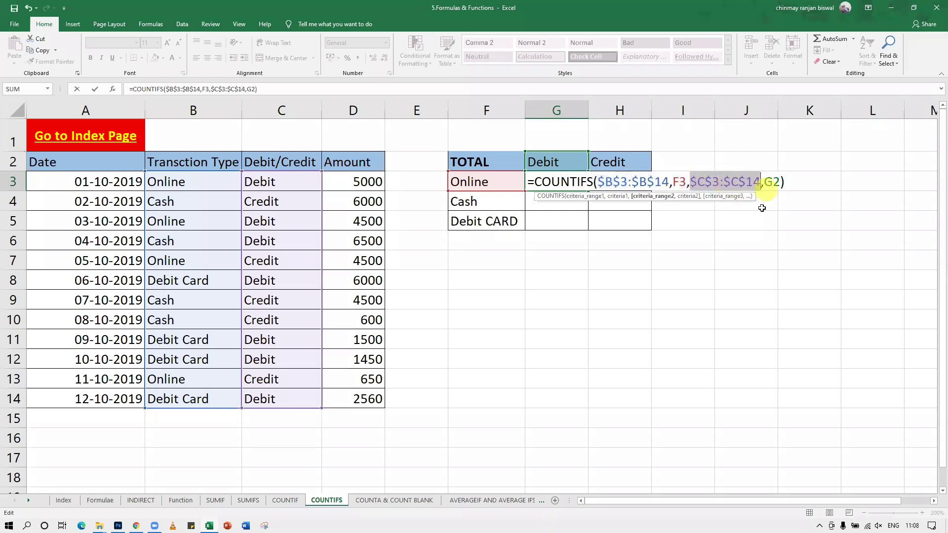
{"action": "double_click", "coordinate": [771, 181]}
{"action": "key", "text": "F4"}
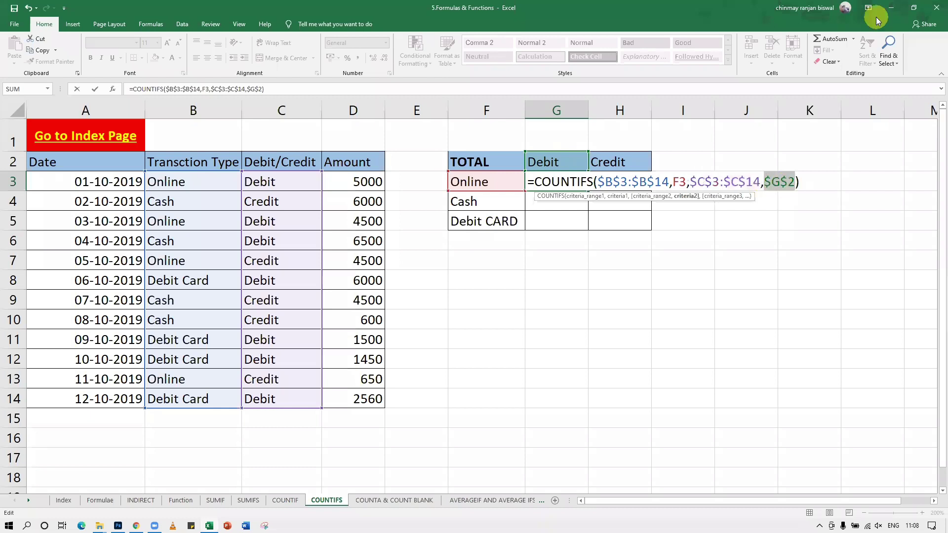
{"action": "key", "text": "Return"}
Fill the G3 formula down to G5 and check the references in G3.
{"action": "left_click", "coordinate": [581, 182]}
{"action": "left_click_drag", "start_coordinate": [587, 191], "coordinate": [588, 225]}
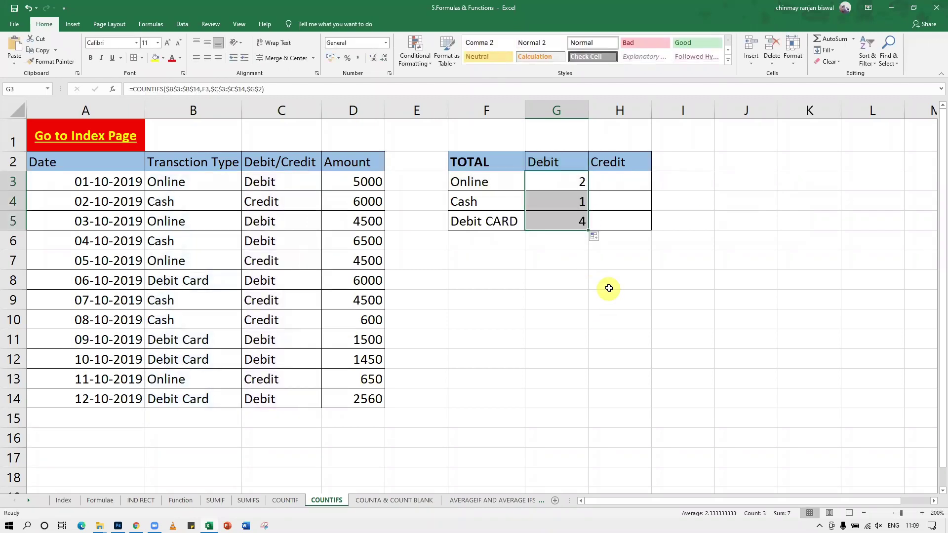
{"action": "left_click", "coordinate": [581, 182]}
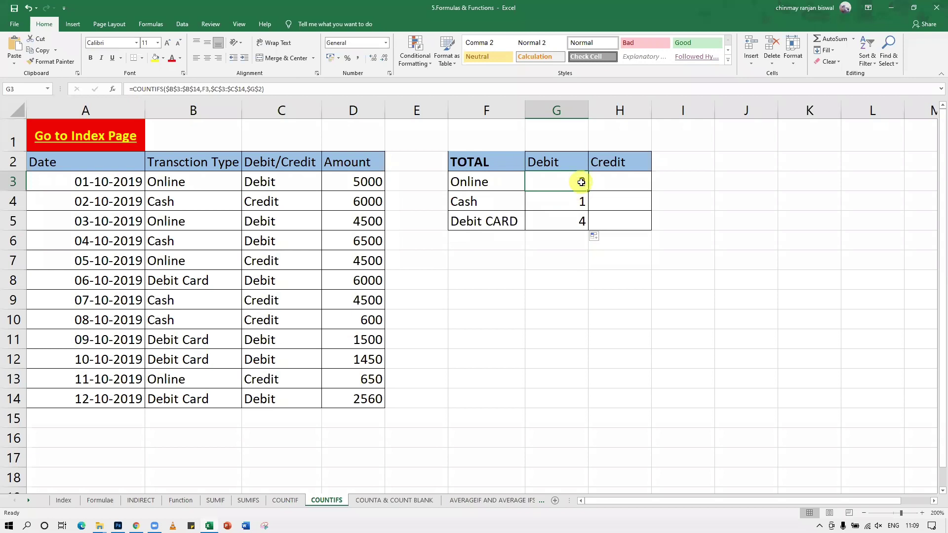
{"action": "double_click", "coordinate": [581, 182]}
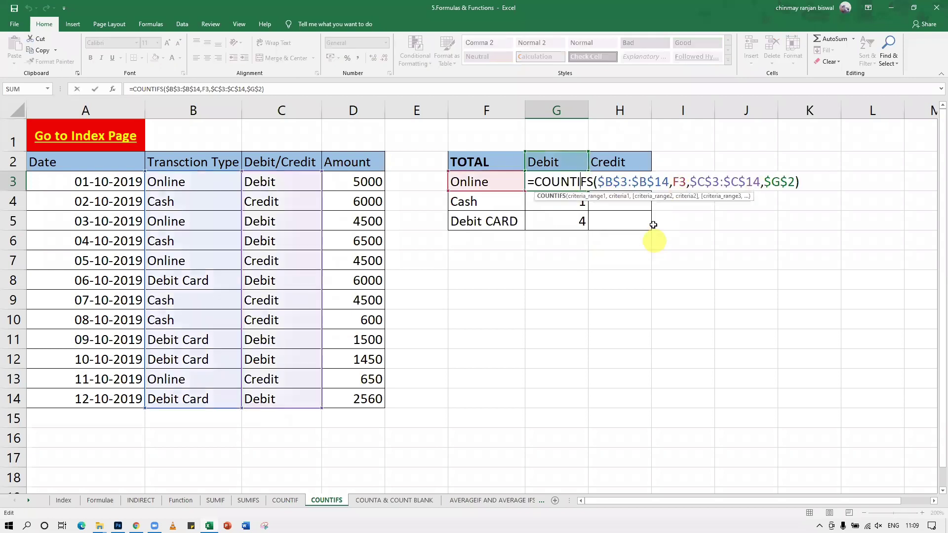
{"action": "left_click", "coordinate": [698, 263]}
{"action": "left_click", "coordinate": [576, 183]}
{"action": "key", "text": "ctrl+c"}
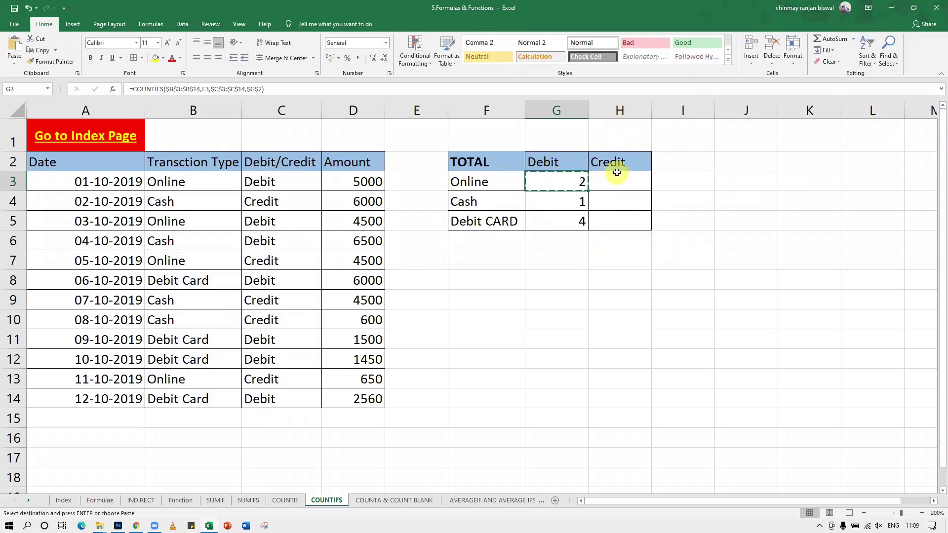
{"action": "left_click", "coordinate": [620, 184]}
{"action": "key", "text": "Escape"}
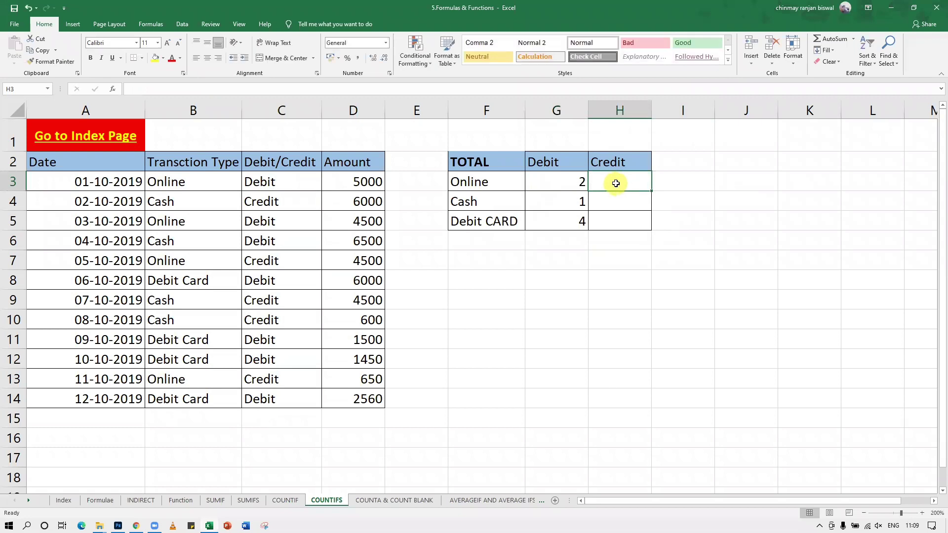
Copy the Online Debit formula from G3 into H3.
{"action": "left_click", "coordinate": [575, 183]}
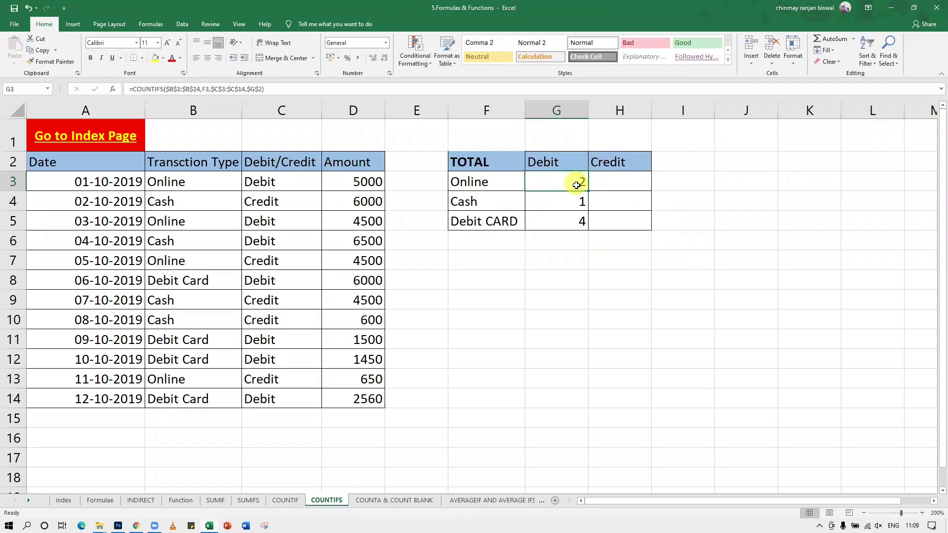
{"action": "key", "text": "ctrl+c"}
{"action": "left_click", "coordinate": [605, 183]}
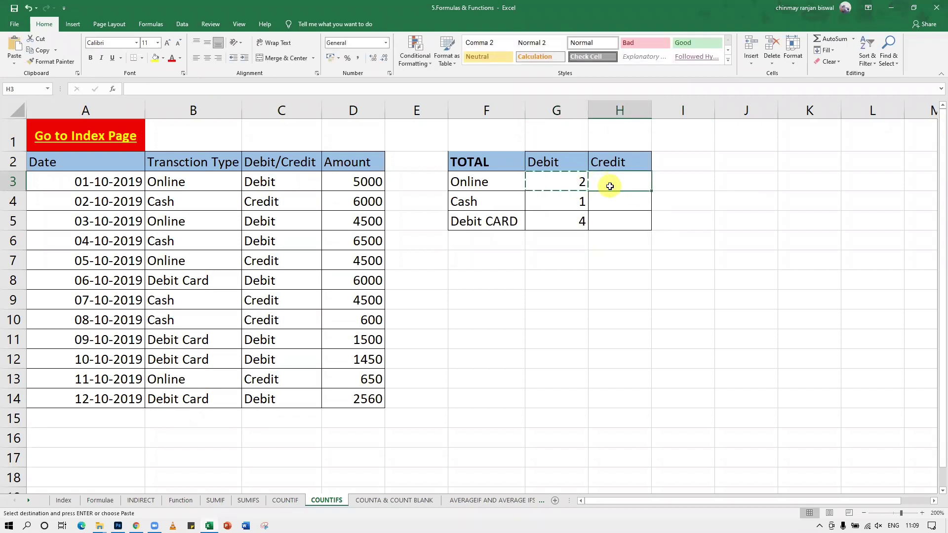
{"action": "key", "text": "ctrl+v"}
Replace the last criterion of the H3 formula with $H$2 and fill the formula down to H5.
{"action": "double_click", "coordinate": [625, 182]}
{"action": "left_click", "coordinate": [858, 184]}
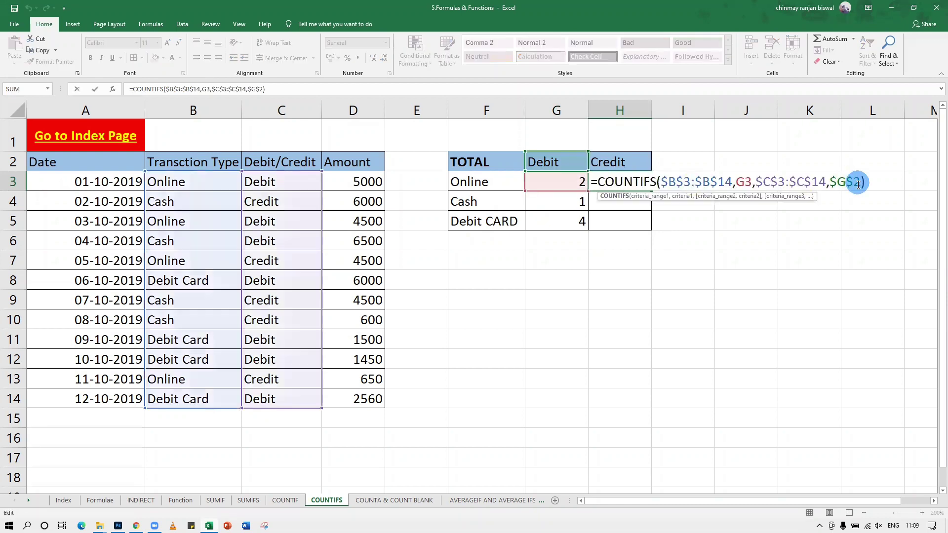
{"action": "key", "text": "BackSpace"}
{"action": "key", "text": "BackSpace"}
{"action": "key", "text": "BackSpace"}
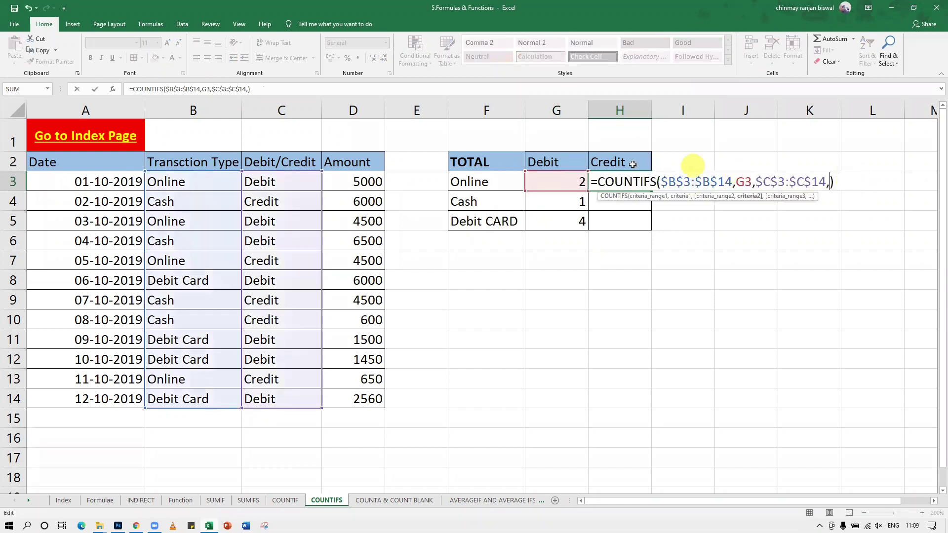
{"action": "left_click", "coordinate": [626, 162]}
{"action": "key", "text": "F4"}
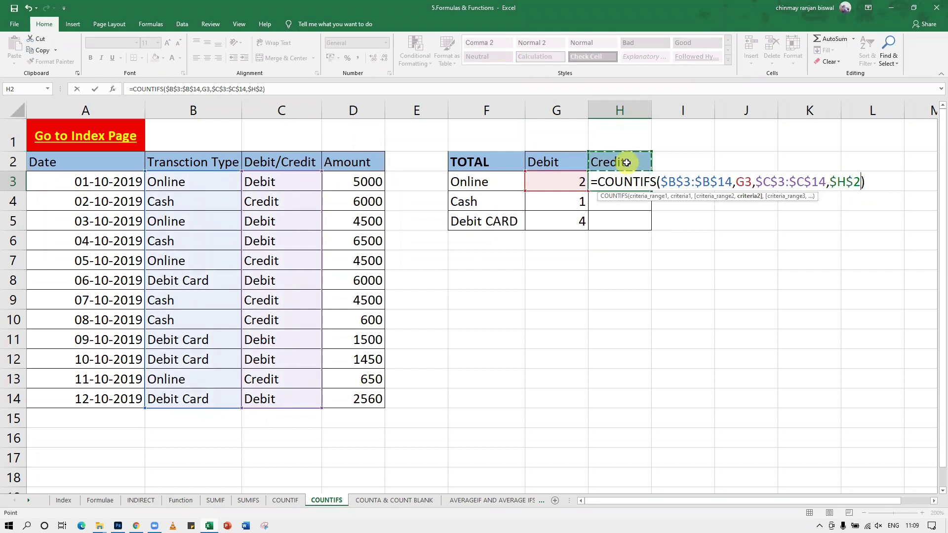
{"action": "key", "text": "Return"}
{"action": "left_click", "coordinate": [647, 182]}
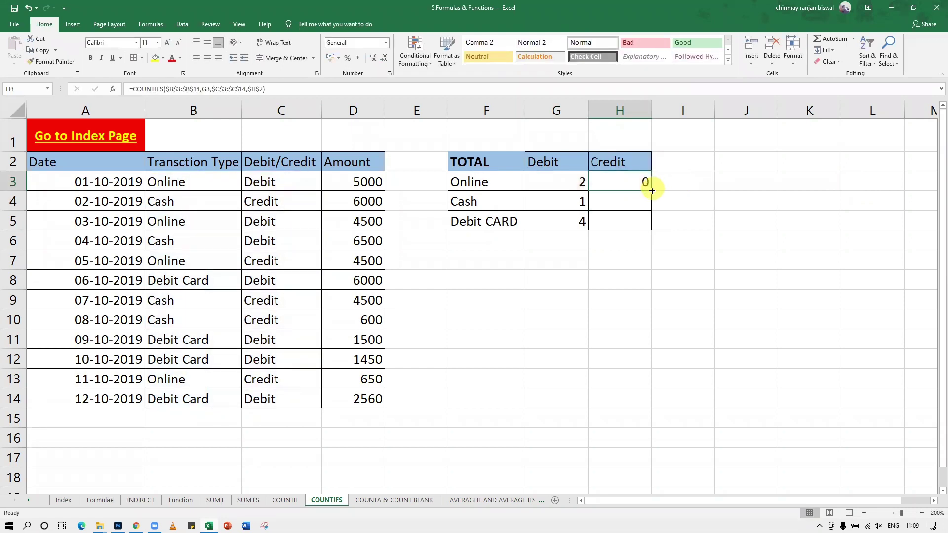
{"action": "left_click_drag", "start_coordinate": [651, 190], "coordinate": [651, 228]}
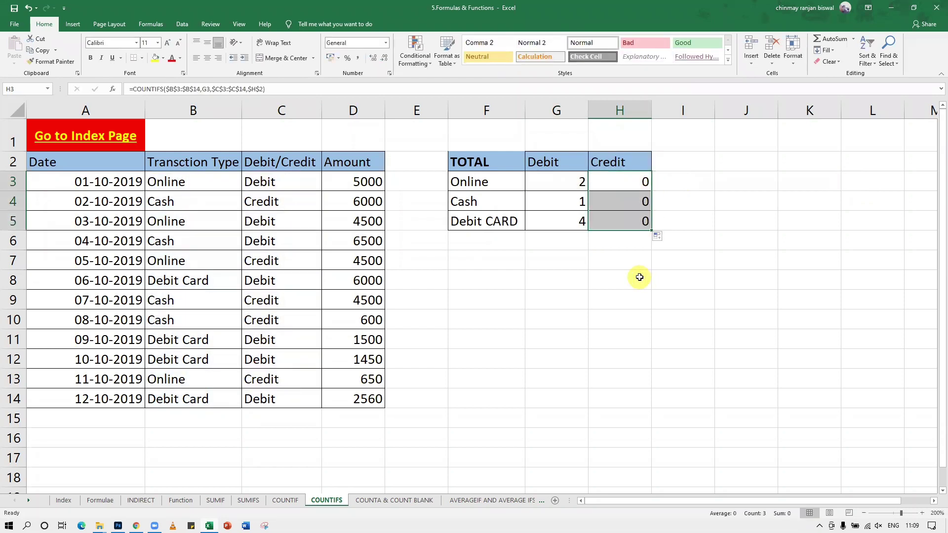
Check the references in the H3 formula and clear the formulas from H3:H5.
{"action": "double_click", "coordinate": [631, 184]}
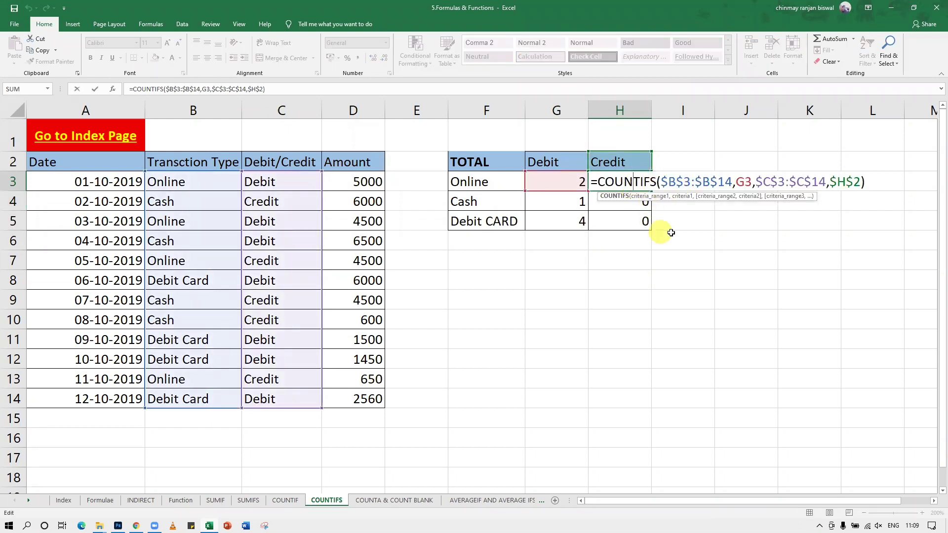
{"action": "left_click", "coordinate": [677, 182]}
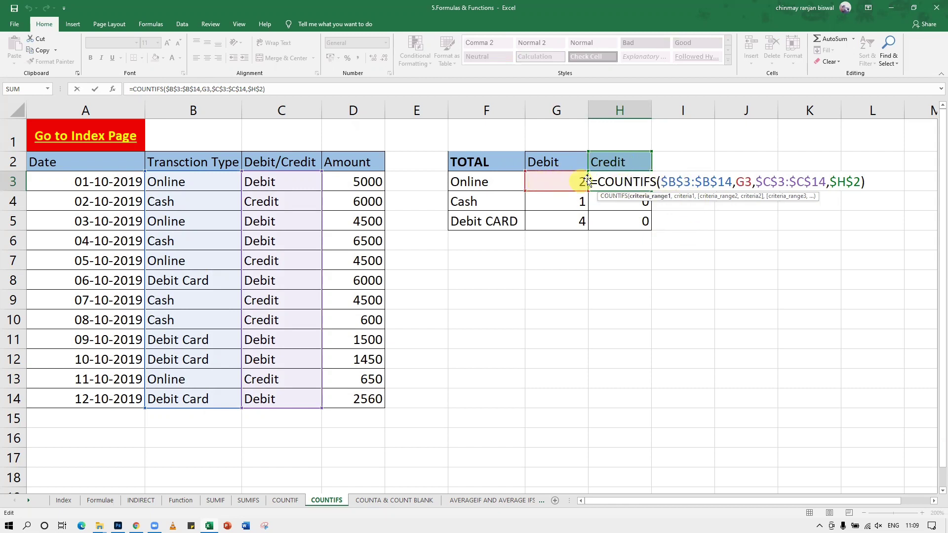
{"action": "key", "text": "Escape"}
{"action": "double_click", "coordinate": [645, 181]}
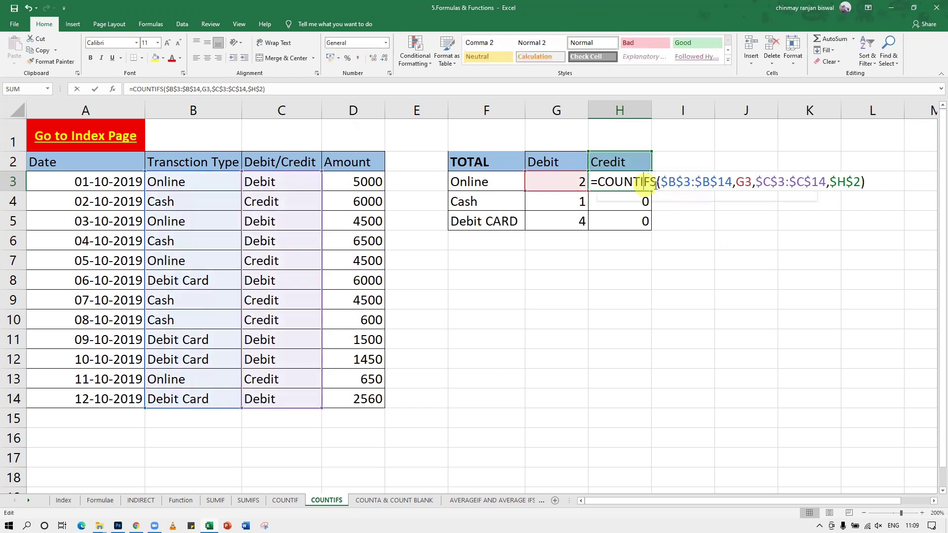
{"action": "left_click_drag", "start_coordinate": [890, 181], "coordinate": [575, 181]}
{"action": "key", "text": "Delete"}
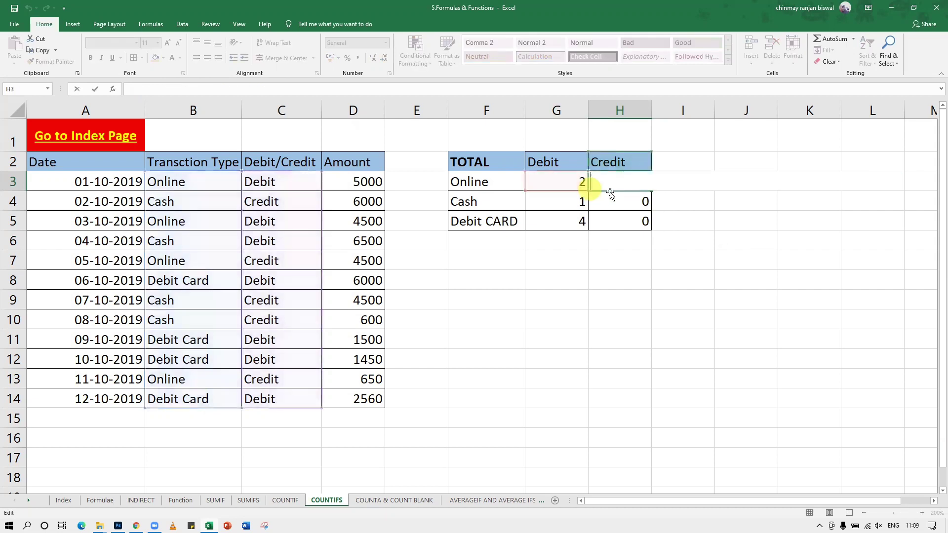
{"action": "left_click", "coordinate": [630, 194]}
{"action": "key", "text": "Delete"}
{"action": "left_click", "coordinate": [630, 212]}
{"action": "key", "text": "Delete"}
{"action": "left_click", "coordinate": [632, 178]}
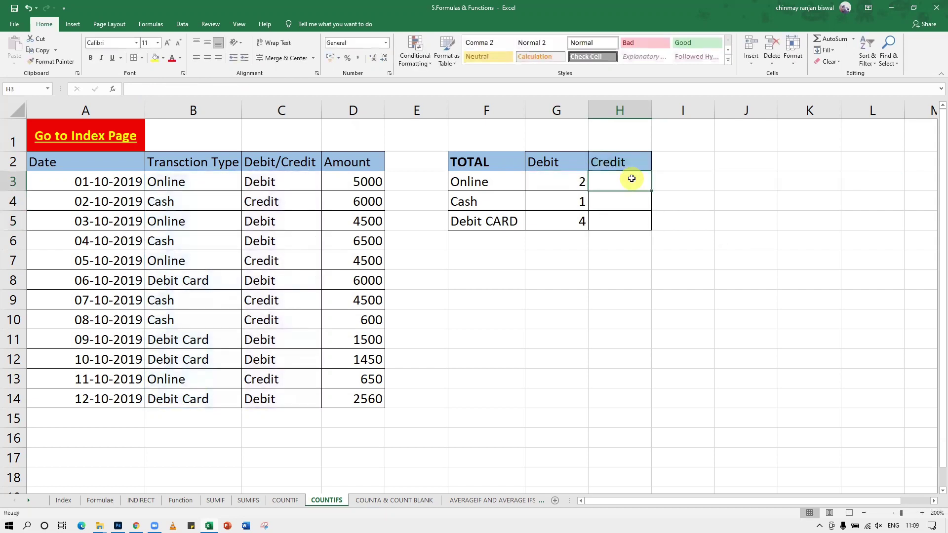
Enter a COUNTIFS formula in H3 with range B3:B14, criterion F3, second range C3:C14 and criterion H2.
{"action": "type", "text": "=countifs("}
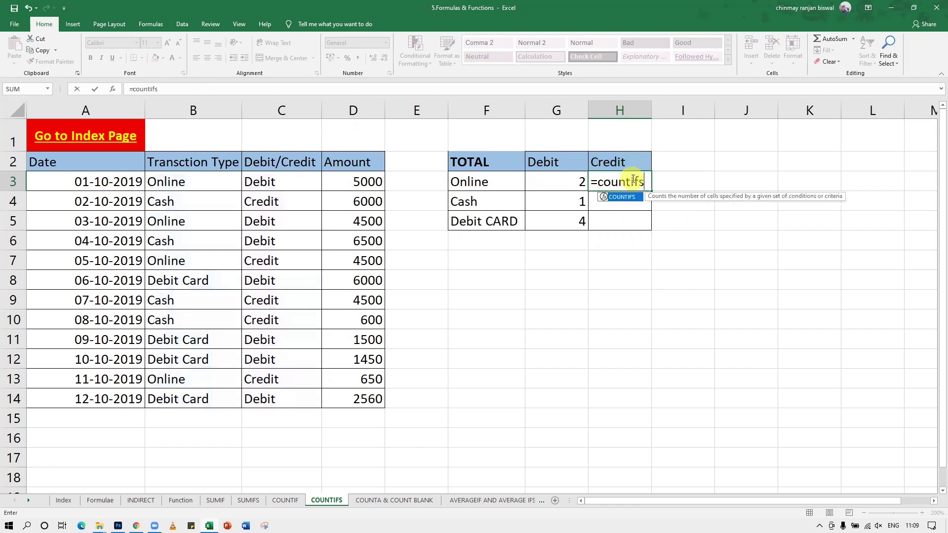
{"action": "left_click", "coordinate": [186, 182]}
{"action": "left_click_drag", "start_coordinate": [186, 308], "coordinate": [191, 402]}
{"action": "type", "text": ","}
{"action": "left_click", "coordinate": [478, 180]}
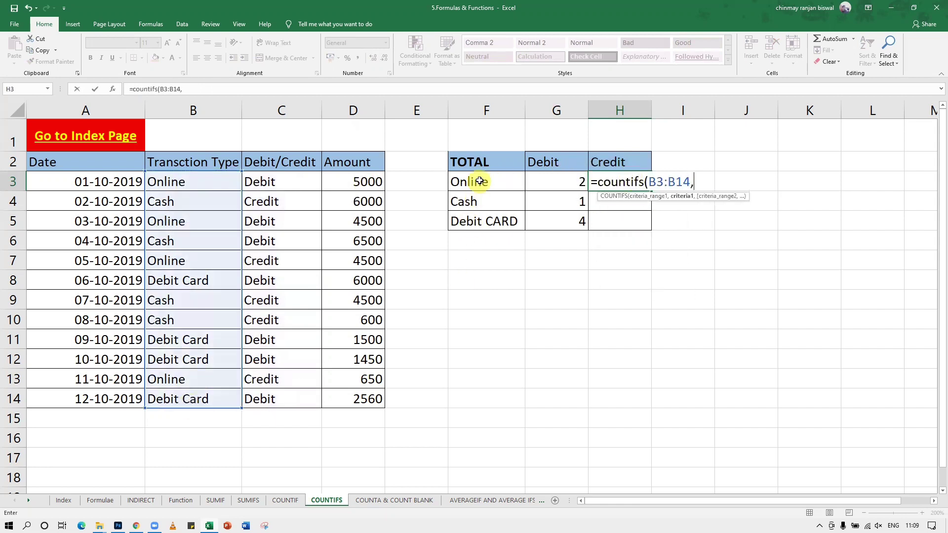
{"action": "type", "text": ","}
{"action": "left_click_drag", "start_coordinate": [304, 180], "coordinate": [306, 399]}
{"action": "type", "text": ","}
{"action": "left_click", "coordinate": [613, 159]}
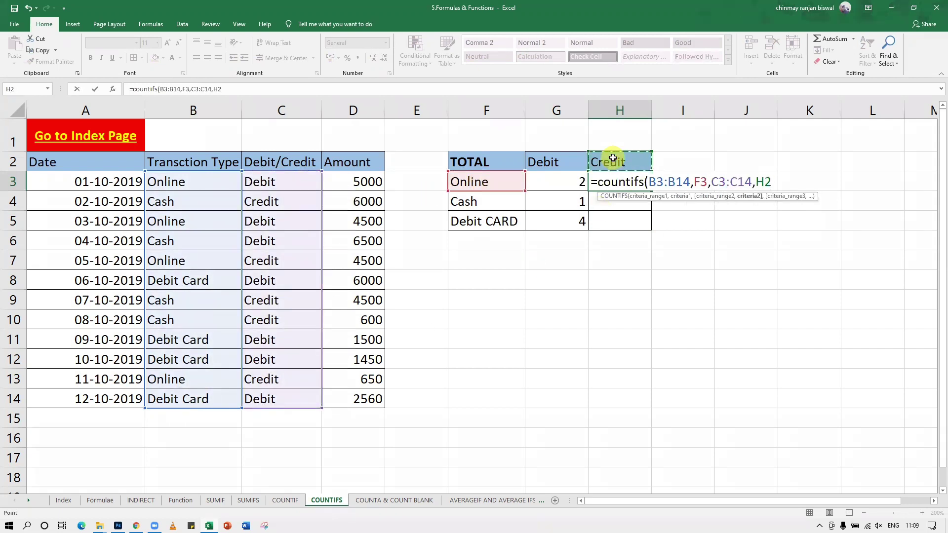
{"action": "type", "text": ")"}
Lock B3:B14, C3:C14 and H2 as absolute references in the H3 formula and fill it down to H5.
{"action": "left_click_drag", "start_coordinate": [649, 183], "coordinate": [826, 183]}
{"action": "key", "text": "F4"}
{"action": "key", "text": "F4"}
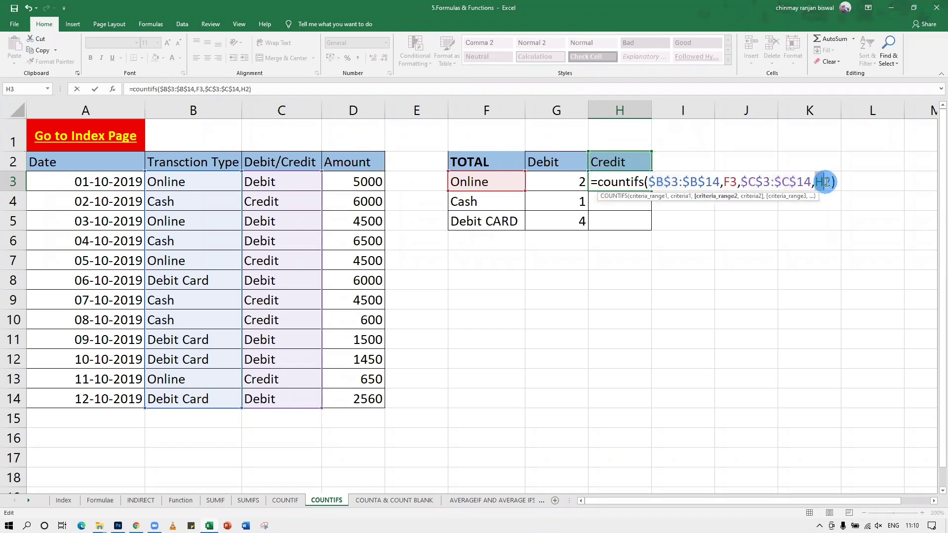
{"action": "key", "text": "F4"}
{"action": "key", "text": "ctrl+Return"}
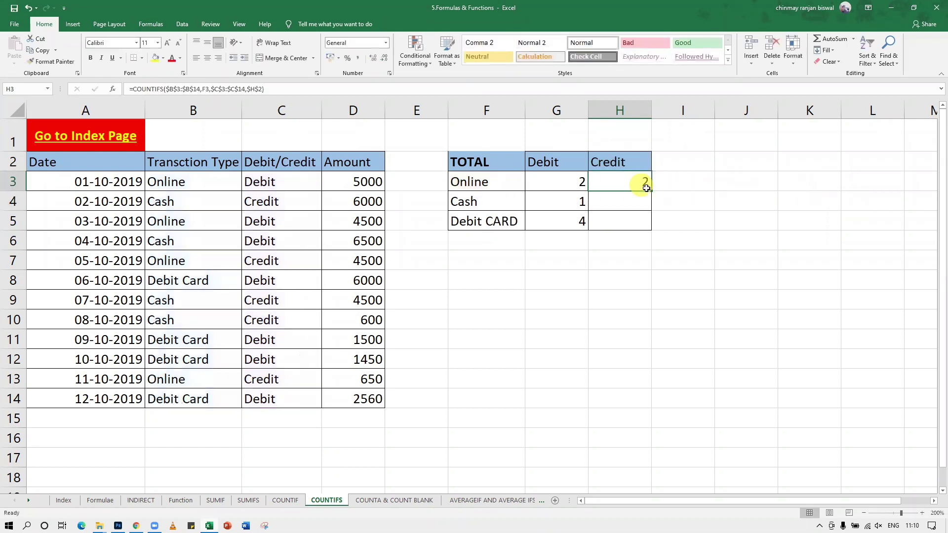
{"action": "left_click_drag", "start_coordinate": [650, 191], "coordinate": [650, 230]}
{"action": "left_click", "coordinate": [611, 277]}
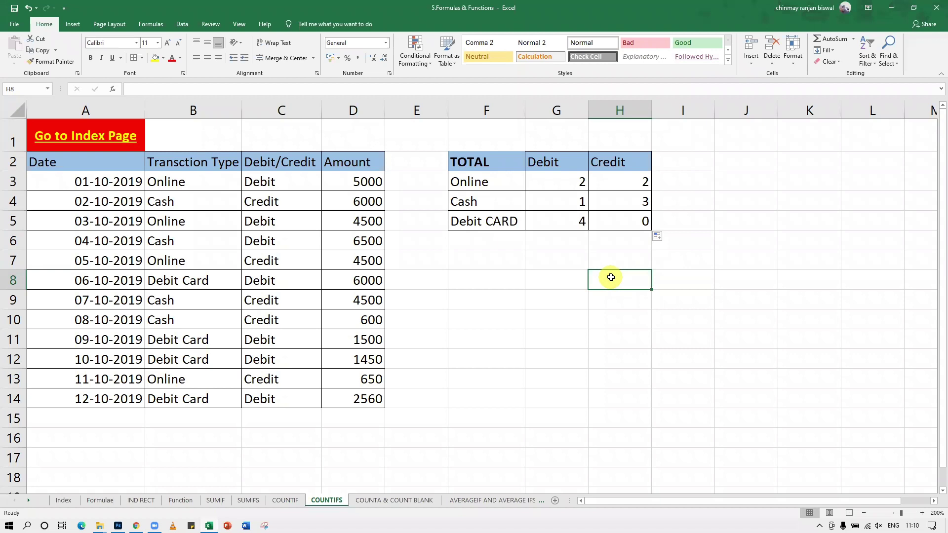
Delete the Credit formulas in H3:H5.
{"action": "left_click_drag", "start_coordinate": [621, 183], "coordinate": [622, 222]}
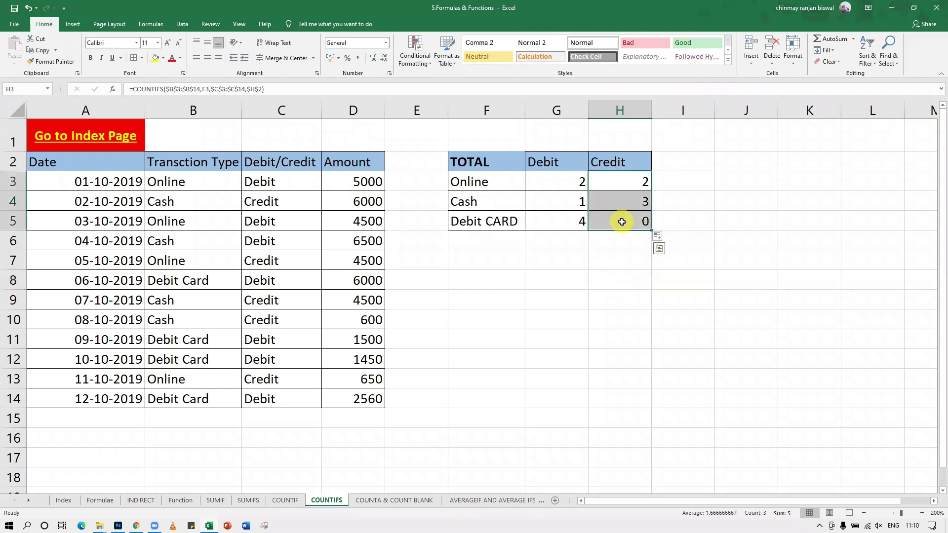
{"action": "key", "text": "Delete"}
{"action": "left_click", "coordinate": [626, 252]}
Start a COUNTIFS formula in H3 with criteria range B3:B14 and the Online label in F3 as its criterion.
{"action": "left_click", "coordinate": [626, 182]}
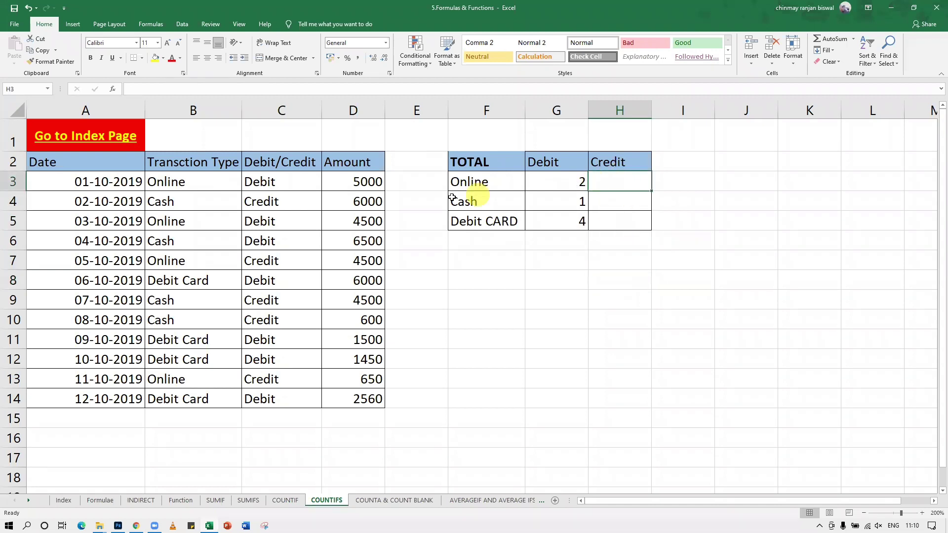
{"action": "left_click", "coordinate": [459, 182]}
{"action": "left_click", "coordinate": [616, 157]}
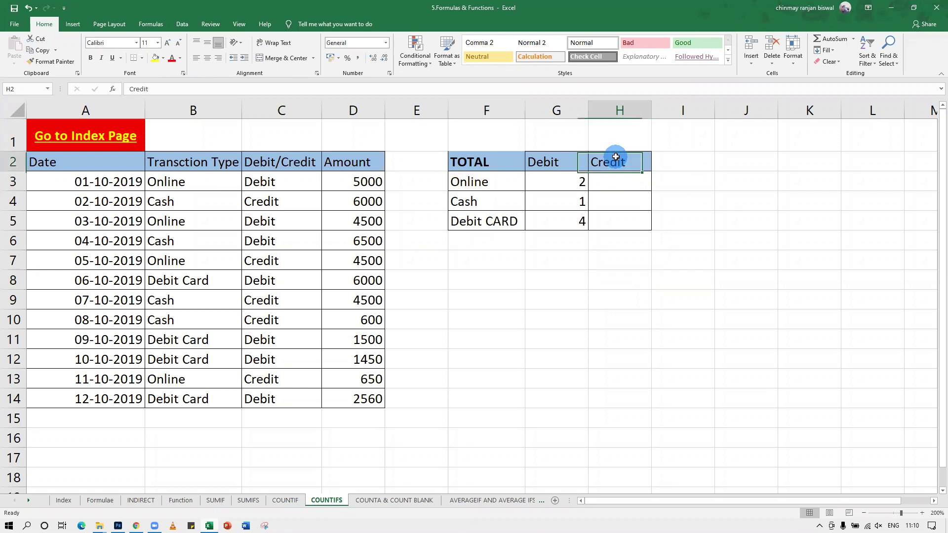
{"action": "left_click", "coordinate": [617, 184]}
{"action": "type", "text": "="}
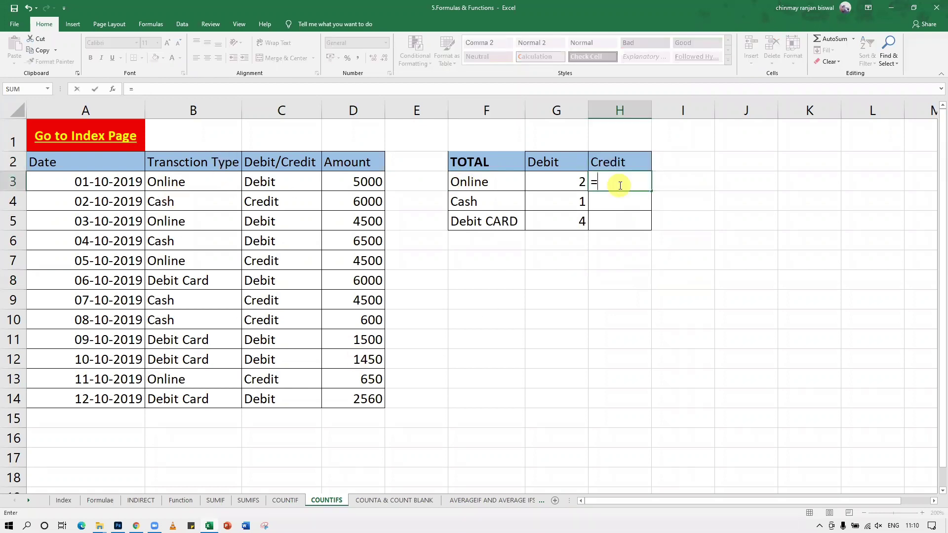
{"action": "type", "text": "countifs("}
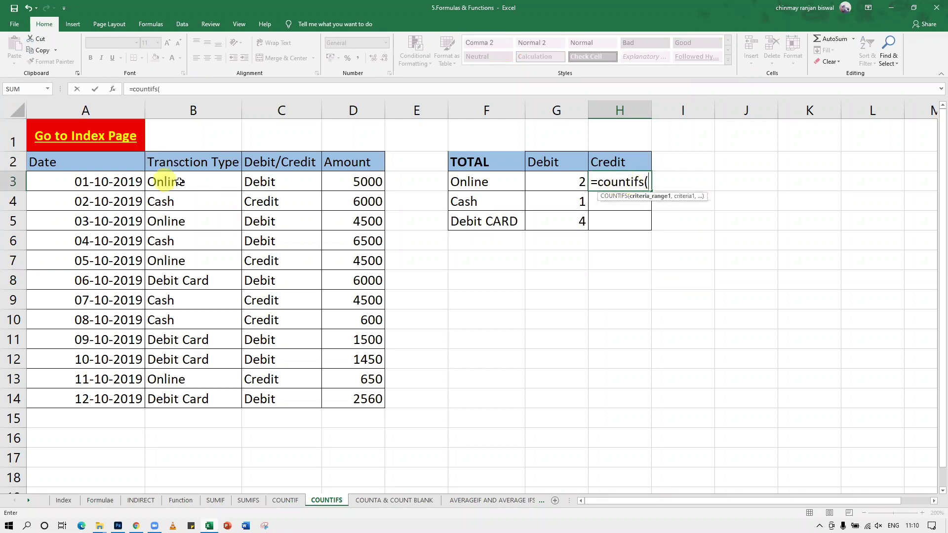
{"action": "left_click_drag", "start_coordinate": [180, 182], "coordinate": [185, 399]}
{"action": "type", "text": ","}
{"action": "left_click", "coordinate": [473, 184]}
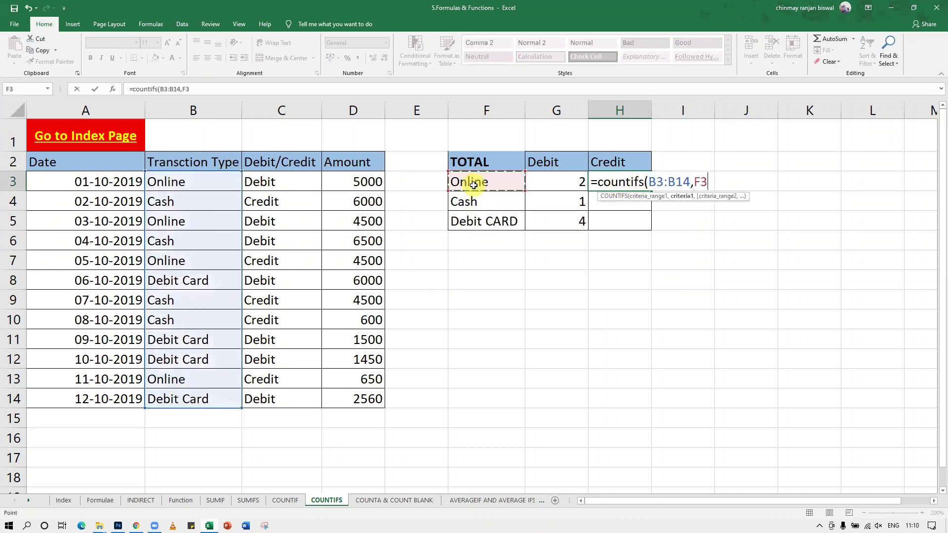
Add the second criteria range C3:C14 with the Credit header H2 as its criterion and close the COUNTIFS formula.
{"action": "type", "text": ","}
{"action": "left_click_drag", "start_coordinate": [277, 182], "coordinate": [289, 392]}
{"action": "type", "text": ","}
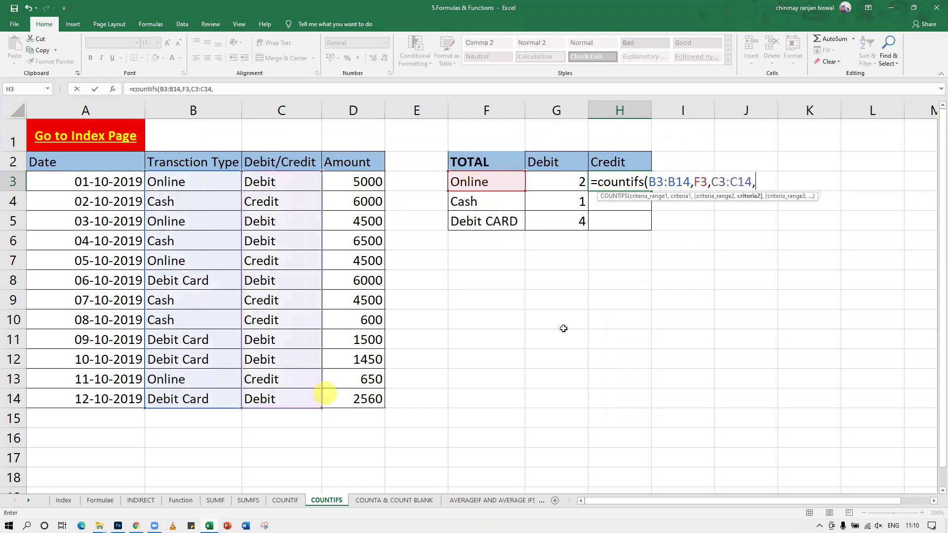
{"action": "left_click", "coordinate": [617, 159]}
{"action": "type", "text": ")"}
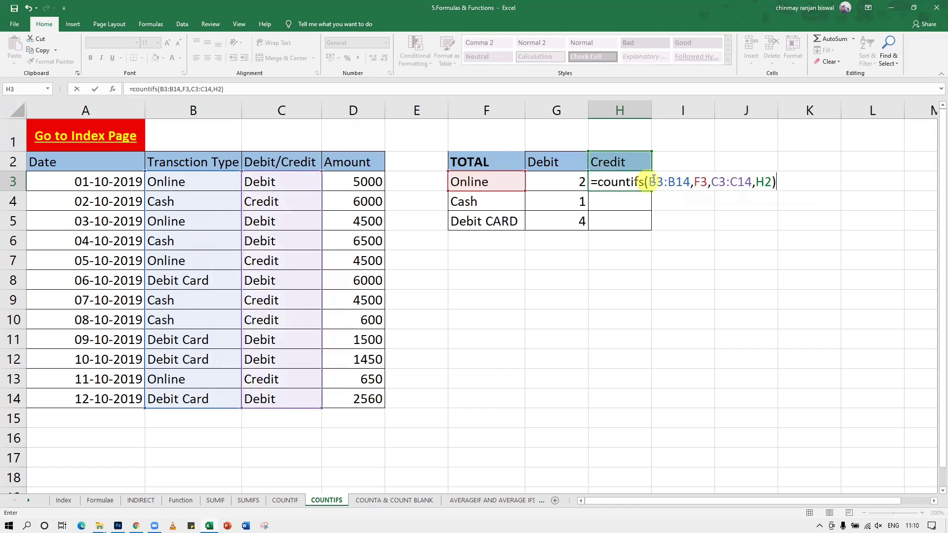
Make B3:B14, C3:C14 and H2 absolute references in the H3 formula and enter it.
{"action": "left_click_drag", "start_coordinate": [648, 183], "coordinate": [775, 182]}
{"action": "key", "text": "F4"}
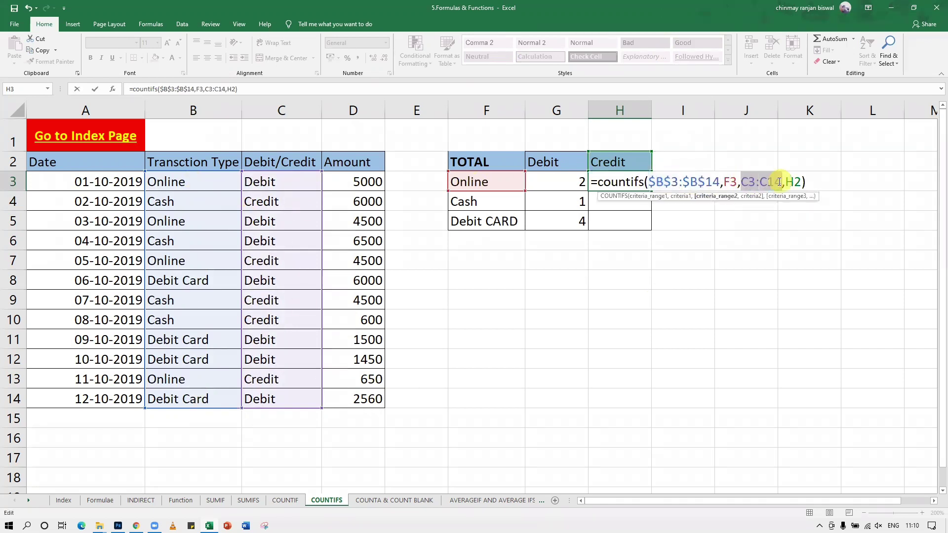
{"action": "key", "text": "F4"}
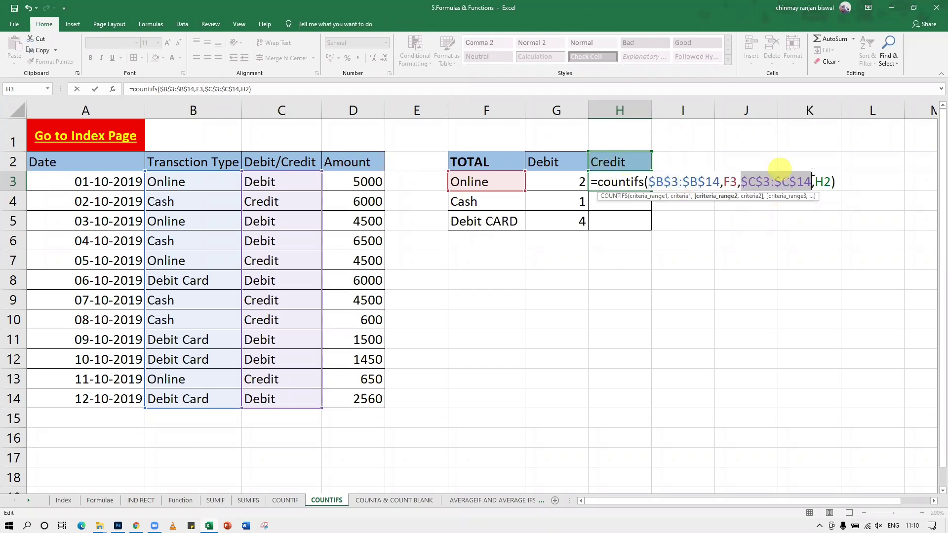
{"action": "double_click", "coordinate": [822, 186]}
{"action": "key", "text": "F4"}
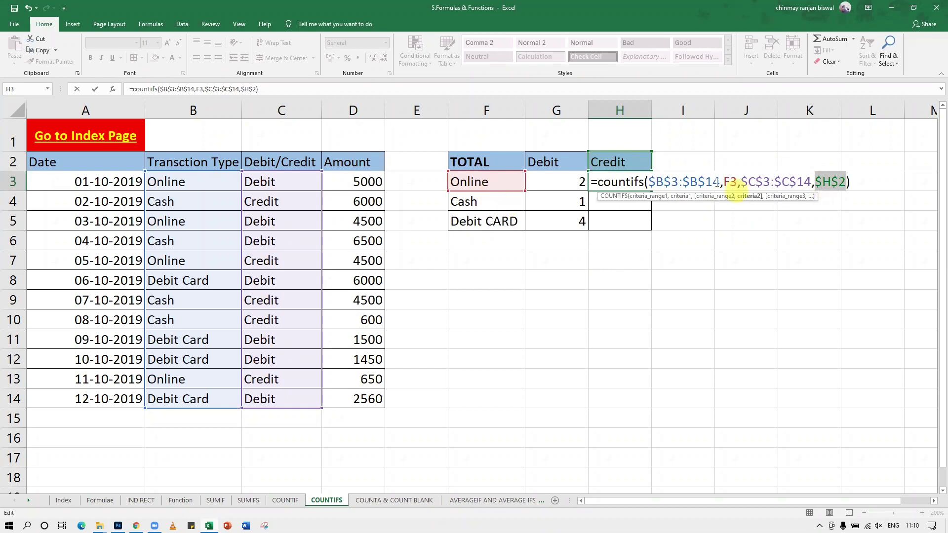
{"action": "key", "text": "Return"}
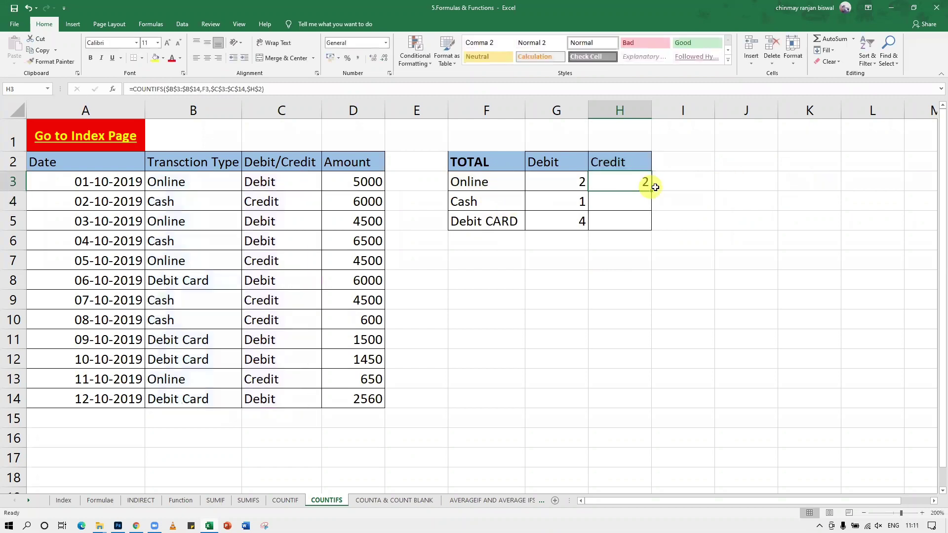
Fill the Credit COUNTIFS formula from H3 down to H5.
{"action": "left_click", "coordinate": [649, 187]}
{"action": "left_click_drag", "start_coordinate": [650, 191], "coordinate": [673, 243]}
{"action": "left_click", "coordinate": [664, 275]}
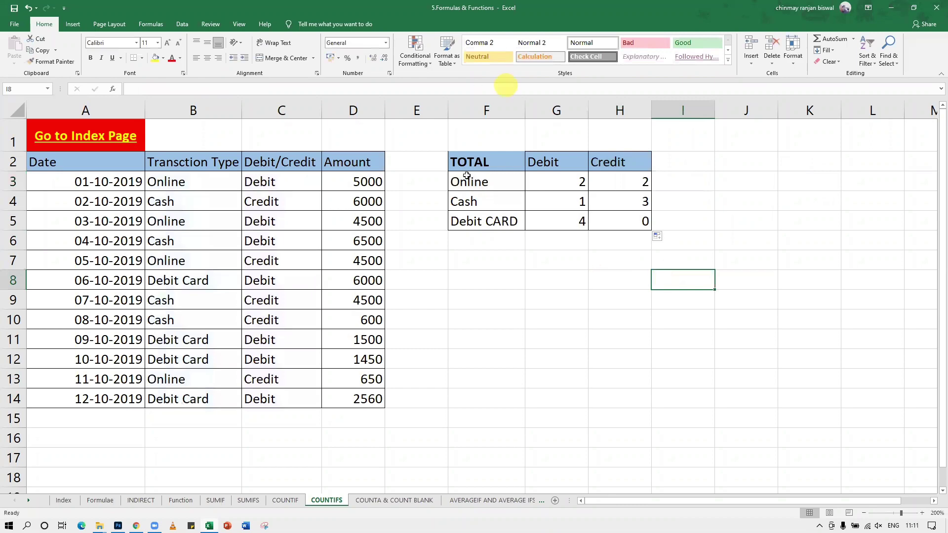
{"action": "left_click", "coordinate": [485, 338]}
Open the COUNTA & COUNT BLANK sheet and review the cells beside the BOOKED, PENDING, MALE and FEMALE labels.
{"action": "left_click", "coordinate": [393, 499]}
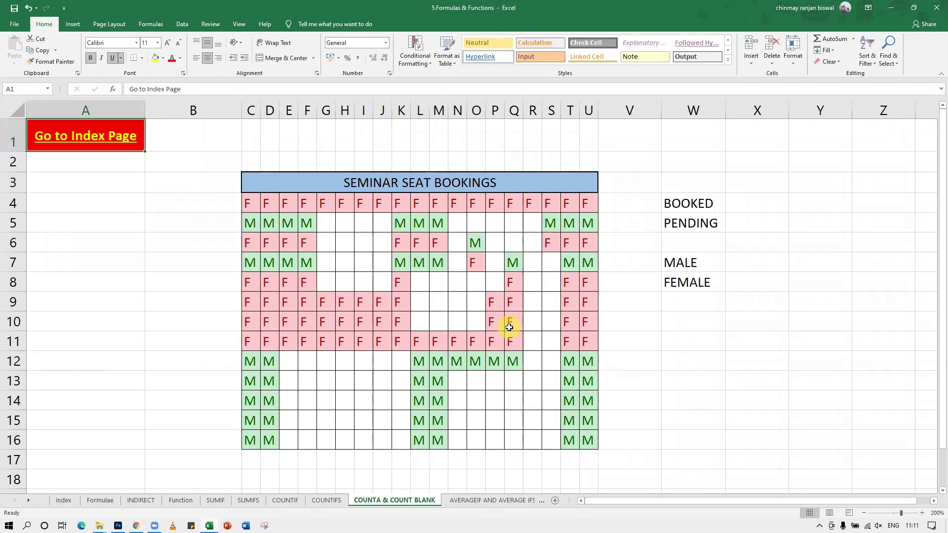
{"action": "left_click", "coordinate": [534, 330]}
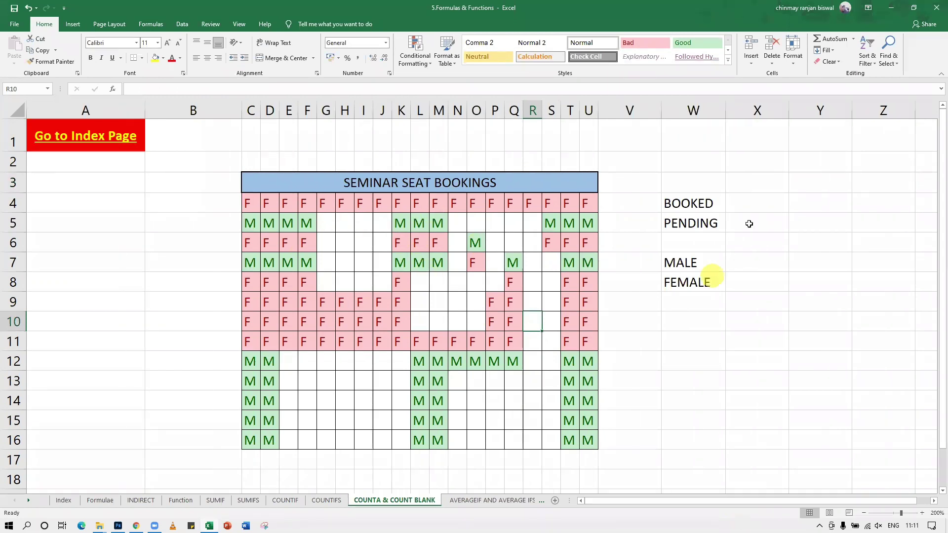
{"action": "left_click", "coordinate": [754, 206]}
{"action": "left_click", "coordinate": [756, 222]}
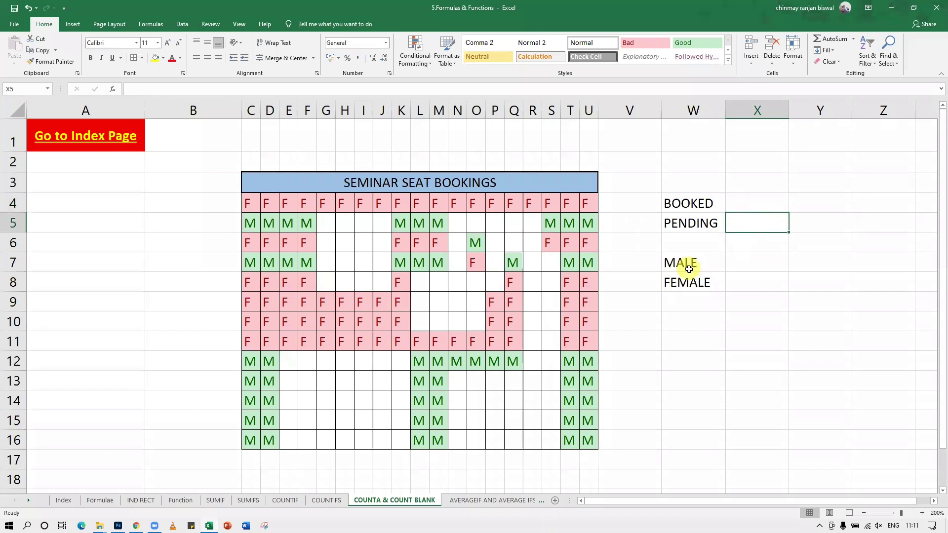
{"action": "left_click", "coordinate": [736, 264]}
{"action": "left_click", "coordinate": [736, 286]}
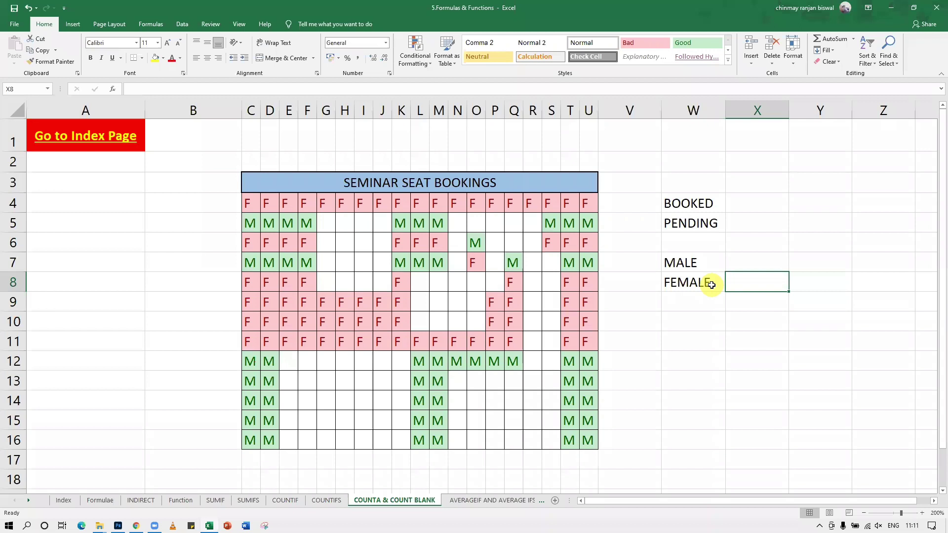
Count the booked seats in X4 with a COUNTA formula over the seat grid C4:U16.
{"action": "left_click", "coordinate": [772, 201]}
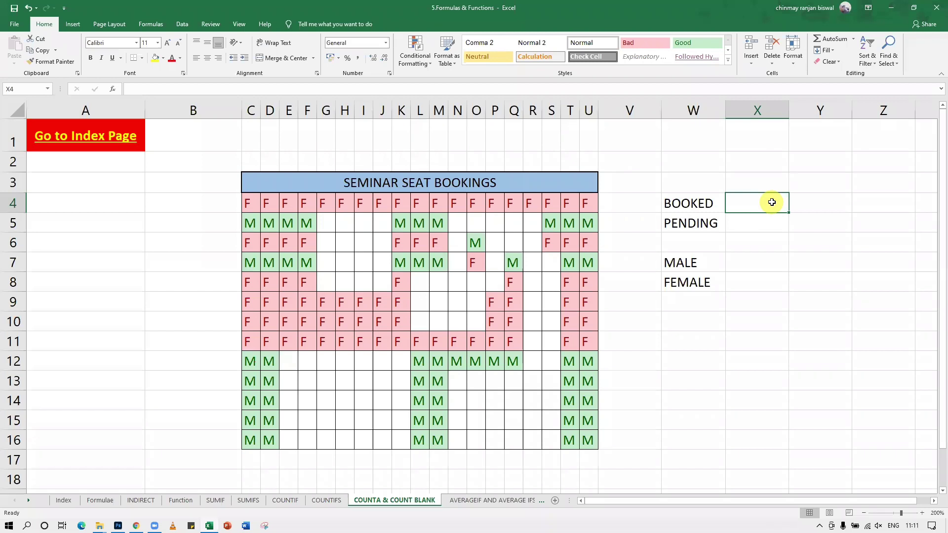
{"action": "type", "text": "=counta"}
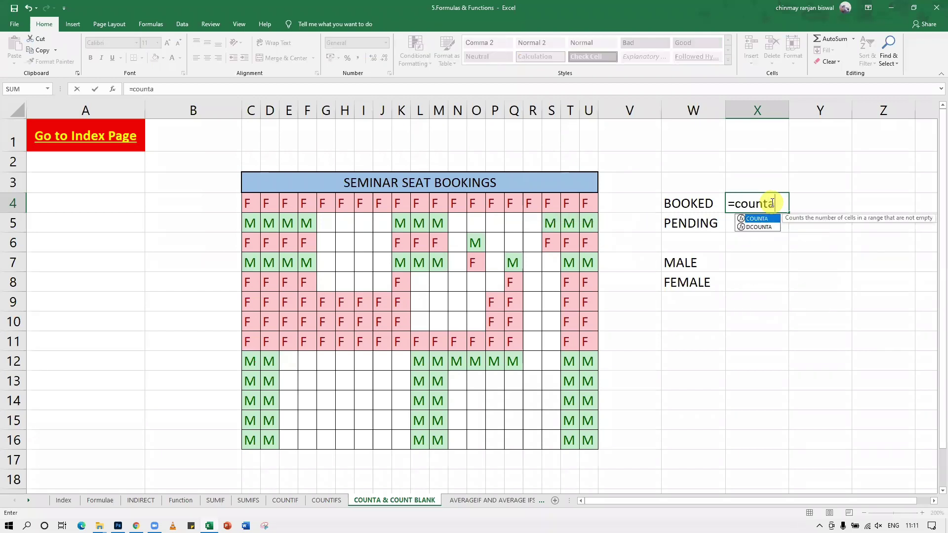
{"action": "type", "text": "("}
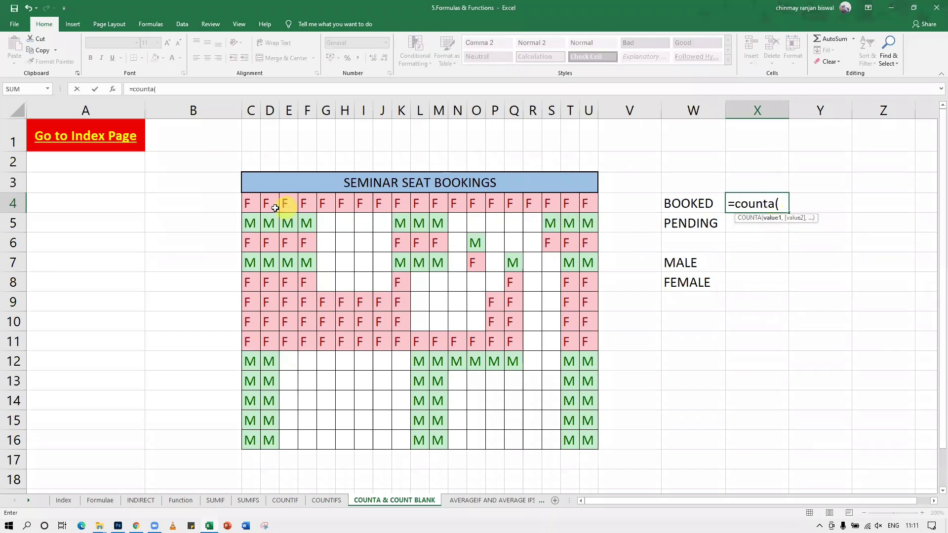
{"action": "mouse_move", "coordinate": [260, 206]}
{"action": "left_mouse_down"}
{"action": "mouse_move", "coordinate": [582, 247]}
{"action": "mouse_move", "coordinate": [599, 393]}
{"action": "mouse_move", "coordinate": [599, 429]}
{"action": "mouse_move", "coordinate": [583, 444]}
{"action": "left_mouse_up"}
{"action": "type", "text": ")"}
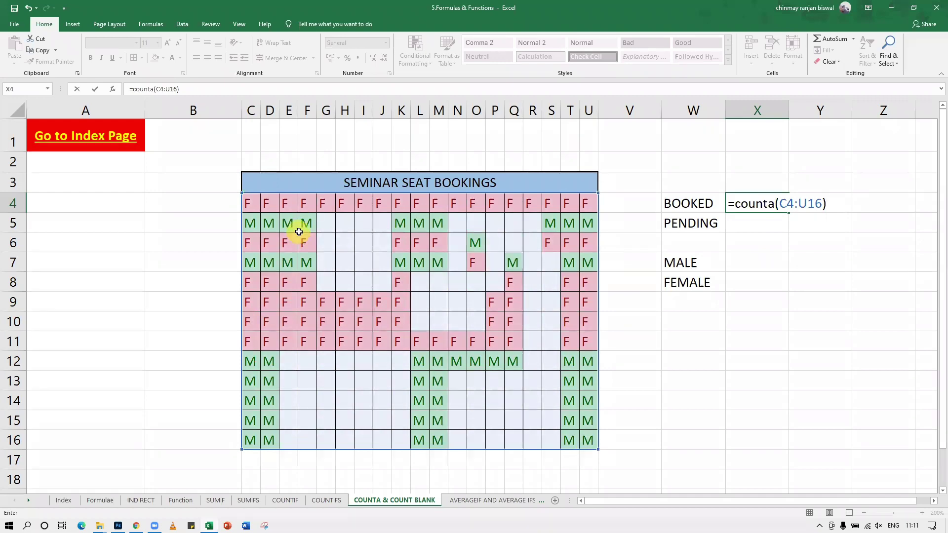
{"action": "key", "text": "Return"}
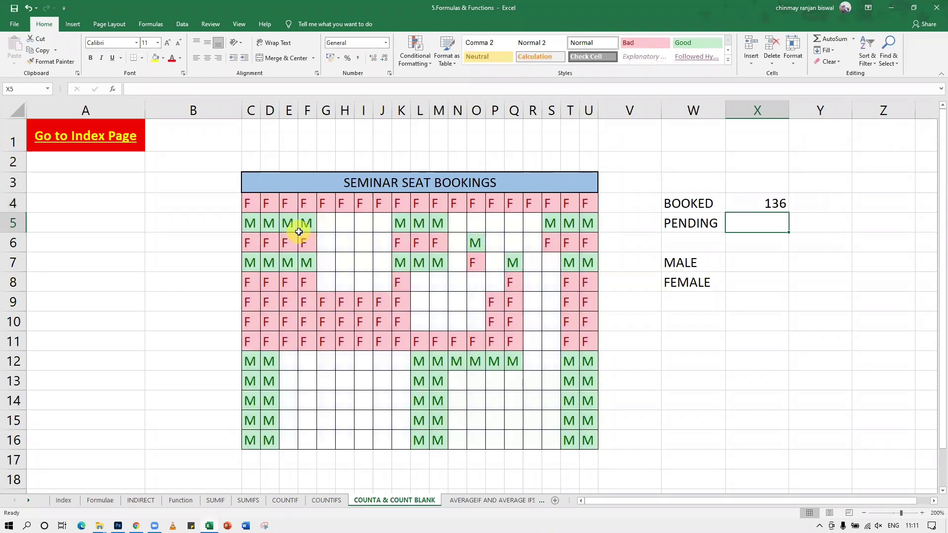
Count the pending seats in X5 with a COUNTBLANK formula over C4:U16.
{"action": "type", "text": "="}
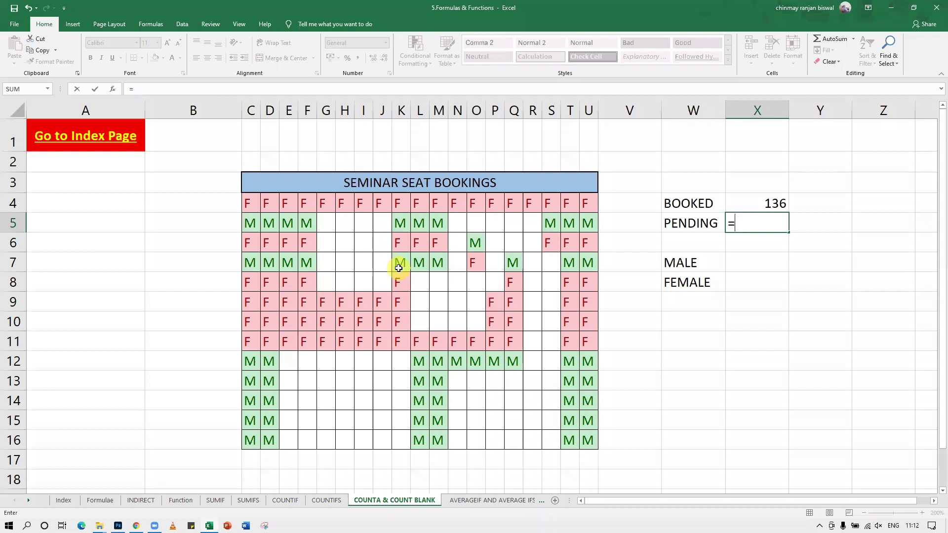
{"action": "type", "text": "countb"}
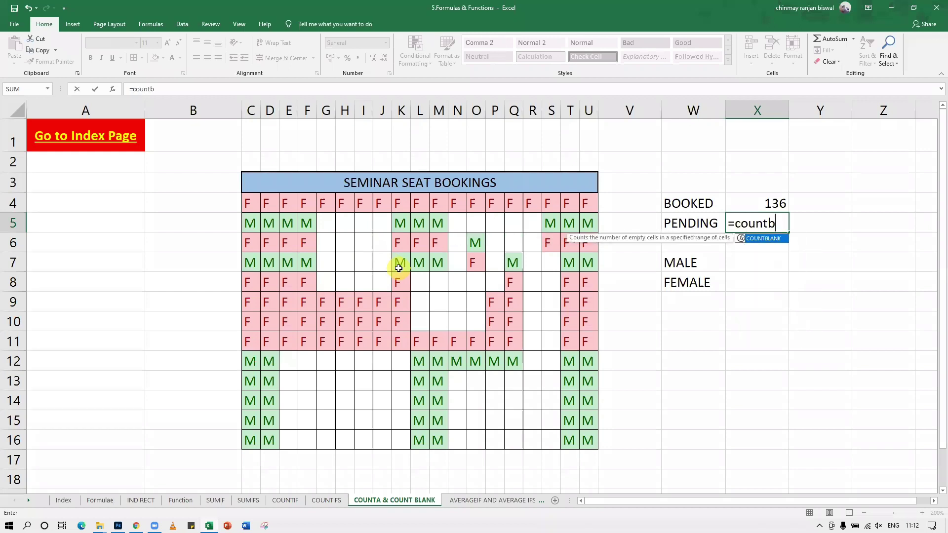
{"action": "key", "text": "Tab"}
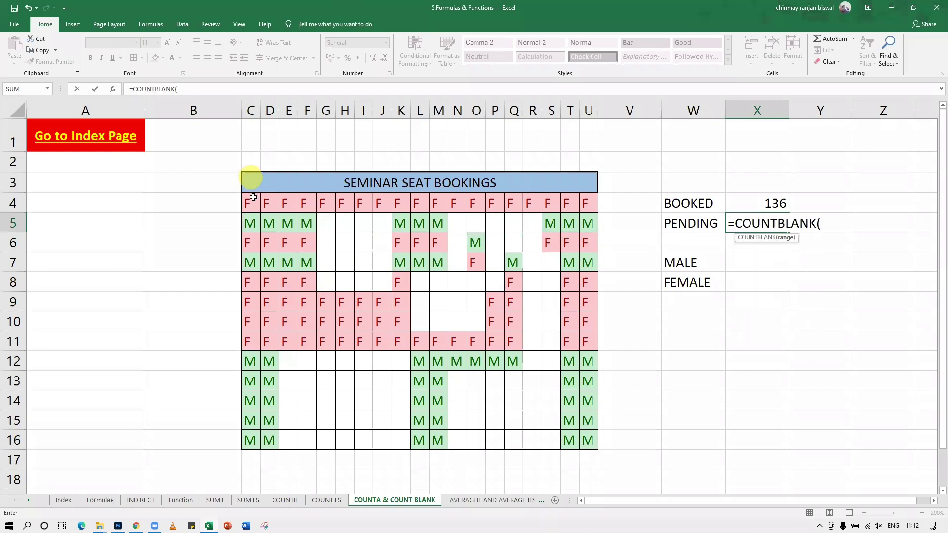
{"action": "left_click_drag", "start_coordinate": [248, 204], "coordinate": [586, 439]}
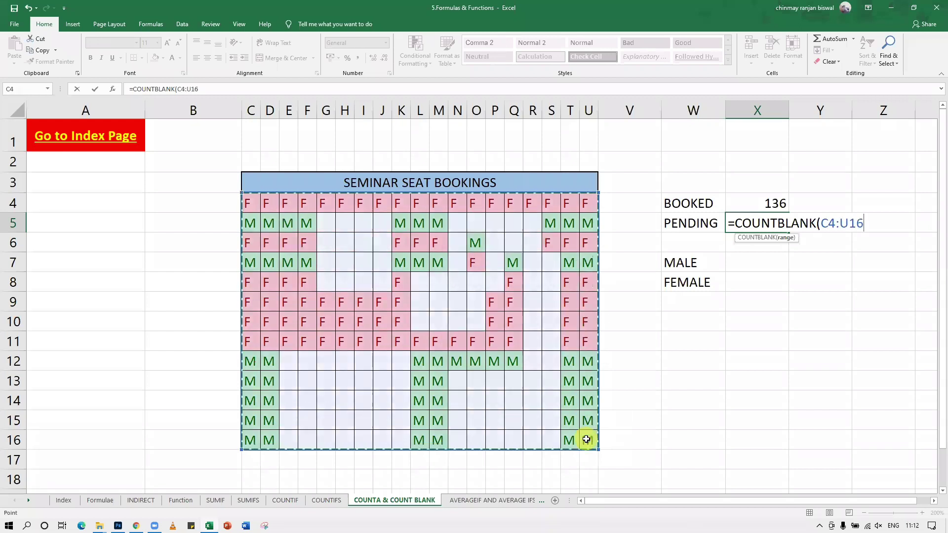
{"action": "key", "text": "Return"}
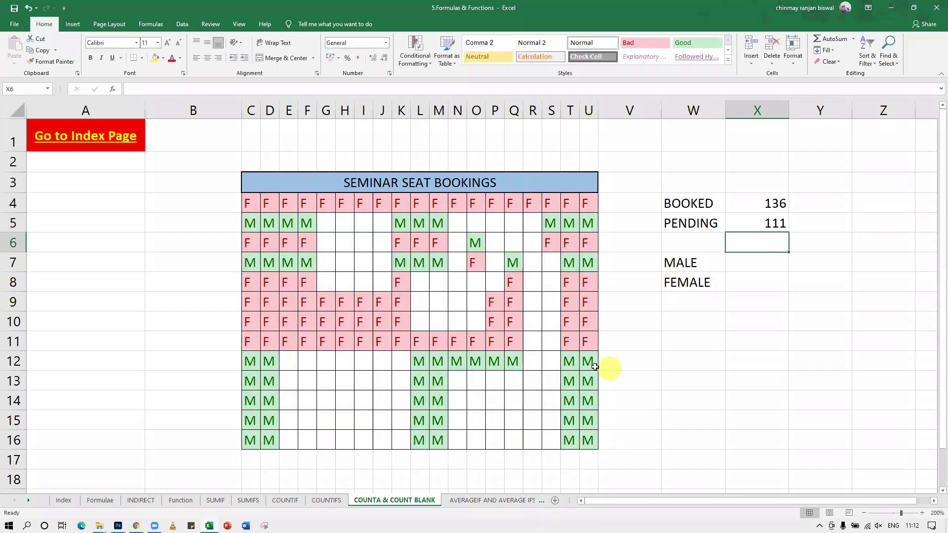
Count the male bookings in X7 with a COUNTIF formula over C4:U16 using the criterion "M".
{"action": "left_click", "coordinate": [733, 268]}
{"action": "type", "text": "=co"}
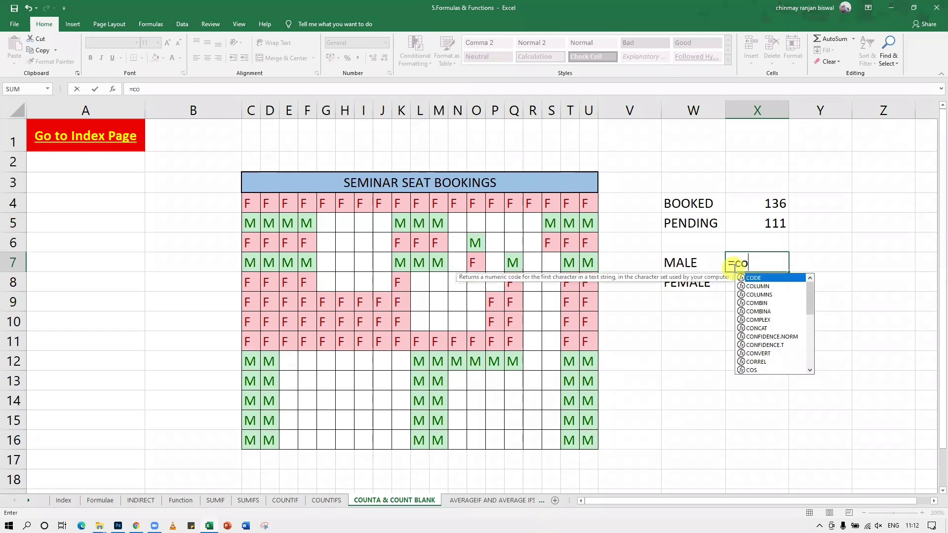
{"action": "type", "text": "untif("}
{"action": "left_click_drag", "start_coordinate": [245, 203], "coordinate": [591, 439]}
{"action": "type", "text": ","}
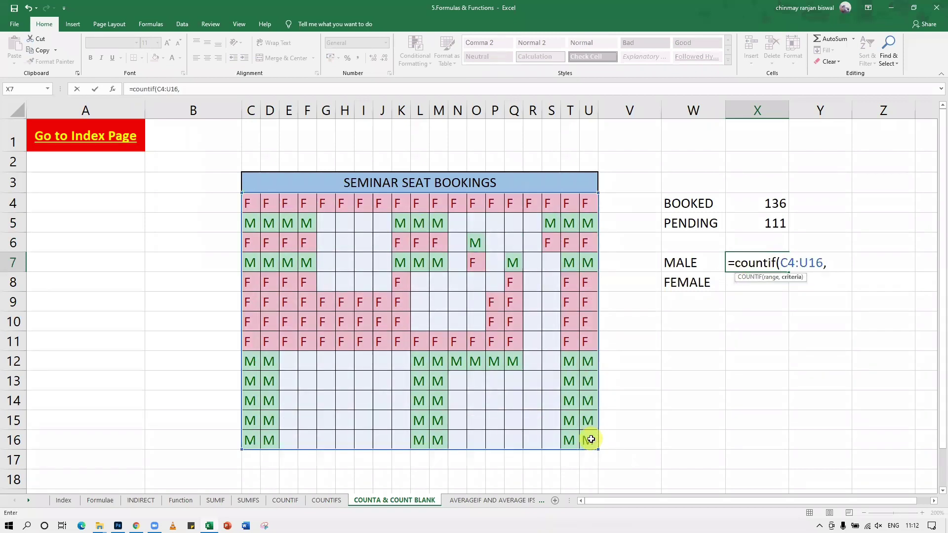
{"action": "type", "text": "\"M\")"}
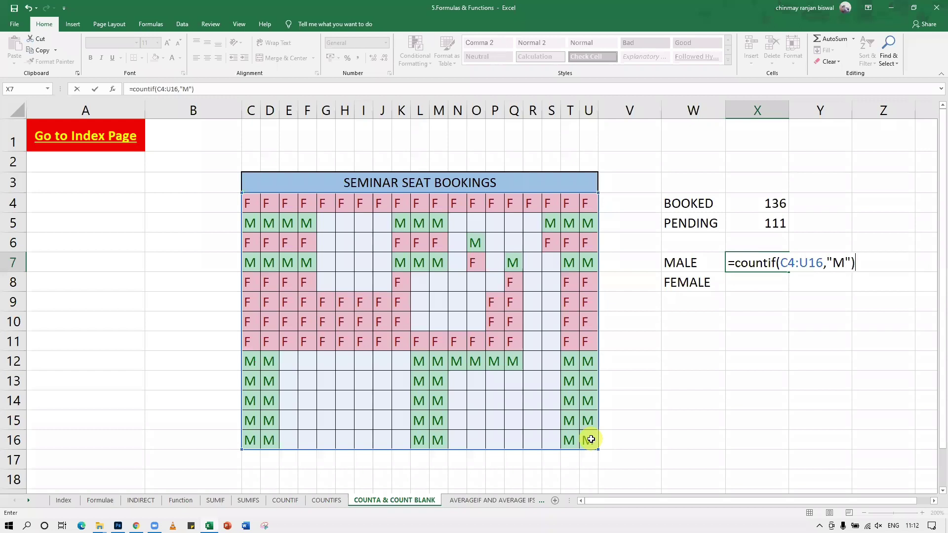
{"action": "key", "text": "Return"}
Count the female bookings in X8 with a COUNTIF formula over C4:U16 using the criterion "F".
{"action": "type", "text": "=countif"}
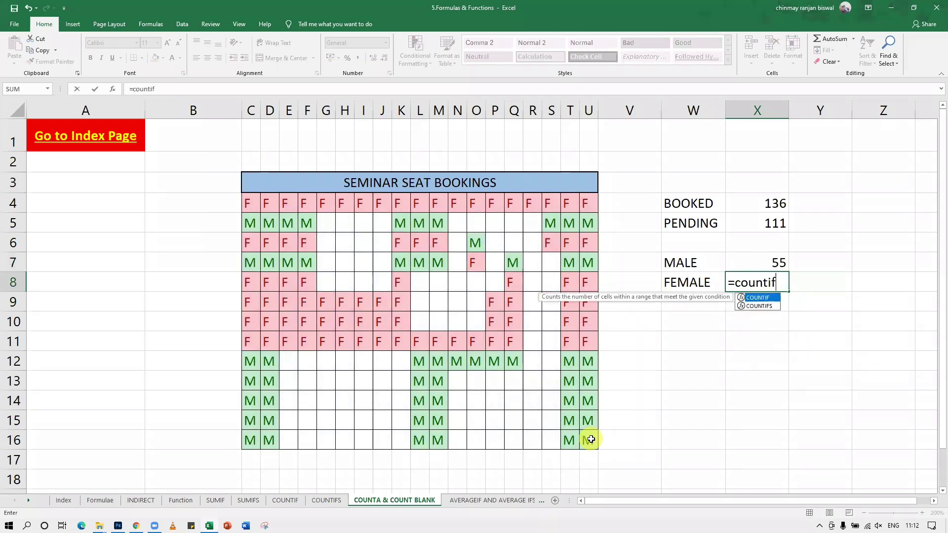
{"action": "type", "text": "("}
{"action": "left_click_drag", "start_coordinate": [250, 203], "coordinate": [592, 441]}
{"action": "type", "text": ",\"F"}
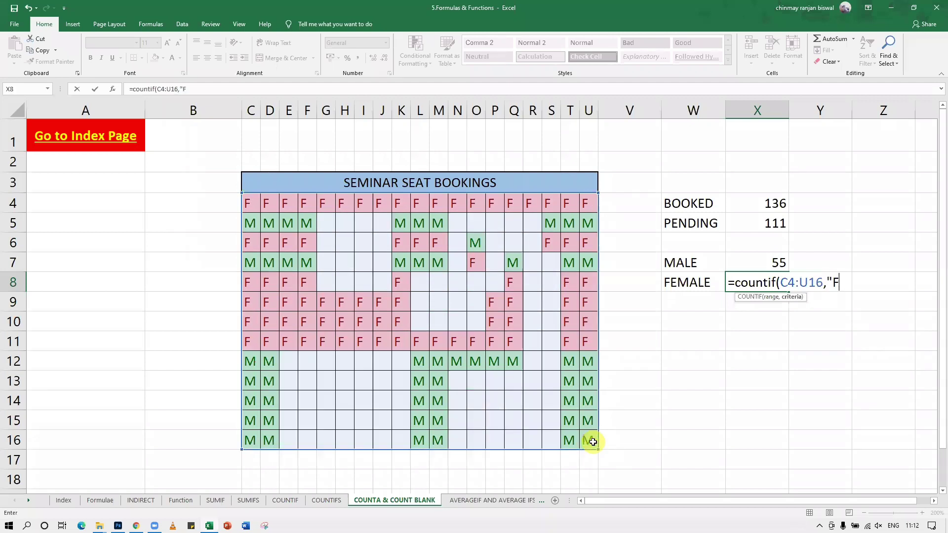
{"action": "type", "text": "\")"}
{"action": "key", "text": "Return"}
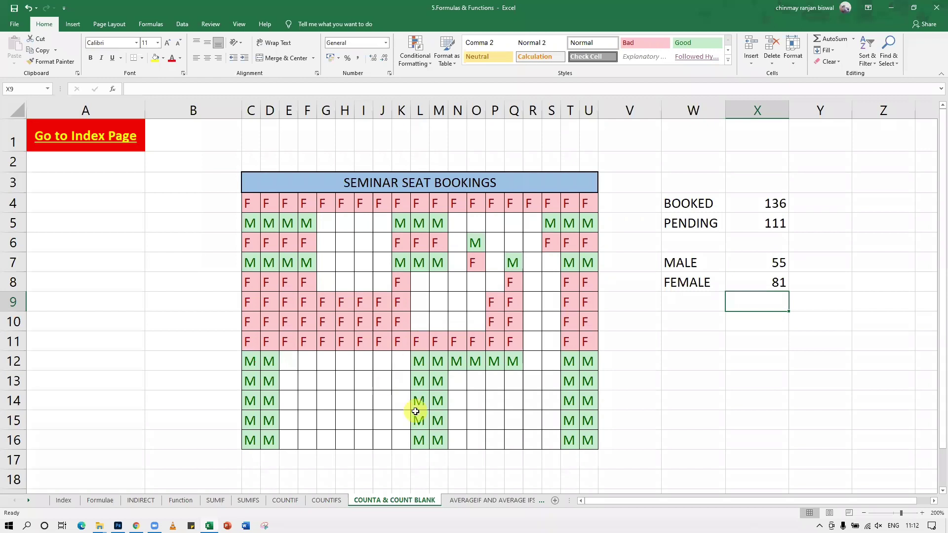
{"action": "left_click", "coordinate": [709, 364]}
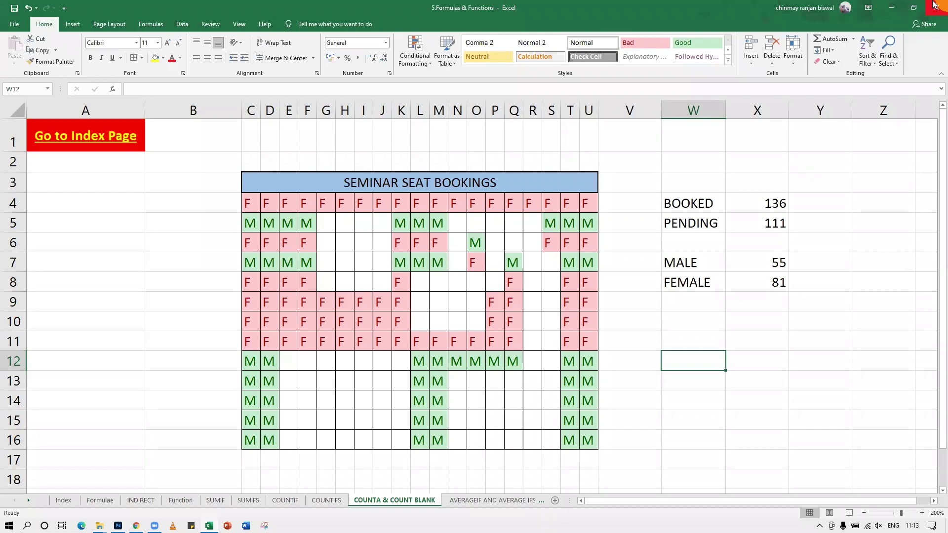
Switch to the Function sheet with the student marks table.
{"action": "left_click", "coordinate": [181, 500]}
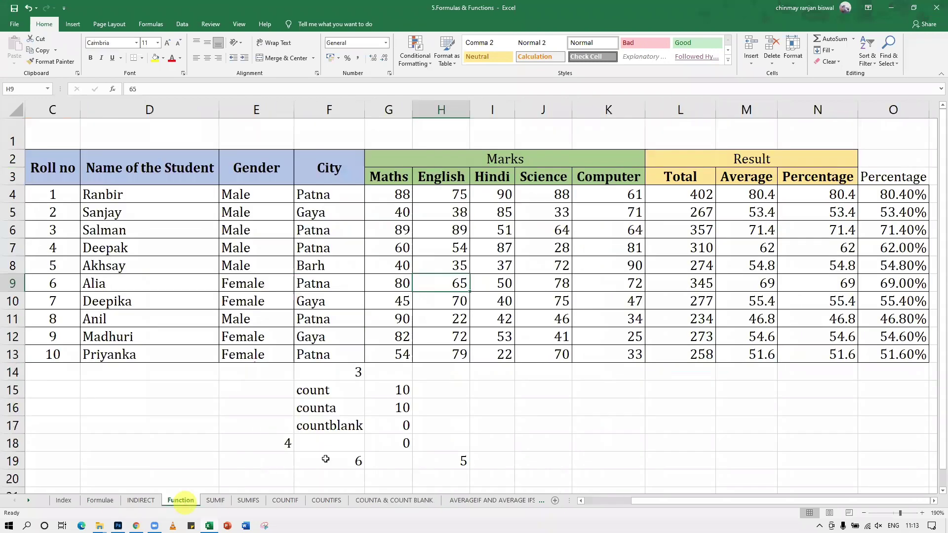
{"action": "left_click", "coordinate": [556, 412]}
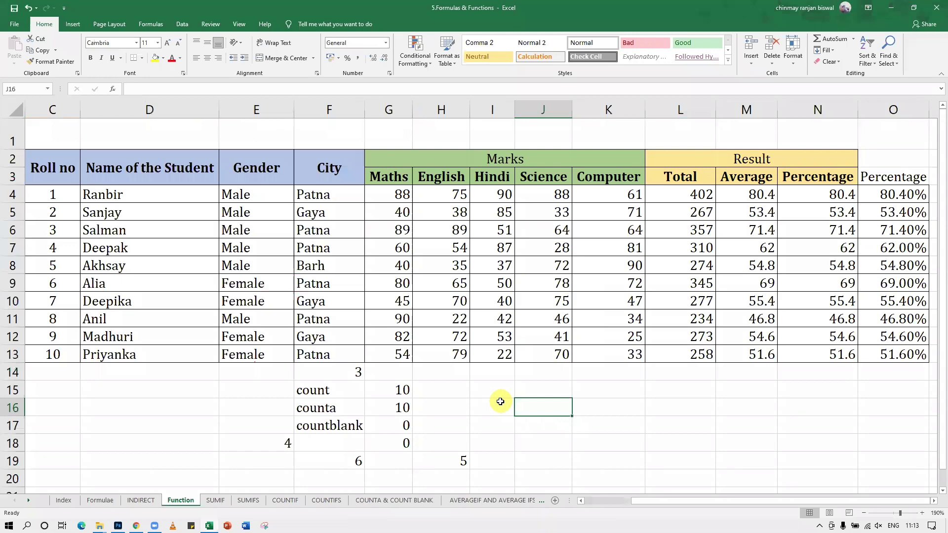
Switch to Gmail in Chrome and search the mail for the colleague's e-mail address together with "attendance".
{"action": "left_click", "coordinate": [438, 428]}
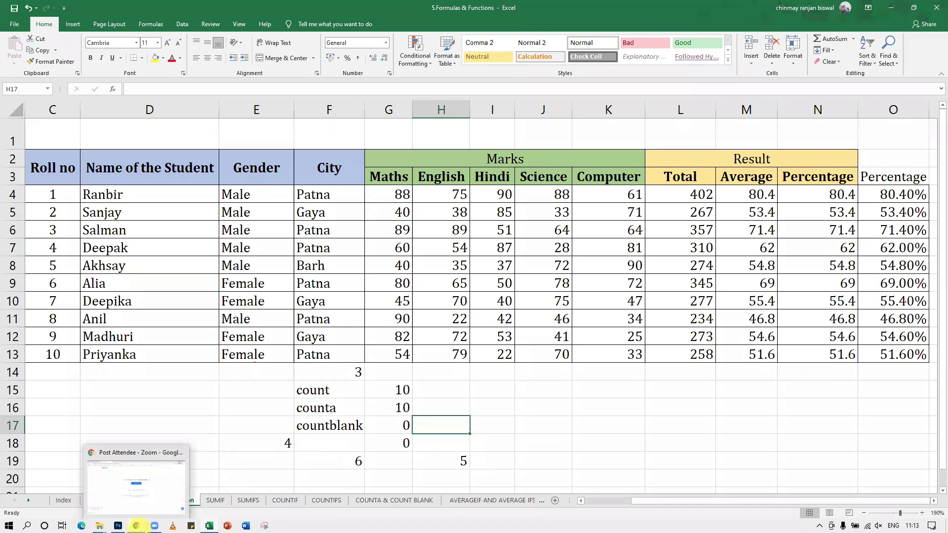
{"action": "left_click", "coordinate": [136, 525]}
{"action": "left_click", "coordinate": [77, 8]}
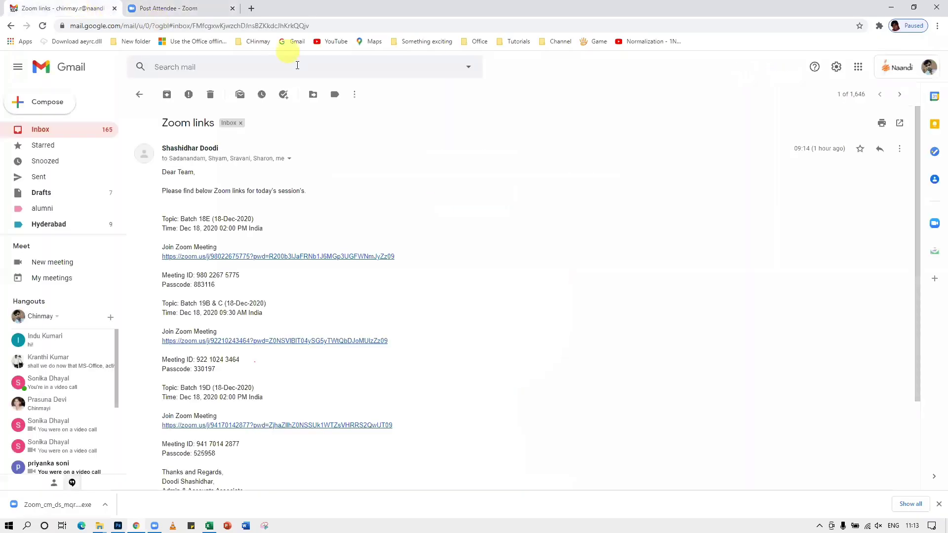
{"action": "left_click", "coordinate": [283, 70]}
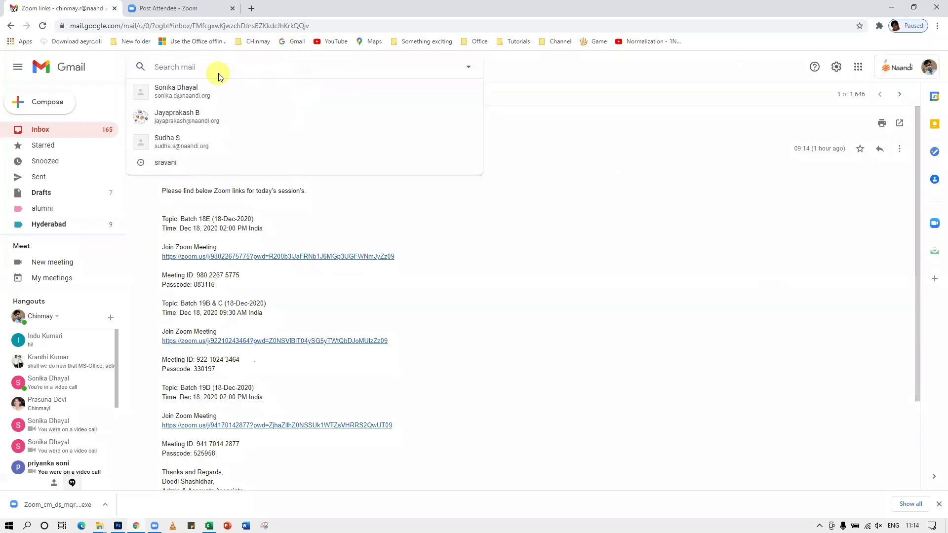
{"action": "type", "text": "muthar."}
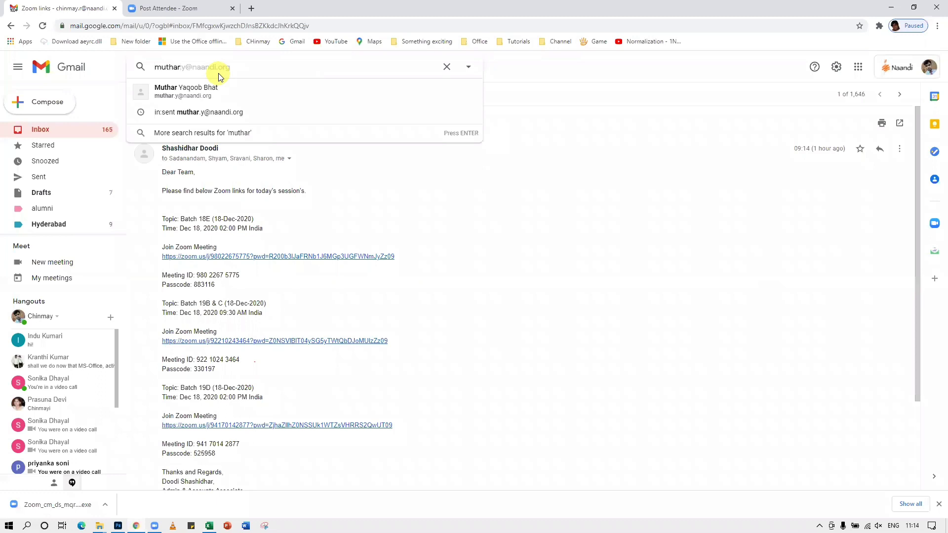
{"action": "key", "text": "Tab"}
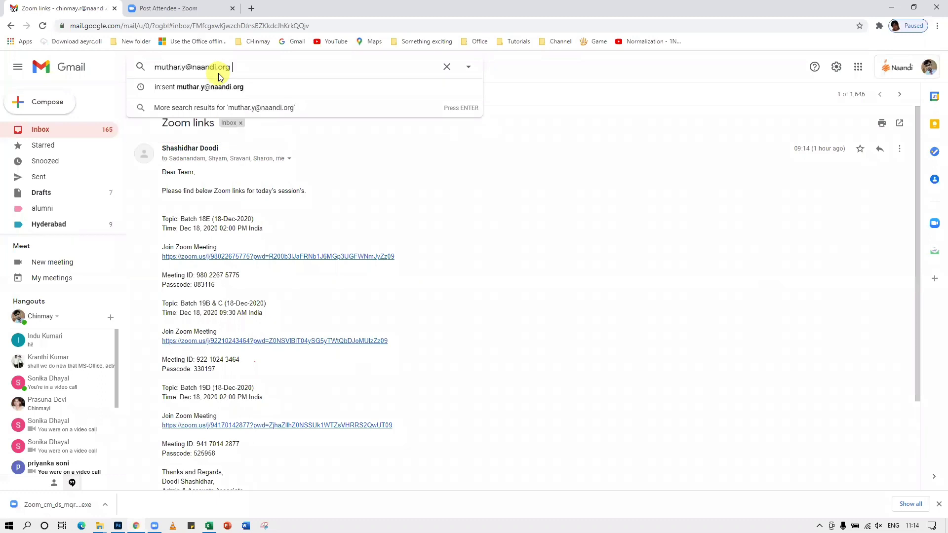
{"action": "type", "text": "attendance"}
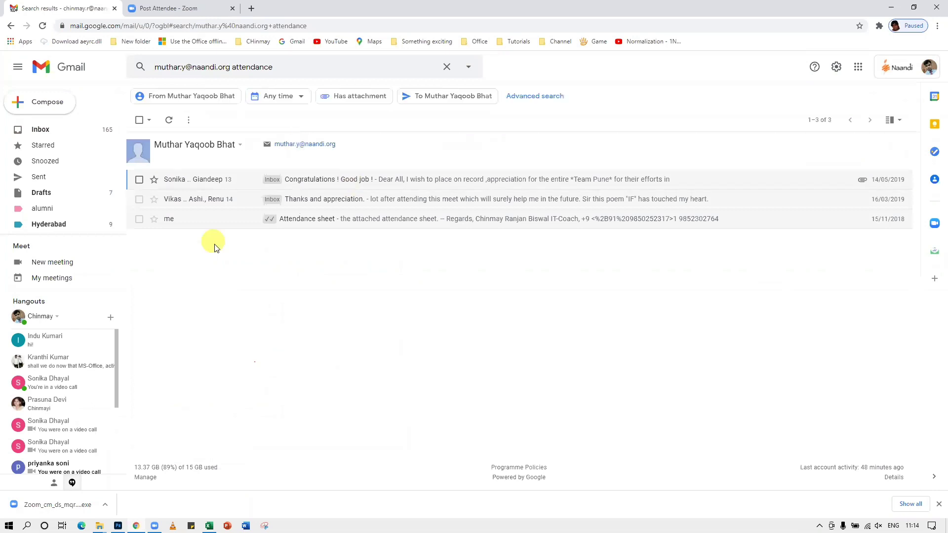
Open the "Attendance sheet" e-mail, download its Attendance Sheet Format.xlsx attachment and open the file in Excel.
{"action": "left_click", "coordinate": [339, 223]}
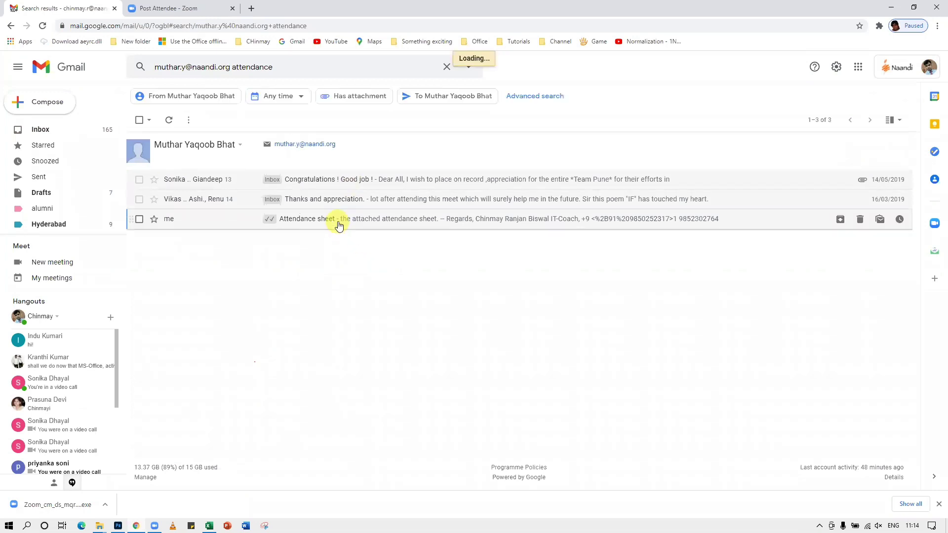
{"action": "scroll", "coordinate": [208, 296], "scroll_direction": "down", "scroll_amount": 2}
{"action": "left_click", "coordinate": [186, 396]}
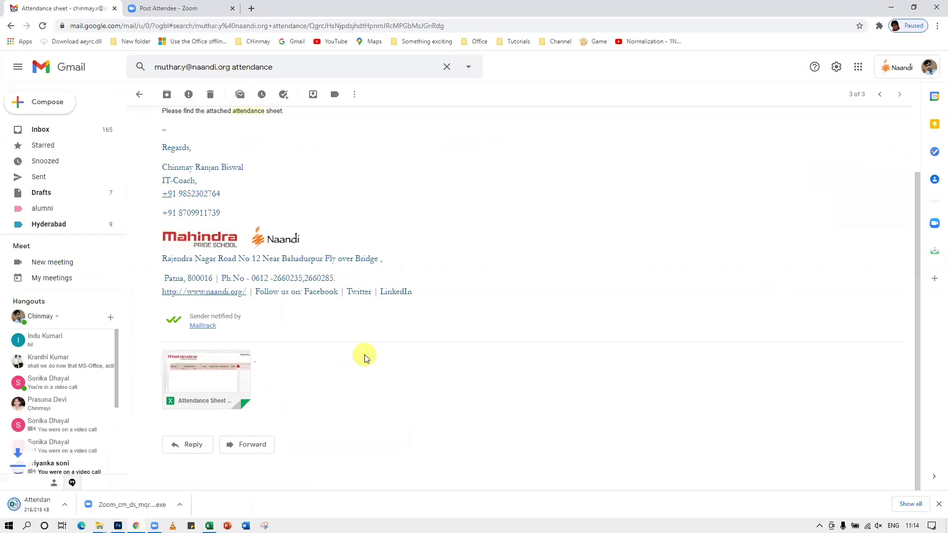
{"action": "left_click", "coordinate": [62, 505]}
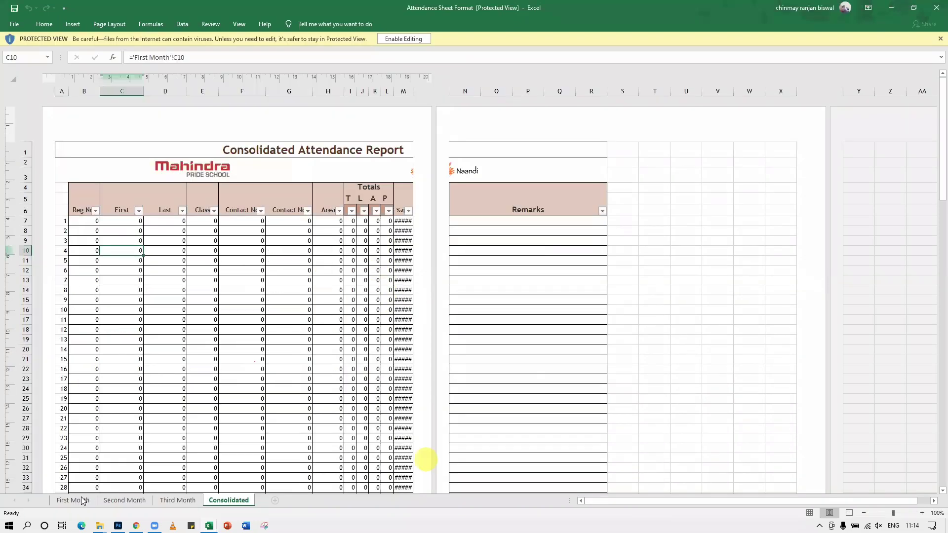
Enable editing on the First Month sheet and mark the first student present (P) for the 2nd in J7.
{"action": "left_click", "coordinate": [83, 500]}
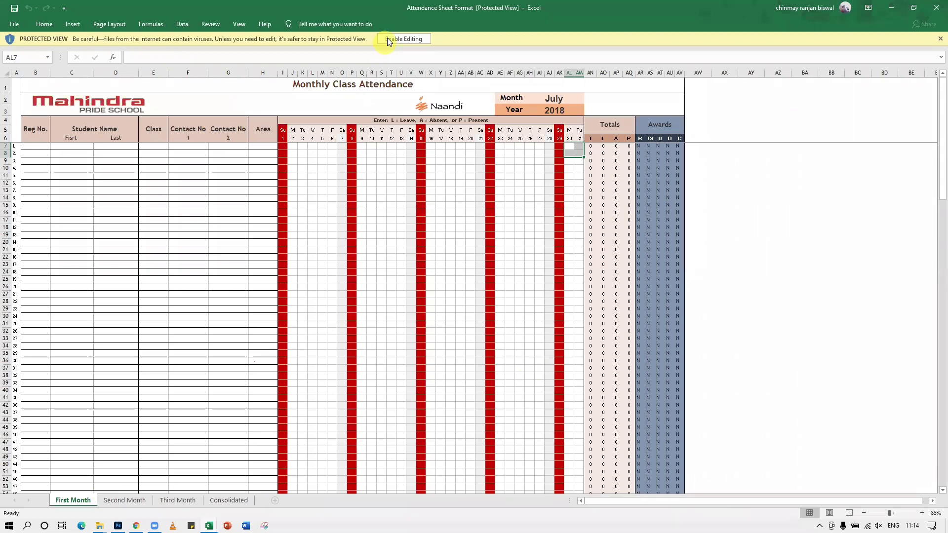
{"action": "left_click", "coordinate": [389, 40]}
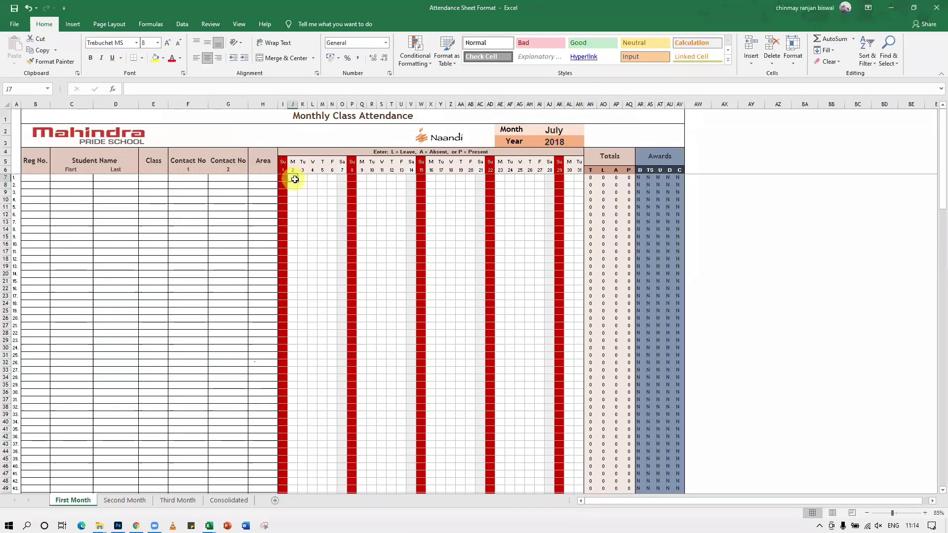
{"action": "type", "text": "P"}
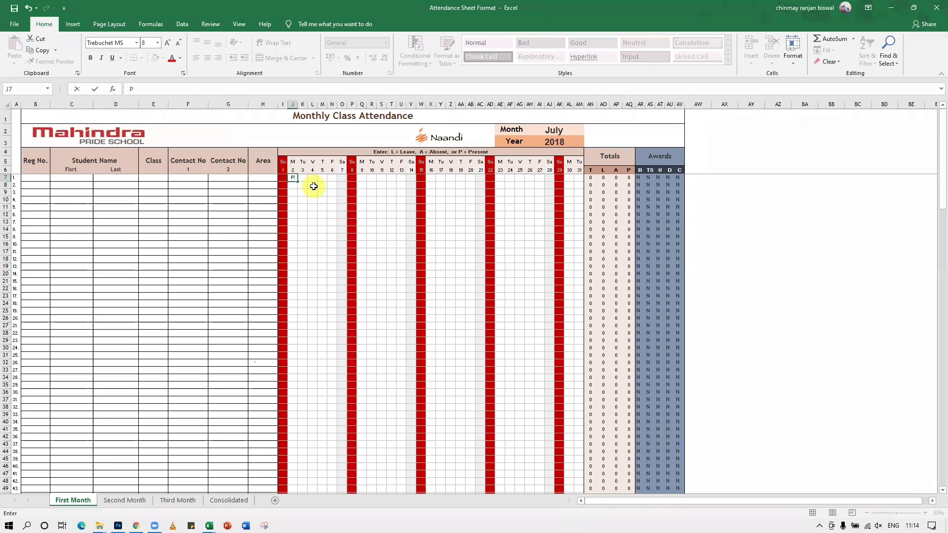
{"action": "key", "text": "Tab"}
{"action": "scroll", "coordinate": [408, 224], "scroll_direction": "up", "scroll_amount": 4}
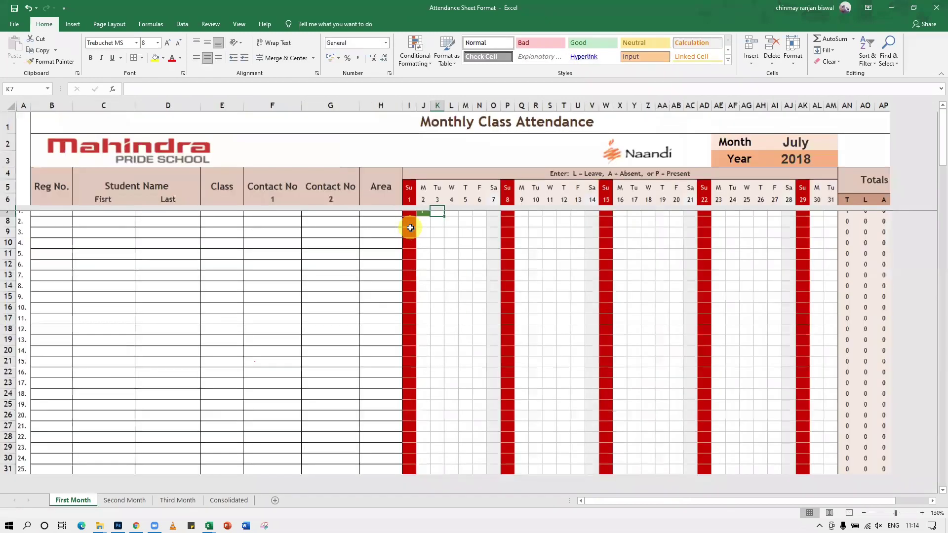
{"action": "left_click_drag", "start_coordinate": [695, 504], "coordinate": [754, 510]}
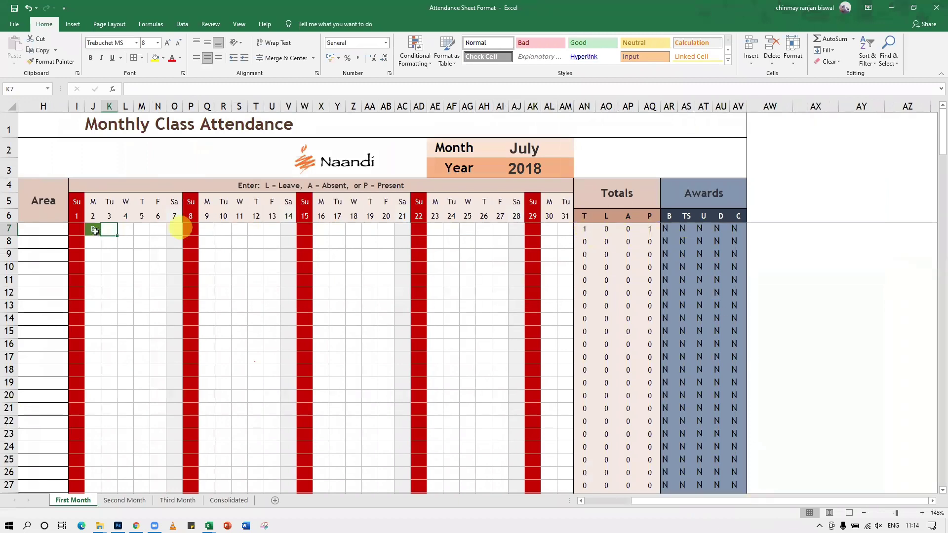
Enter P, A, P and A in K7:N7 as the first student's attendance for the 3rd to the 6th.
{"action": "type", "text": "P"}
{"action": "key", "text": "Tab"}
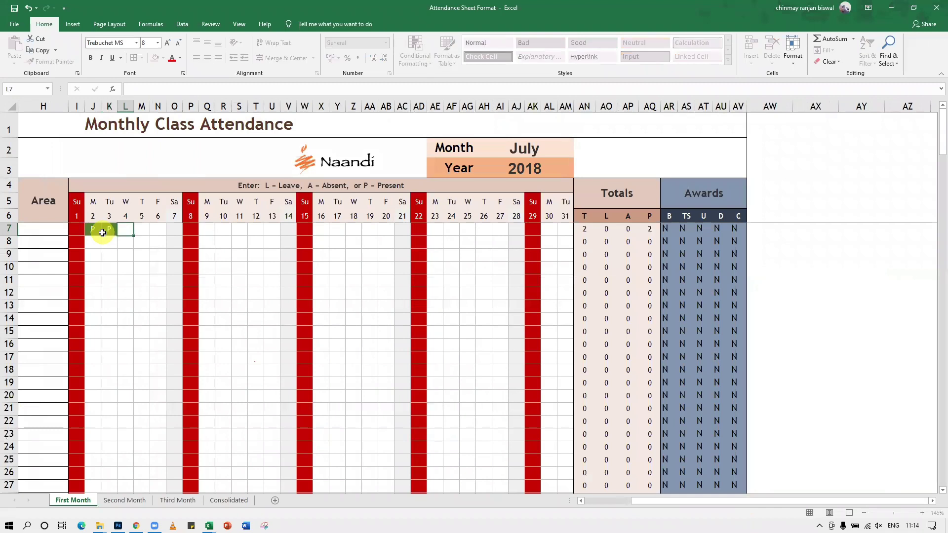
{"action": "type", "text": "A"}
{"action": "key", "text": "Tab"}
{"action": "type", "text": "P"}
{"action": "key", "text": "Tab"}
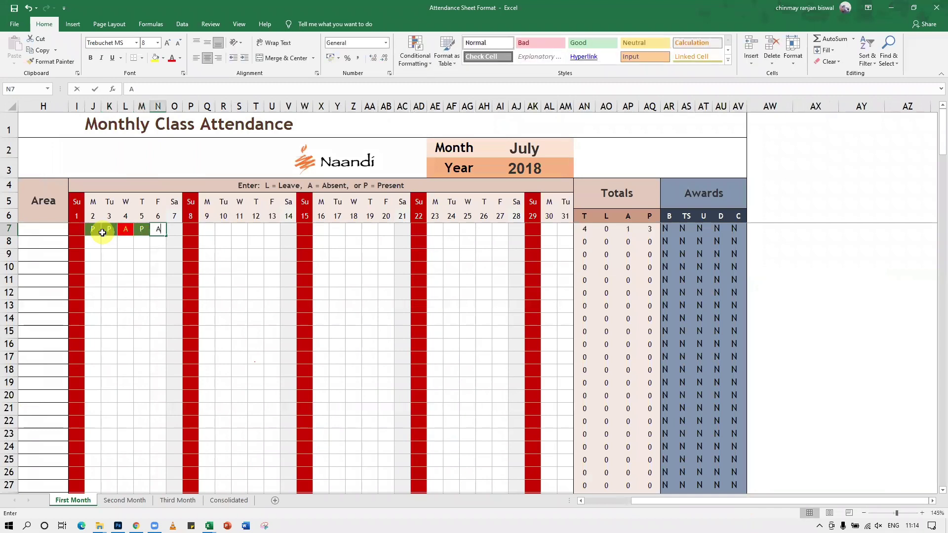
{"action": "type", "text": "A"}
{"action": "key", "text": "Return"}
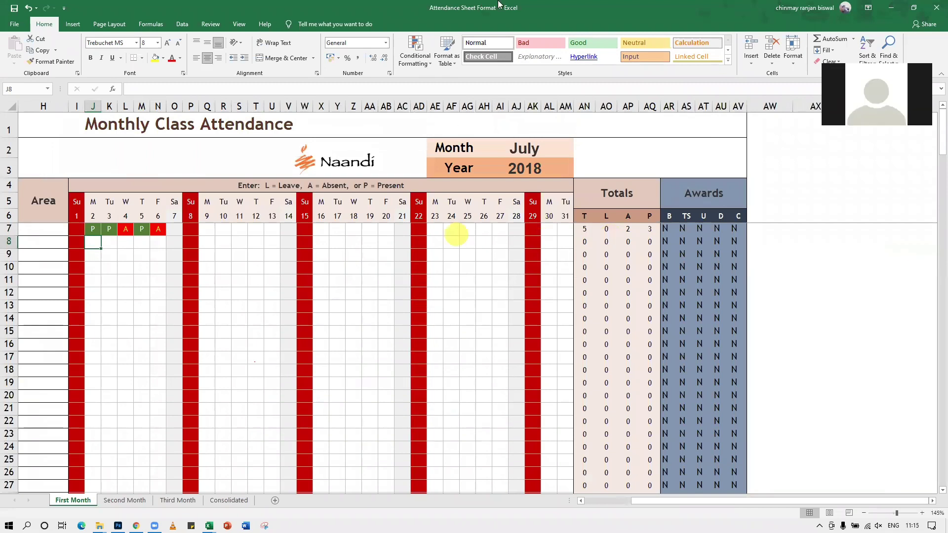
Close the Attendance Sheet Format and 5.Formulas & Functions workbooks without saving, and minimize the browser.
{"action": "key", "text": "ctrl+w"}
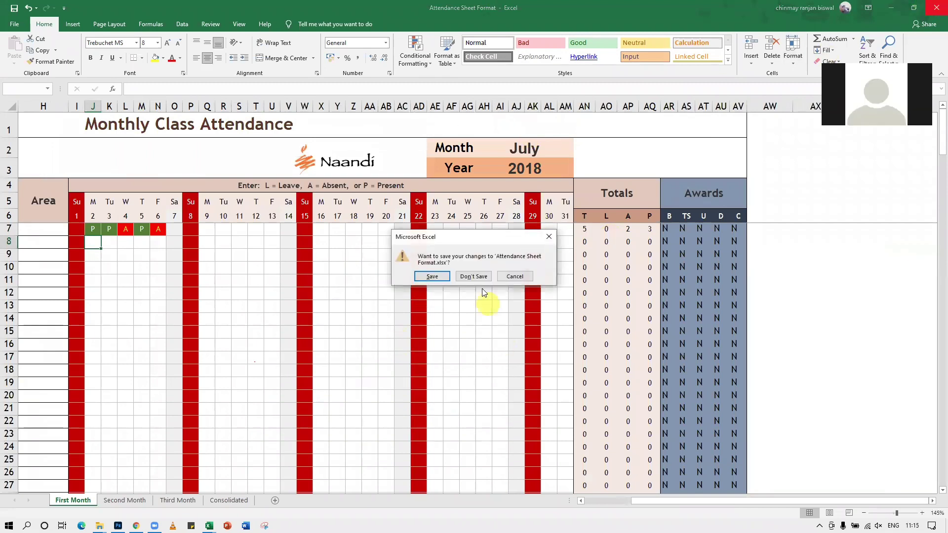
{"action": "left_click", "coordinate": [475, 277]}
{"action": "left_click", "coordinate": [499, 419]}
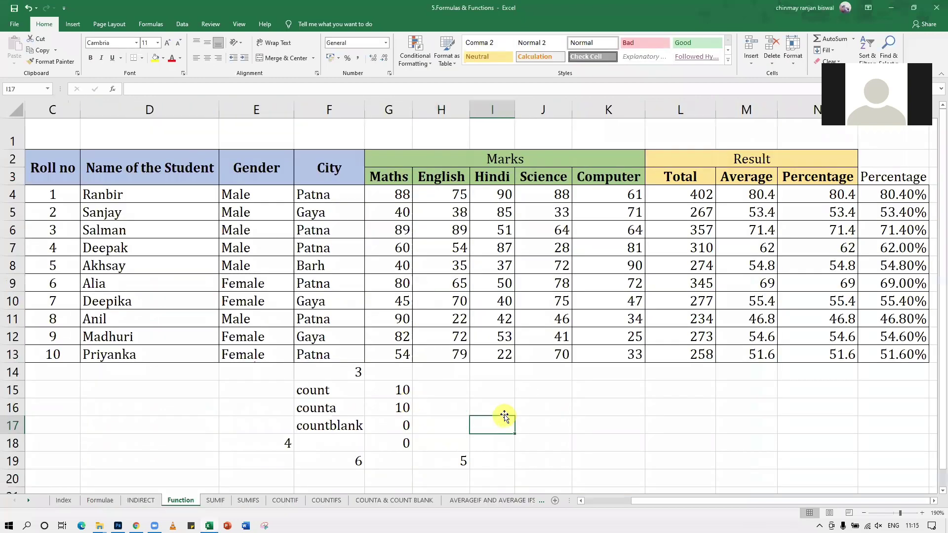
{"action": "left_click", "coordinate": [937, 7]}
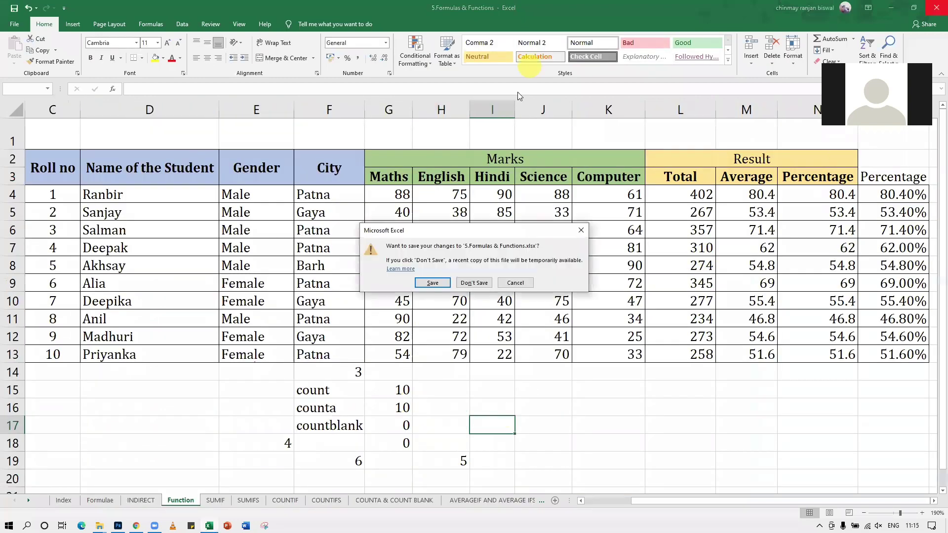
{"action": "left_click", "coordinate": [475, 280]}
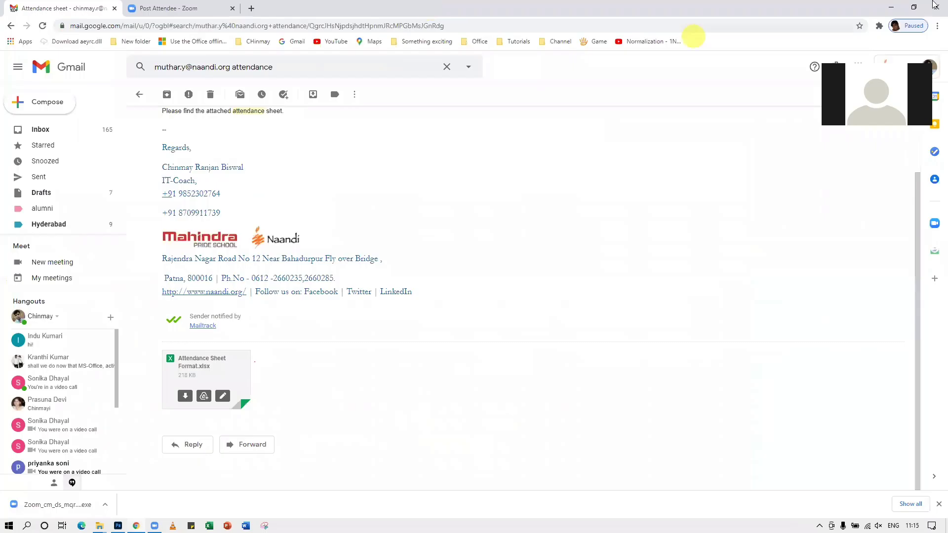
{"action": "left_click", "coordinate": [891, 7]}
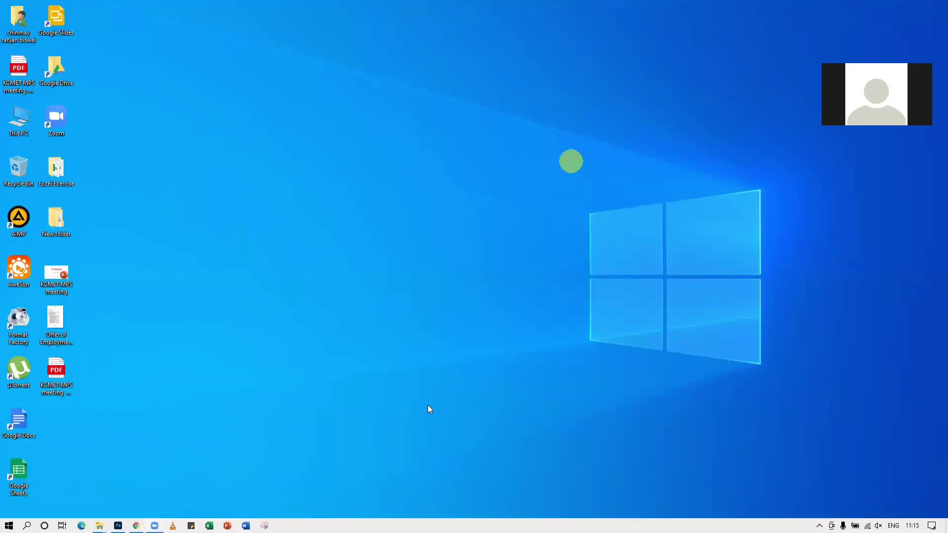
{"action": "left_click", "coordinate": [522, 488]}
{"action": "left_click", "coordinate": [522, 488]}
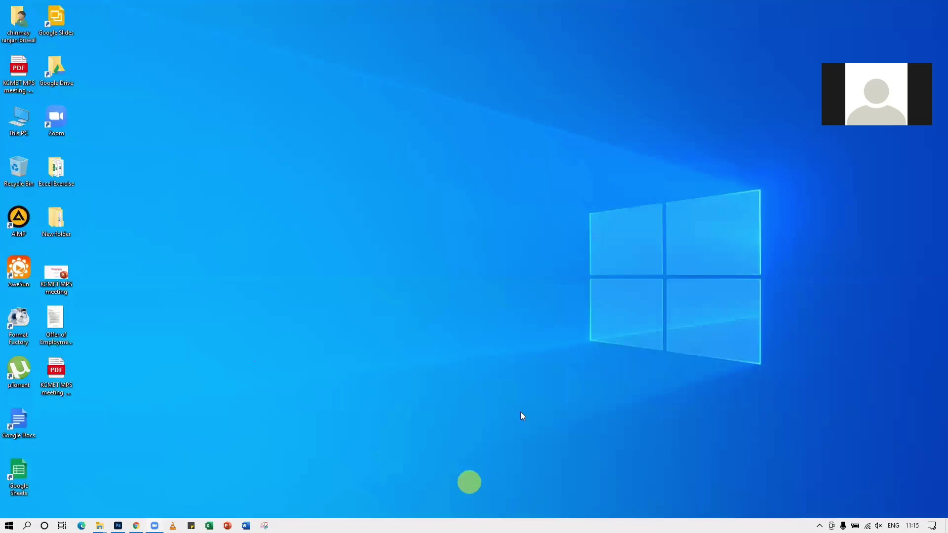
{"action": "left_click", "coordinate": [505, 492]}
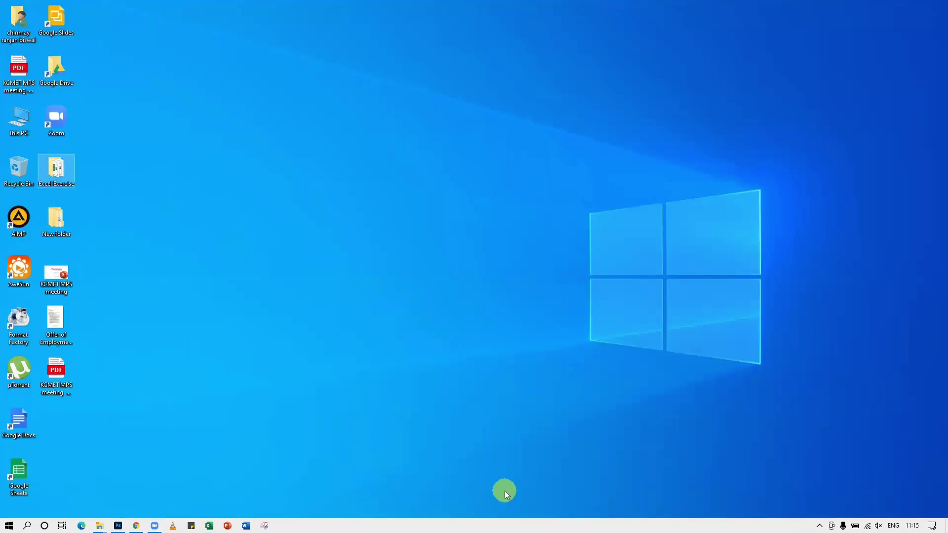